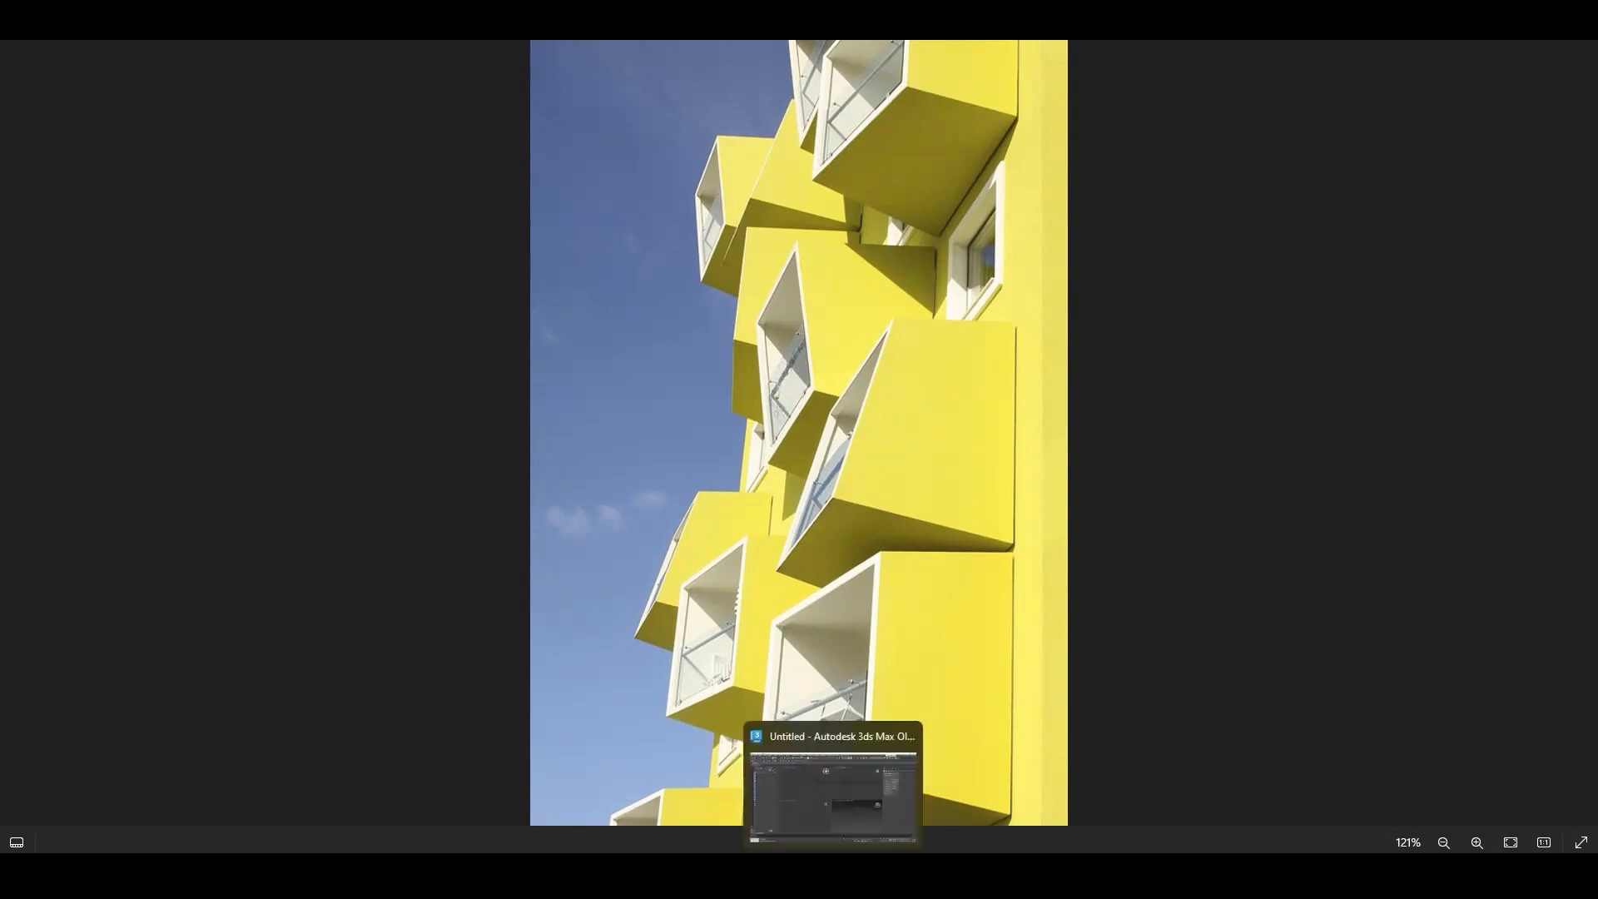
Step: Switch to 3ds Max and show a single maximized Top viewport in wireframe
left_click(832, 870)
key("t")
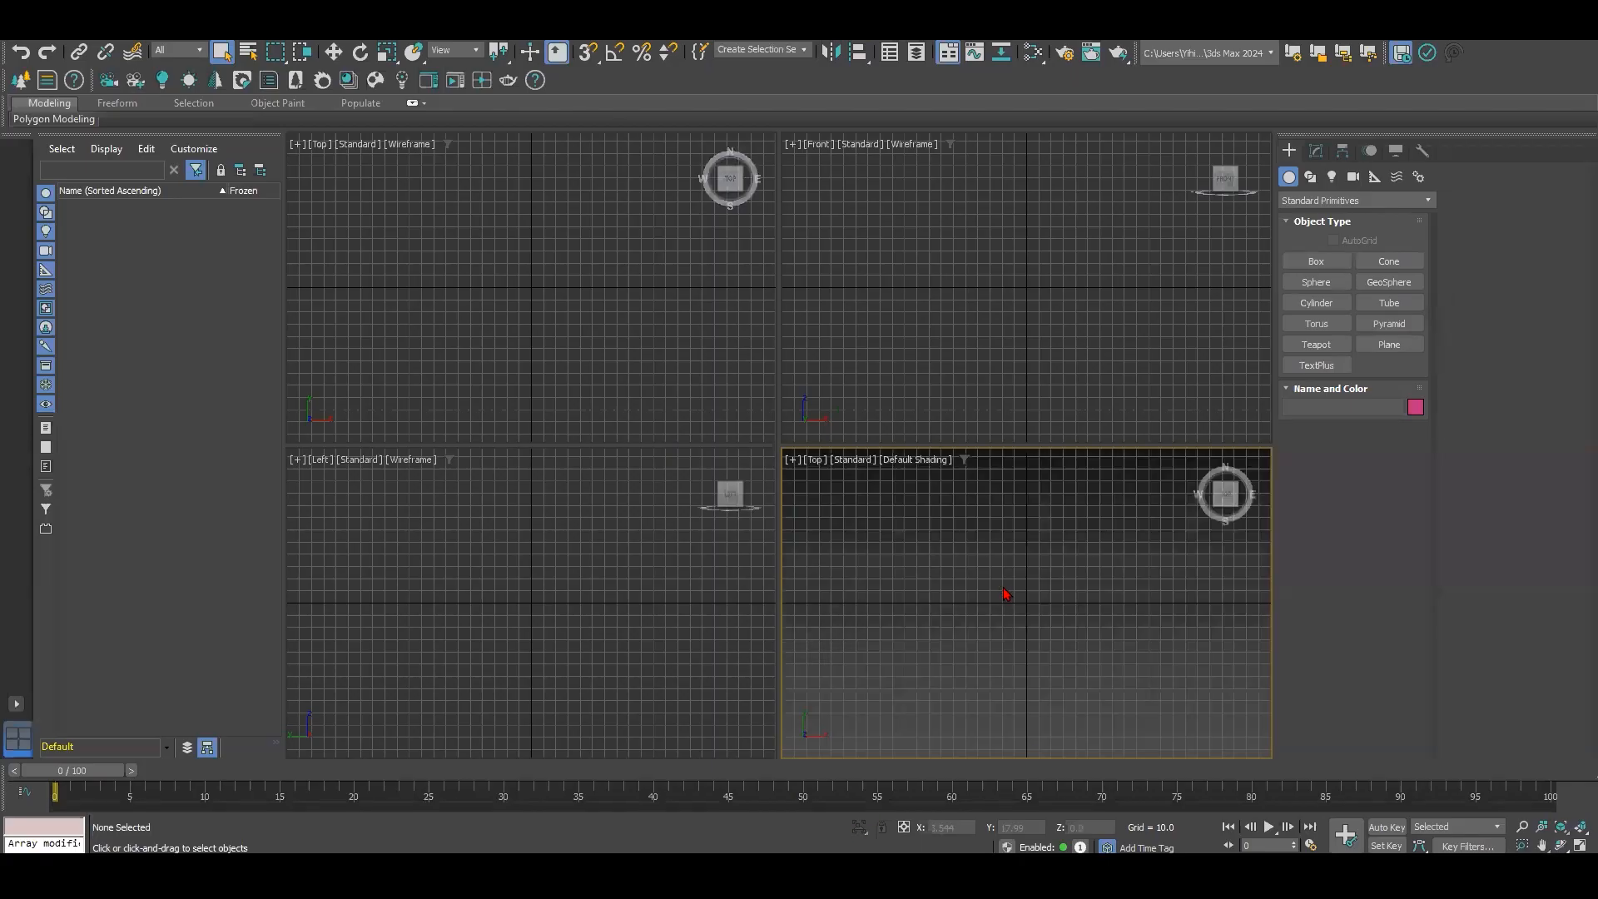
key("alt+w")
key("F3")
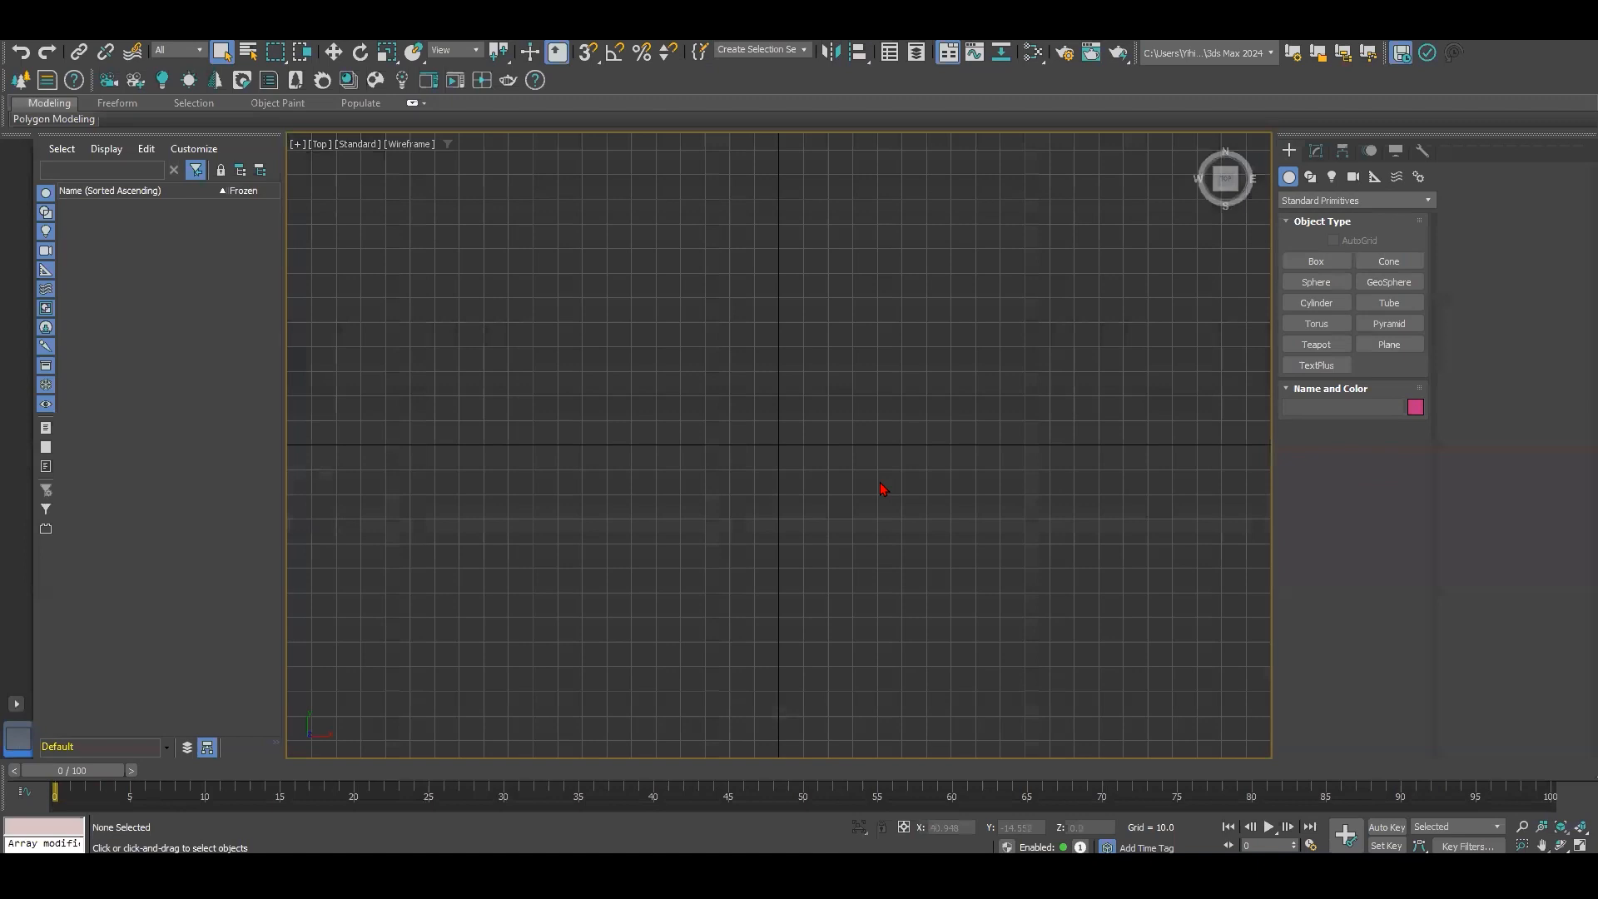
Step: Create a tall box near the origin, about 57.5 long, 64.6 wide and 139.8 high
left_click(1316, 261)
left_click_drag(714, 395, 875, 536)
left_click(858, 191)
right_click(857, 191)
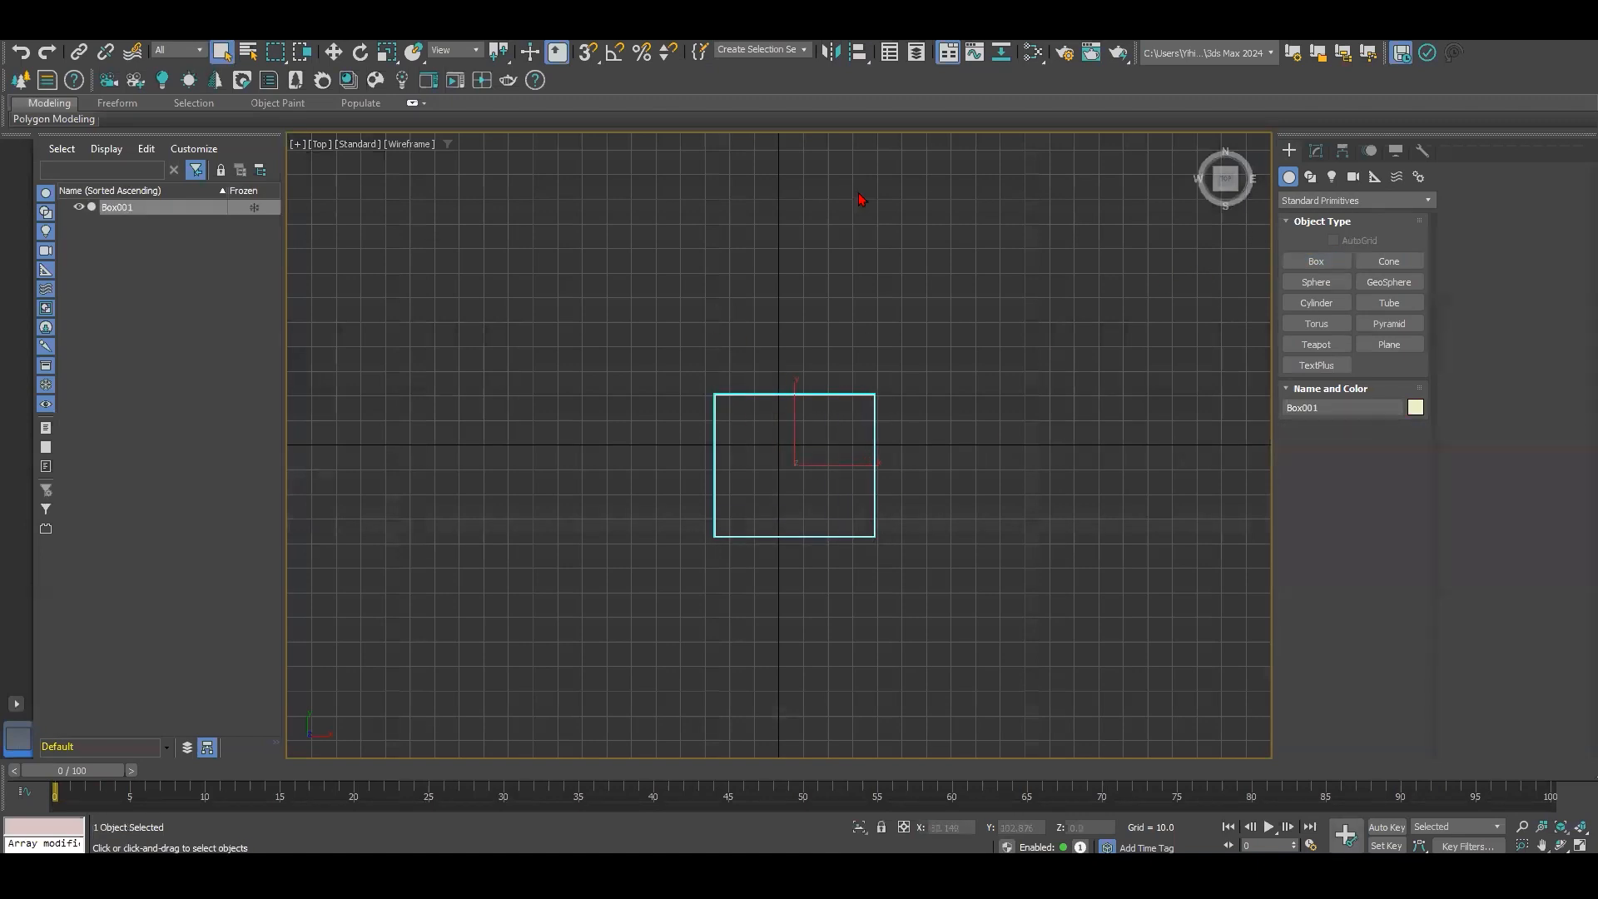
Step: Display the box in an orbited orthographic view with Clay shading and Edged Faces
key("f")
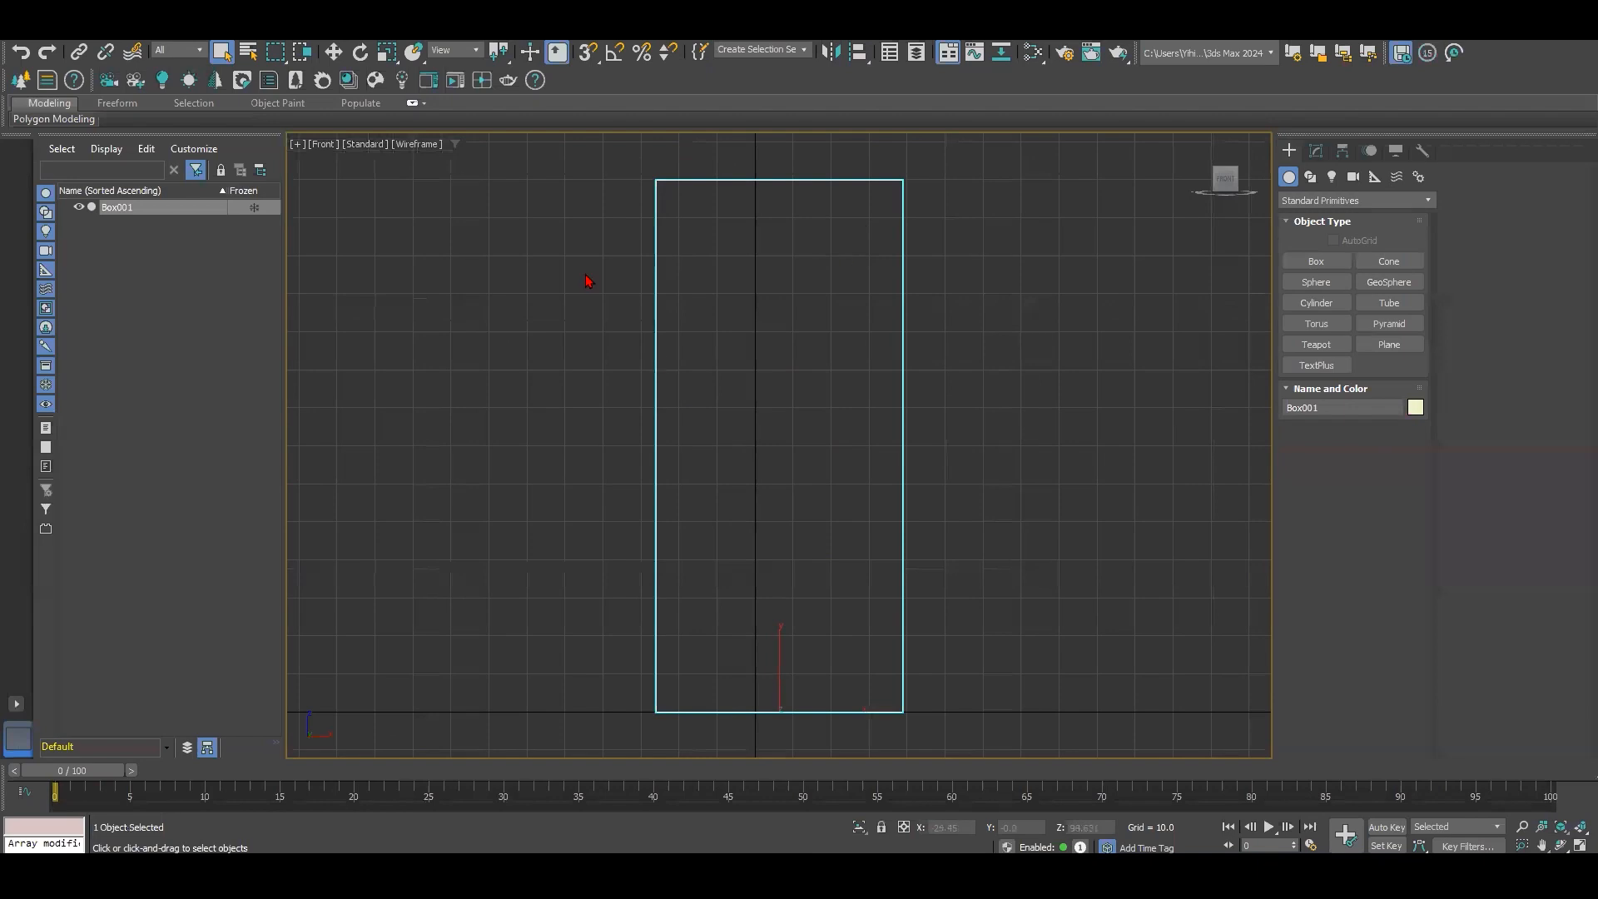
left_click(421, 149)
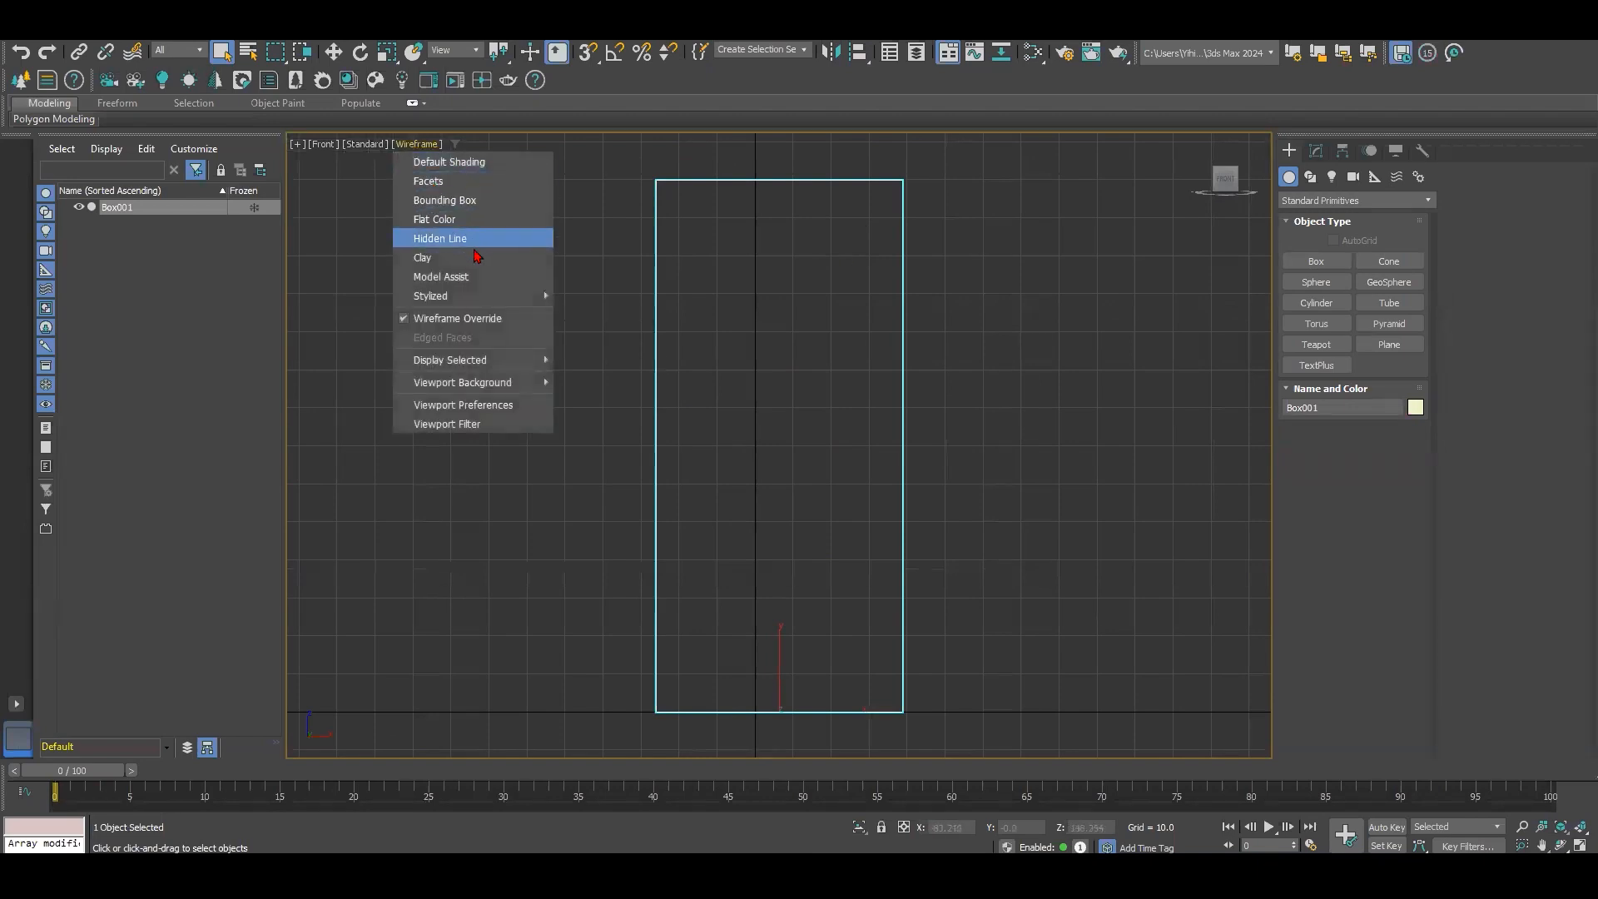
left_click(482, 258)
middle_click_drag(777, 332, 935, 359, "alt")
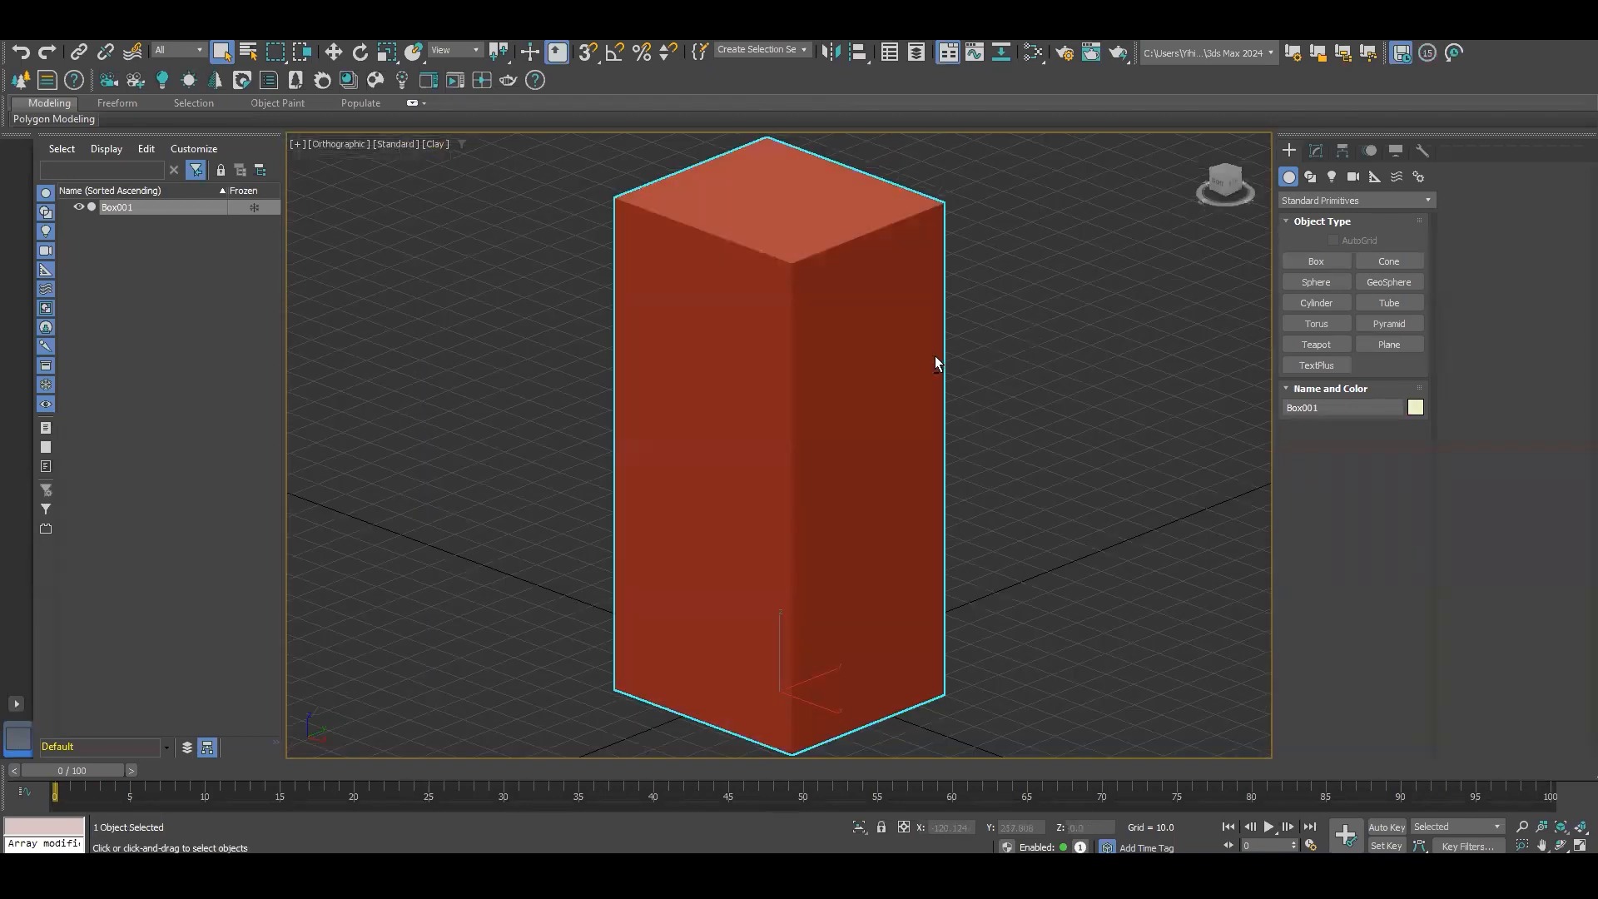
left_click(433, 148)
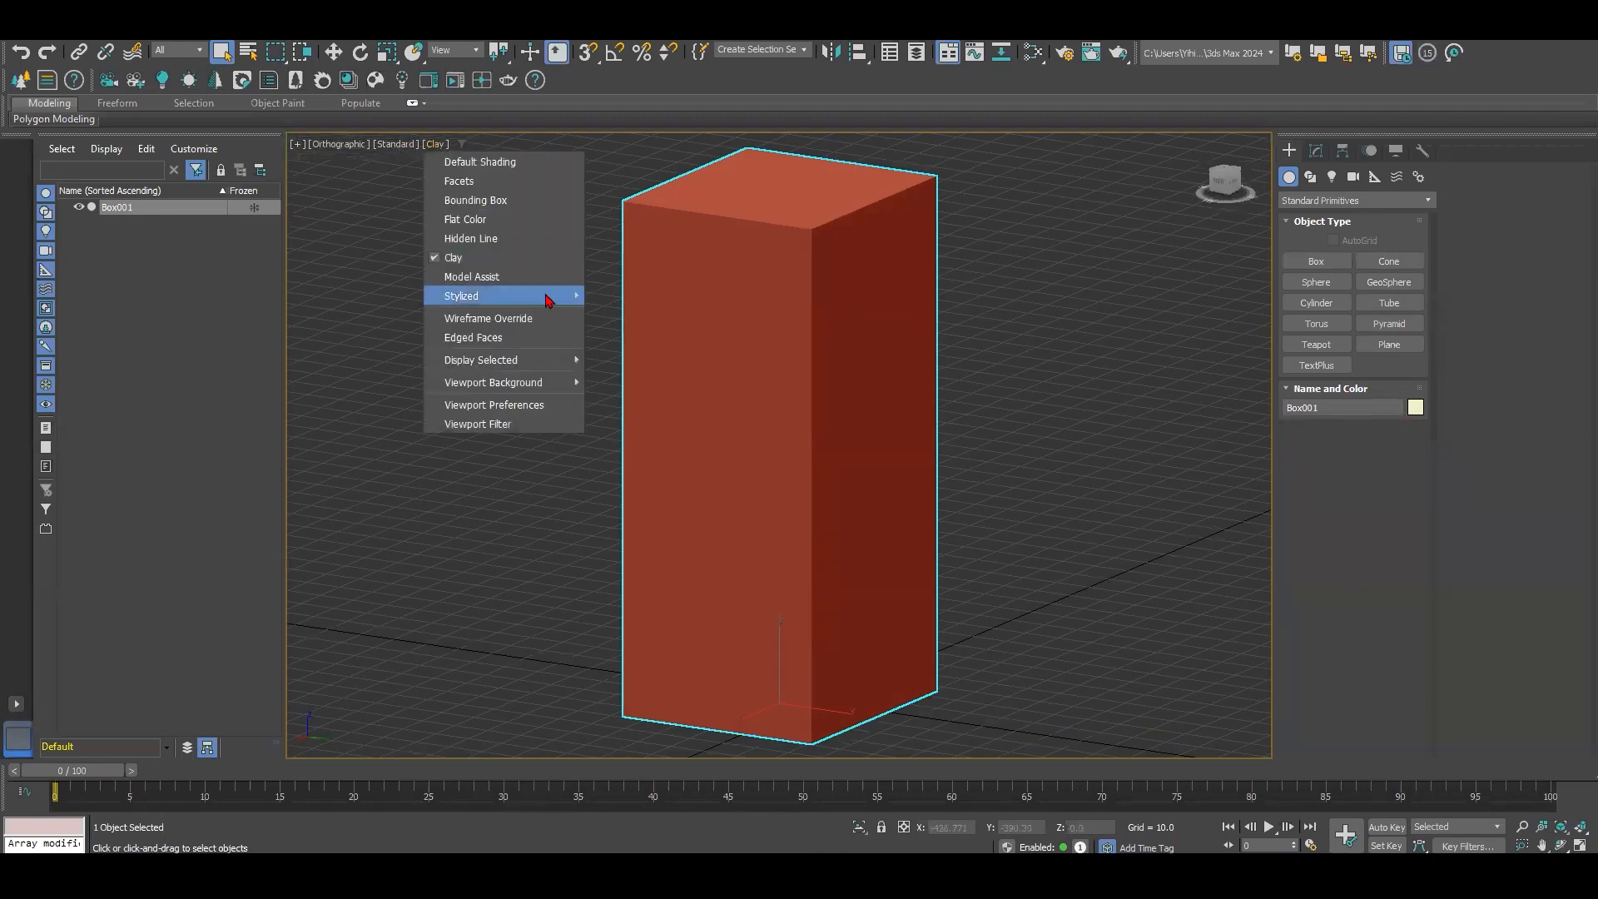
left_click(548, 337)
middle_click_drag(860, 328, 798, 337, "alt")
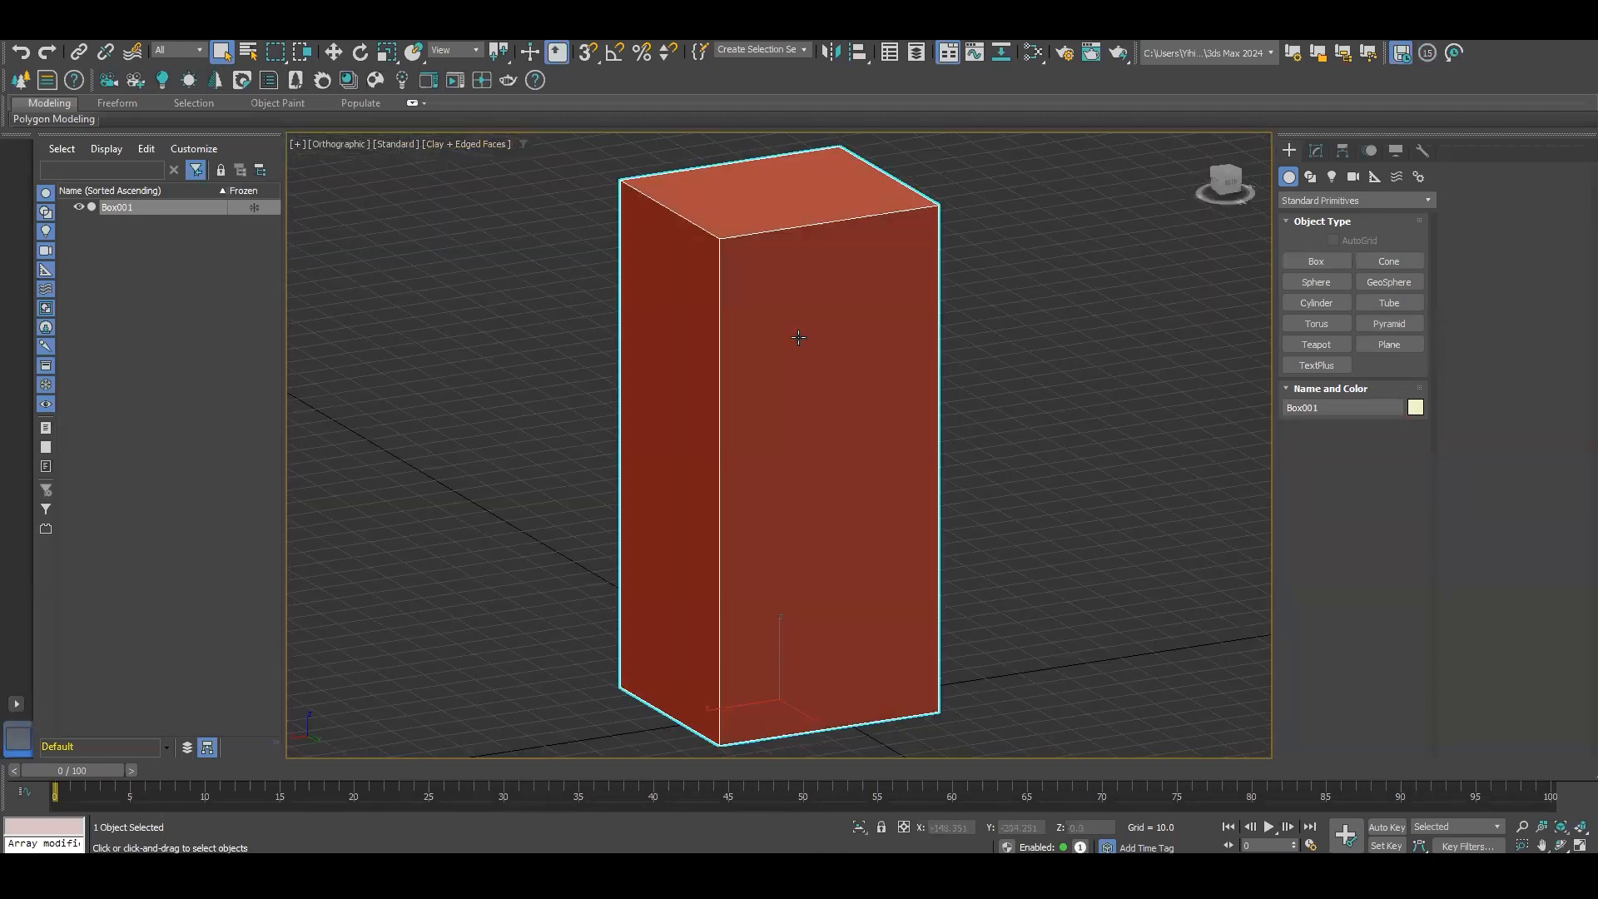
middle_click_drag(971, 273, 805, 427, "alt")
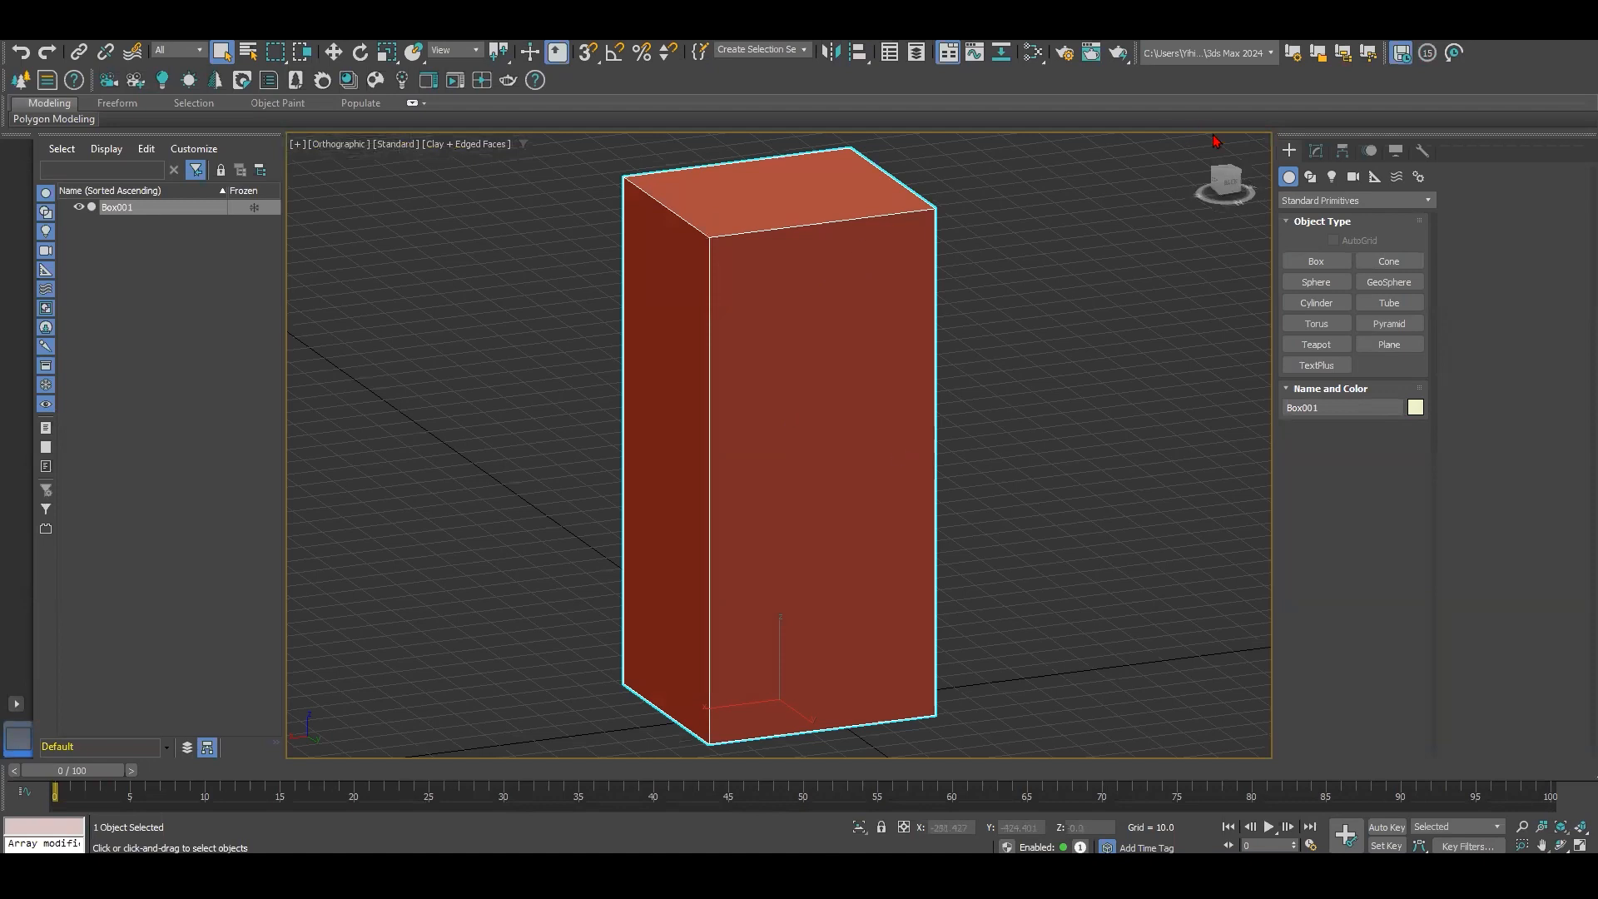
Step: Set the box's length segments and width segments to 4 each
left_click(1316, 151)
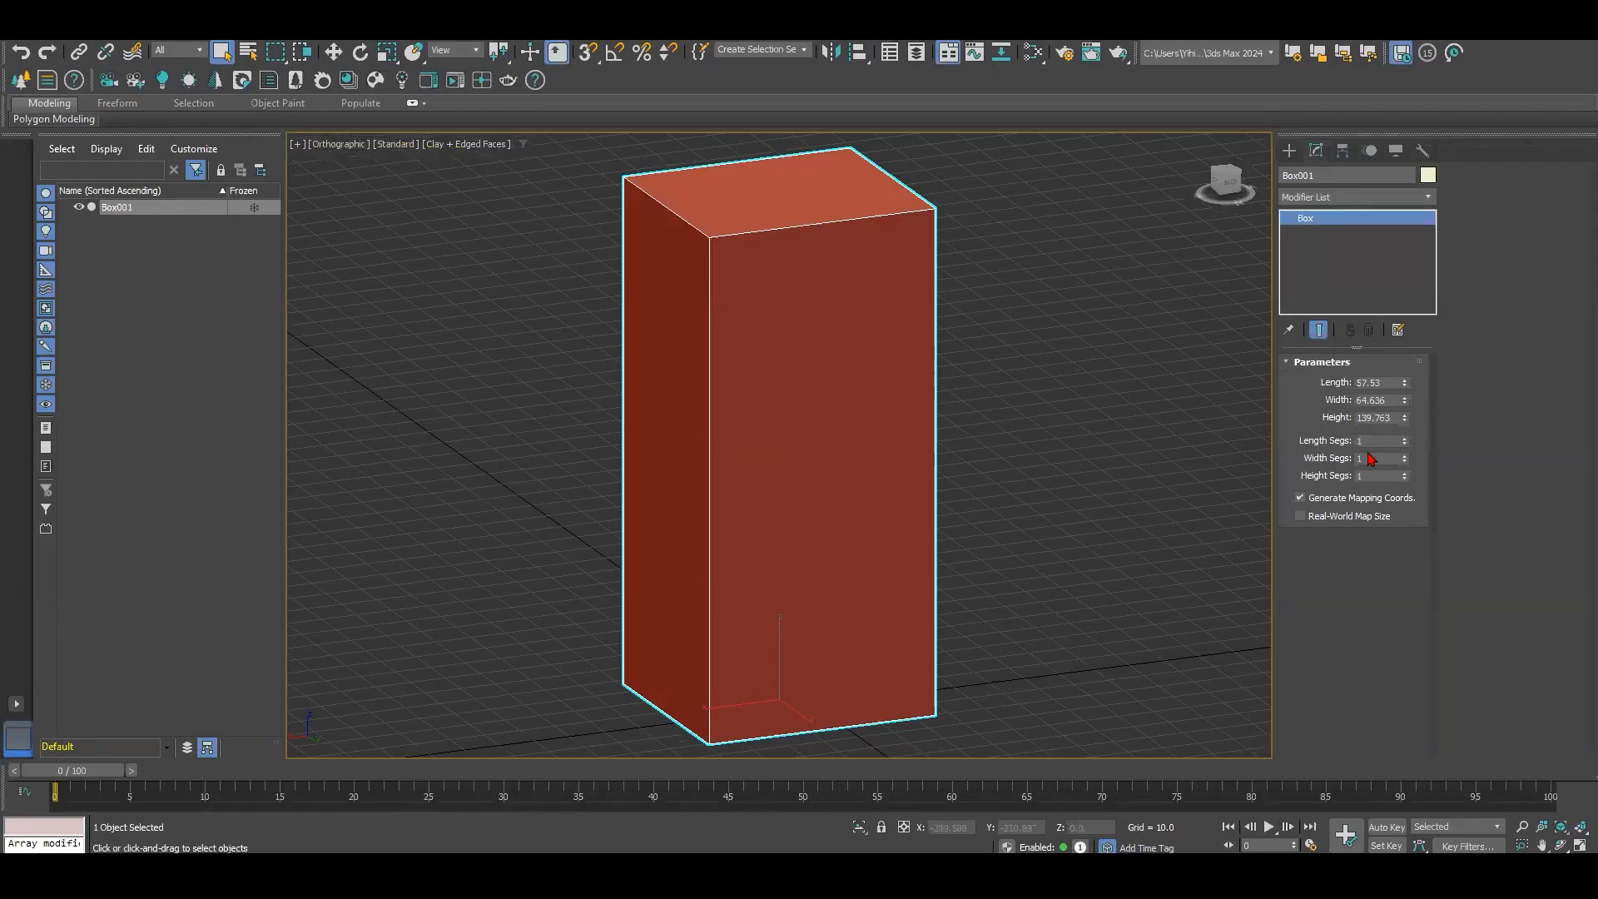
left_click(1376, 442)
left_click(1405, 438)
left_click(1405, 438)
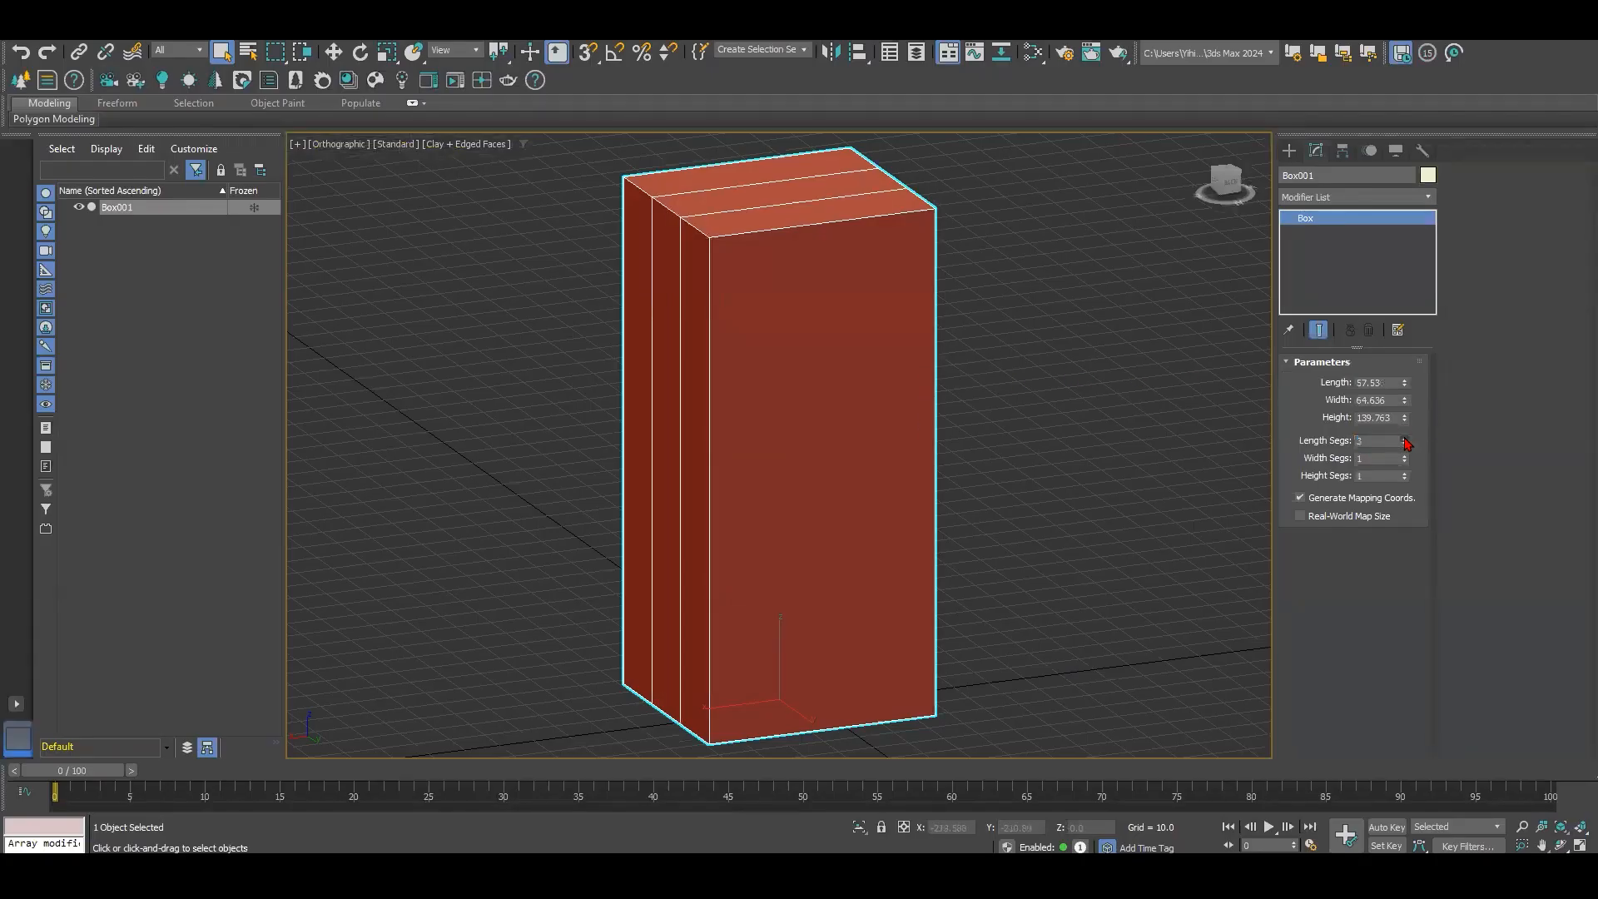
left_click(1405, 440)
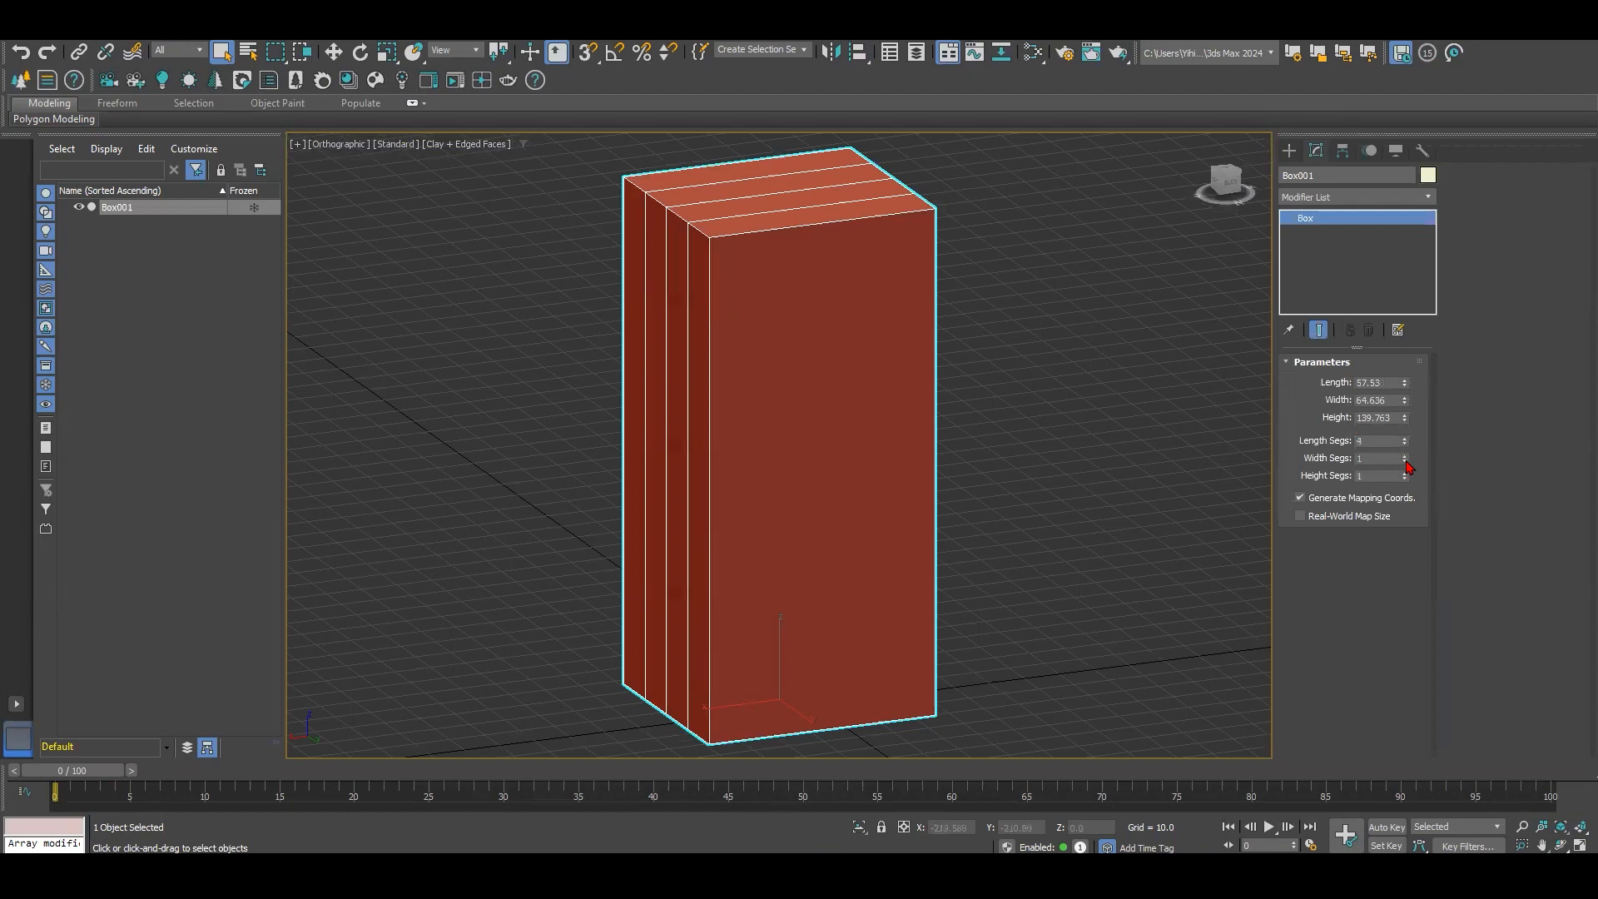
left_click(1404, 455)
left_click(1405, 455)
left_click(1404, 455)
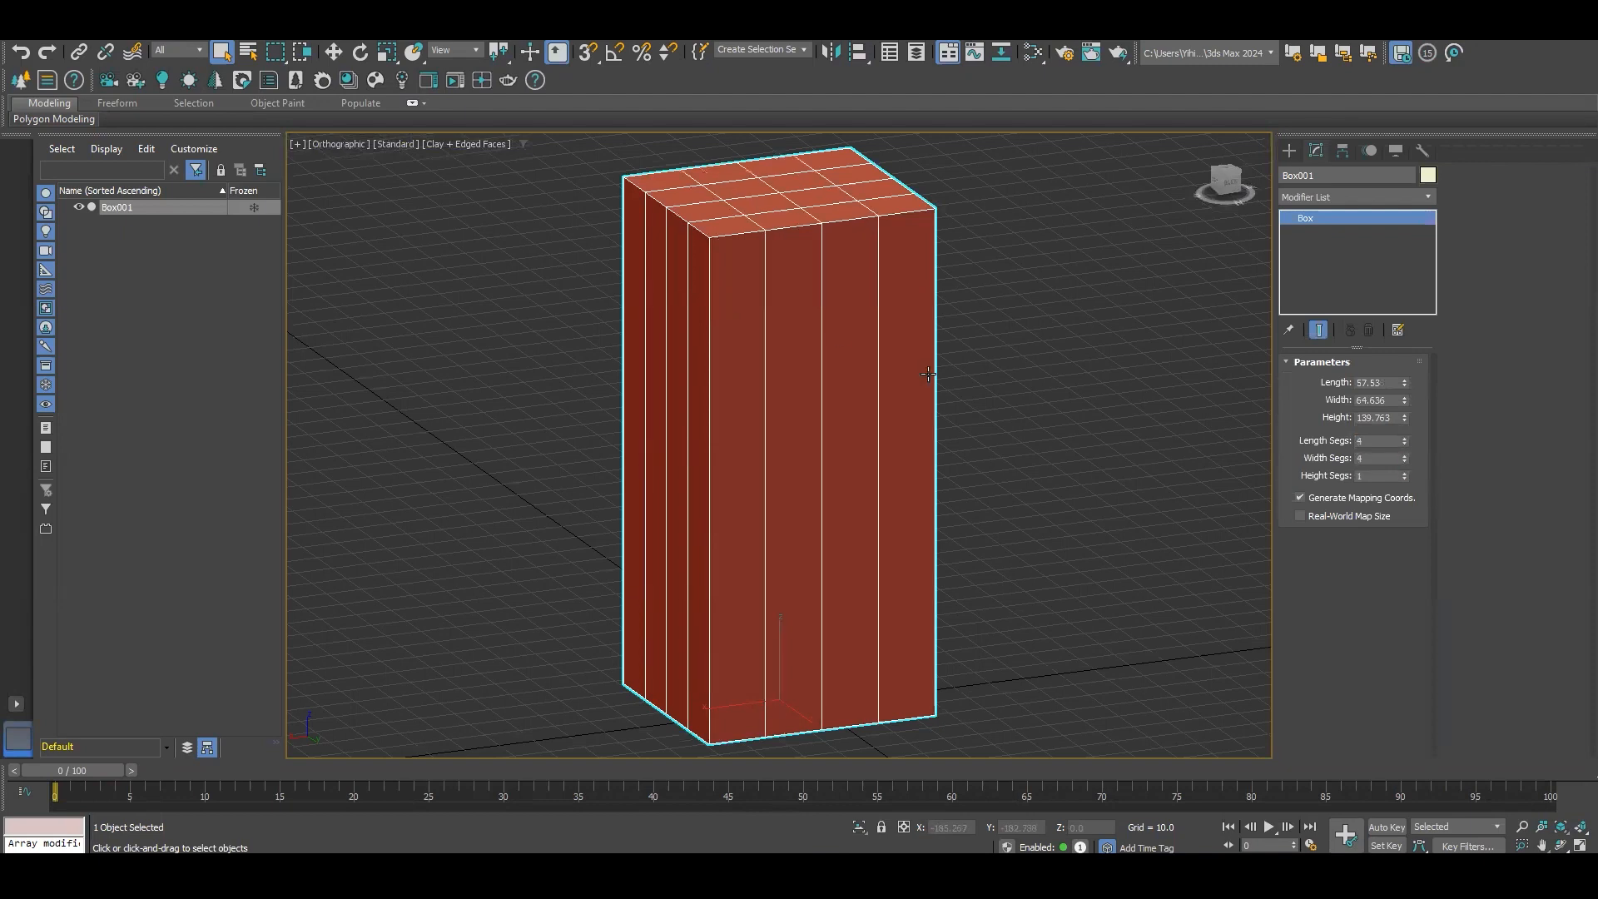
Step: Set the box's height segments to 9
middle_click_drag(829, 379, 898, 377, "alt")
scroll(898, 377, "down", 2)
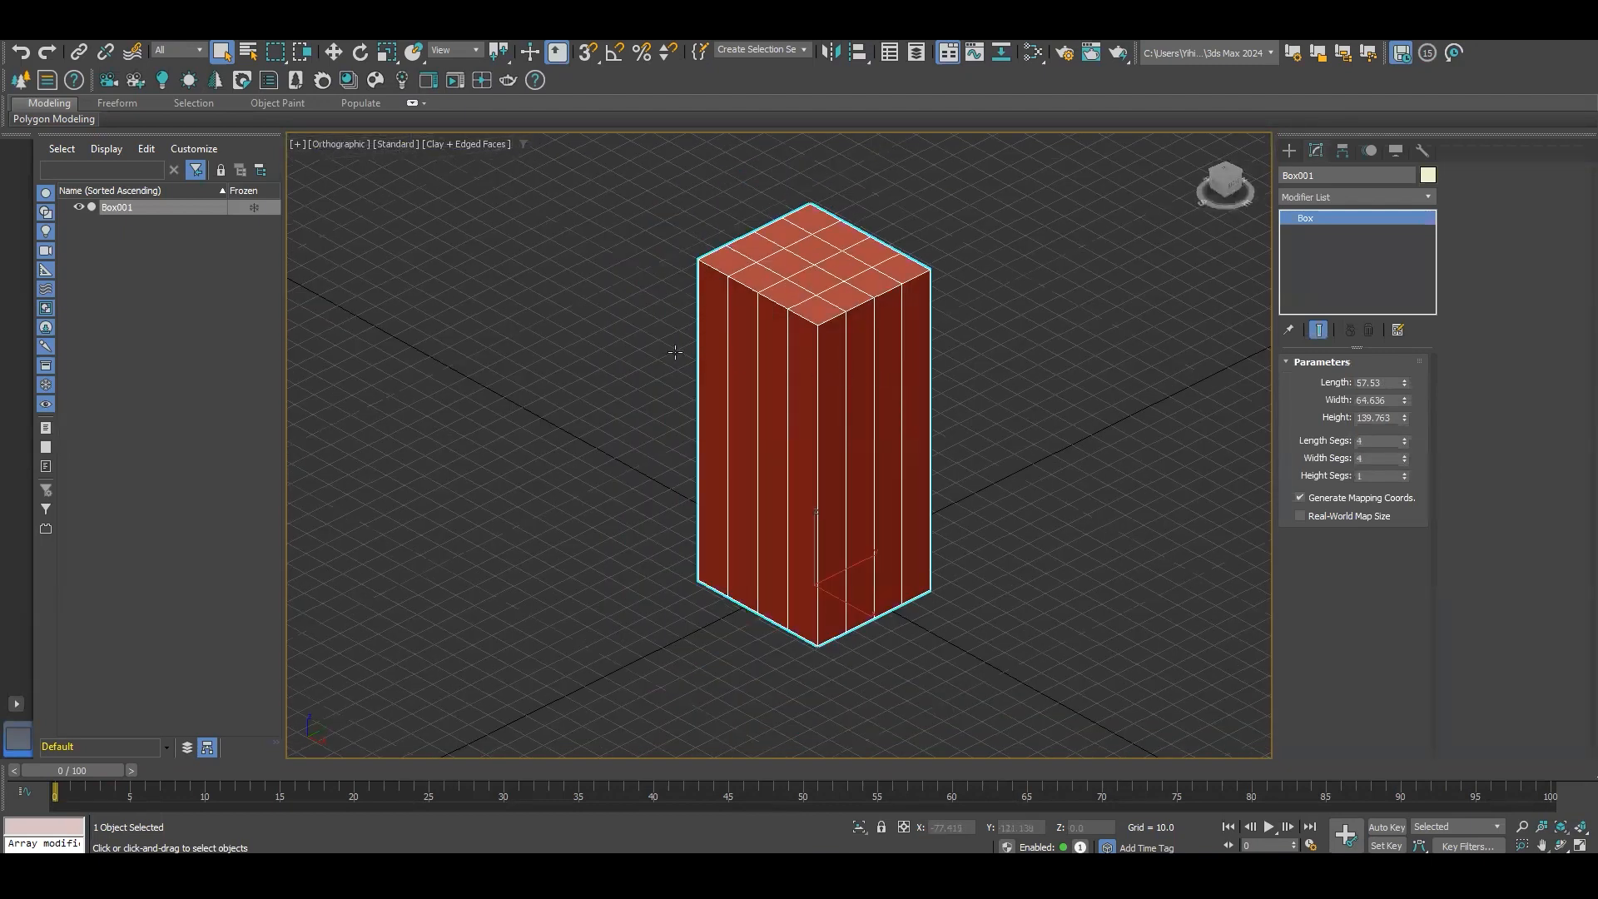
scroll(675, 352, "up", 4)
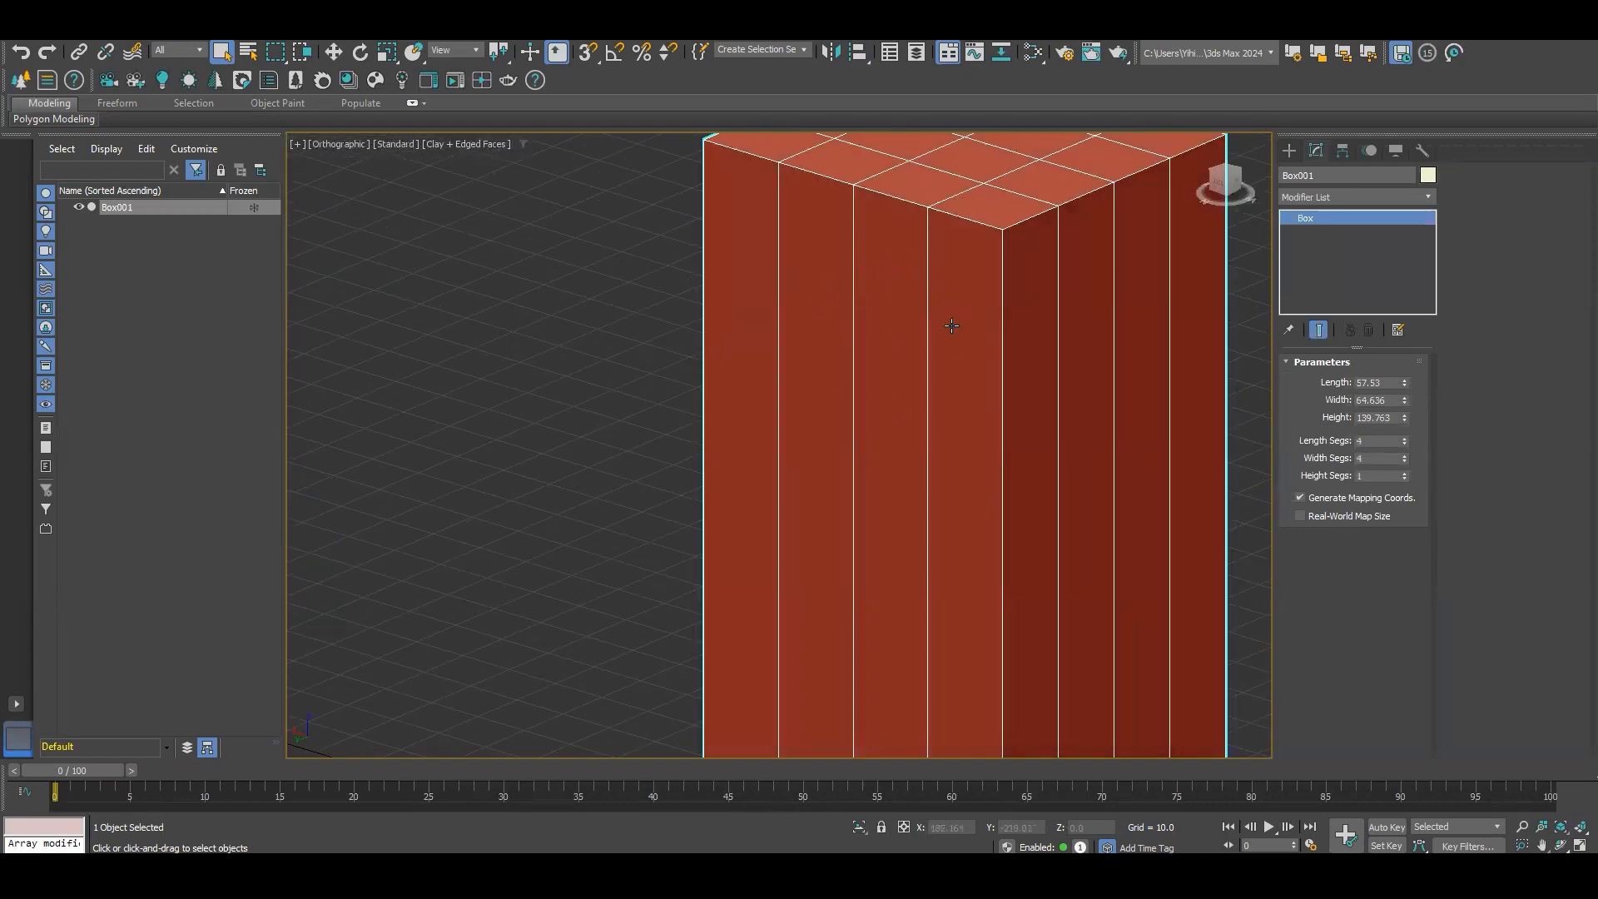
left_click(1405, 473)
left_click(1405, 473)
left_click(1405, 473)
left_click(1405, 473)
left_click(1405, 473)
left_click(1405, 473)
left_click(1405, 472)
left_click(1405, 472)
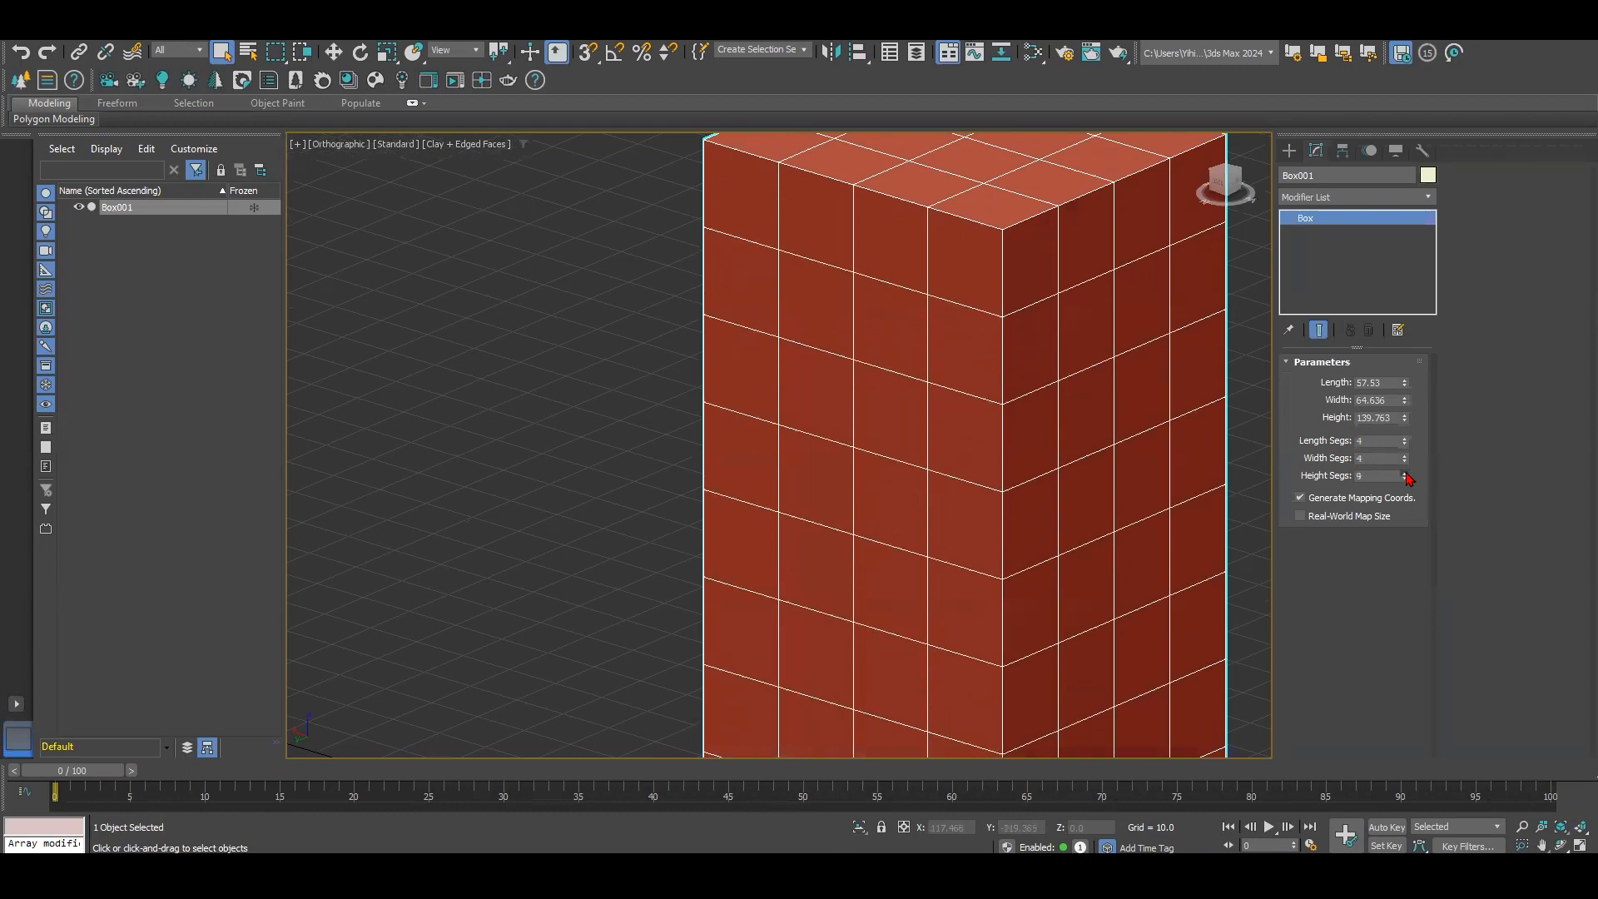
Step: Examine the box's segment grid and compare it with the yellow building's balconies in the reference photo
scroll(1102, 447, "down", 2)
scroll(1103, 447, "down", 3)
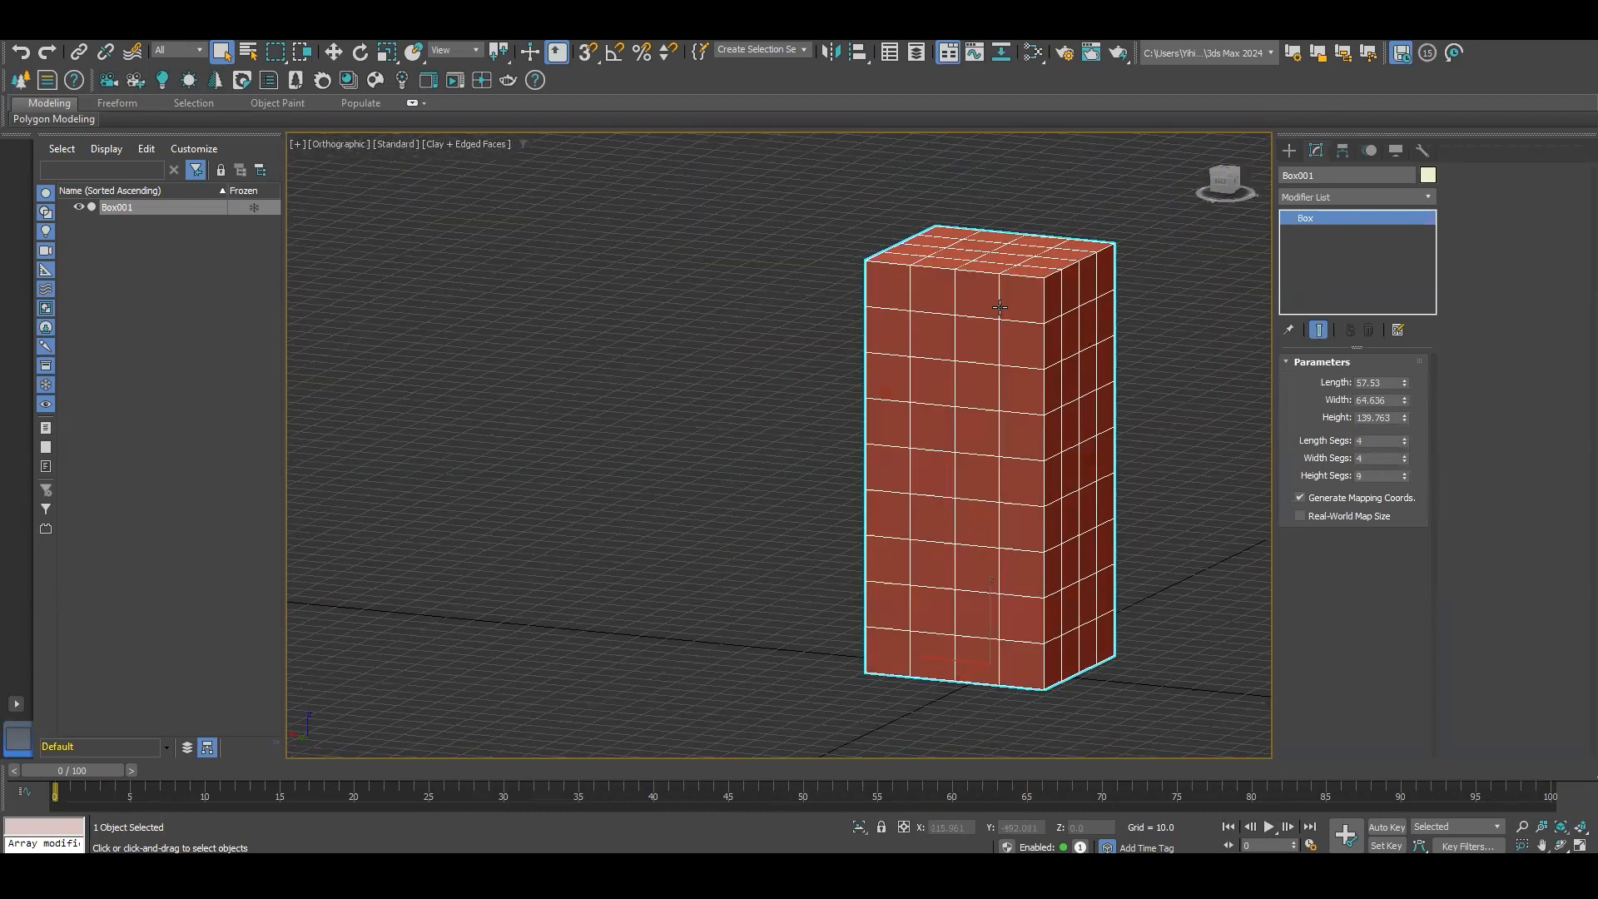
scroll(1008, 330, "up", 3)
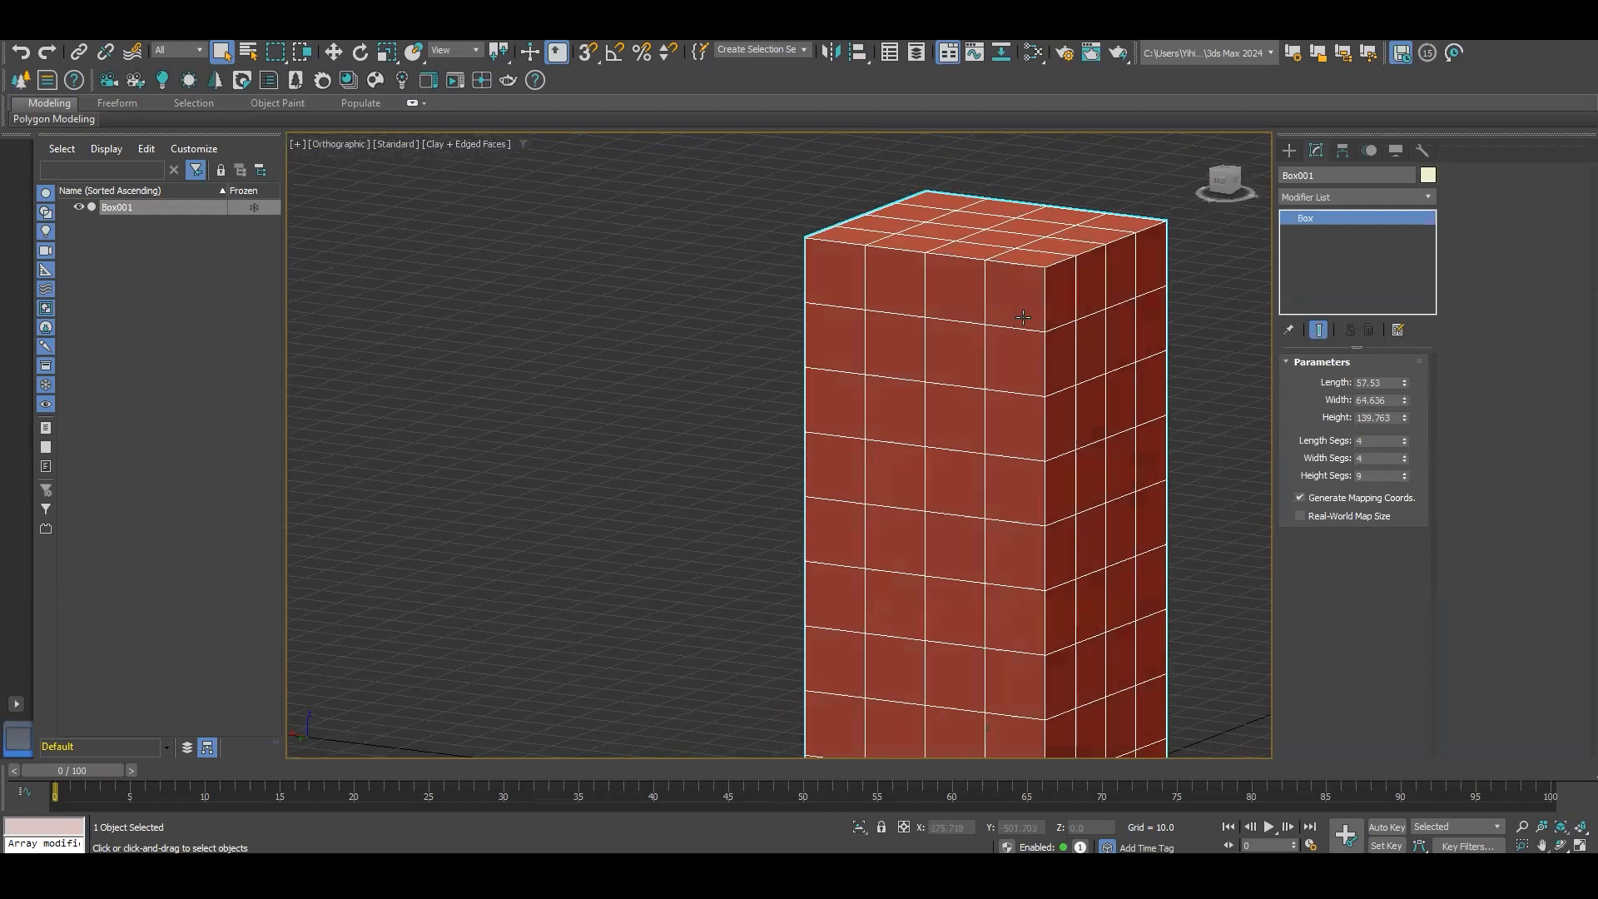
scroll(1023, 318, "down", 2)
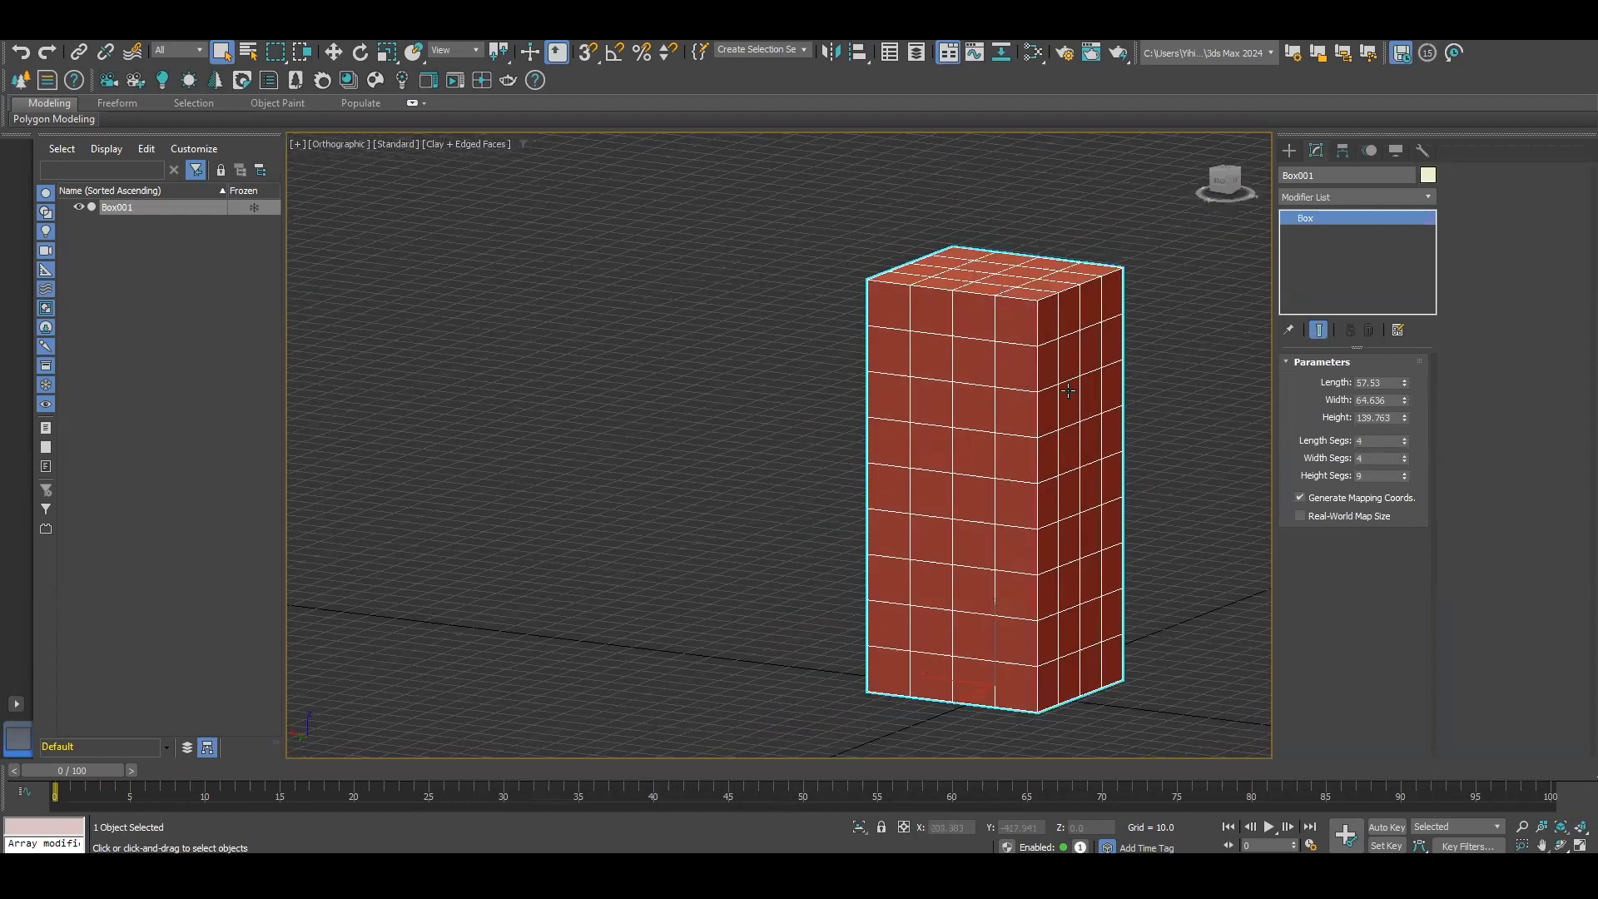
scroll(940, 355, "up", 2)
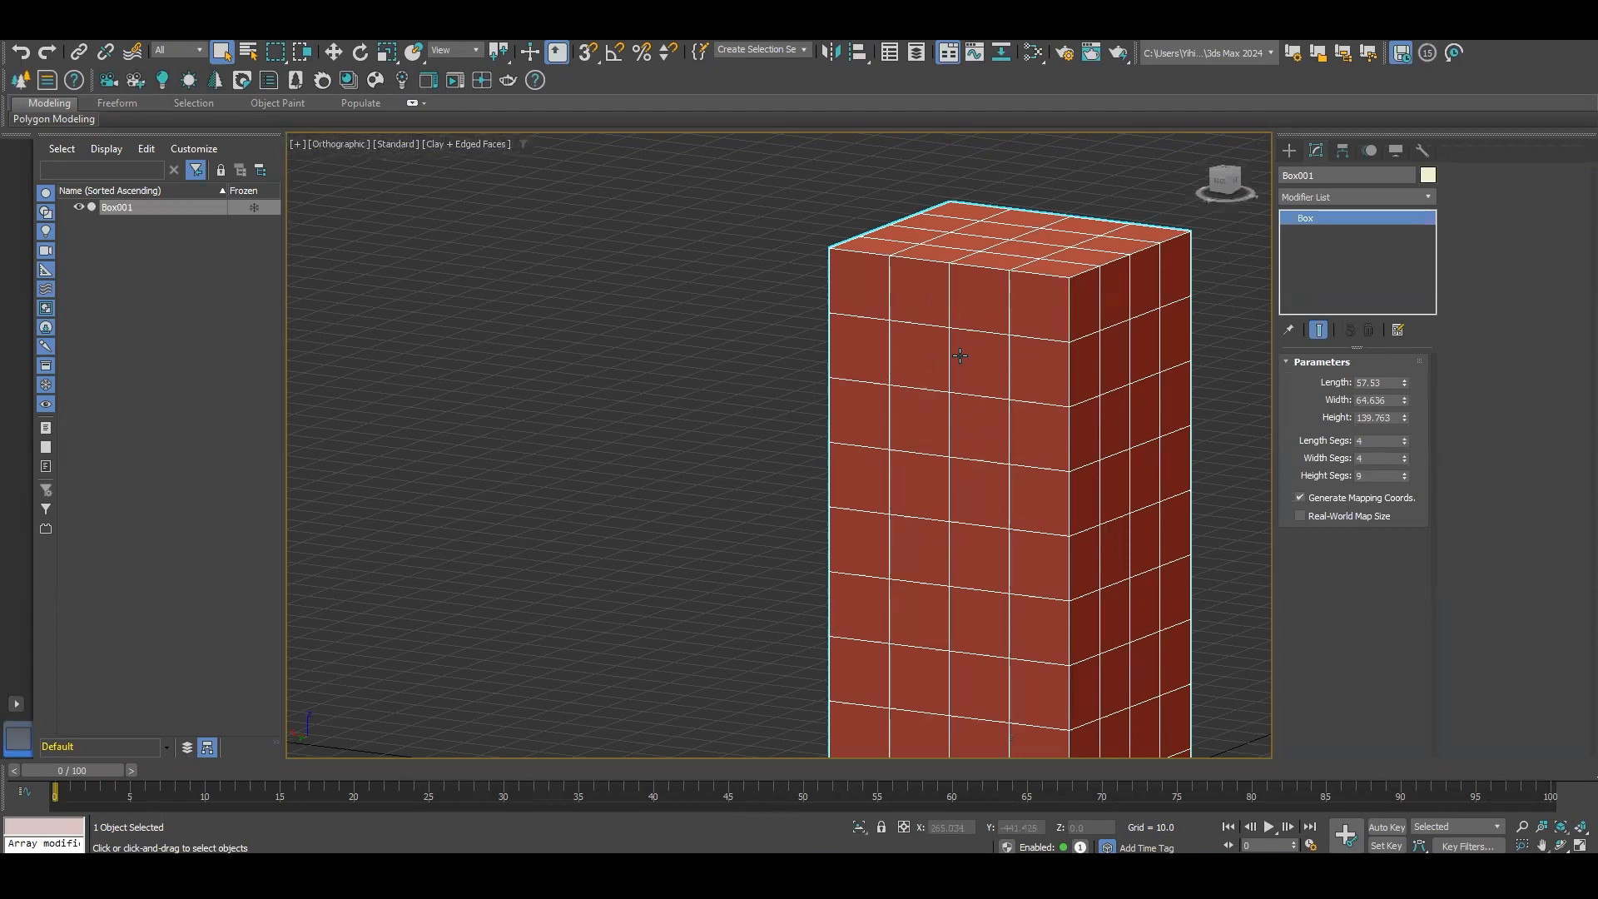
scroll(996, 249, "down", 2)
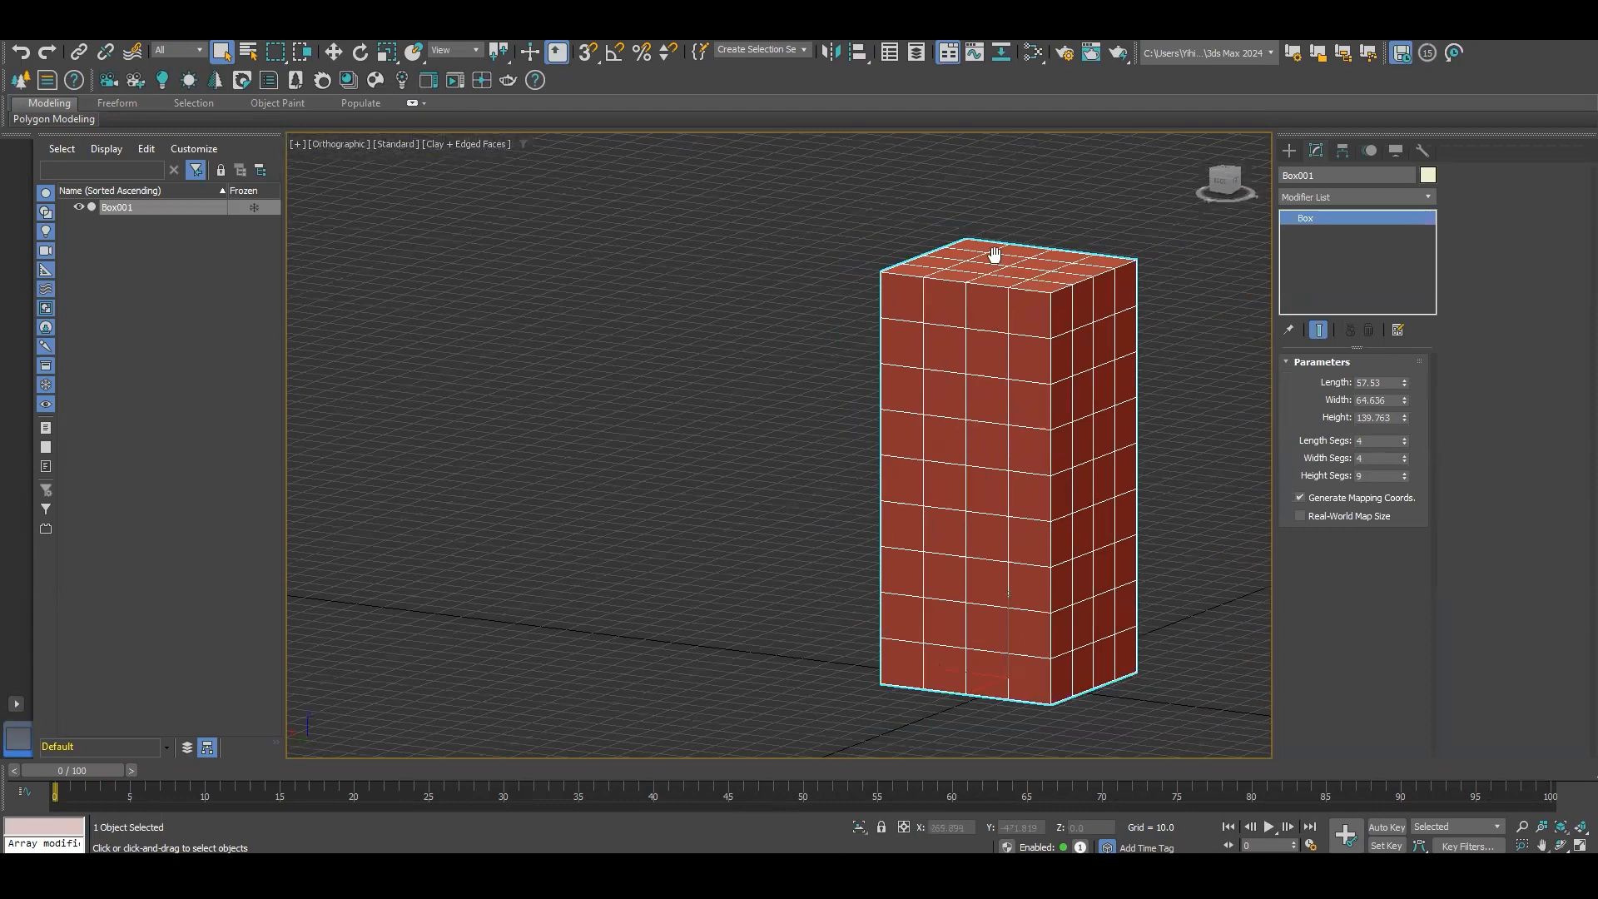
scroll(994, 234, "up", 3)
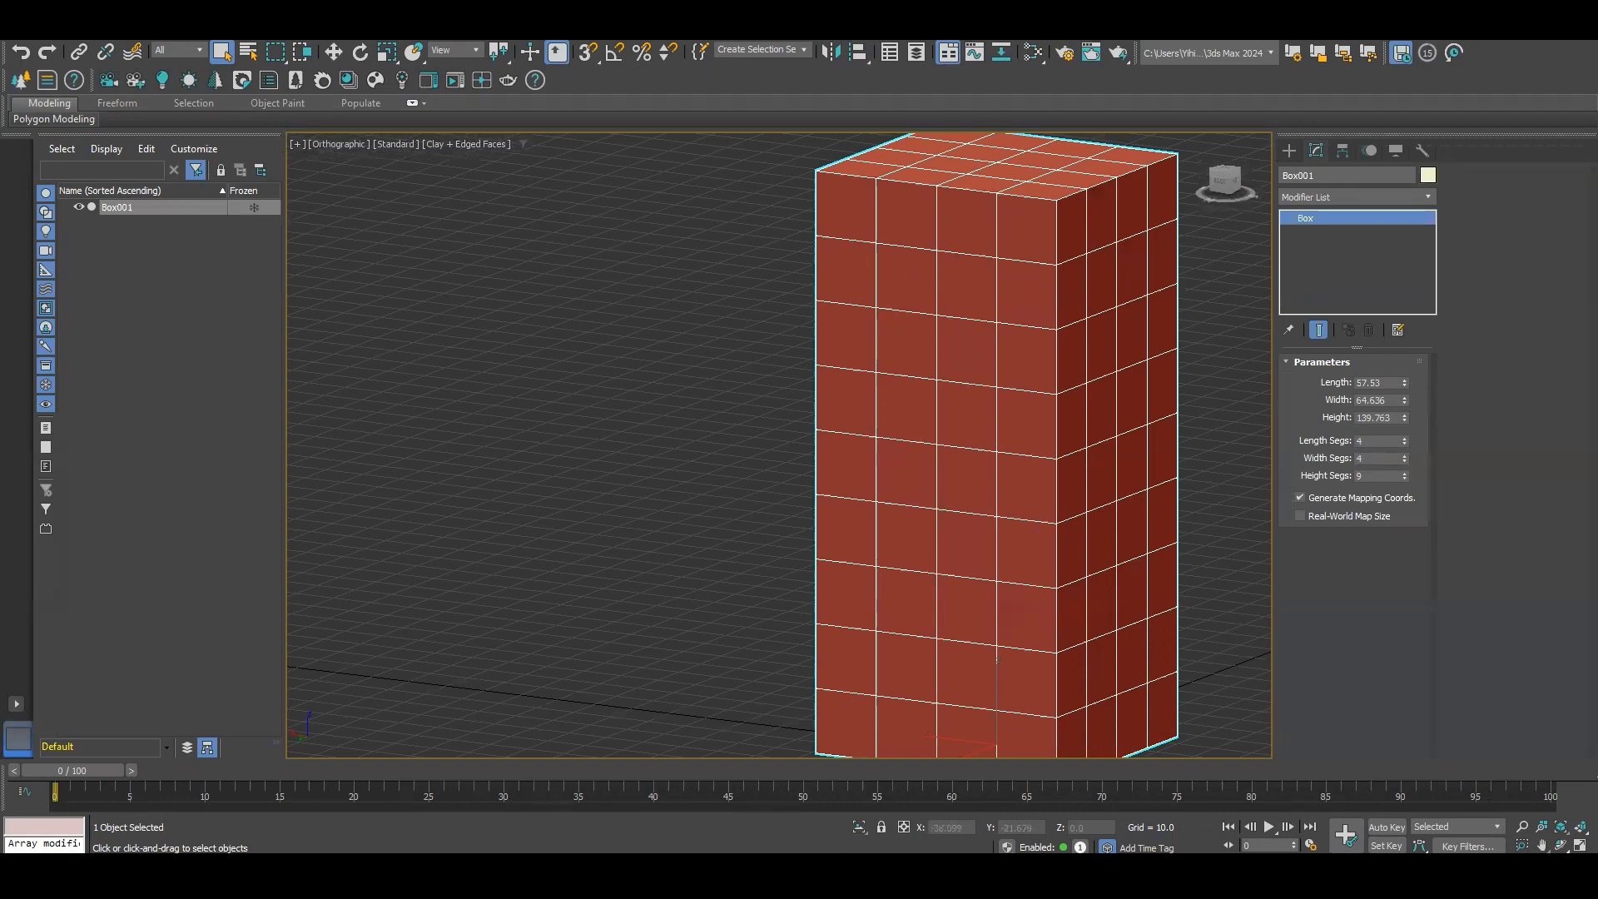
key("alt+Tab")
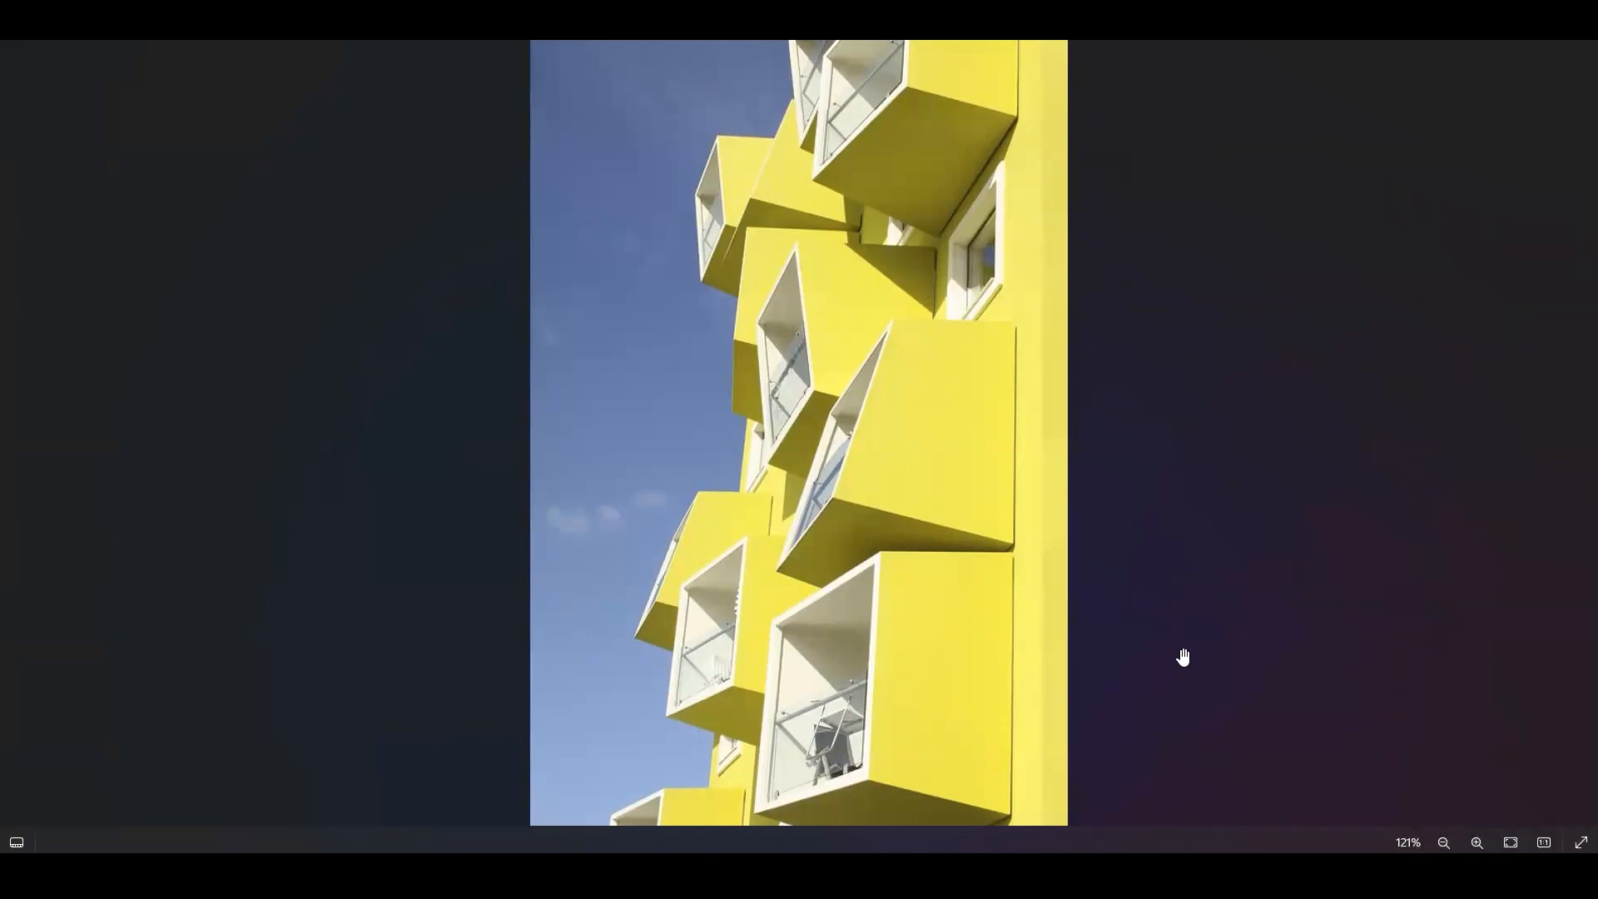
key("alt+Tab")
middle_click_drag(1116, 397, 1041, 360)
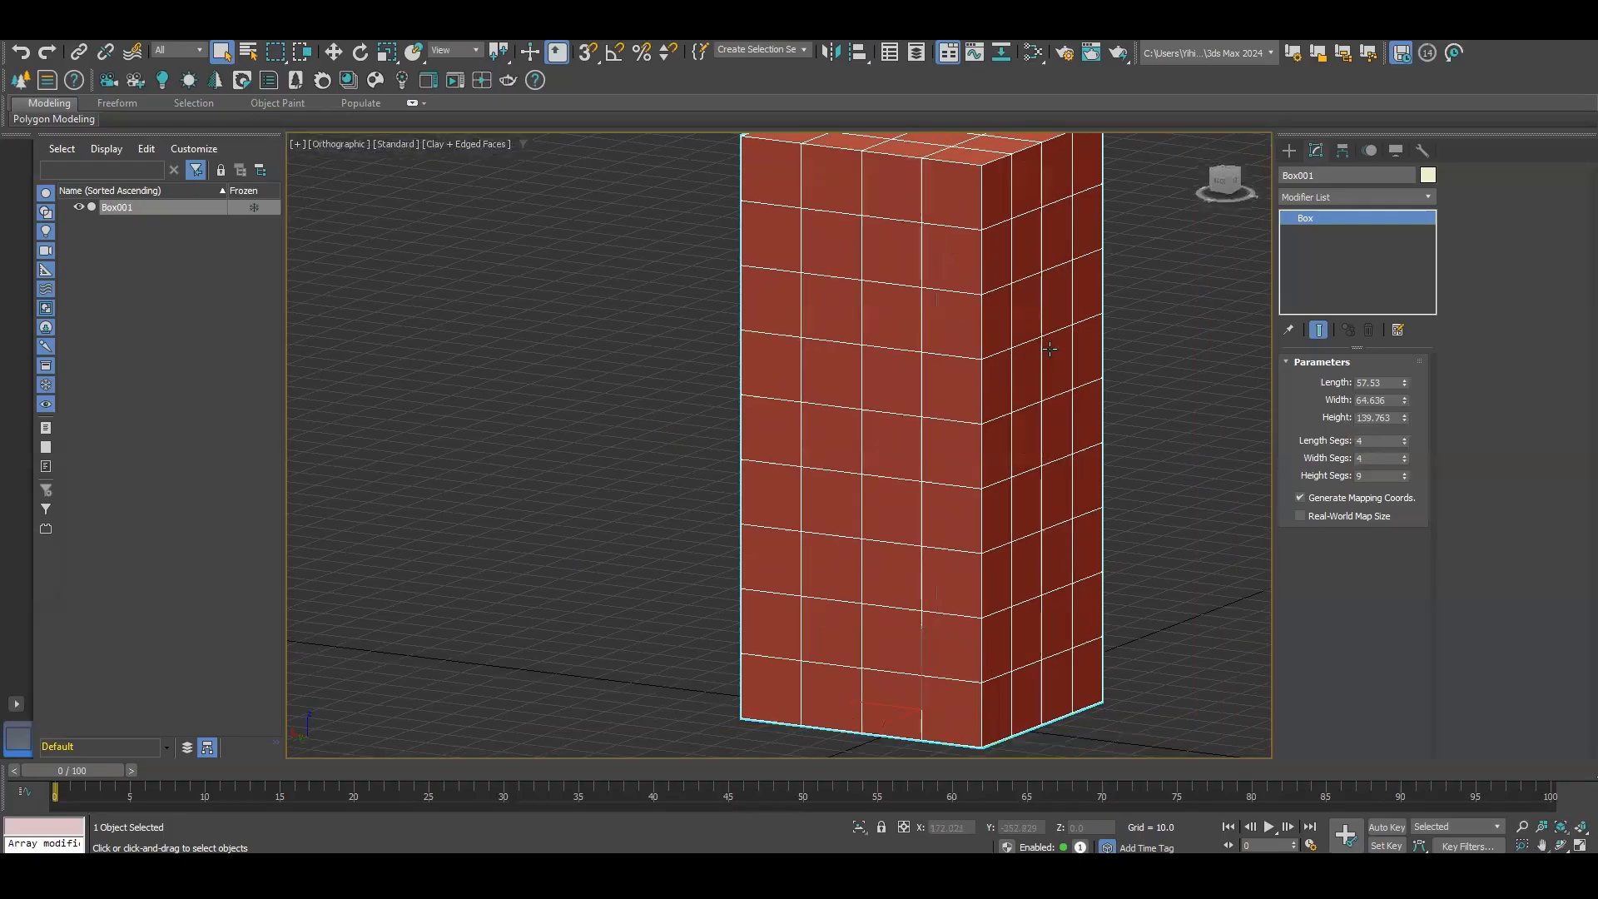
Step: Add an Edit Poly modifier to the box and enter Polygon sub-object level
left_click(1320, 198)
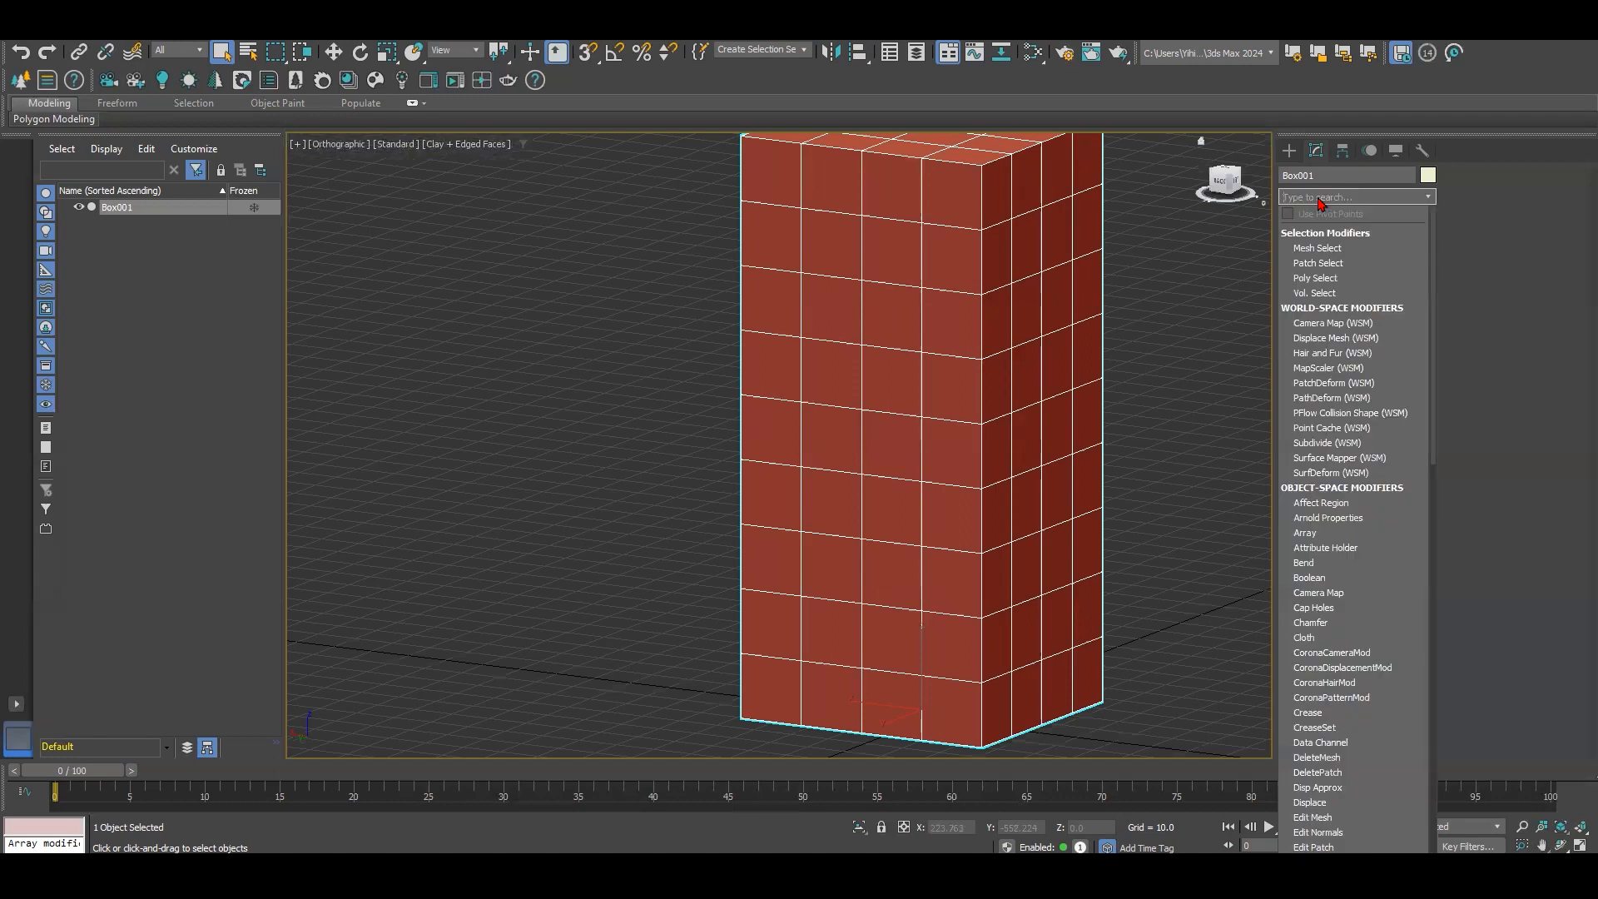
type("ed")
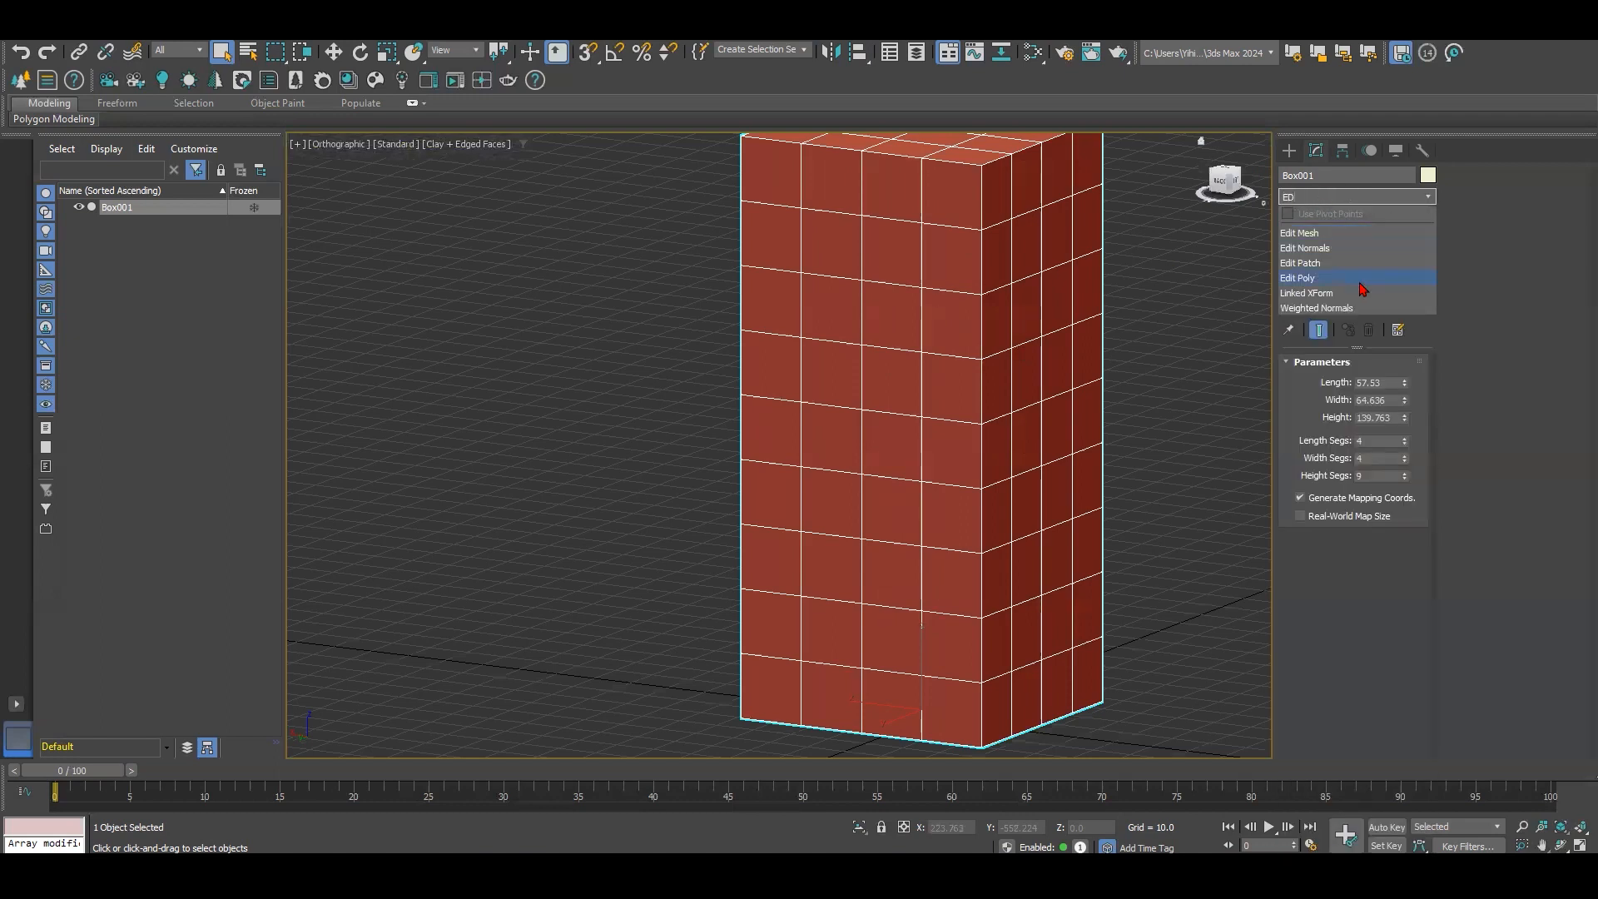
left_click(1323, 278)
left_click(1371, 493)
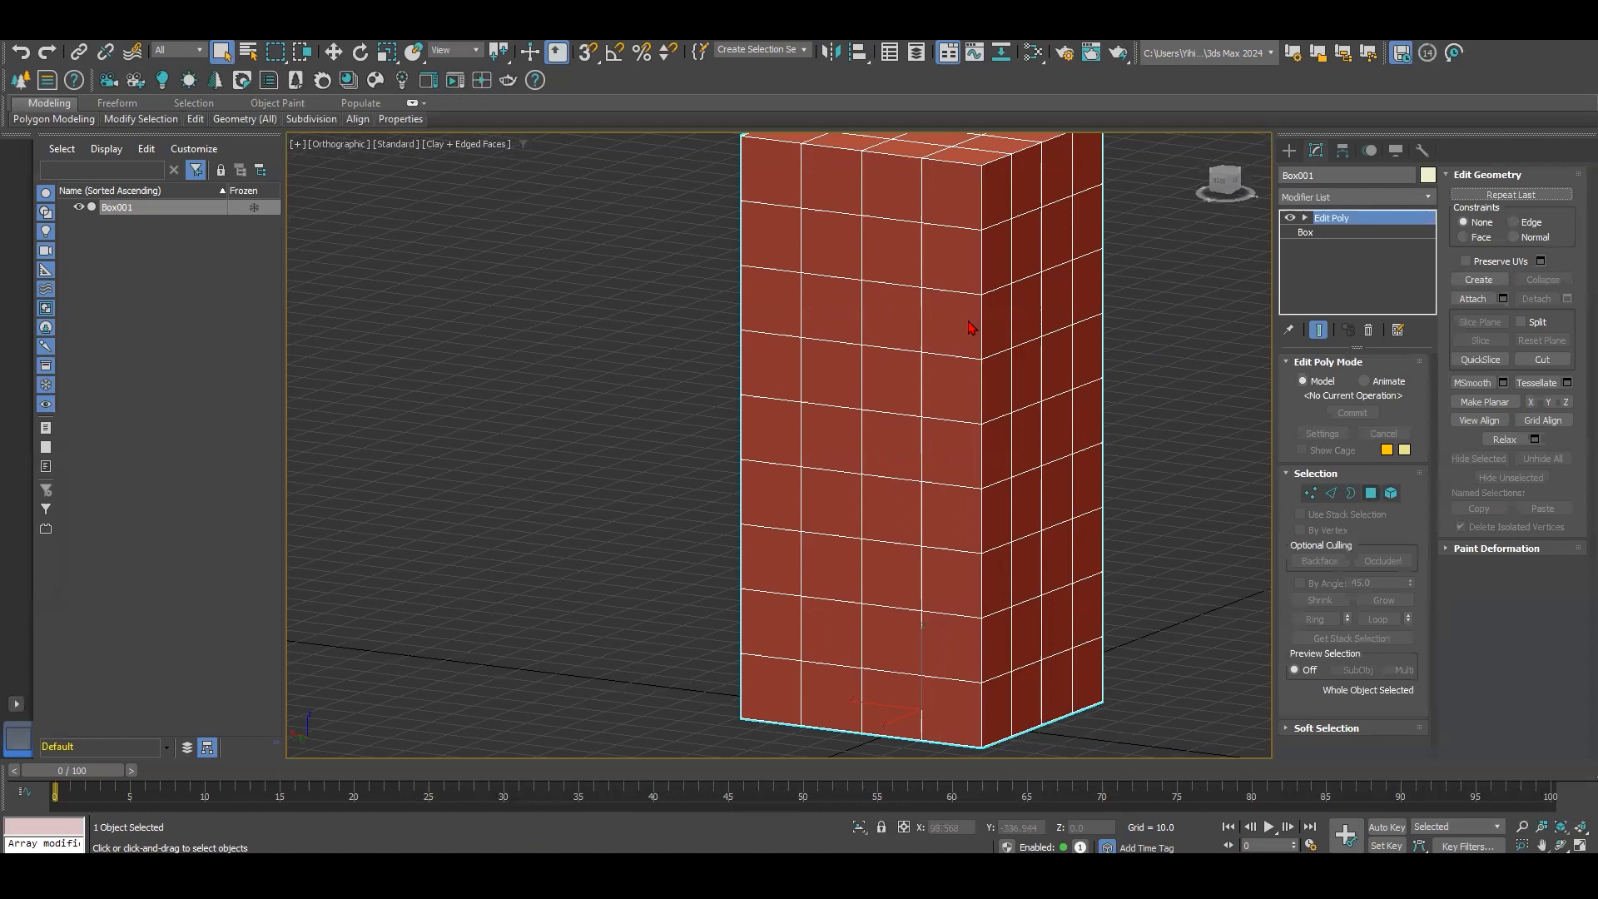
left_click(965, 178)
left_click(878, 185, "ctrl")
left_click(834, 179, "ctrl")
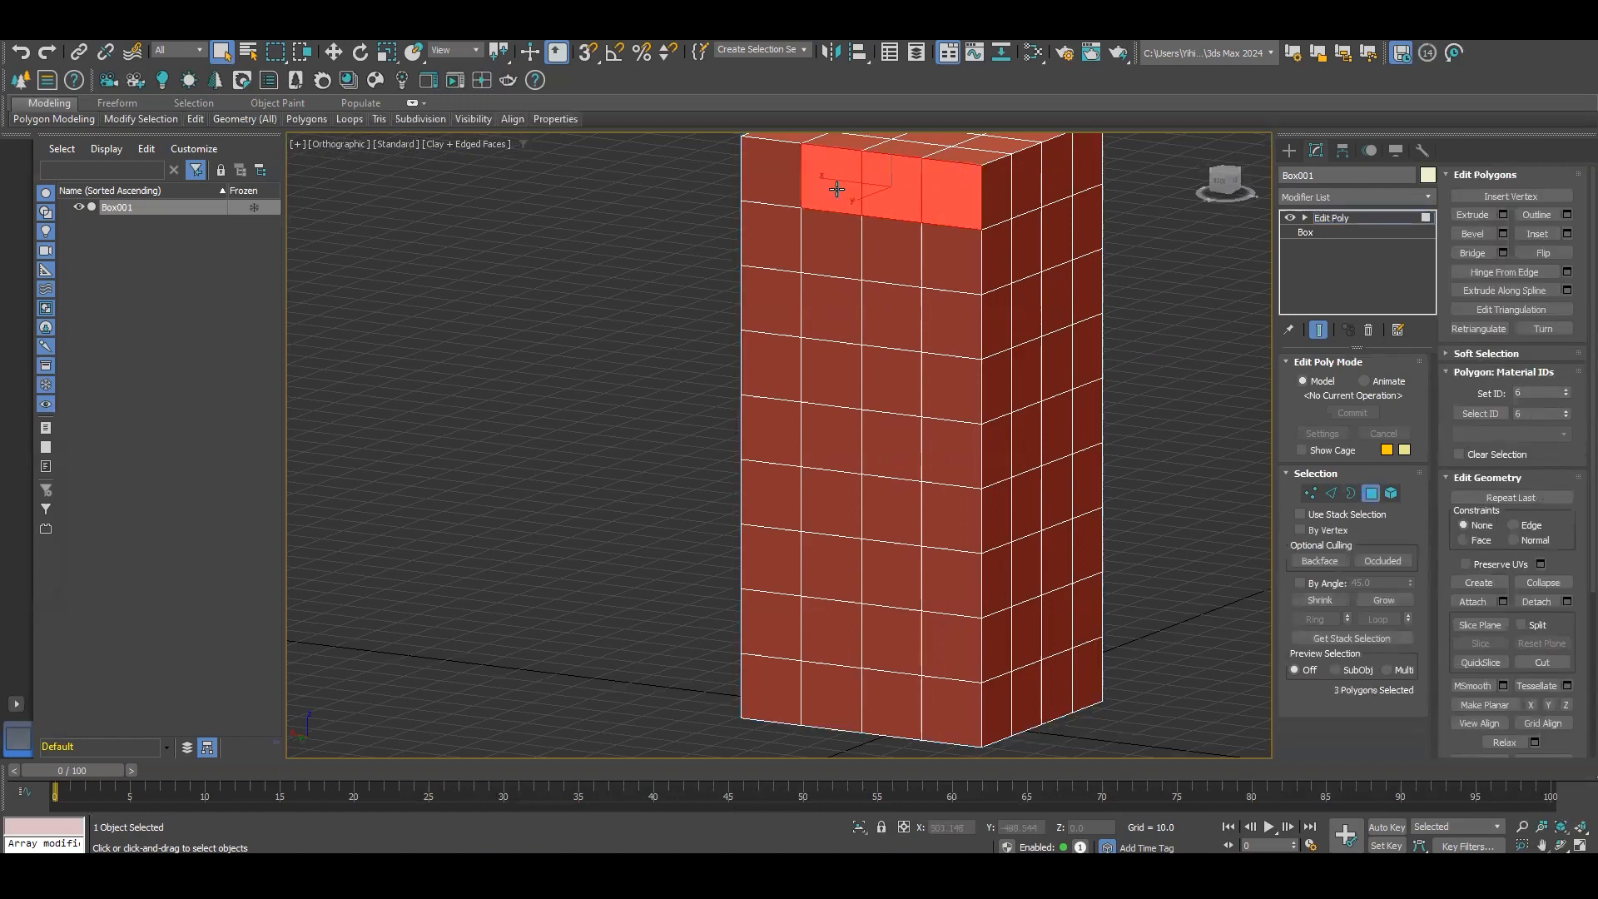
left_click(833, 229, "ctrl")
left_click(930, 247)
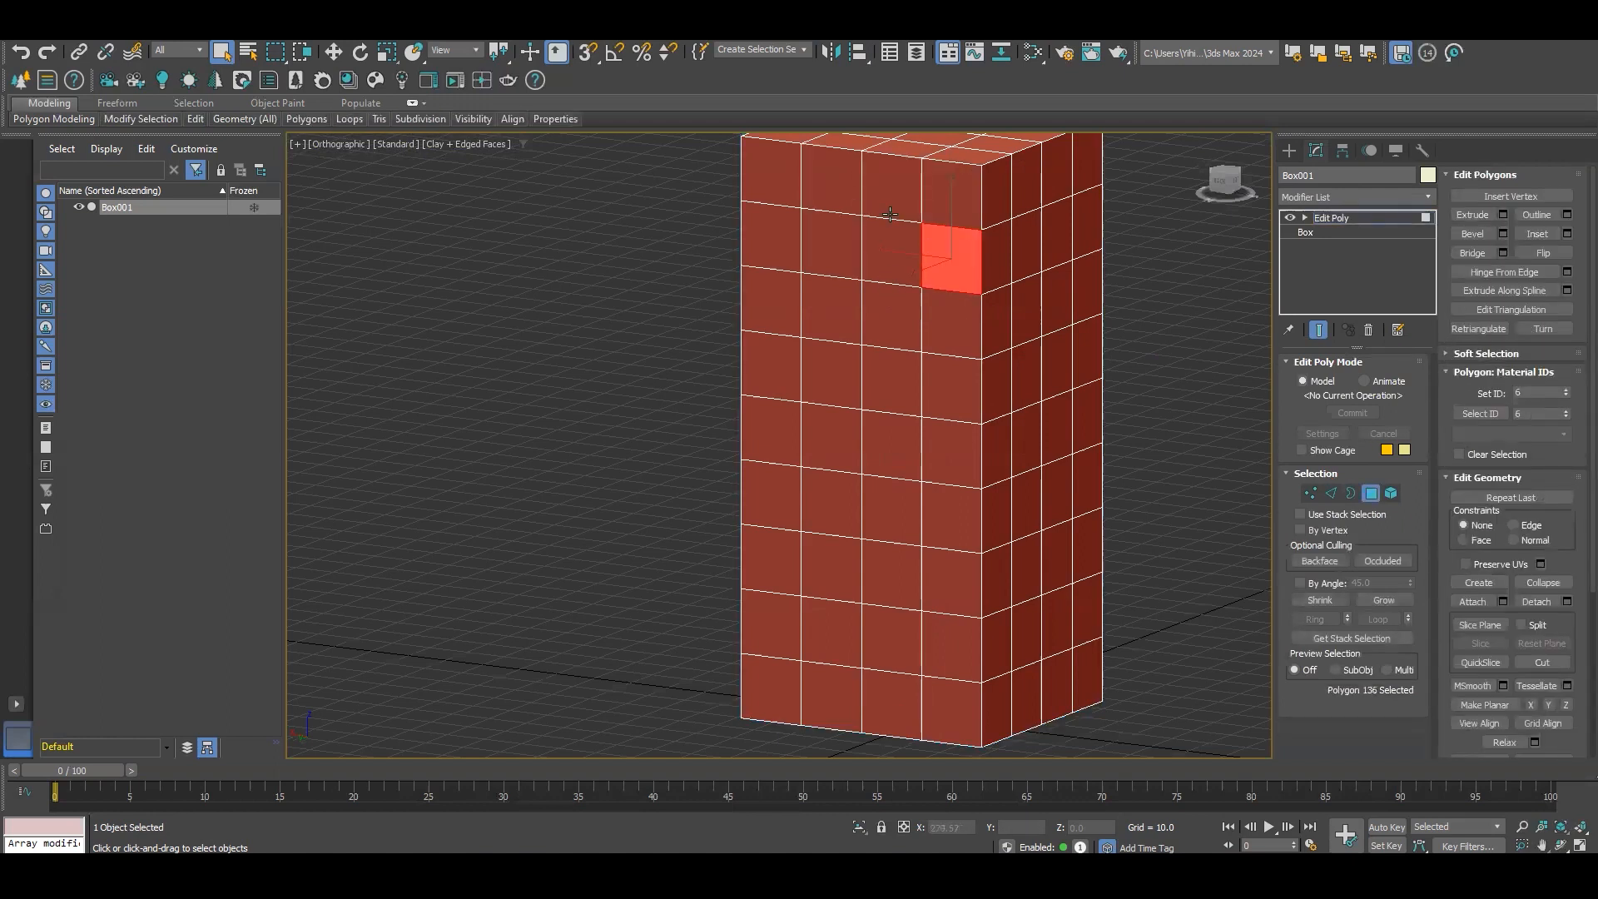
left_click(892, 271)
left_click(966, 317)
Step: Select the second-row polygon in the front face's right column and alternating polygons down its two middle columns, rows two to eight
left_click(963, 258)
left_click(836, 243, "ctrl")
left_click(906, 314, "ctrl")
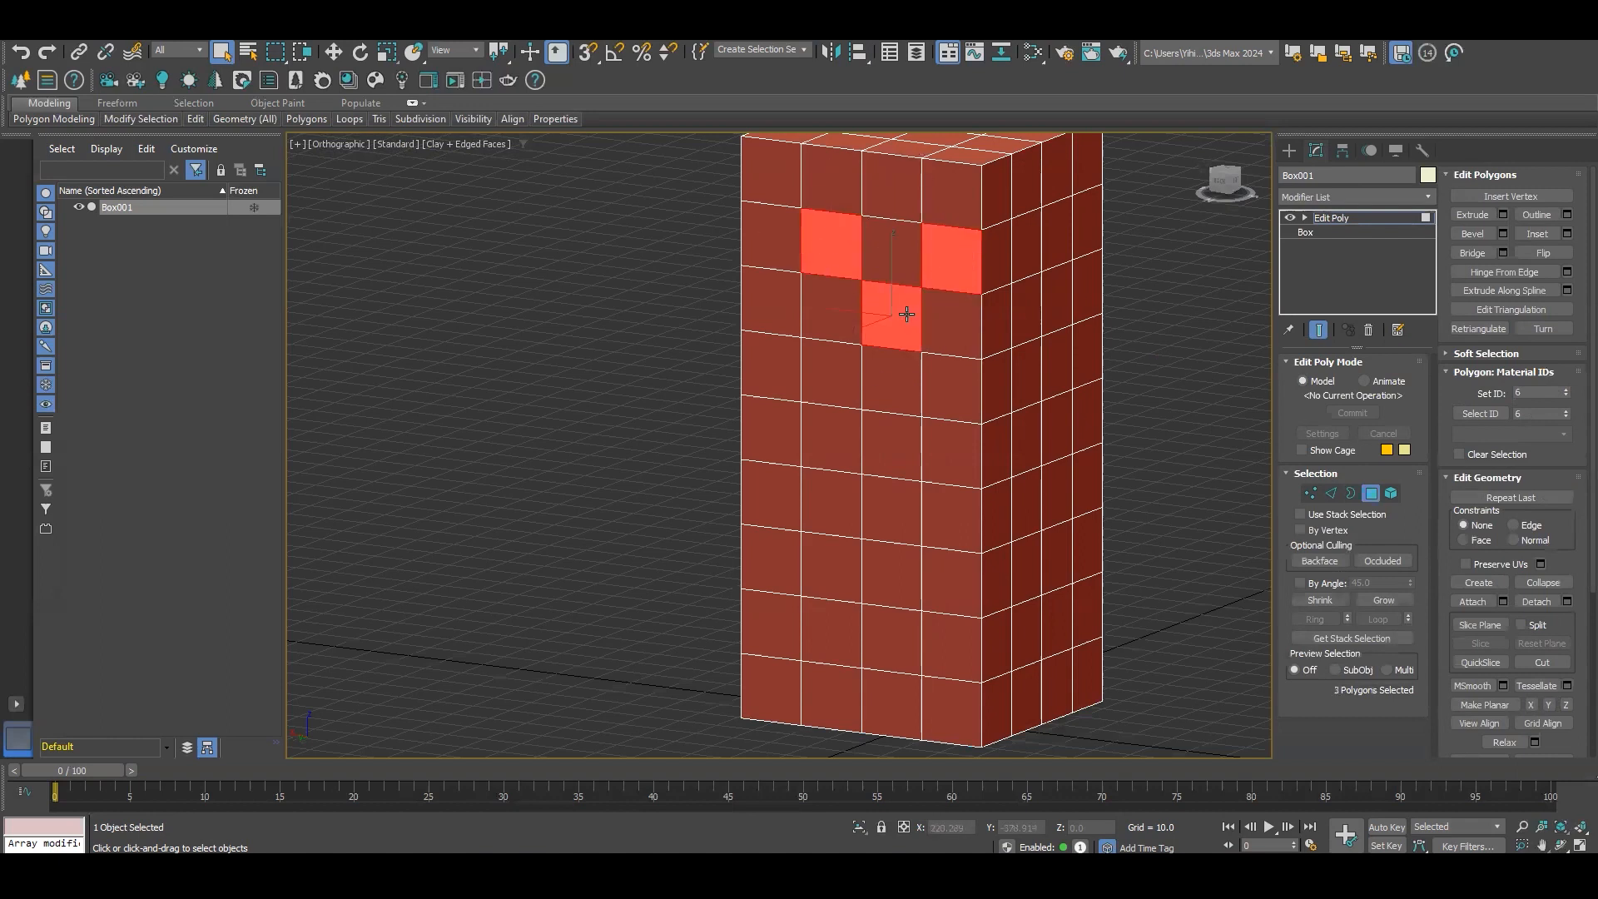
left_click(810, 392, "ctrl")
left_click(892, 458, "ctrl")
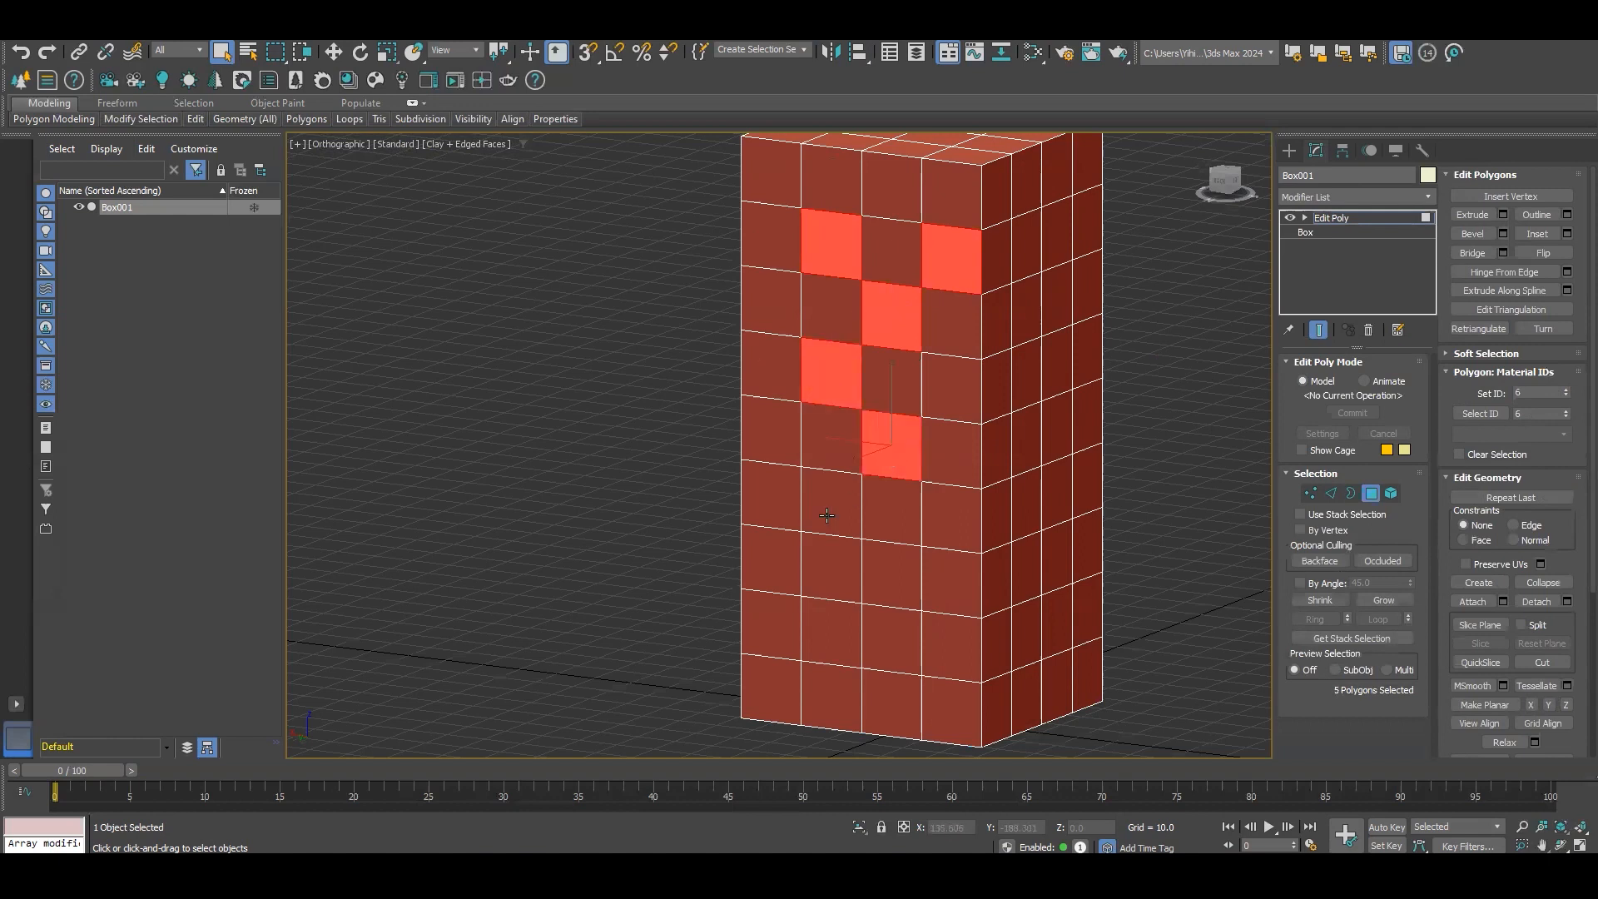
left_click(848, 536, "ctrl")
left_click(897, 578, "ctrl")
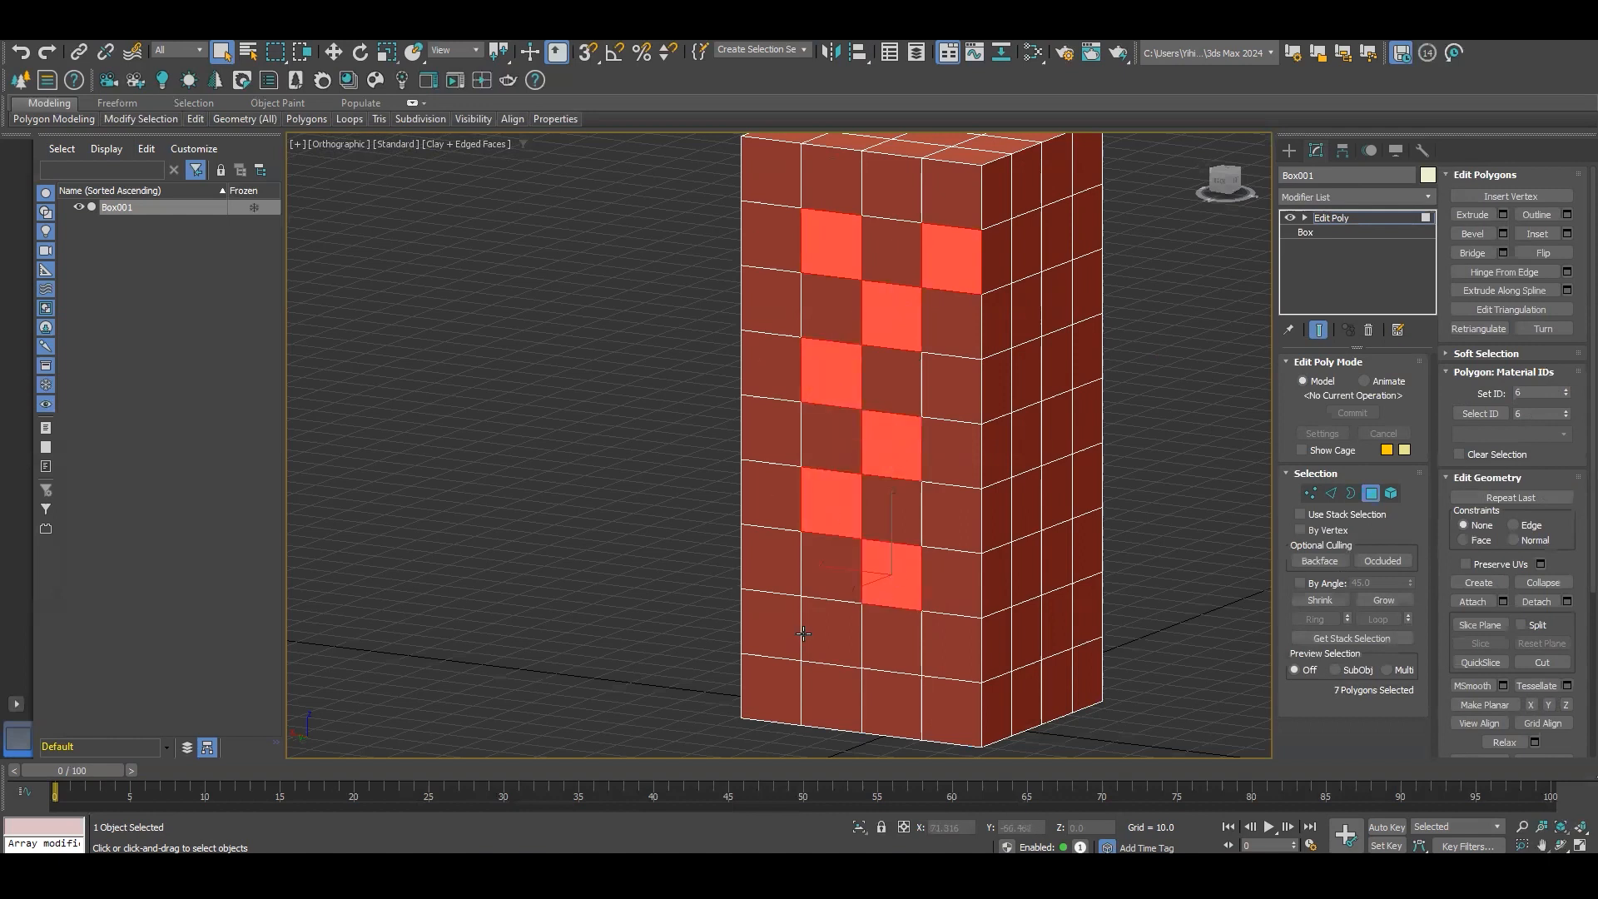
left_click(824, 632, "ctrl")
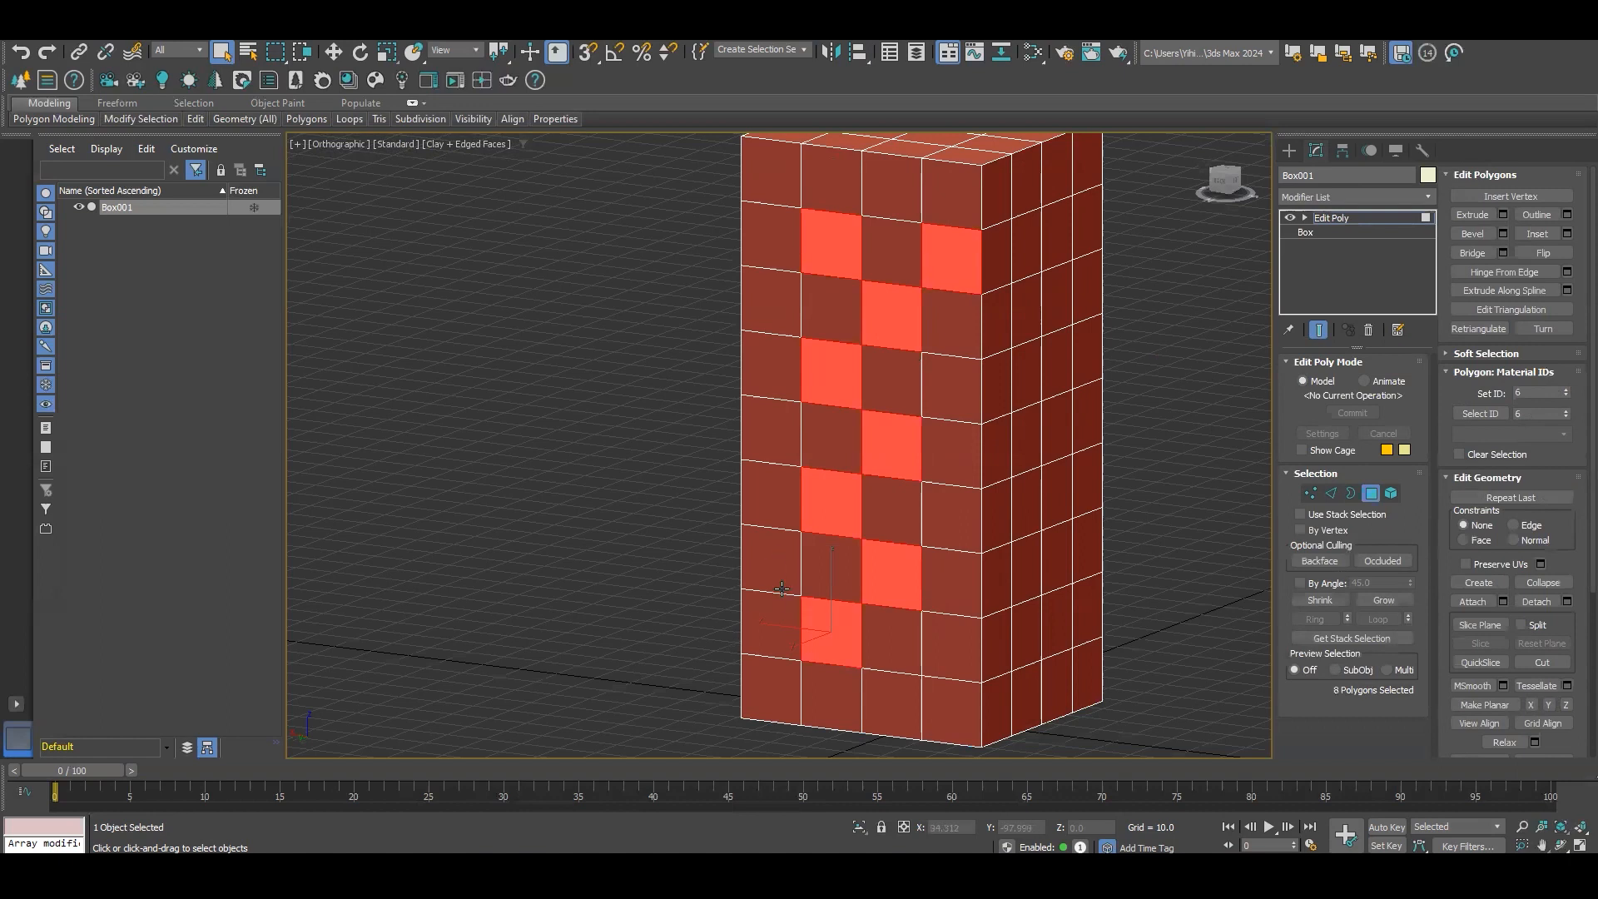
Step: Add alternating polygons in the front face's two outer columns, rows three to eight, to complete the checkerboard selection
left_click(774, 557, "ctrl")
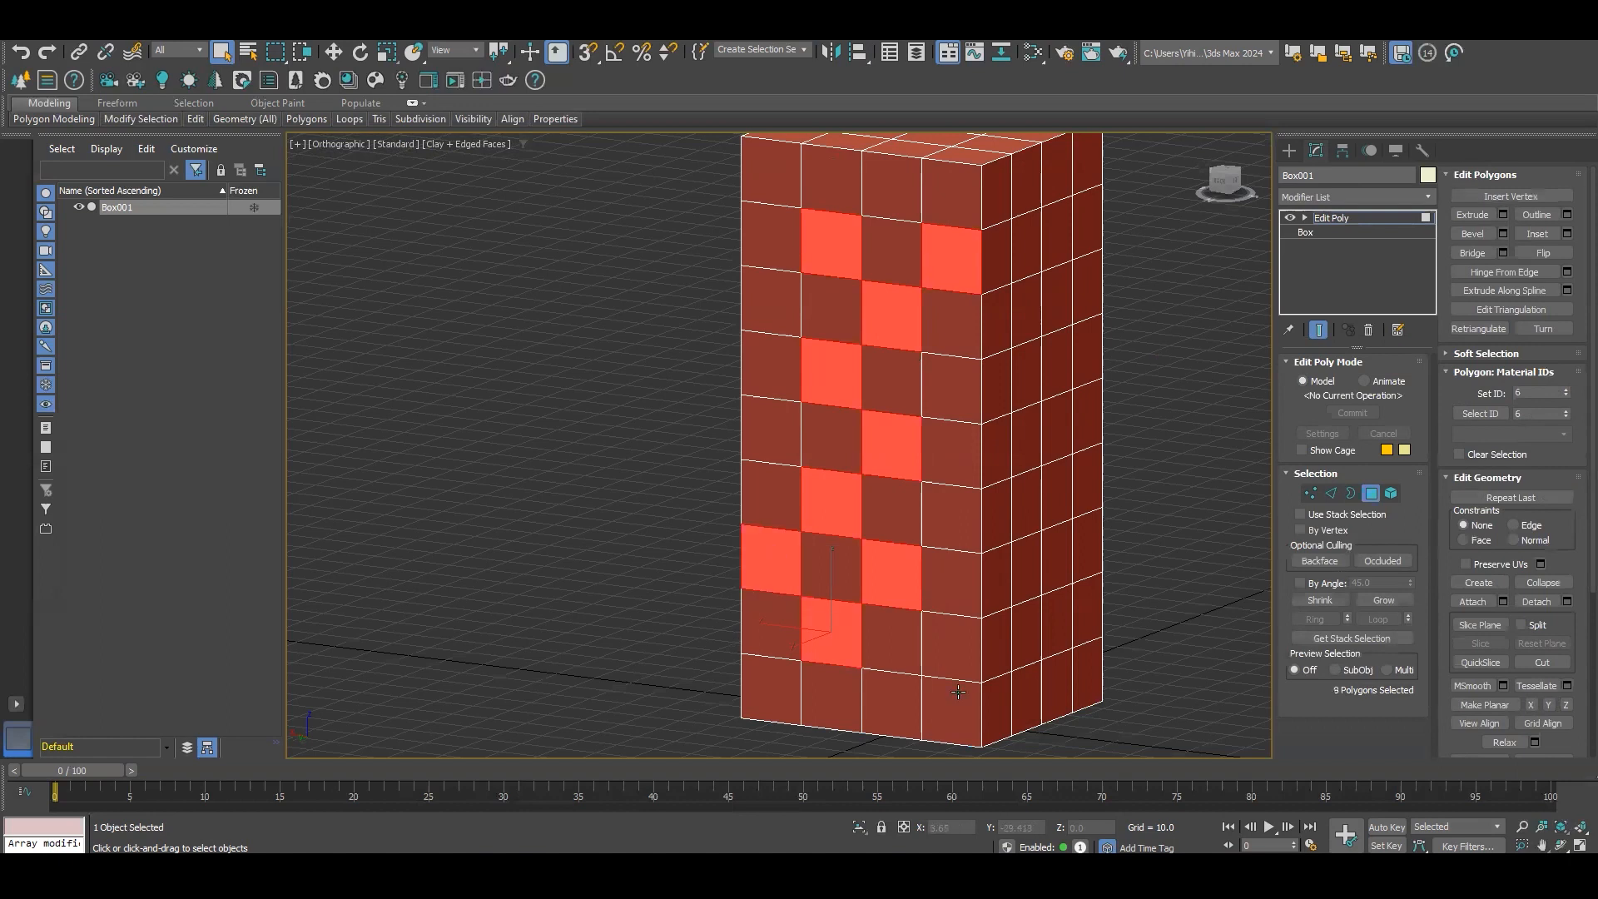
left_click(955, 642, "ctrl")
left_click(947, 504, "ctrl")
left_click(770, 429, "ctrl")
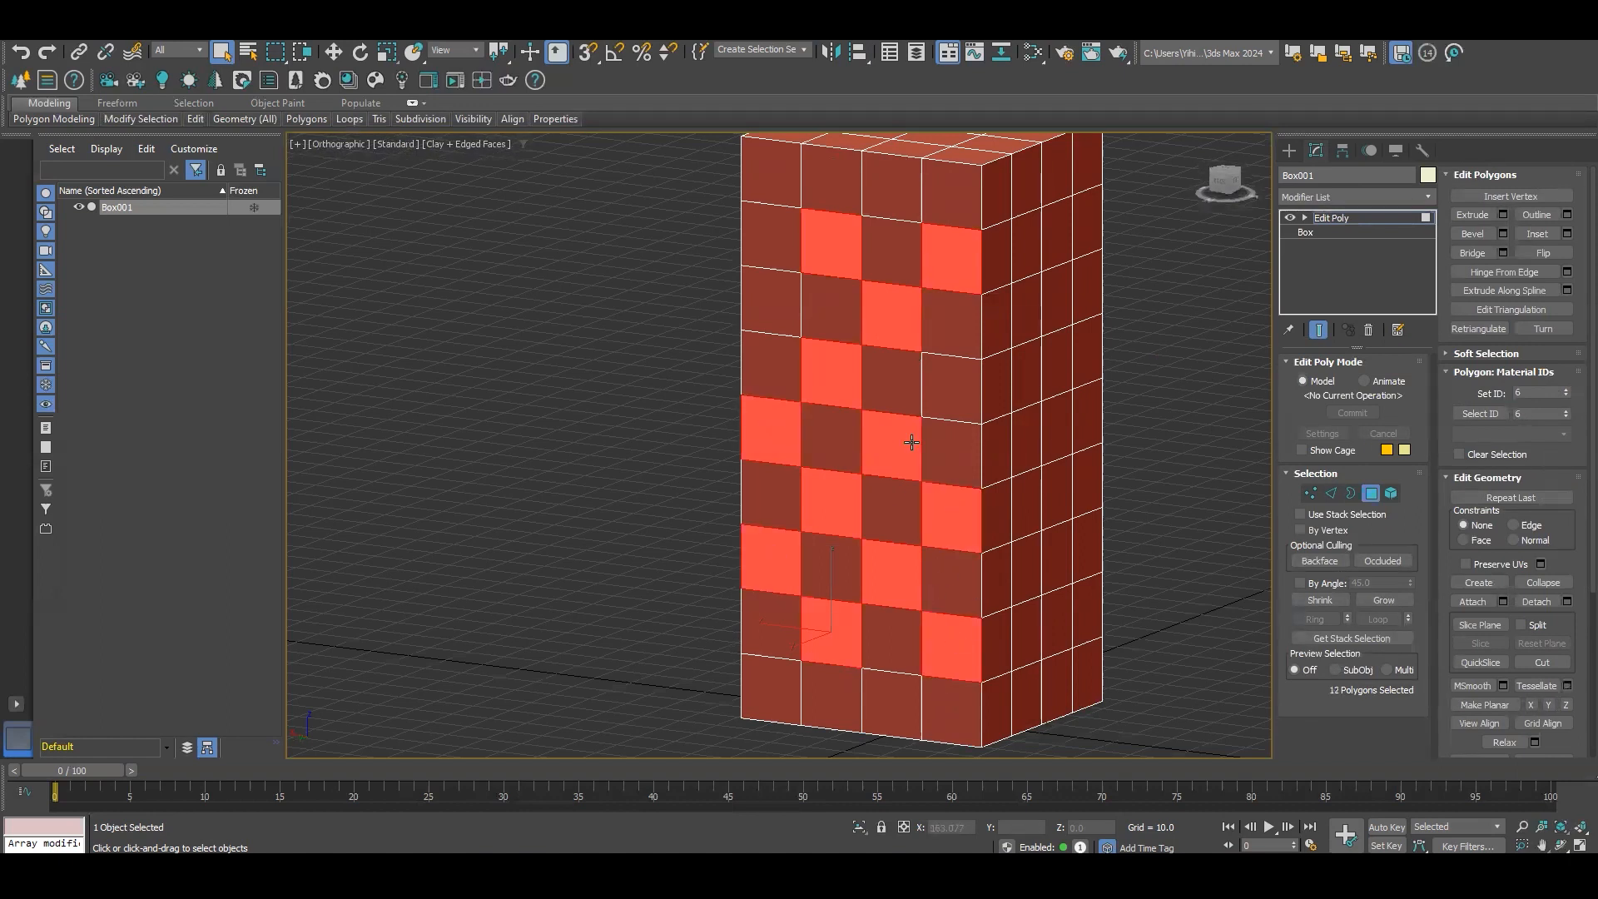
left_click(935, 370, "ctrl")
left_click(795, 287, "ctrl")
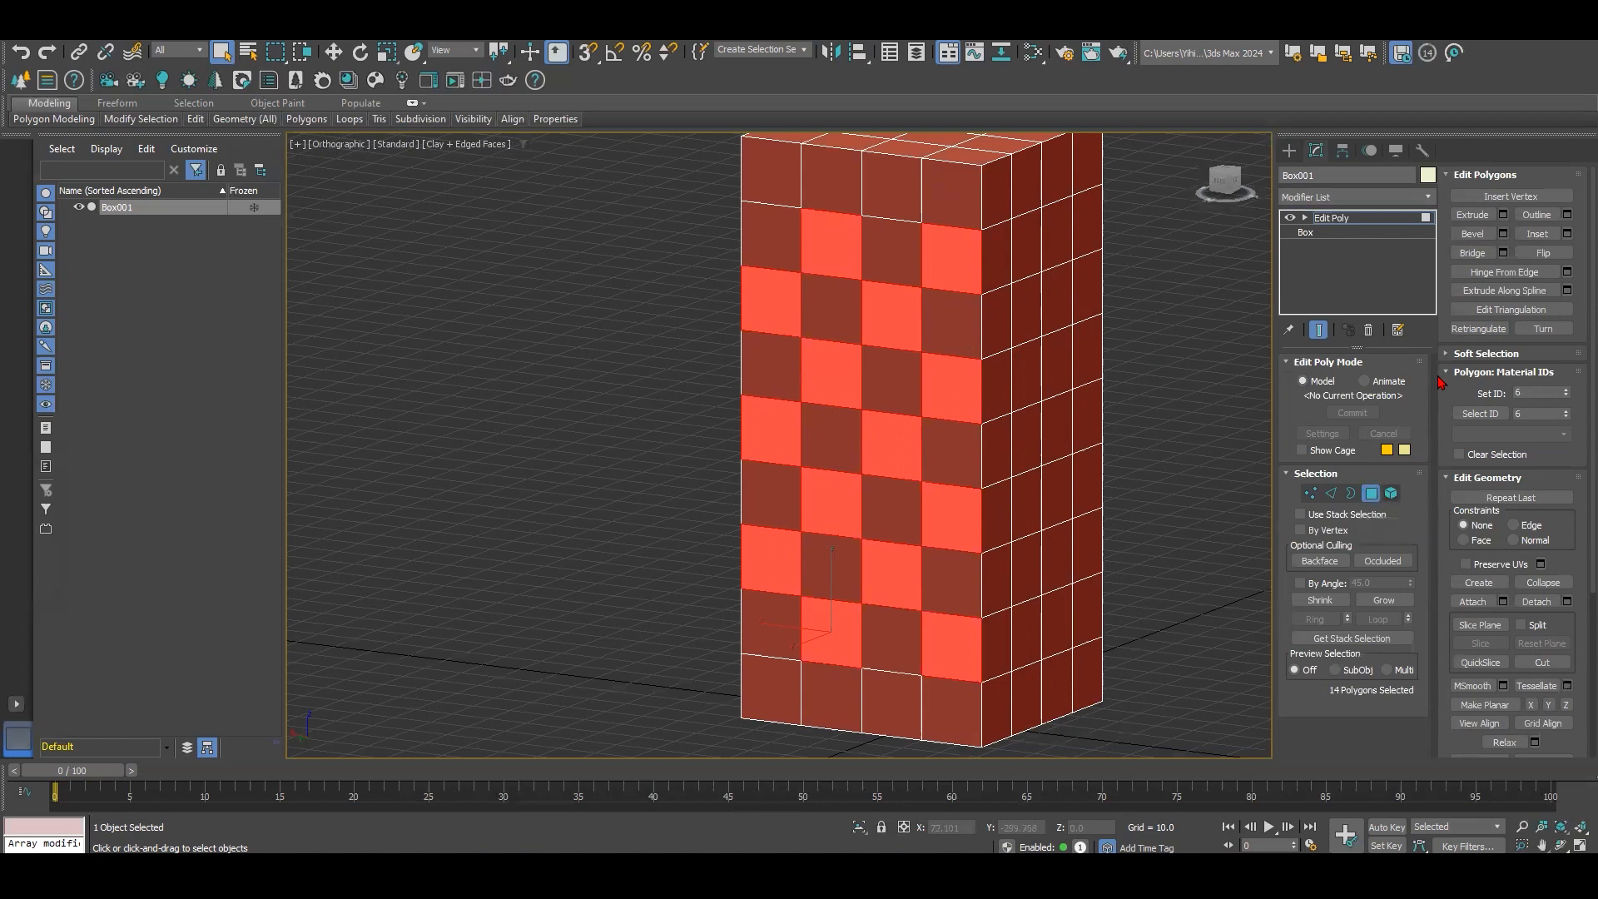
Step: Inset the selected checkerboard polygons by polygon with an amount of about 3.532
left_click(1567, 234)
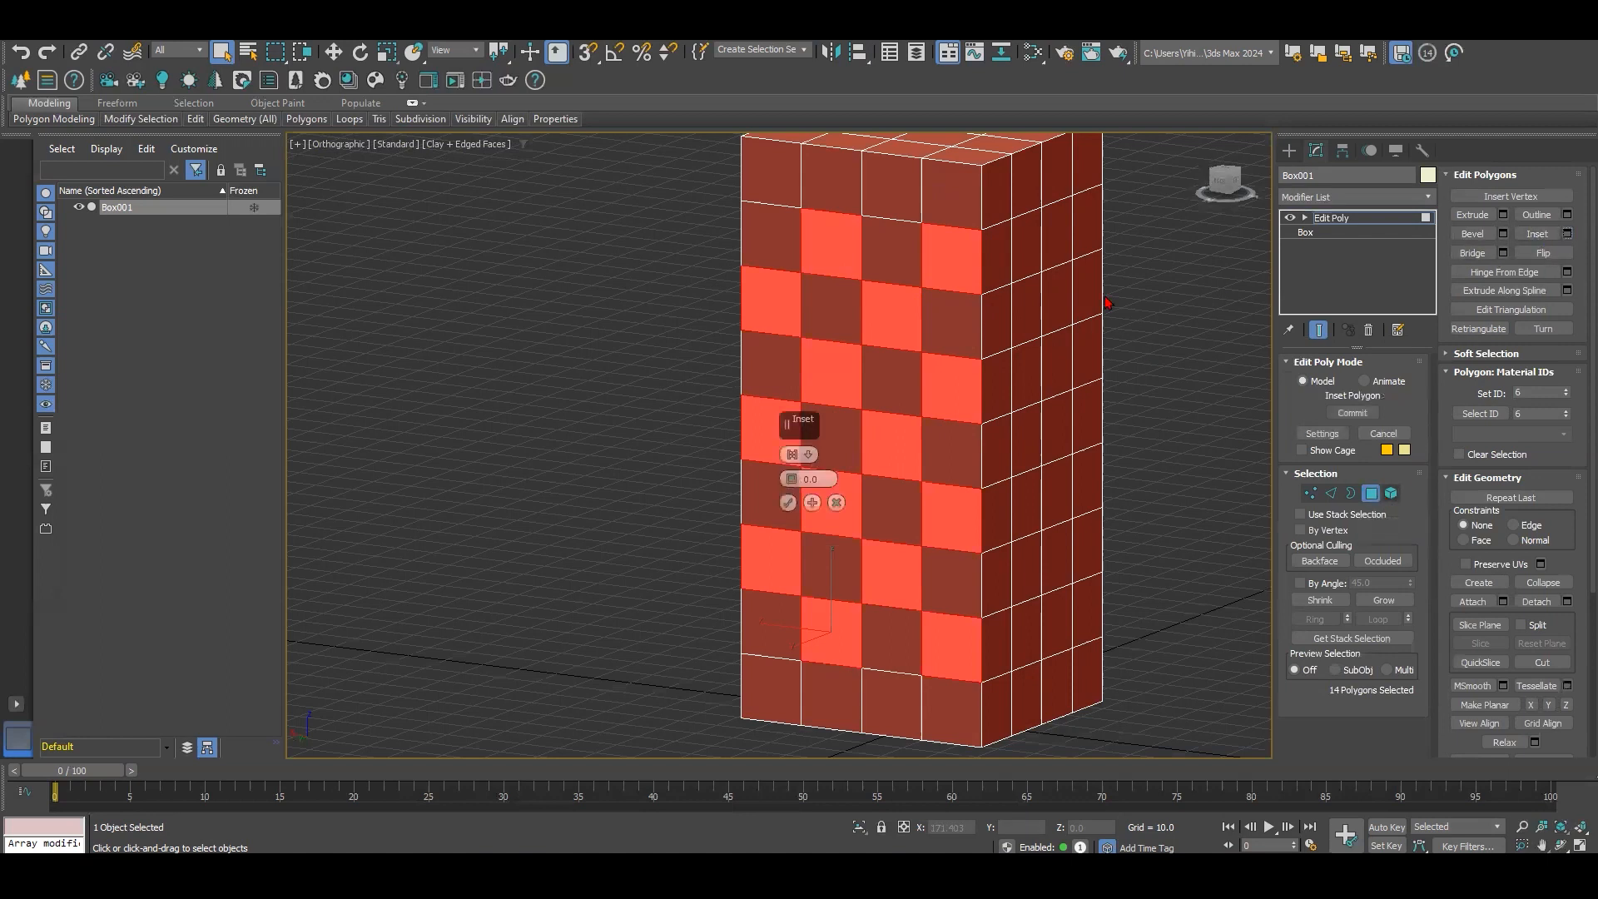
left_click(807, 456)
left_click(841, 480)
left_click_drag(795, 478, 787, 456)
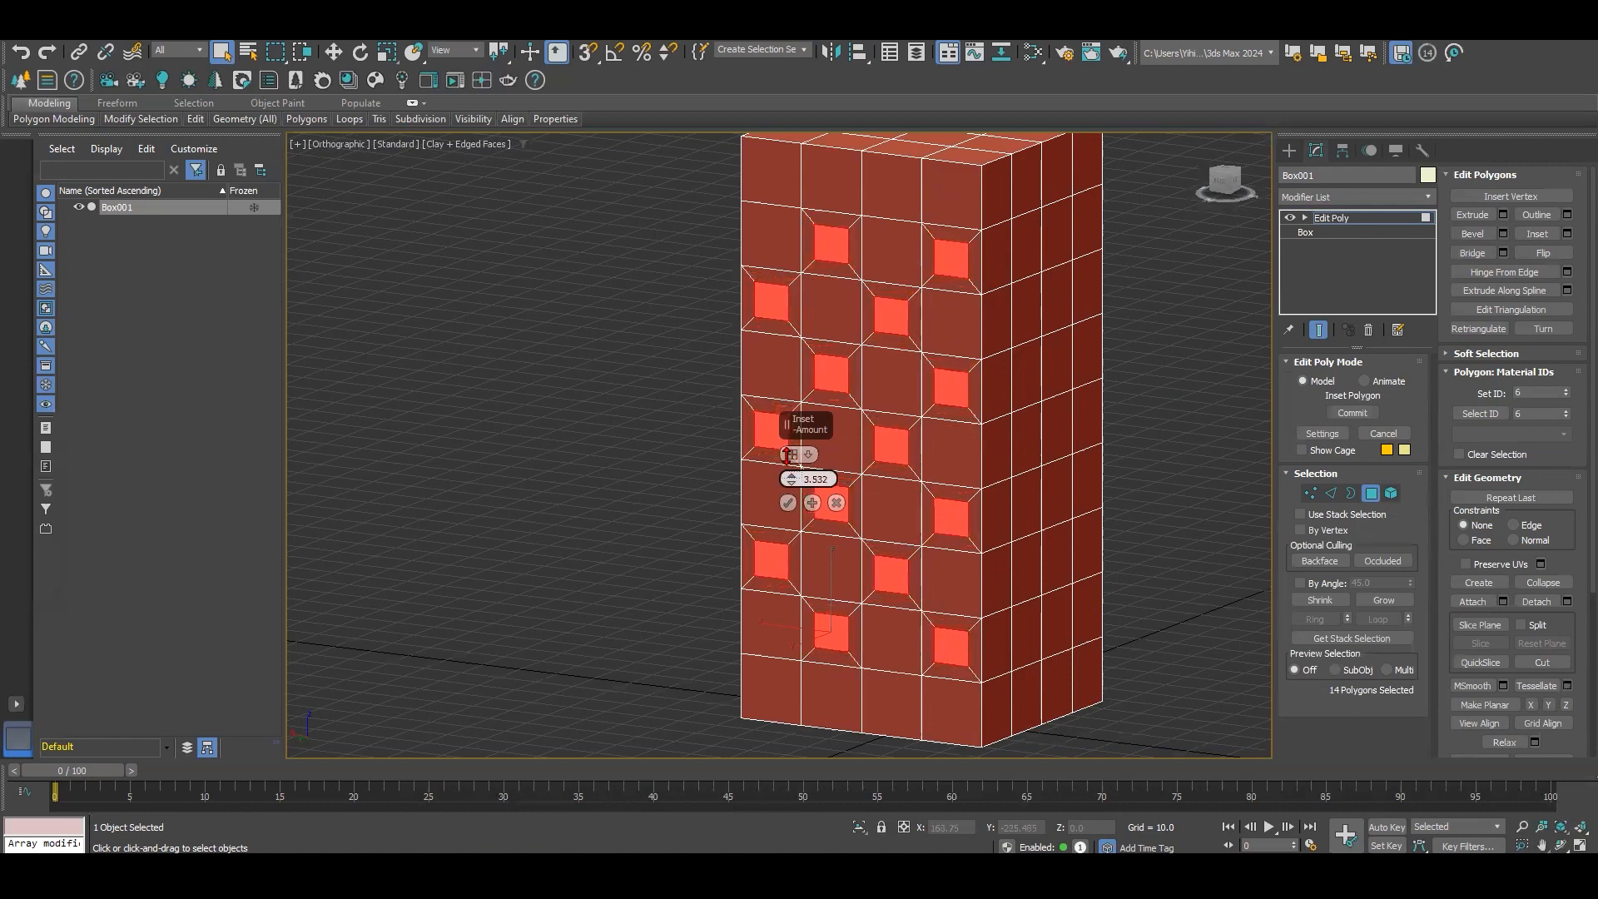
left_click(788, 503)
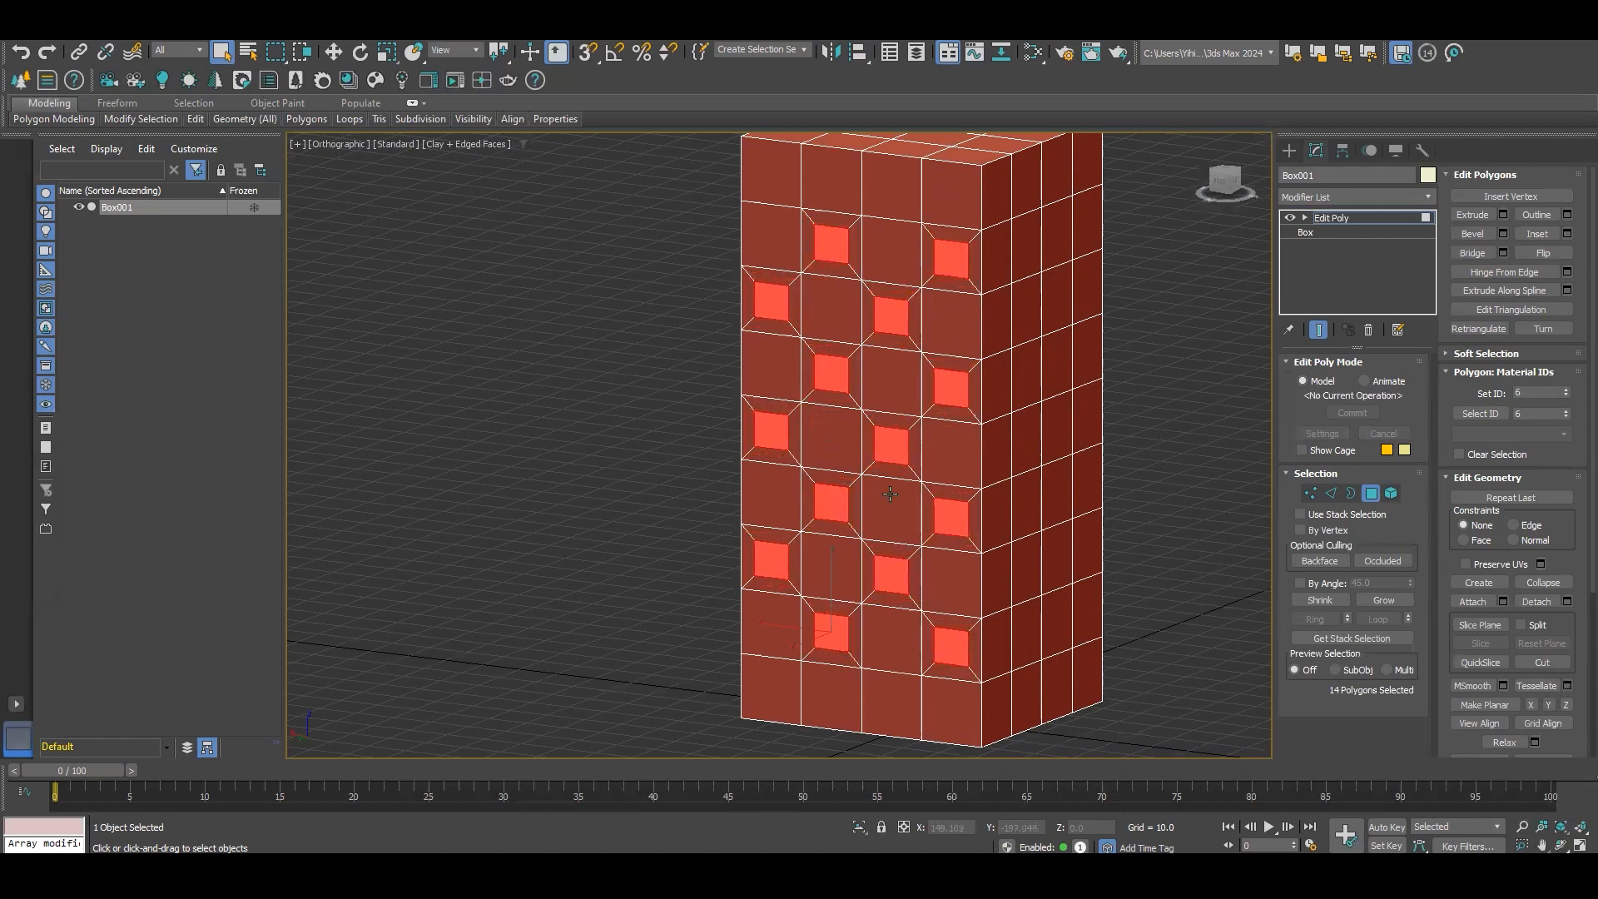
Step: Extrude the inset window polygons inward with a height of about -1.366
left_click(1503, 214)
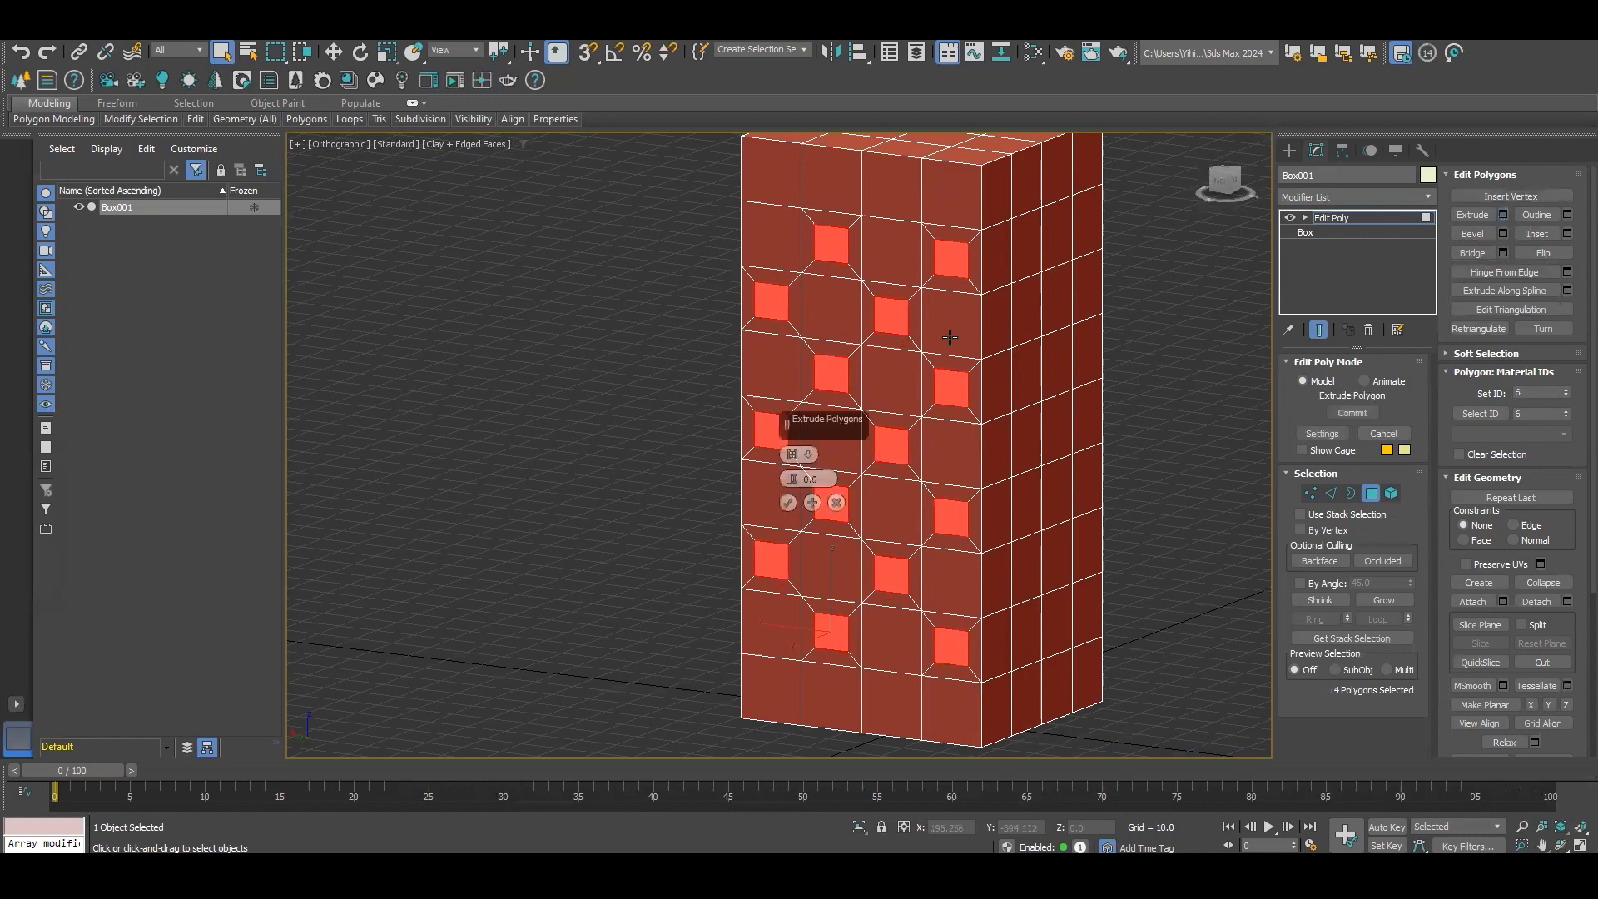
left_click_drag(791, 490, 792, 491)
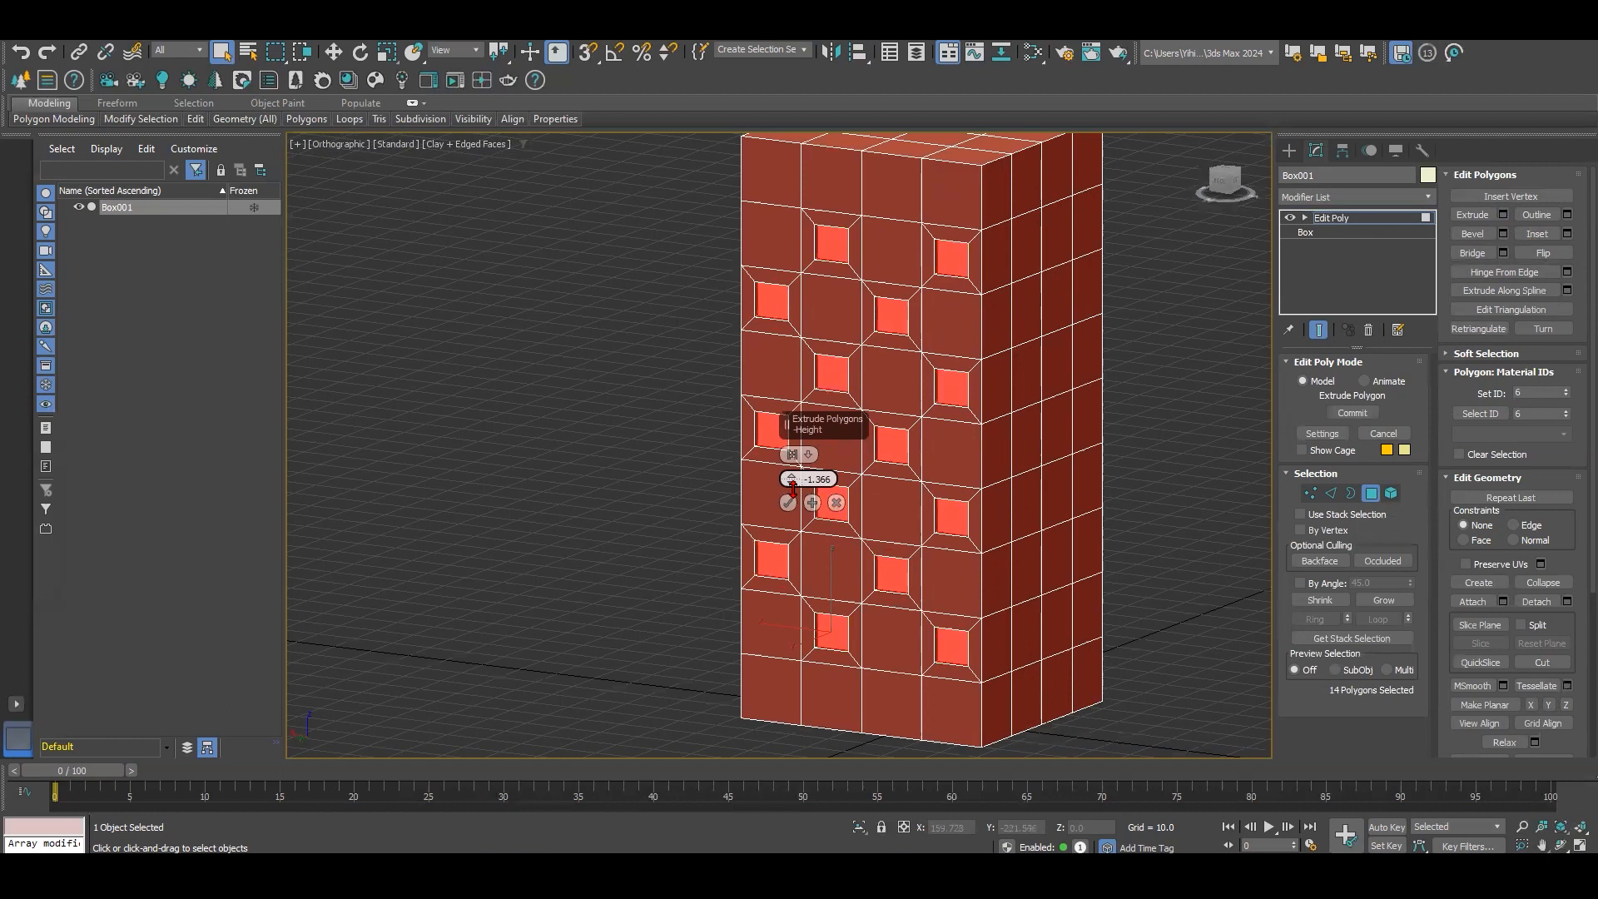
left_click(787, 502)
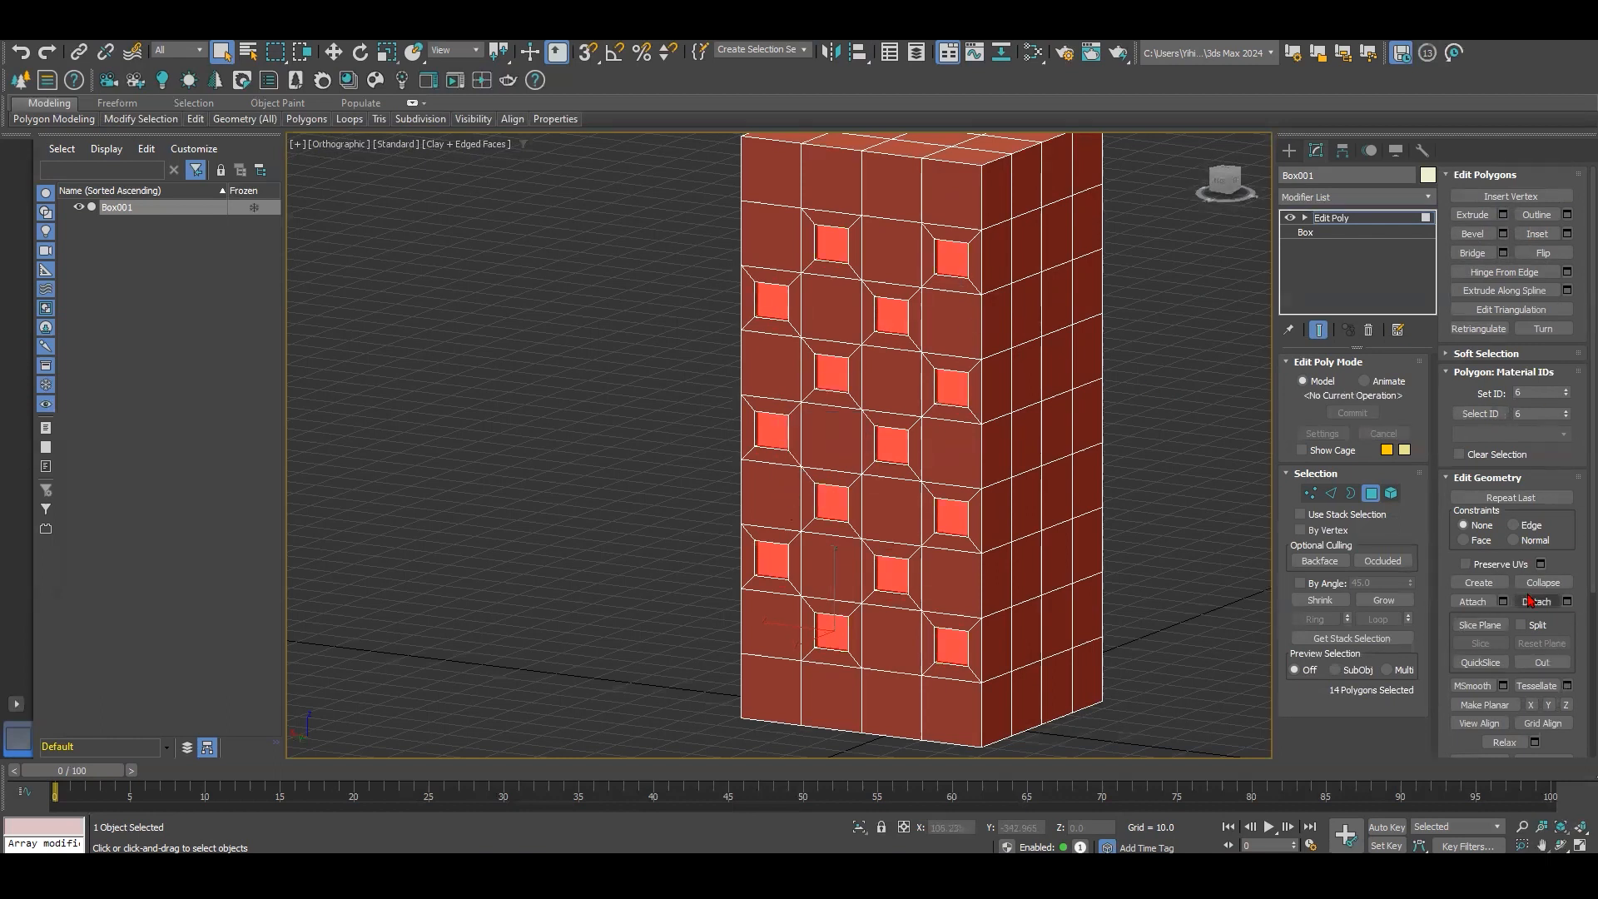
Step: Detach the recessed window polygons as a separate object and reselect the main box
left_click(1537, 601)
left_click(1371, 492)
left_click(940, 382)
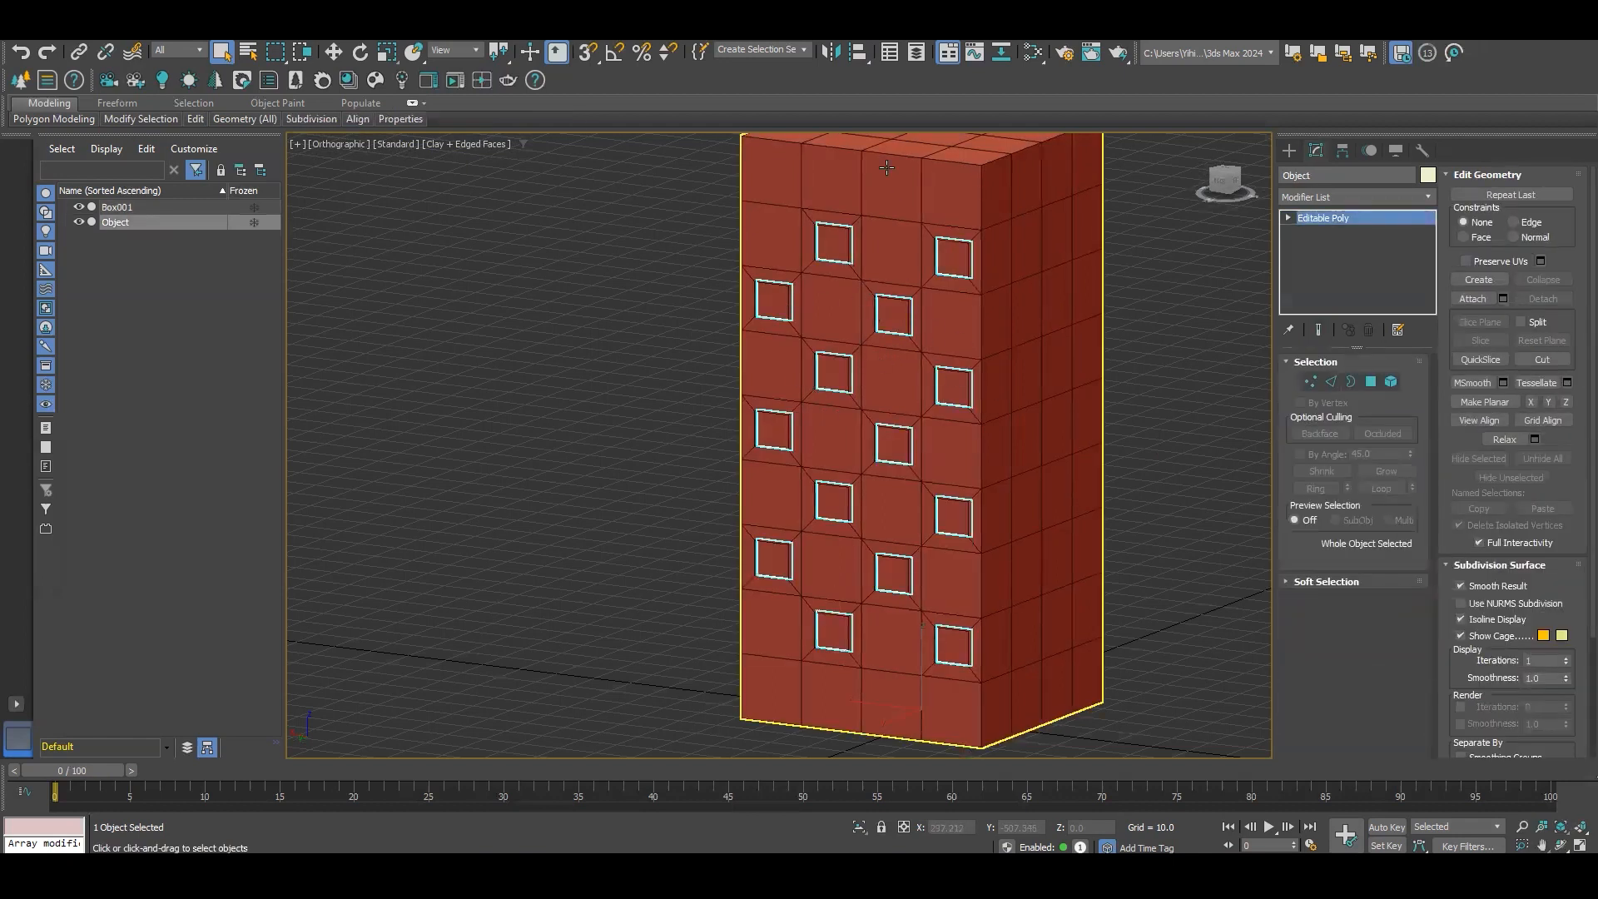
left_click(885, 224)
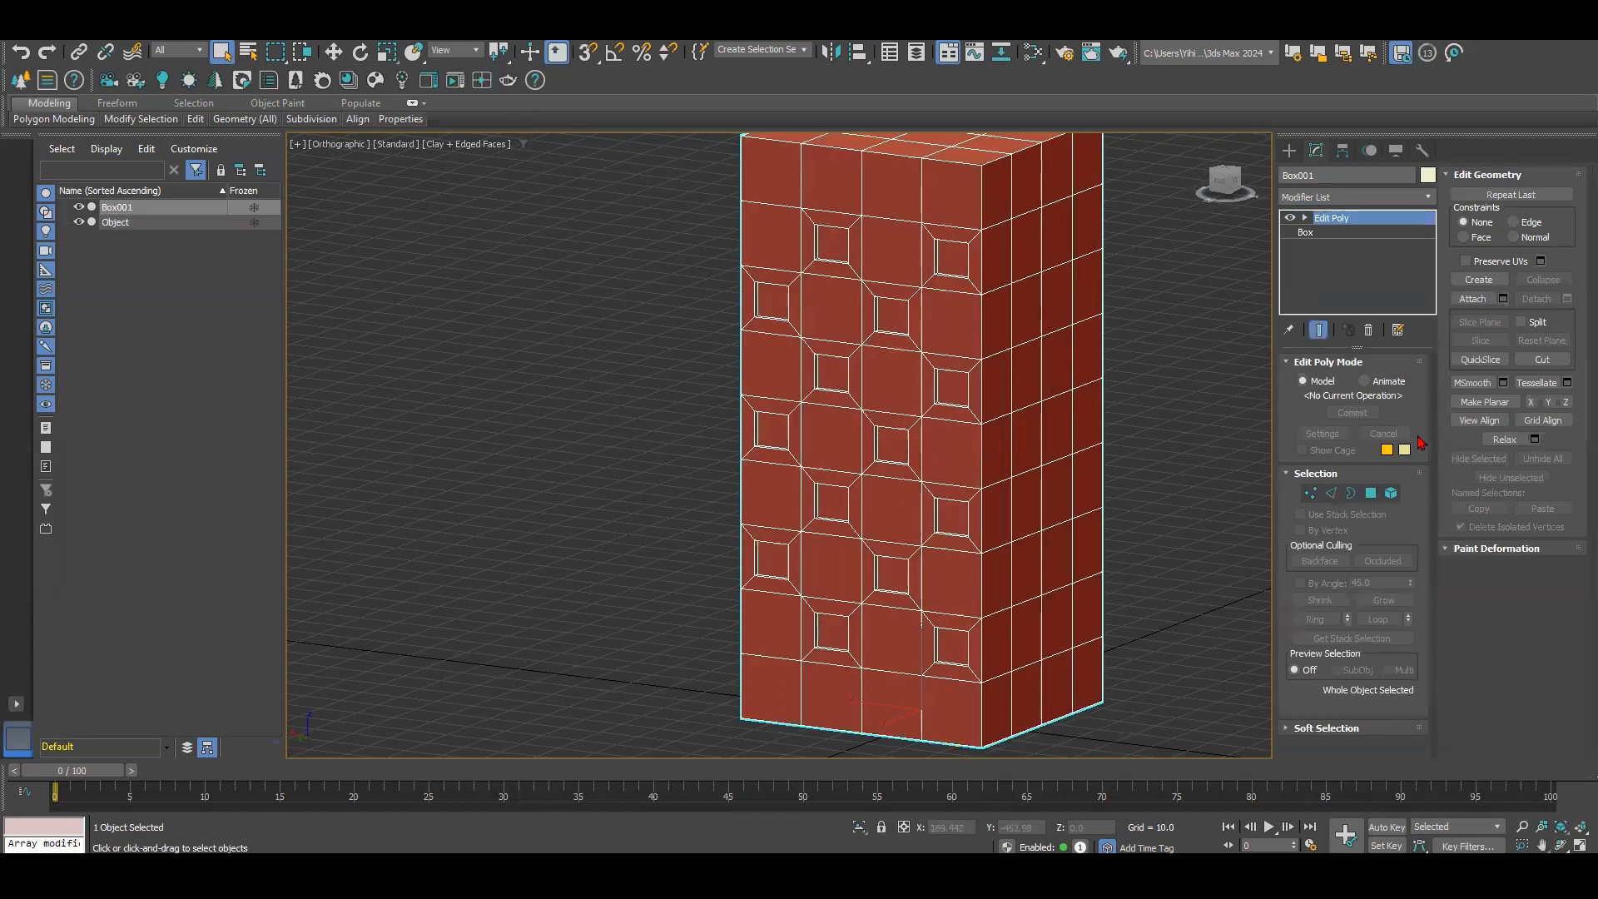
Step: At Polygon level, select the front face's four top-row polygons and the two plain polygons in the second row
left_click(1370, 493)
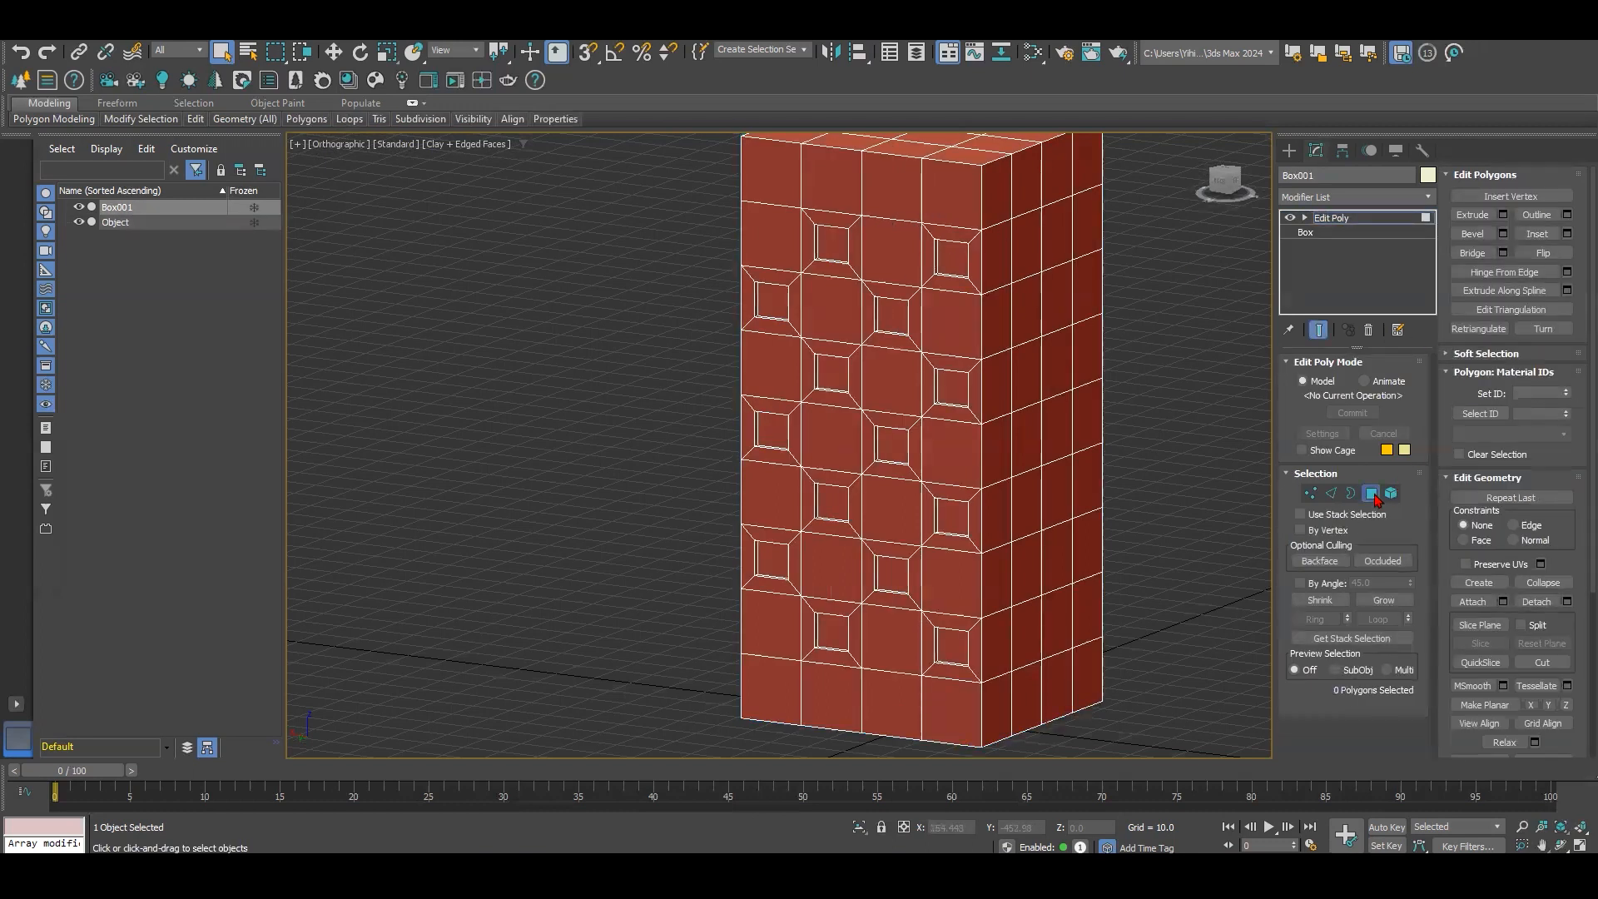
left_click(971, 194)
left_click(887, 252, "ctrl")
left_click(886, 186, "ctrl")
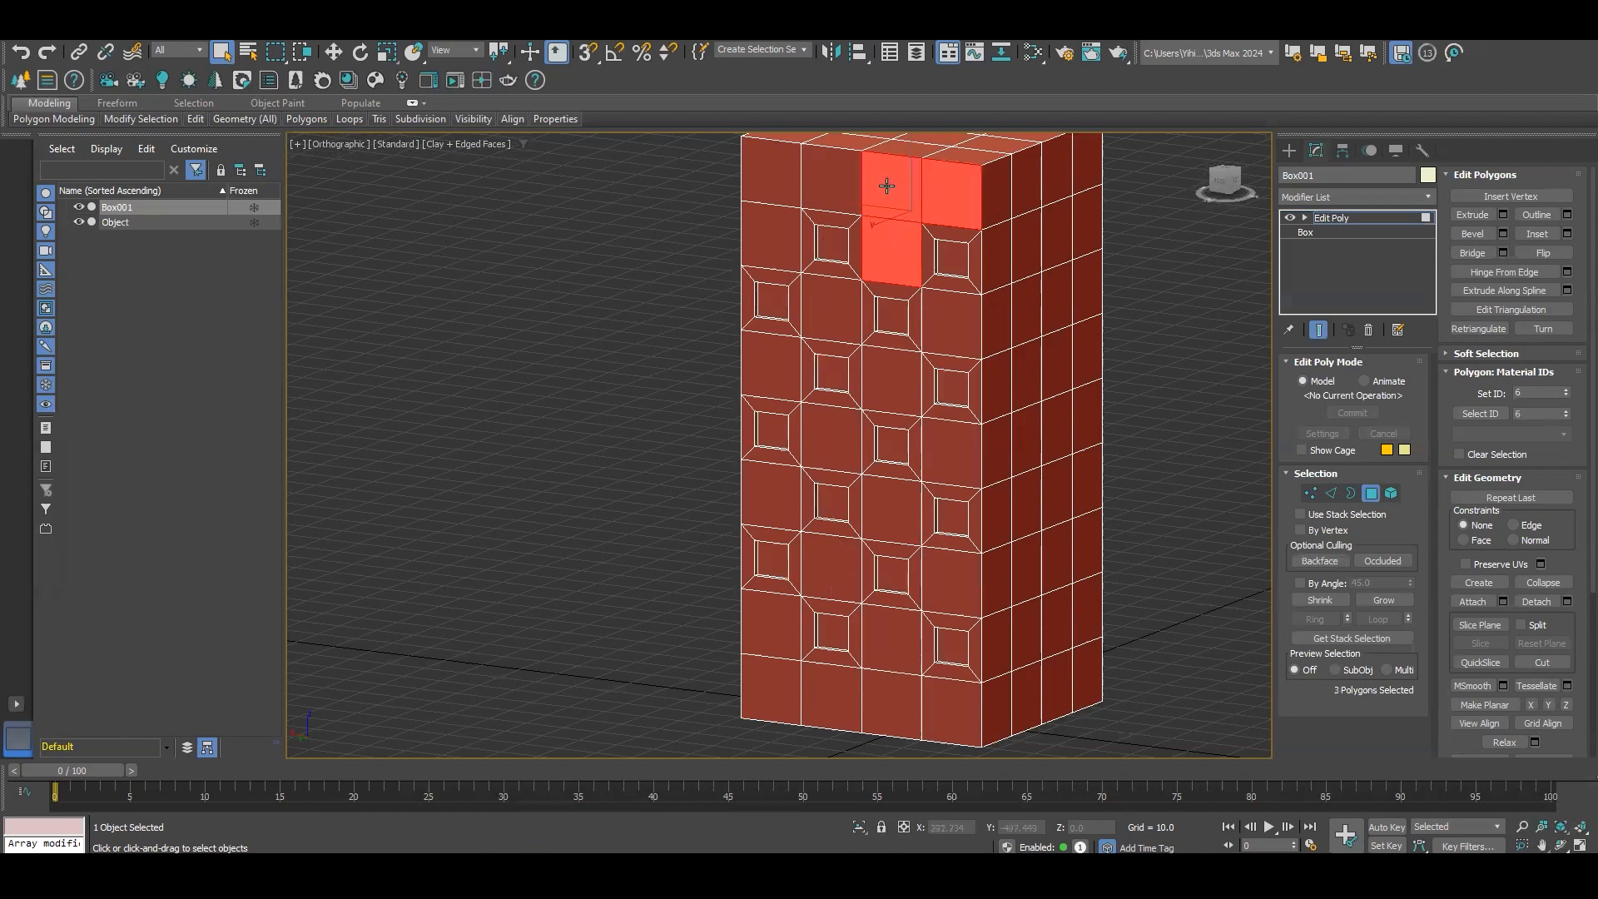
left_click(832, 176, "ctrl")
left_click(768, 173, "ctrl")
left_click(769, 240, "ctrl")
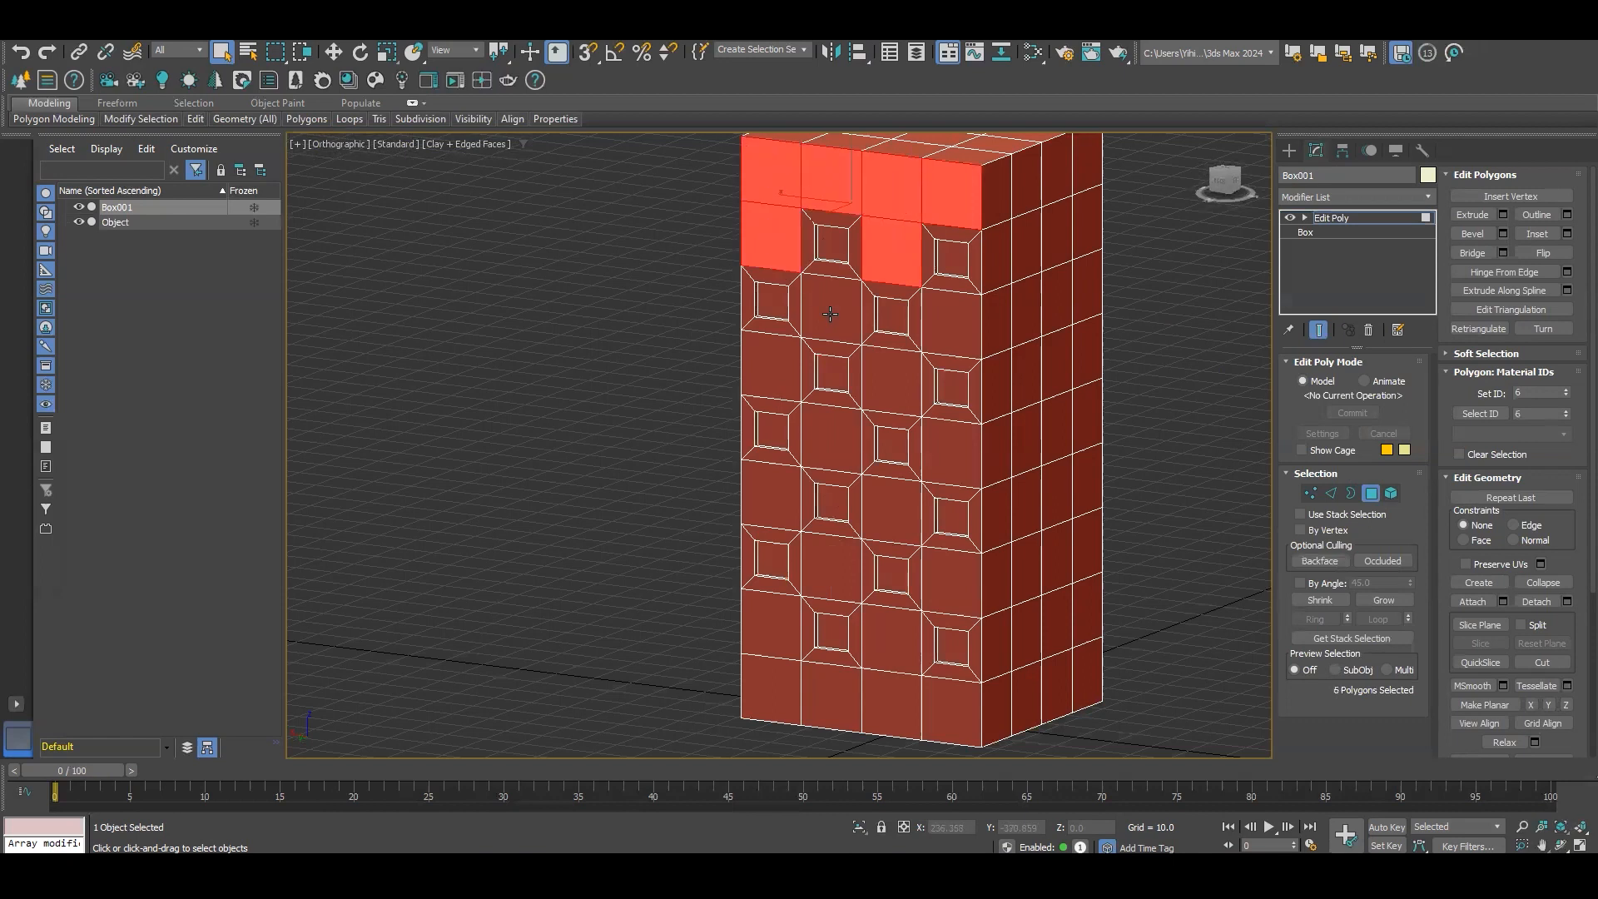
Step: Add the plain polygons between the windows in rows three to eight of the front face to the selection
left_click(831, 313, "ctrl")
left_click(947, 317, "ctrl")
left_click(897, 384, "ctrl")
left_click(774, 385, "ctrl")
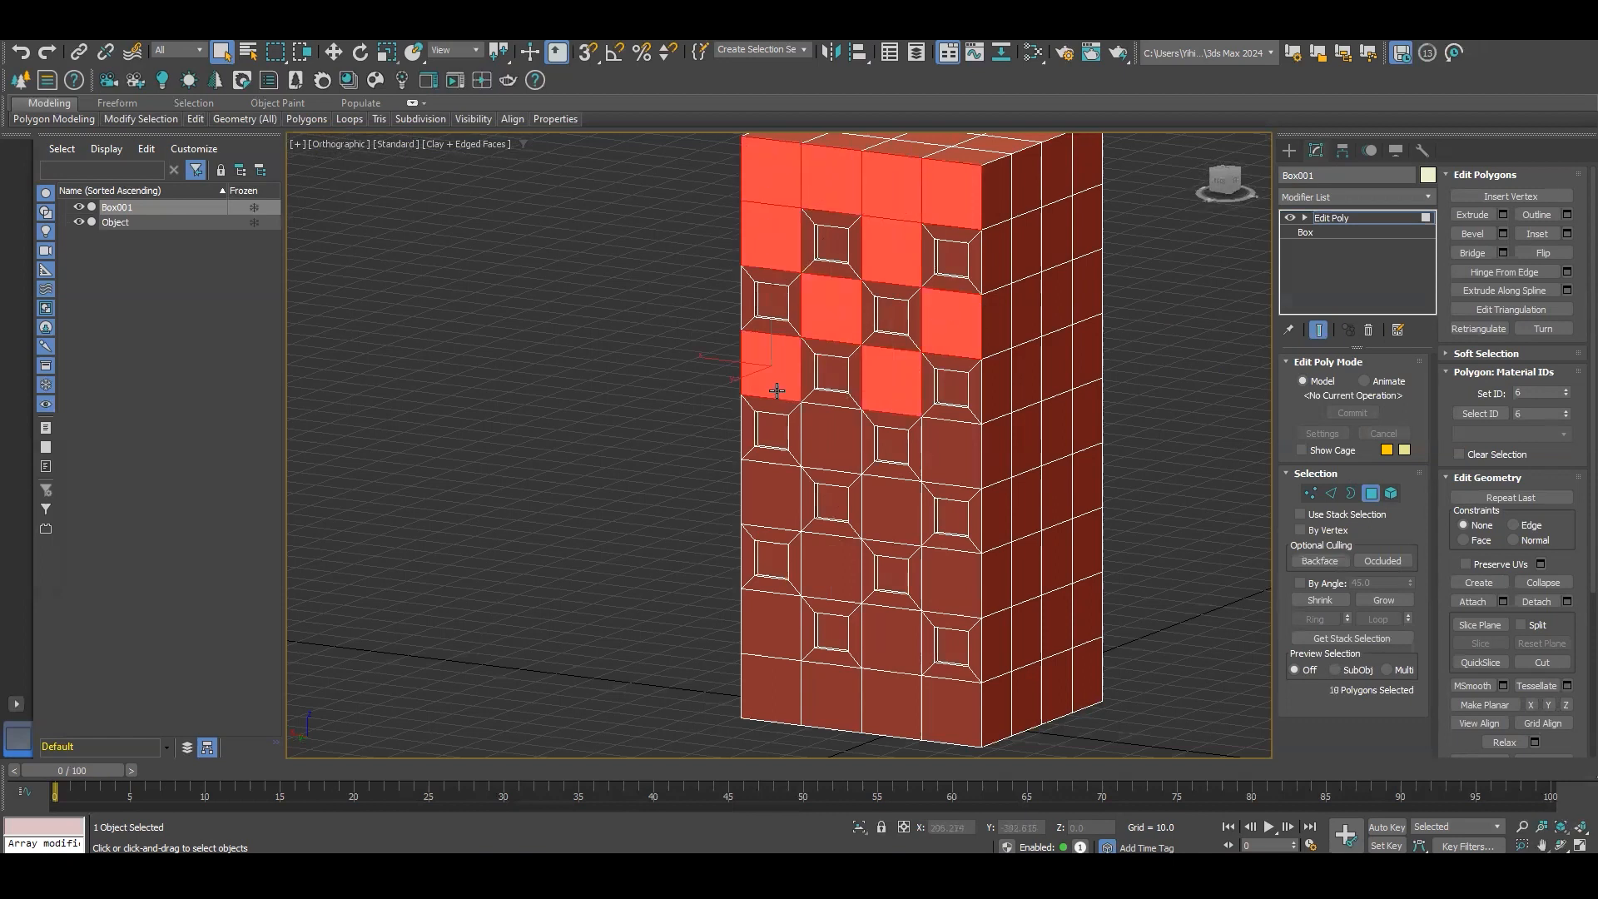
left_click(843, 447, "ctrl")
left_click(951, 455, "ctrl")
left_click(903, 505, "ctrl")
left_click(775, 498, "ctrl")
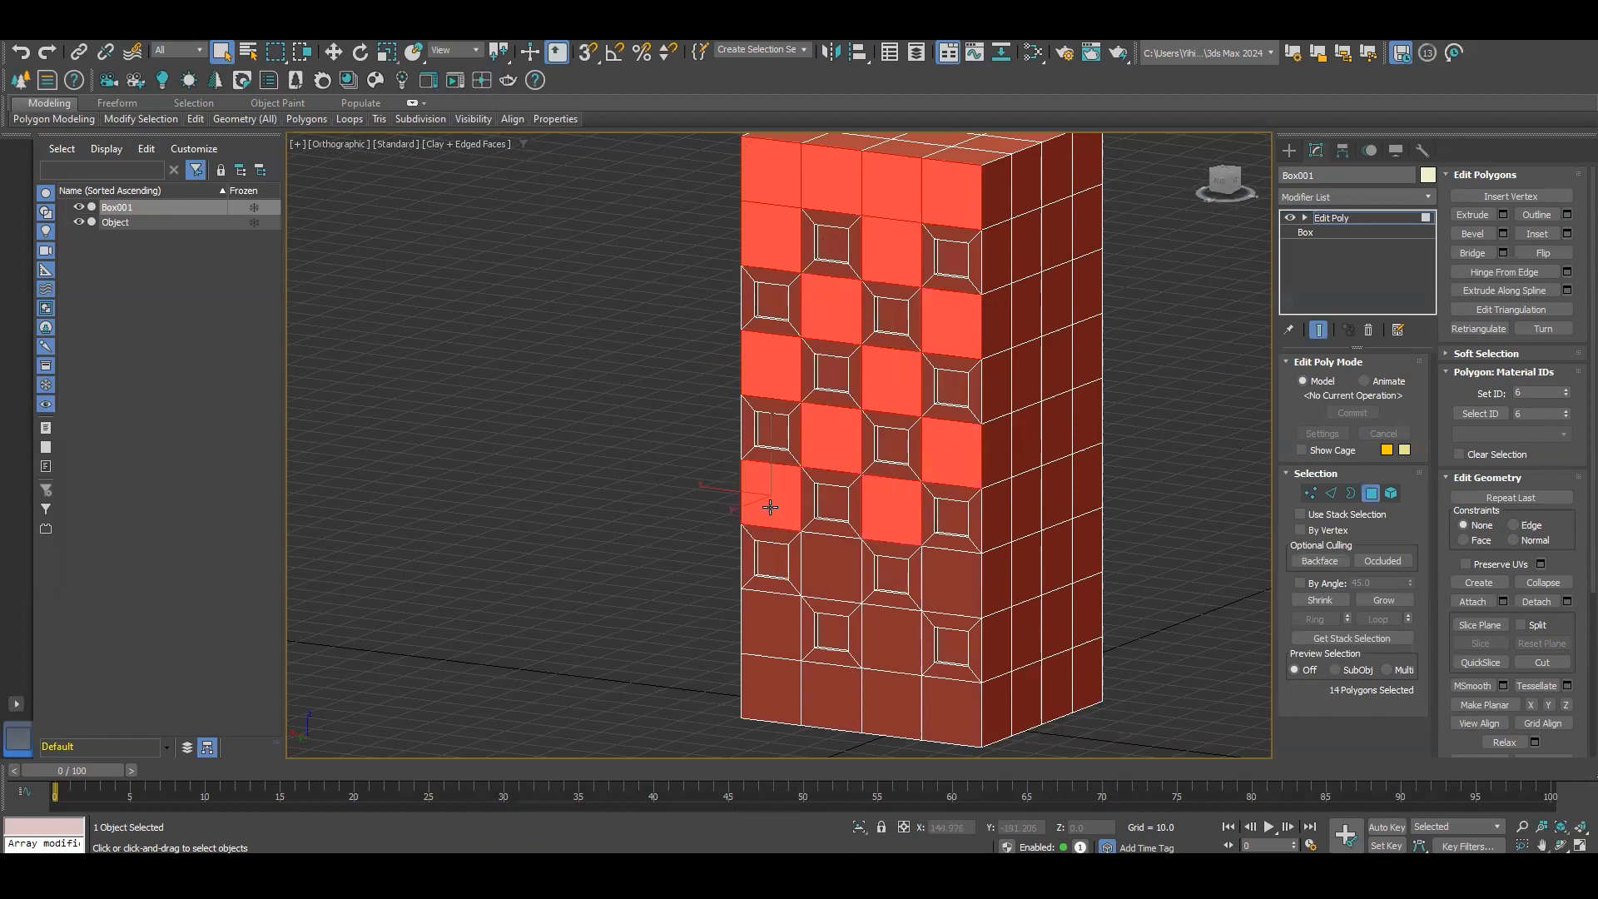
left_click(848, 586, "ctrl")
left_click(959, 583, "ctrl")
left_click(900, 640, "ctrl")
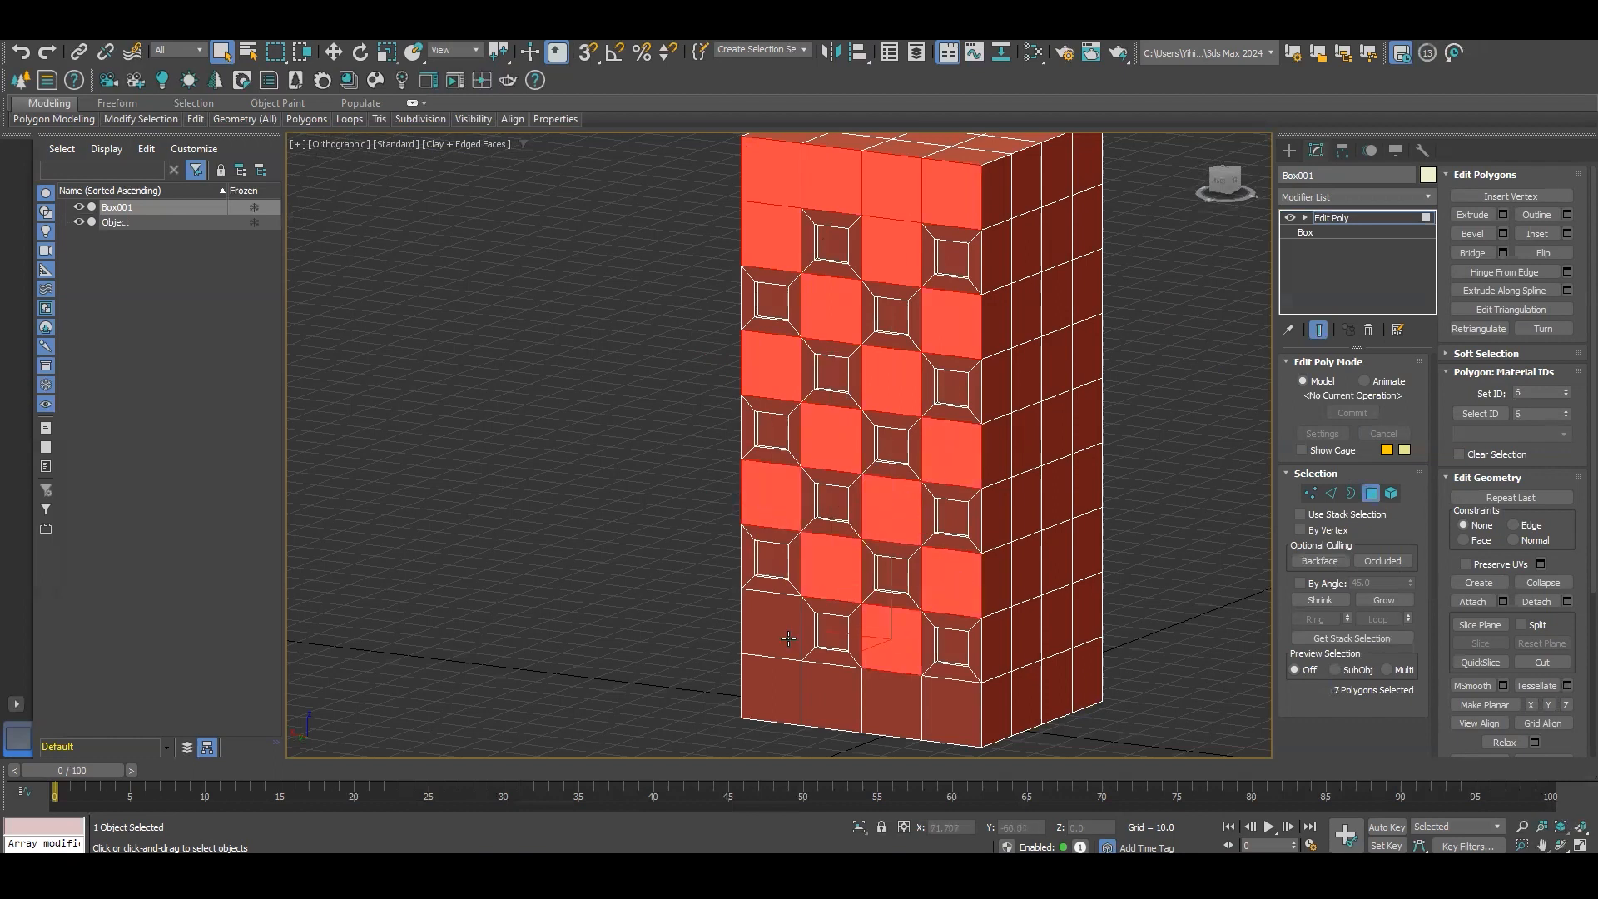
left_click(785, 636, "ctrl")
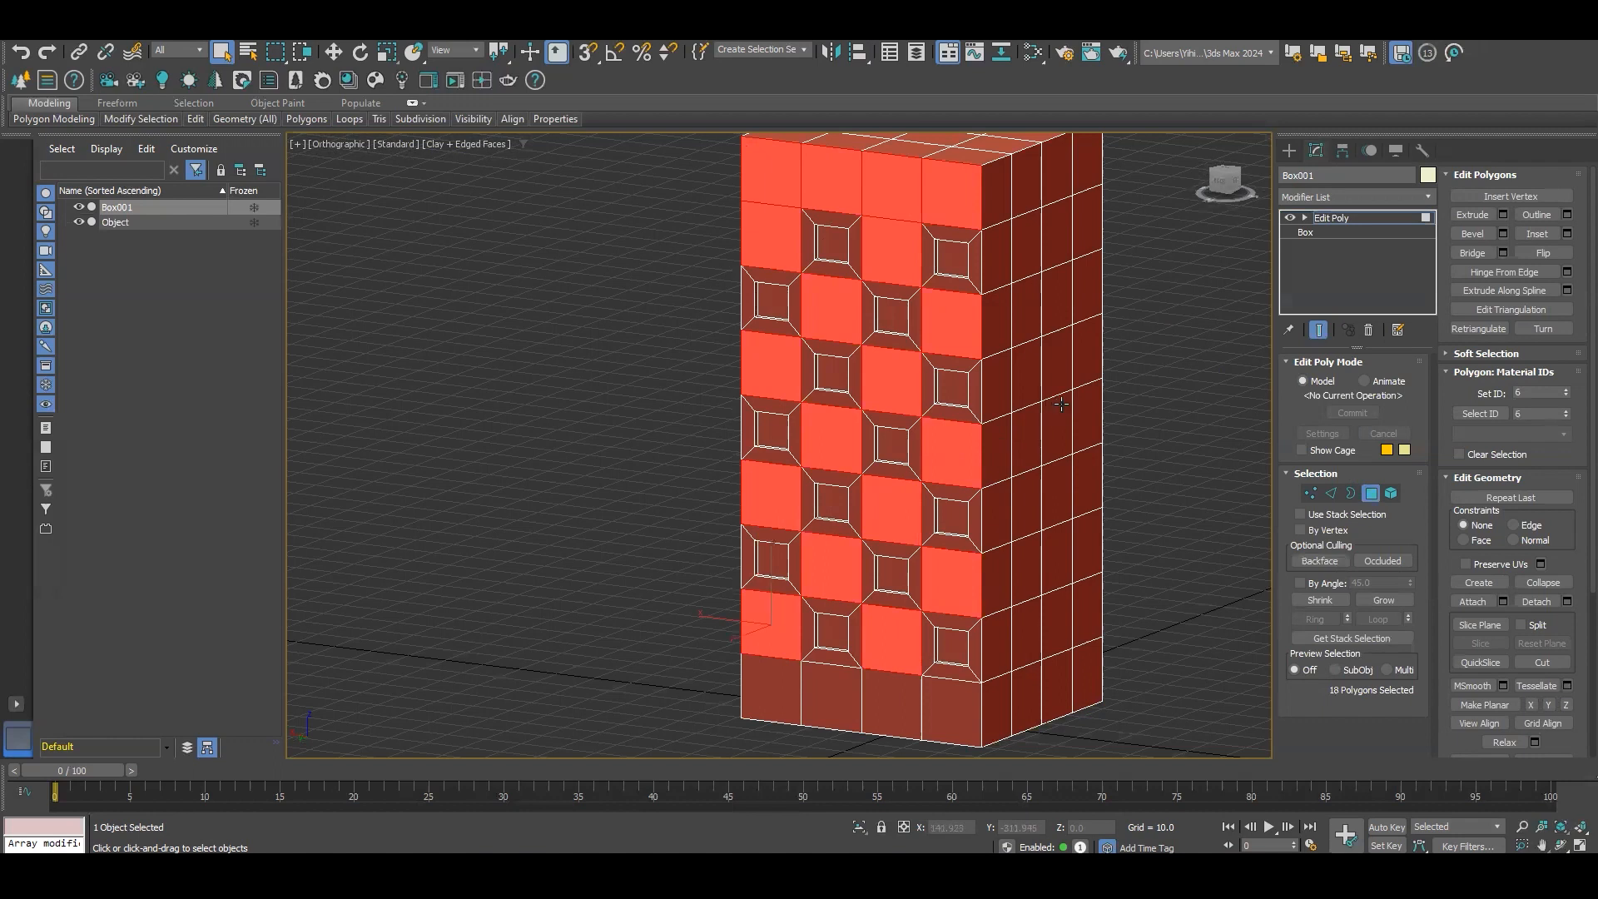
Step: Try insetting the selected plain front polygons by polygon with an amount of about 0.986
left_click(1567, 233)
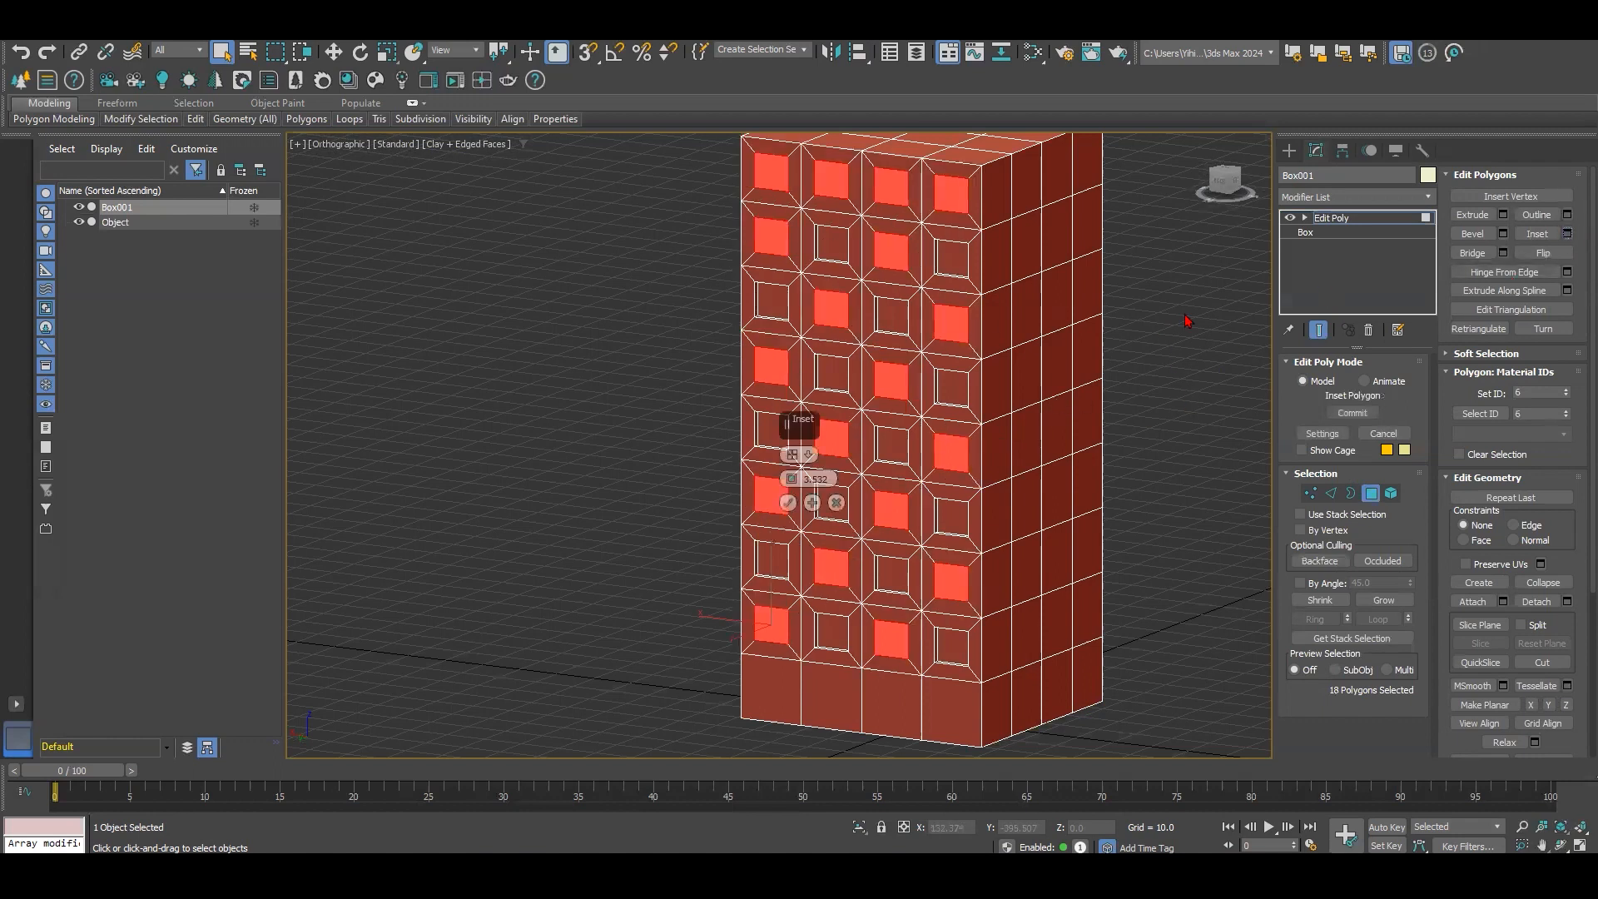
right_click(797, 480)
mouse_move(797, 480)
left_mouse_down()
mouse_move(800, 449)
mouse_move(789, 471)
left_mouse_up()
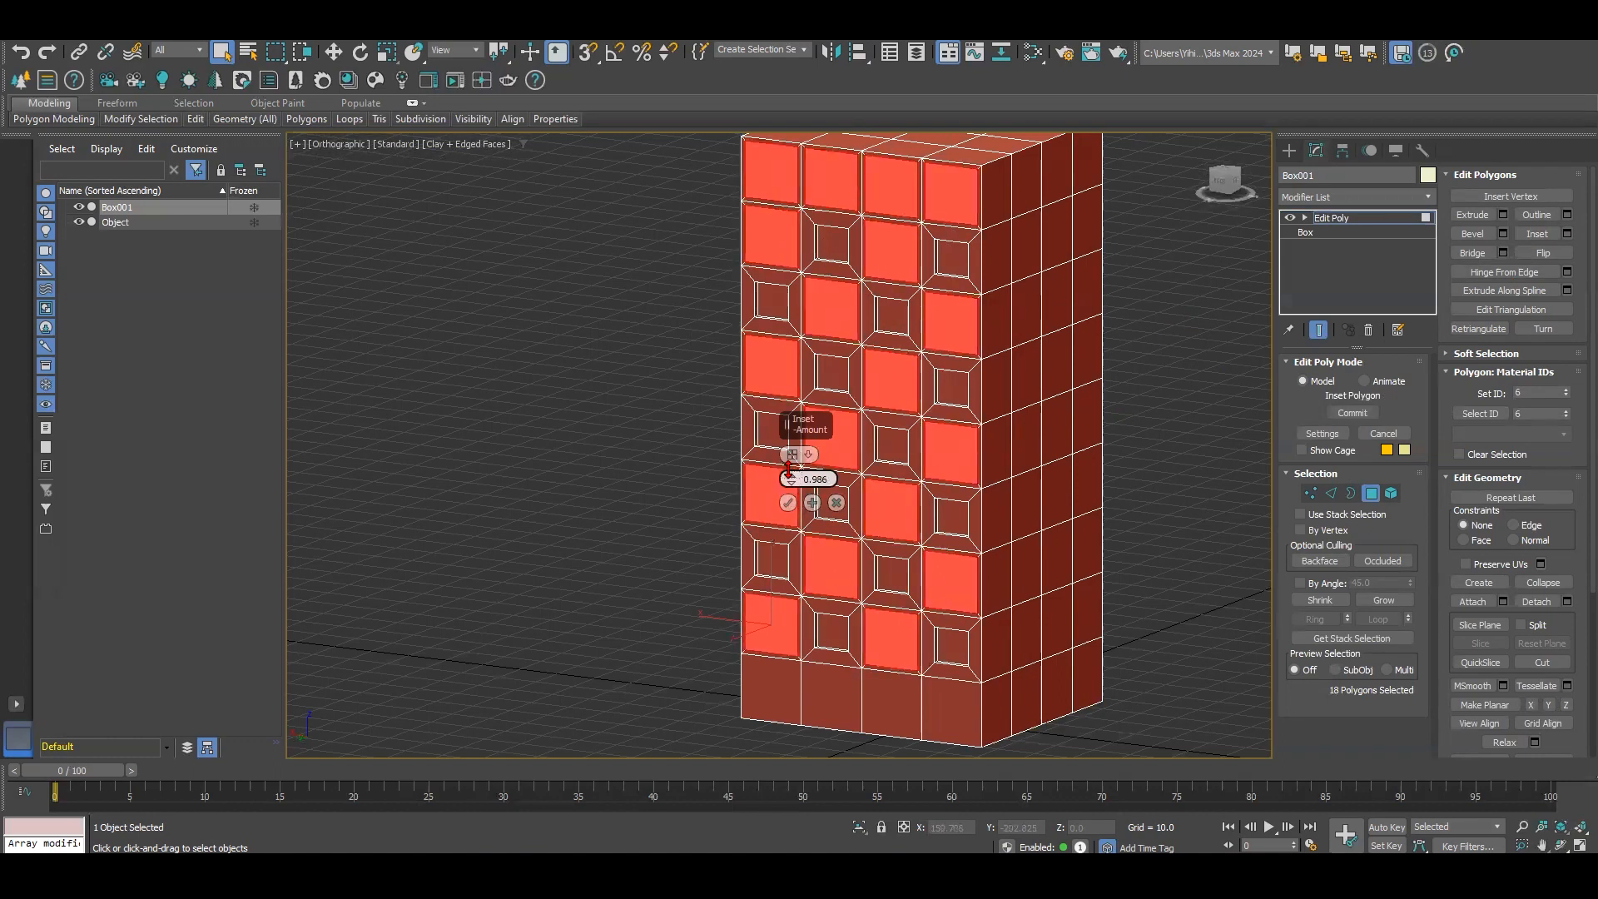
left_click(788, 503)
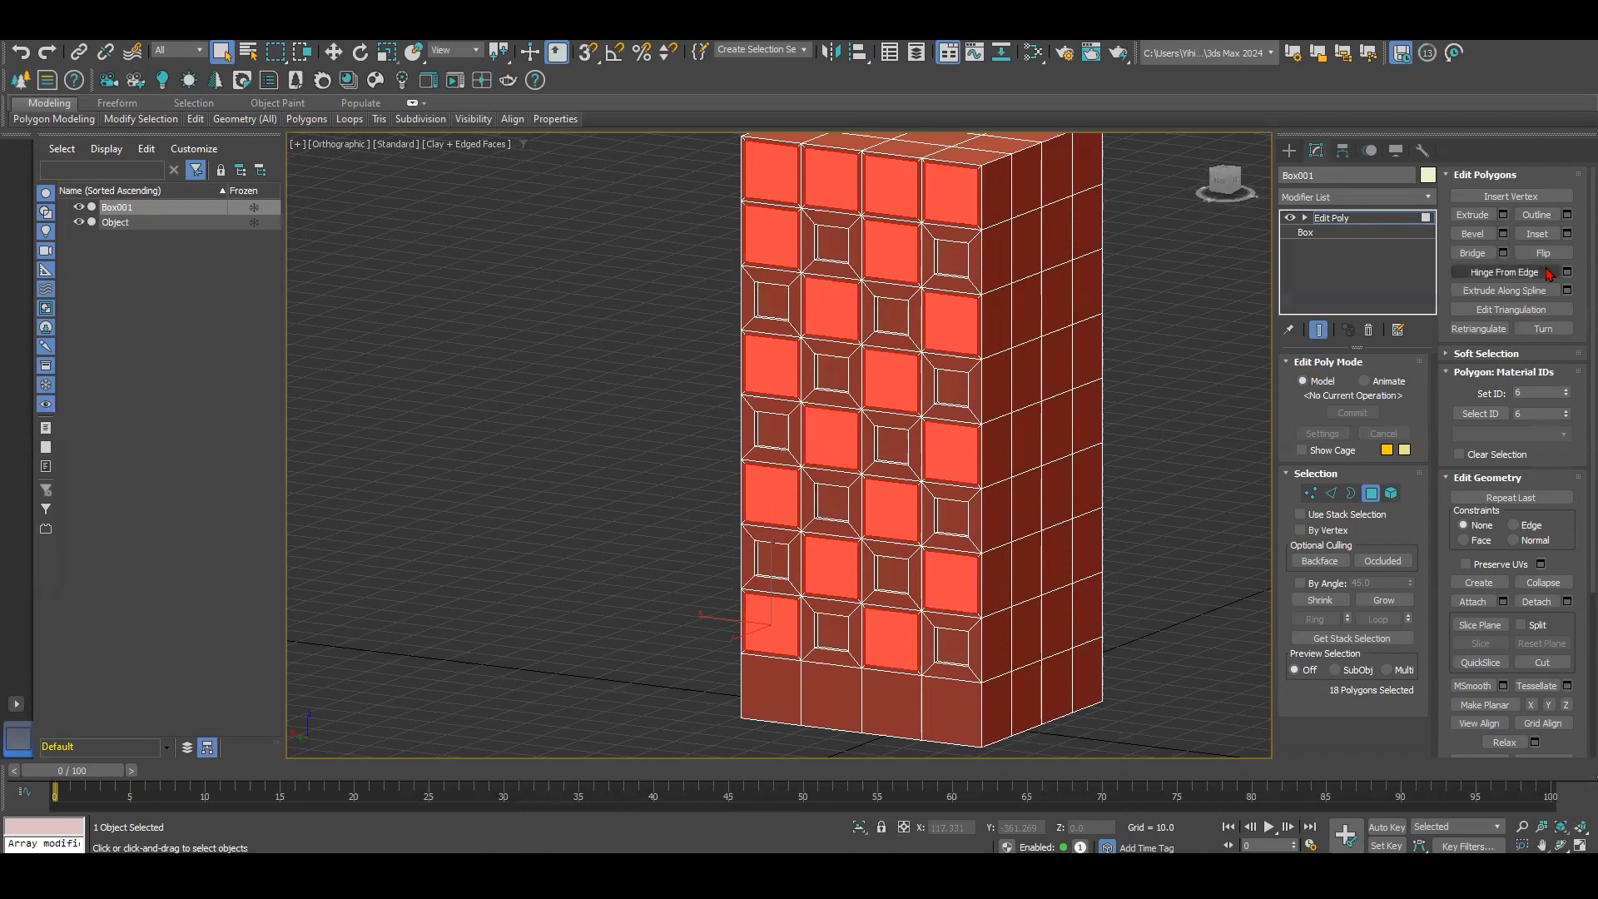
left_click(1503, 215)
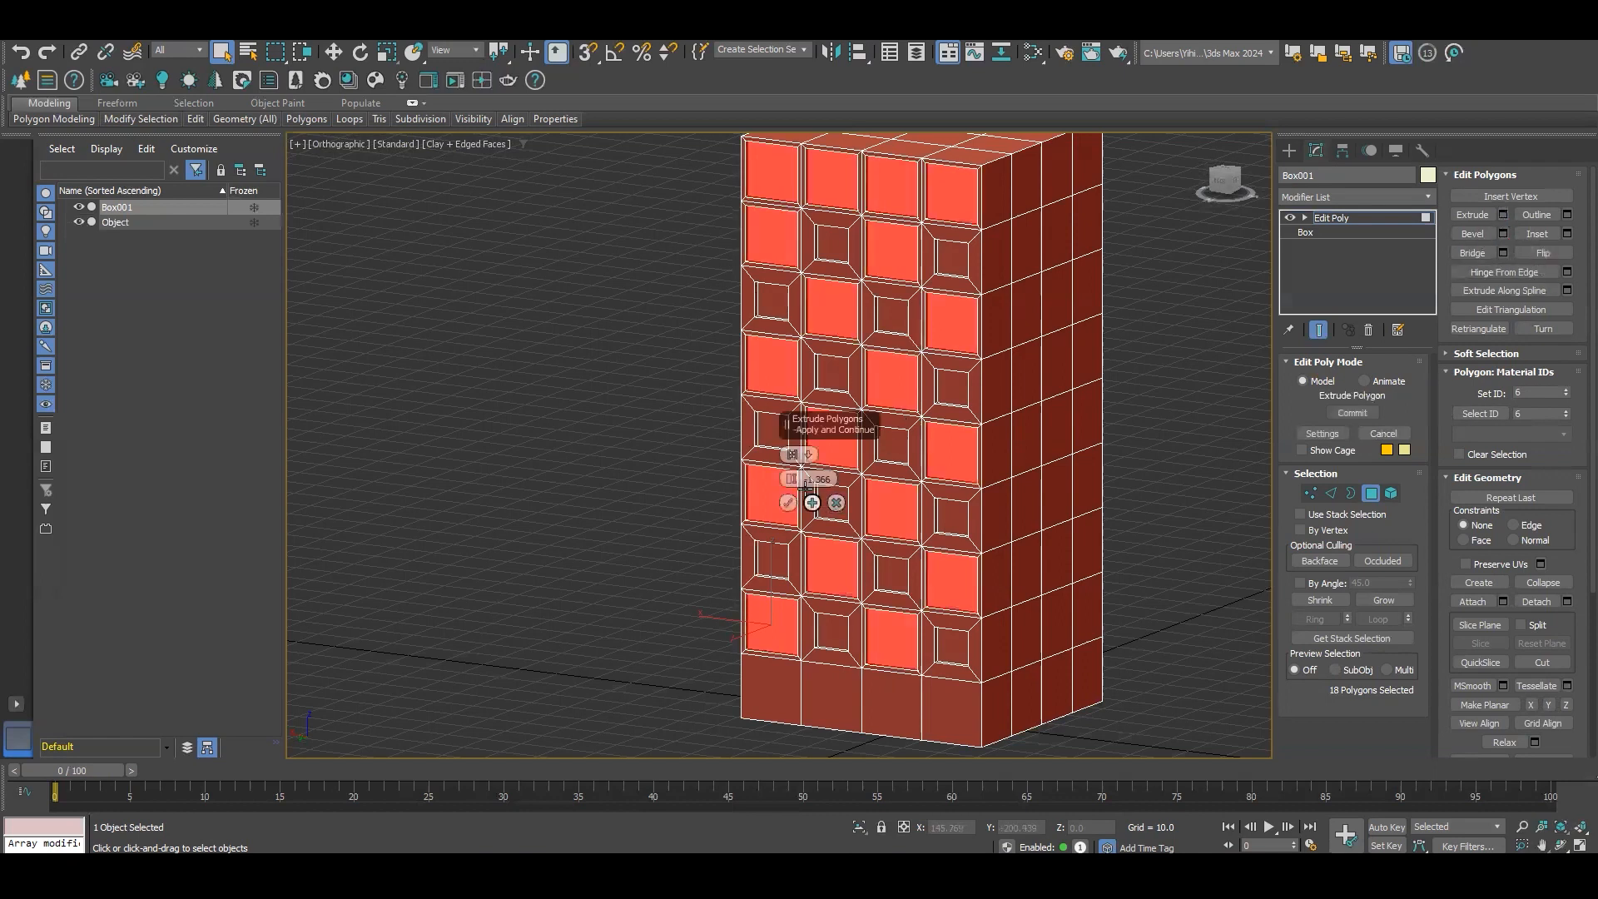
left_click_drag(791, 480, 790, 449)
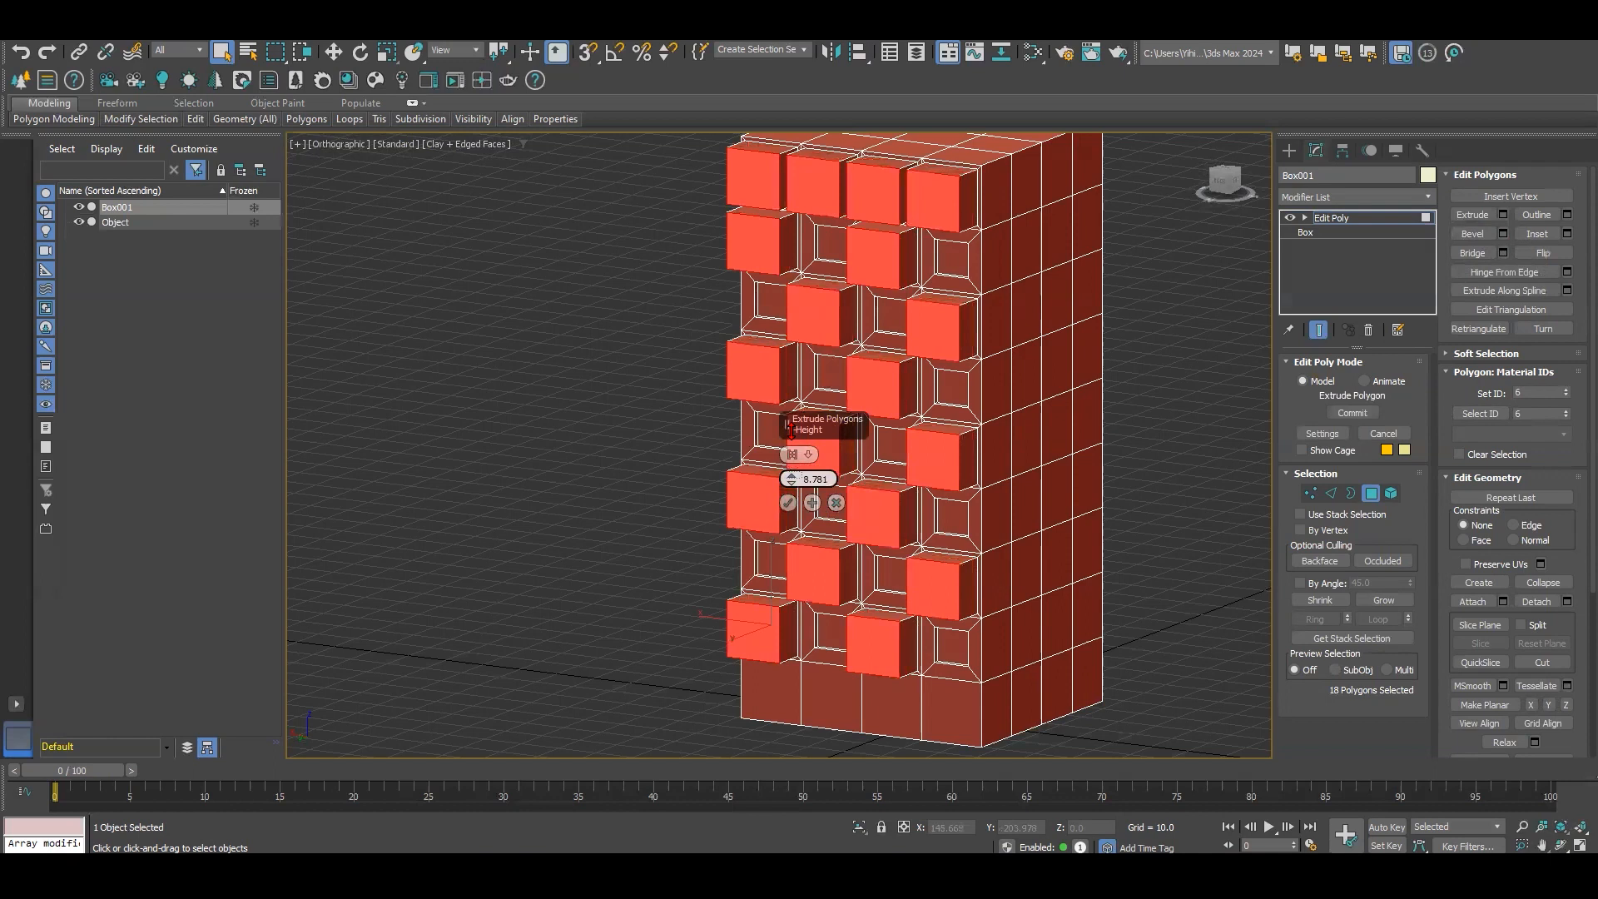
left_click(835, 503)
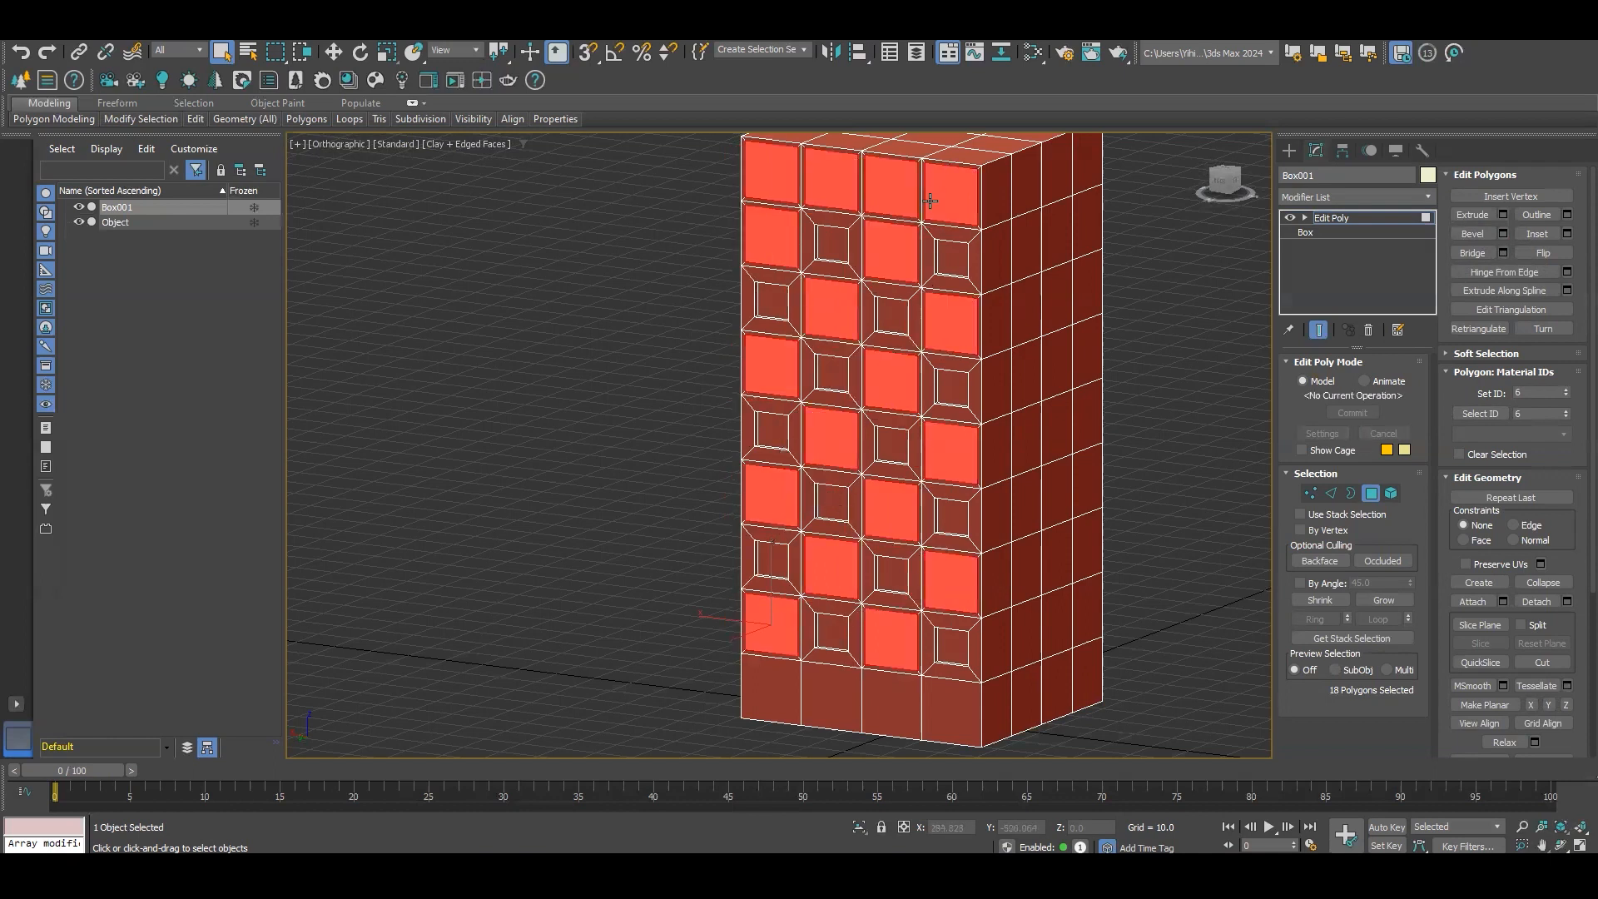
Step: Undo the last inset of the selected plain front polygons
scroll(944, 242, "up", 2)
key("ctrl+z")
scroll(971, 291, "down", 1)
scroll(971, 291, "down", 1)
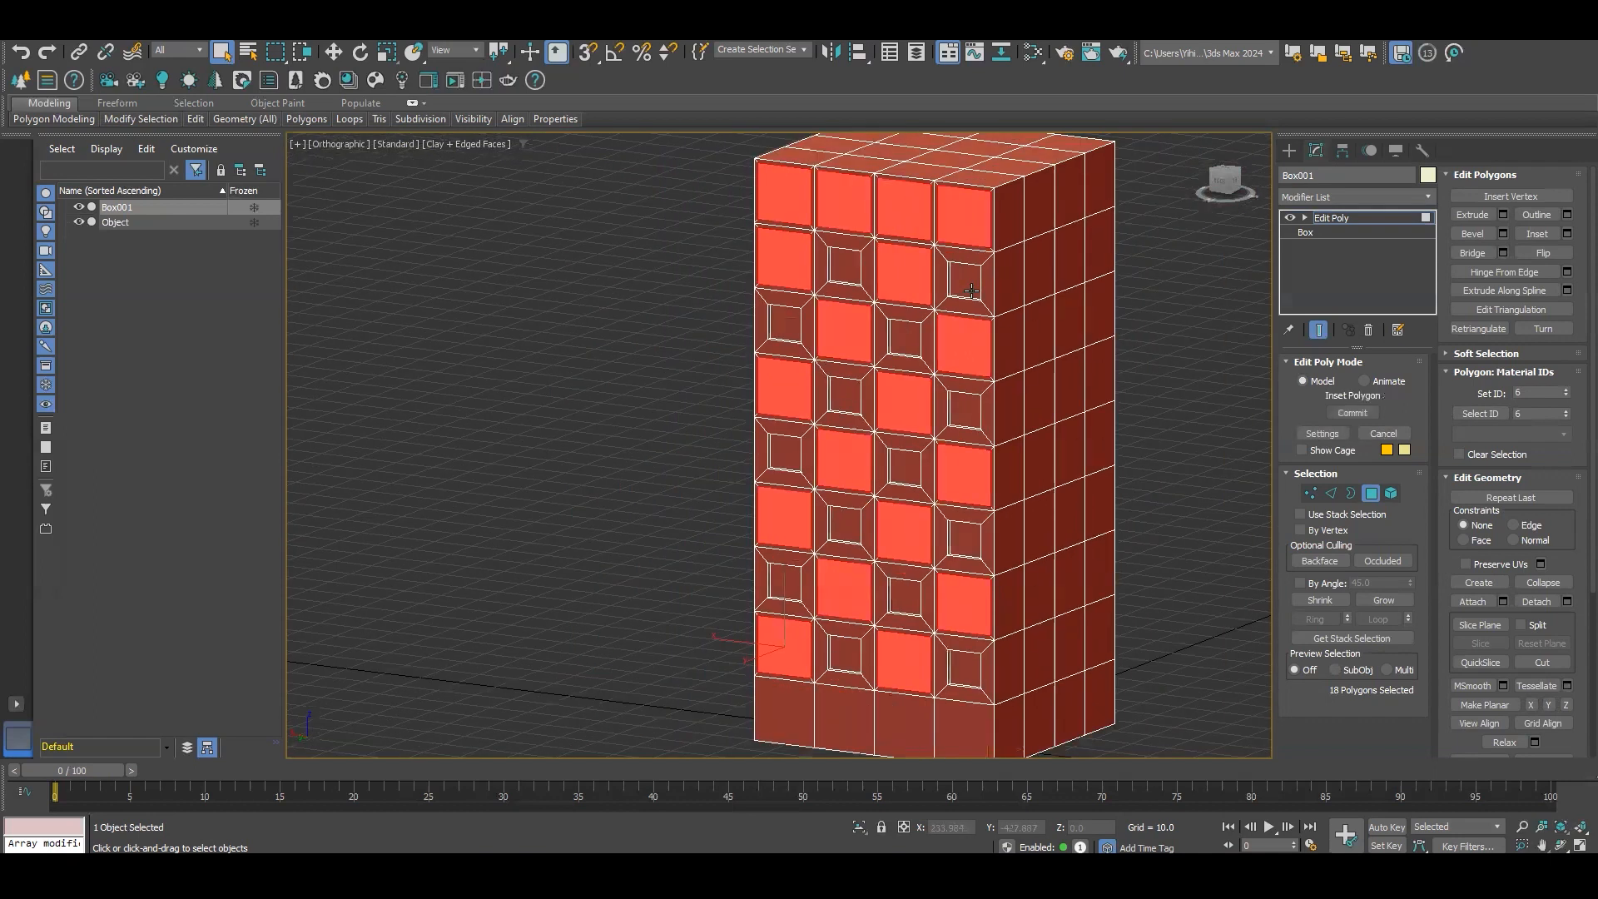
Step: Extrude the selected plain front polygons outward with a height of about 13.854 to form the balcony blocks
left_click(1503, 215)
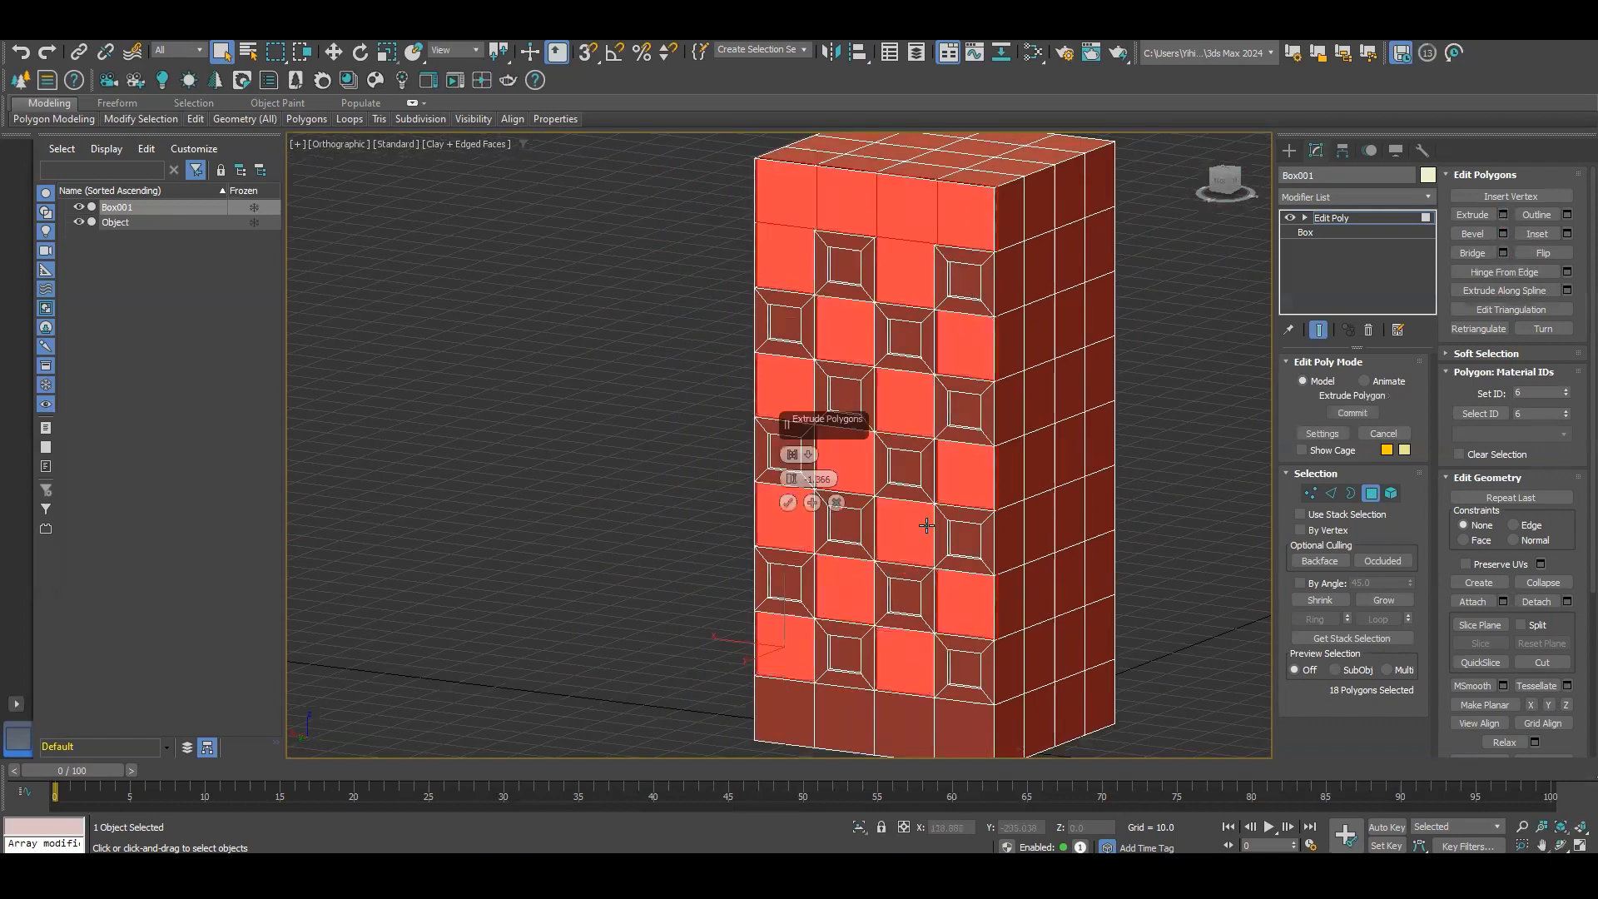
left_click_drag(793, 434, 797, 406)
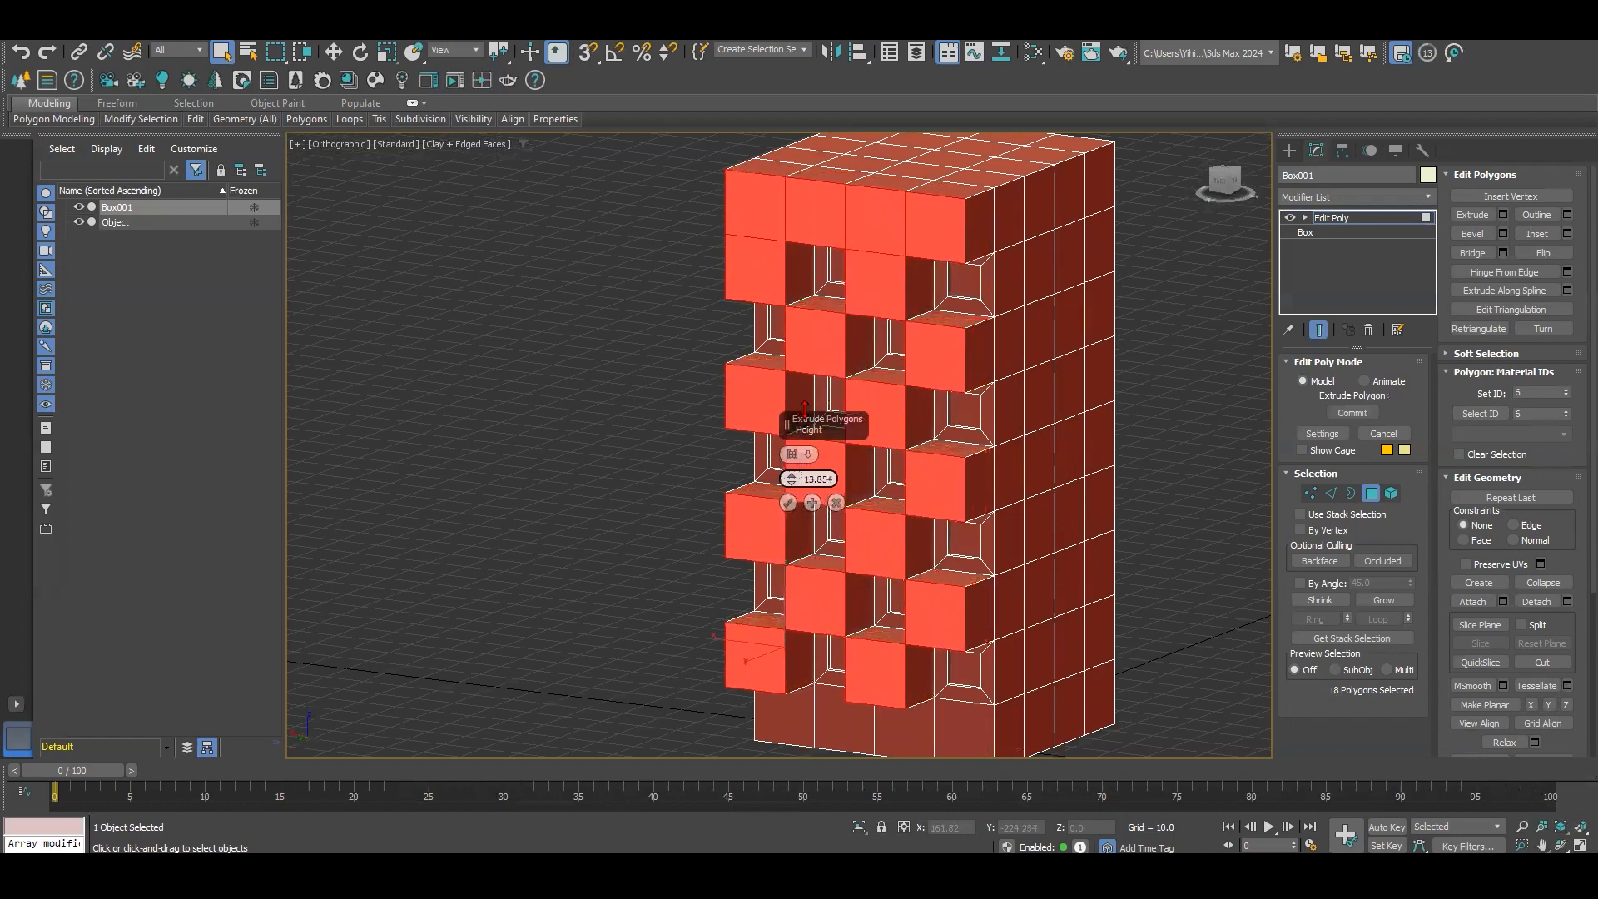
left_click(788, 503)
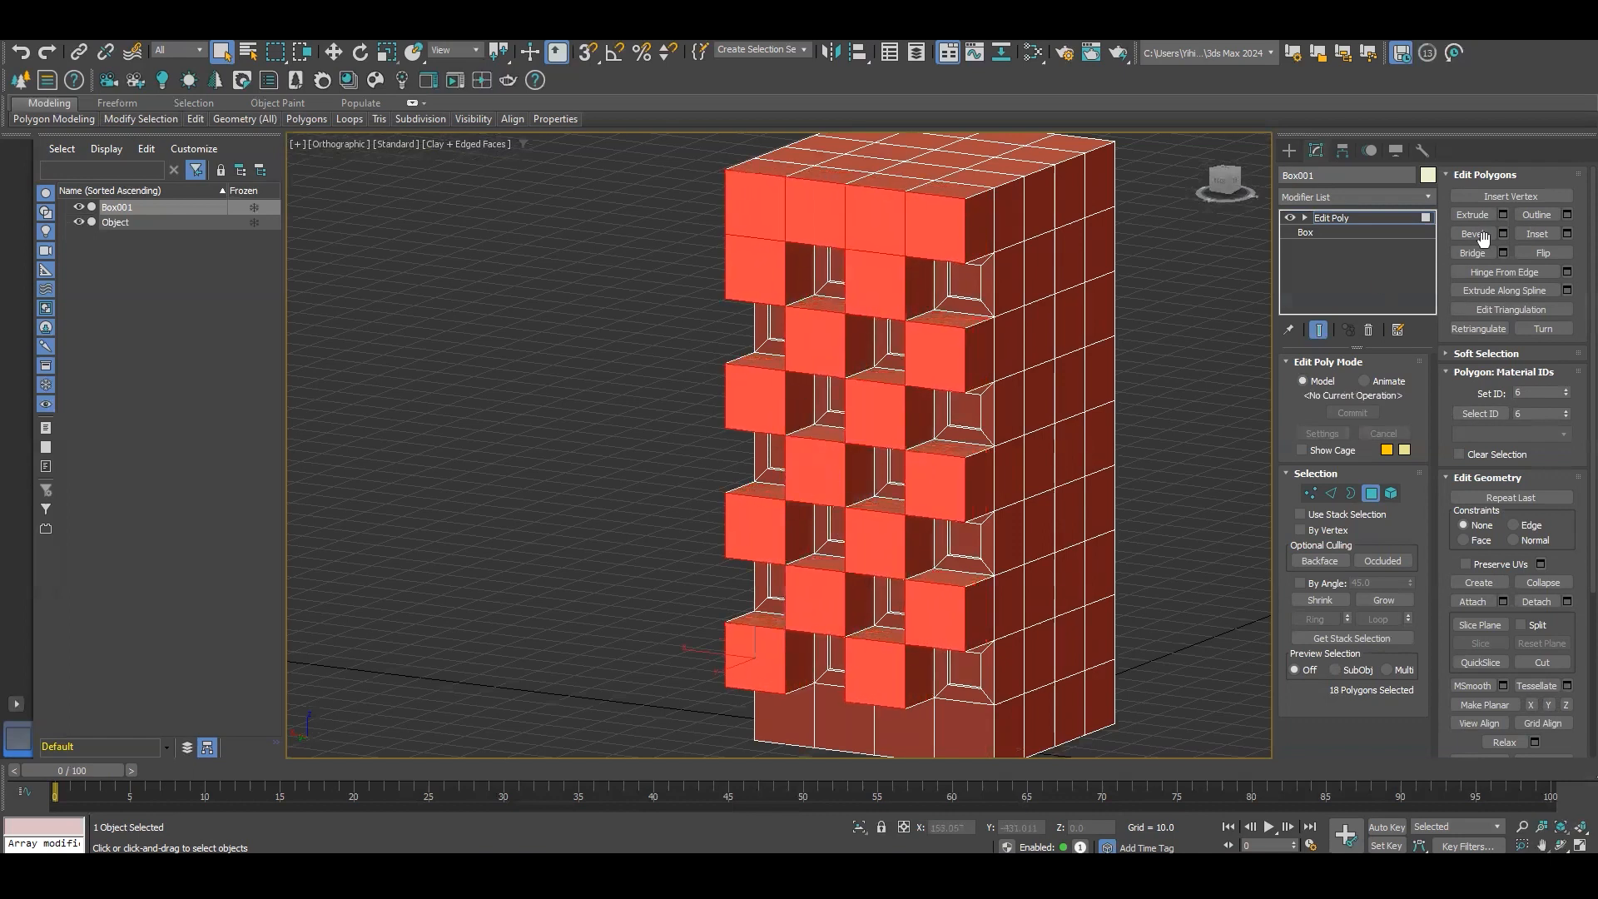
Step: Inset the front faces of the balcony blocks by polygon with an amount of about 1.376
left_click(1566, 234)
left_click_drag(790, 483, 802, 478)
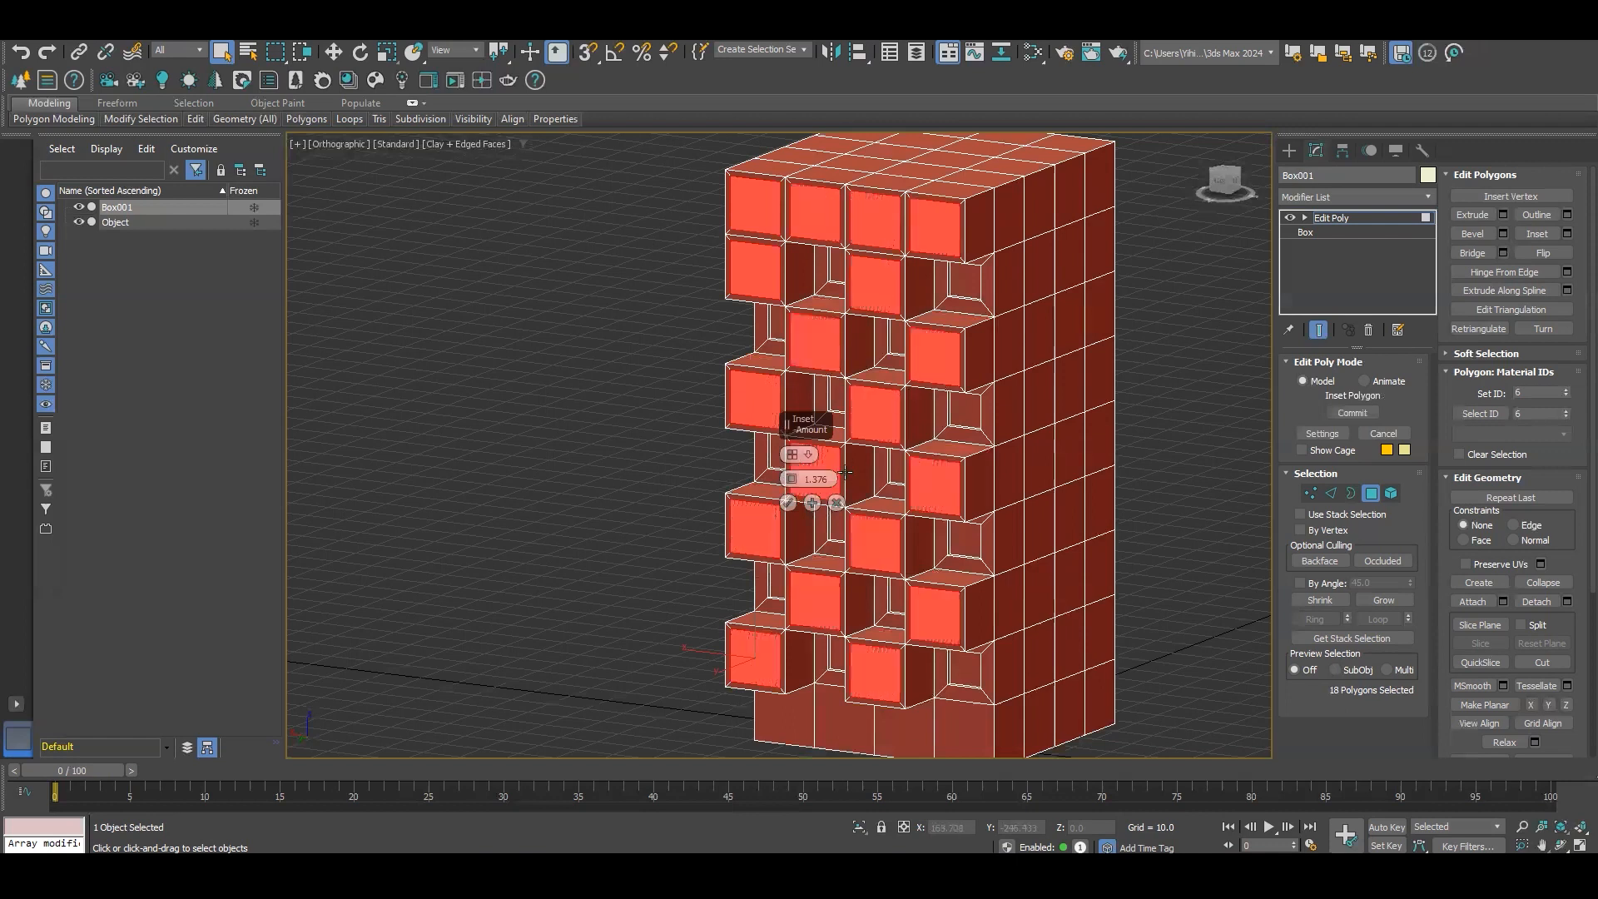
left_click(787, 503)
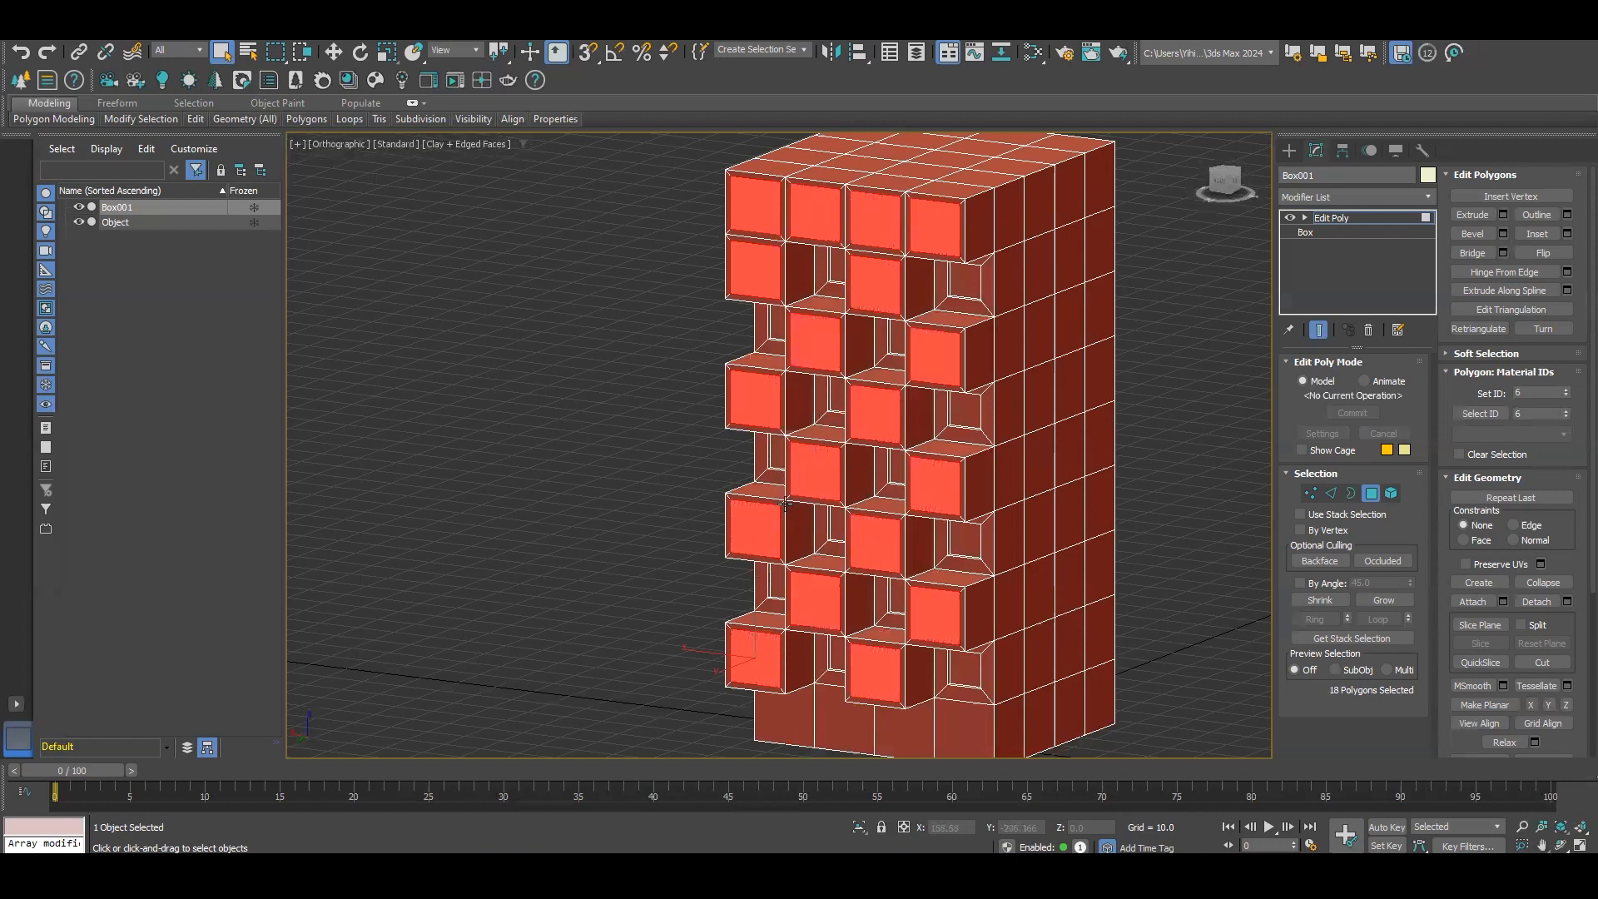
Step: Extrude the inset balcony faces inward with a height of about -9.366 to hollow out the balconies
left_click(1503, 214)
left_click_drag(791, 481, 811, 524)
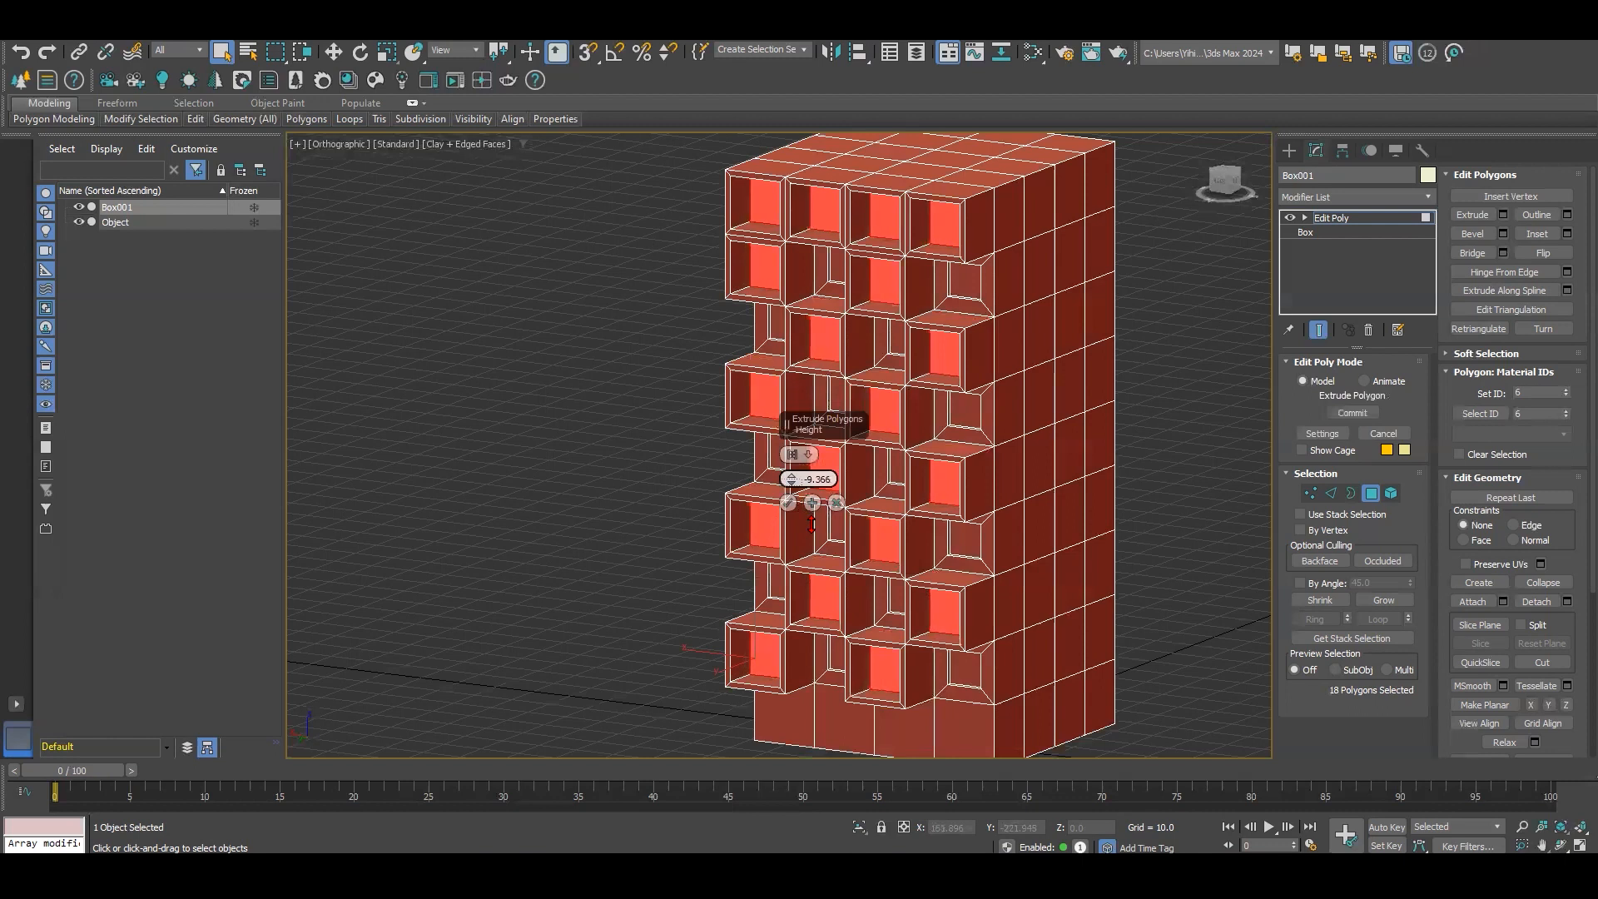
left_click(787, 502)
Step: Examine the hollow balconies from several angles and compare them with the yellow building in the reference photo
middle_click_drag(797, 500, 814, 446)
scroll(842, 396, "up", 3)
scroll(824, 448, "down", 3)
middle_click_drag(935, 457, 903, 466, "alt")
key("alt+Tab")
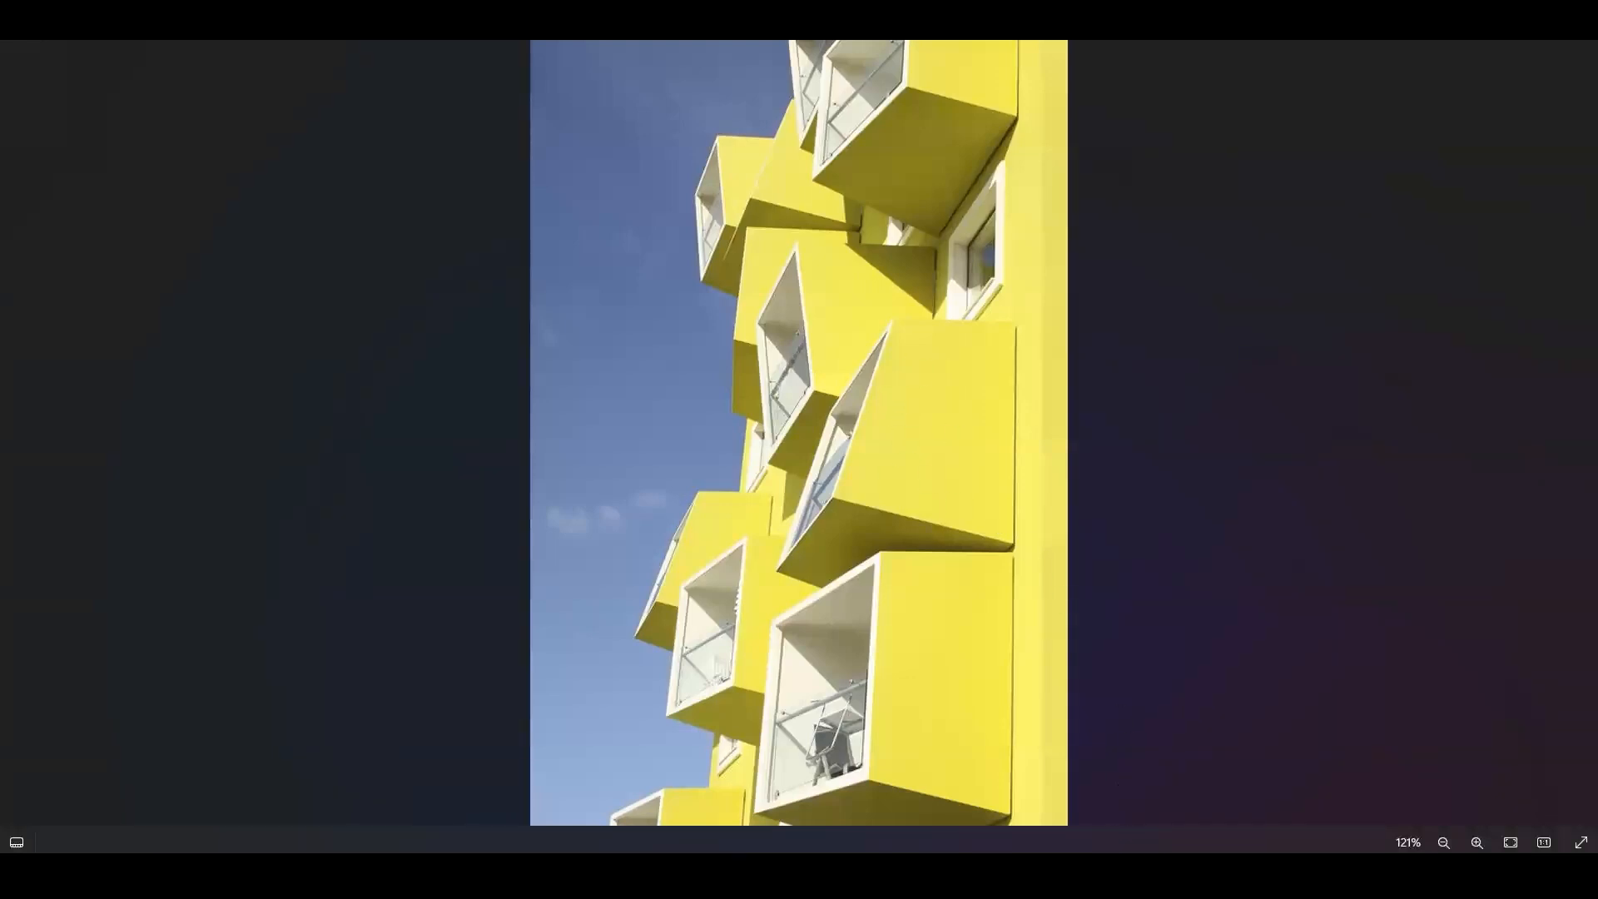
key("alt+Tab")
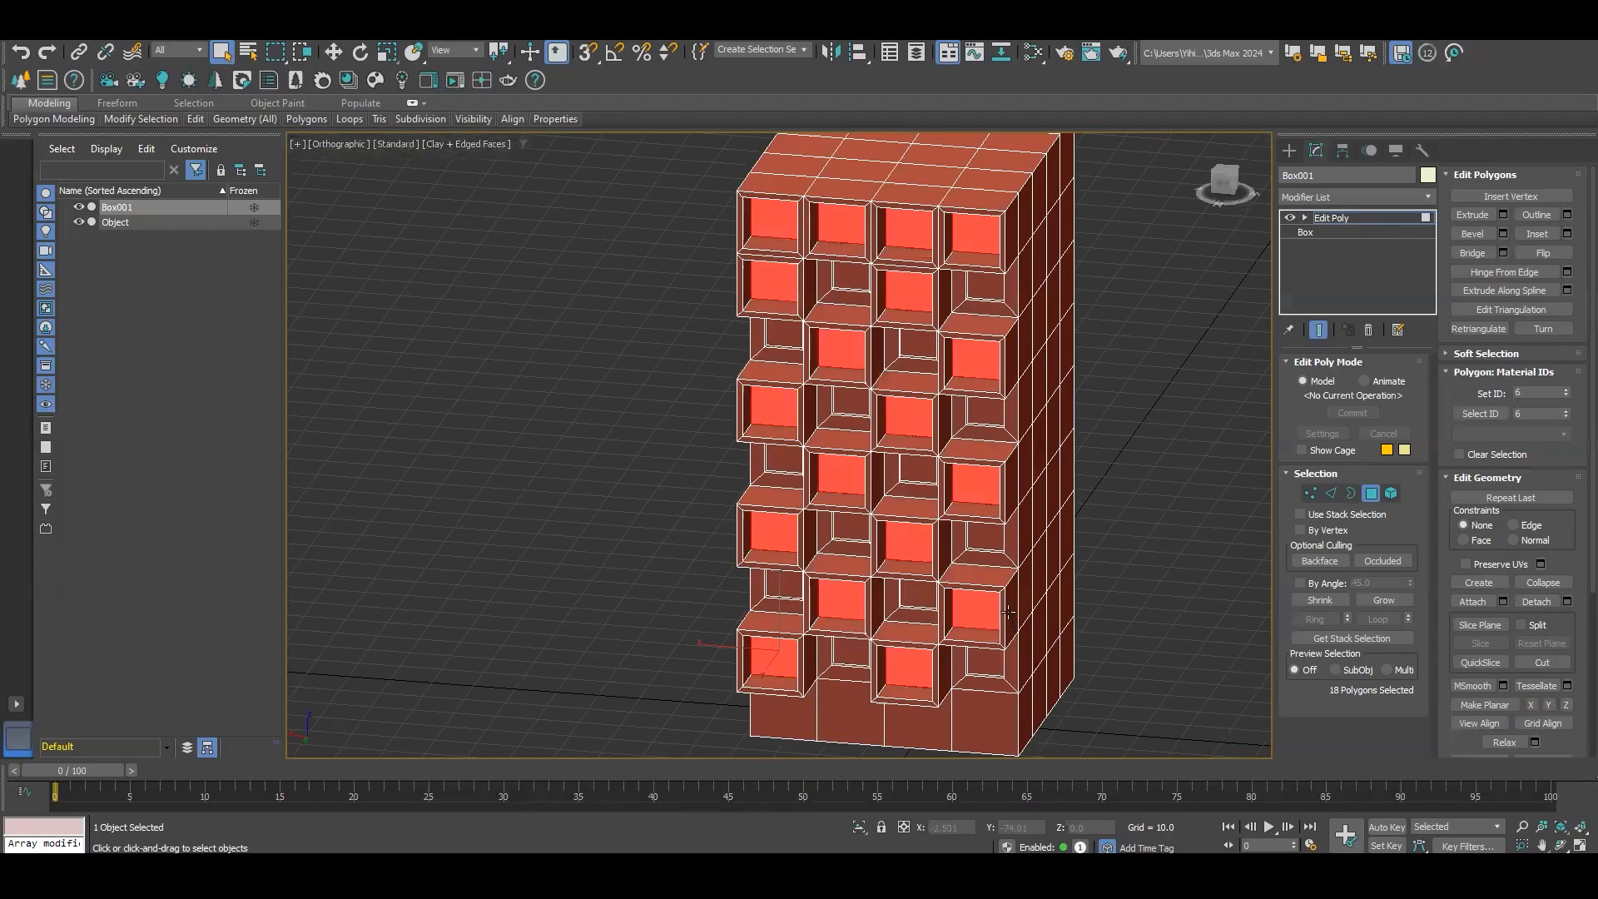
middle_click_drag(914, 456, 859, 435, "alt")
scroll(921, 400, "up", 2)
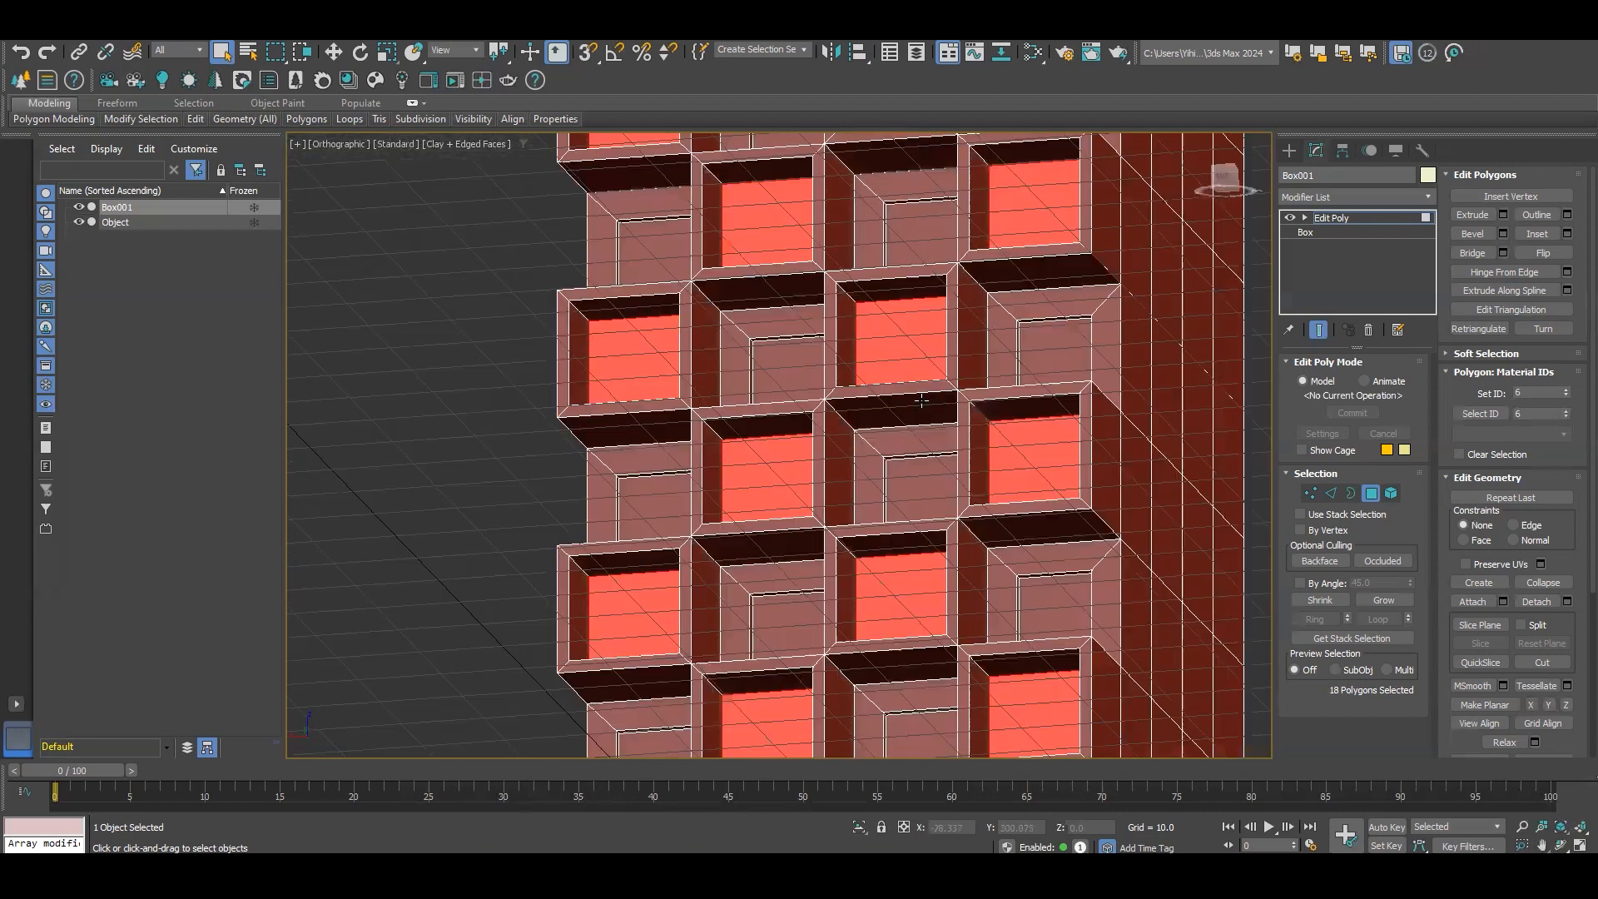
middle_click_drag(984, 465, 1248, 498, "alt")
scroll(907, 441, "up", 2)
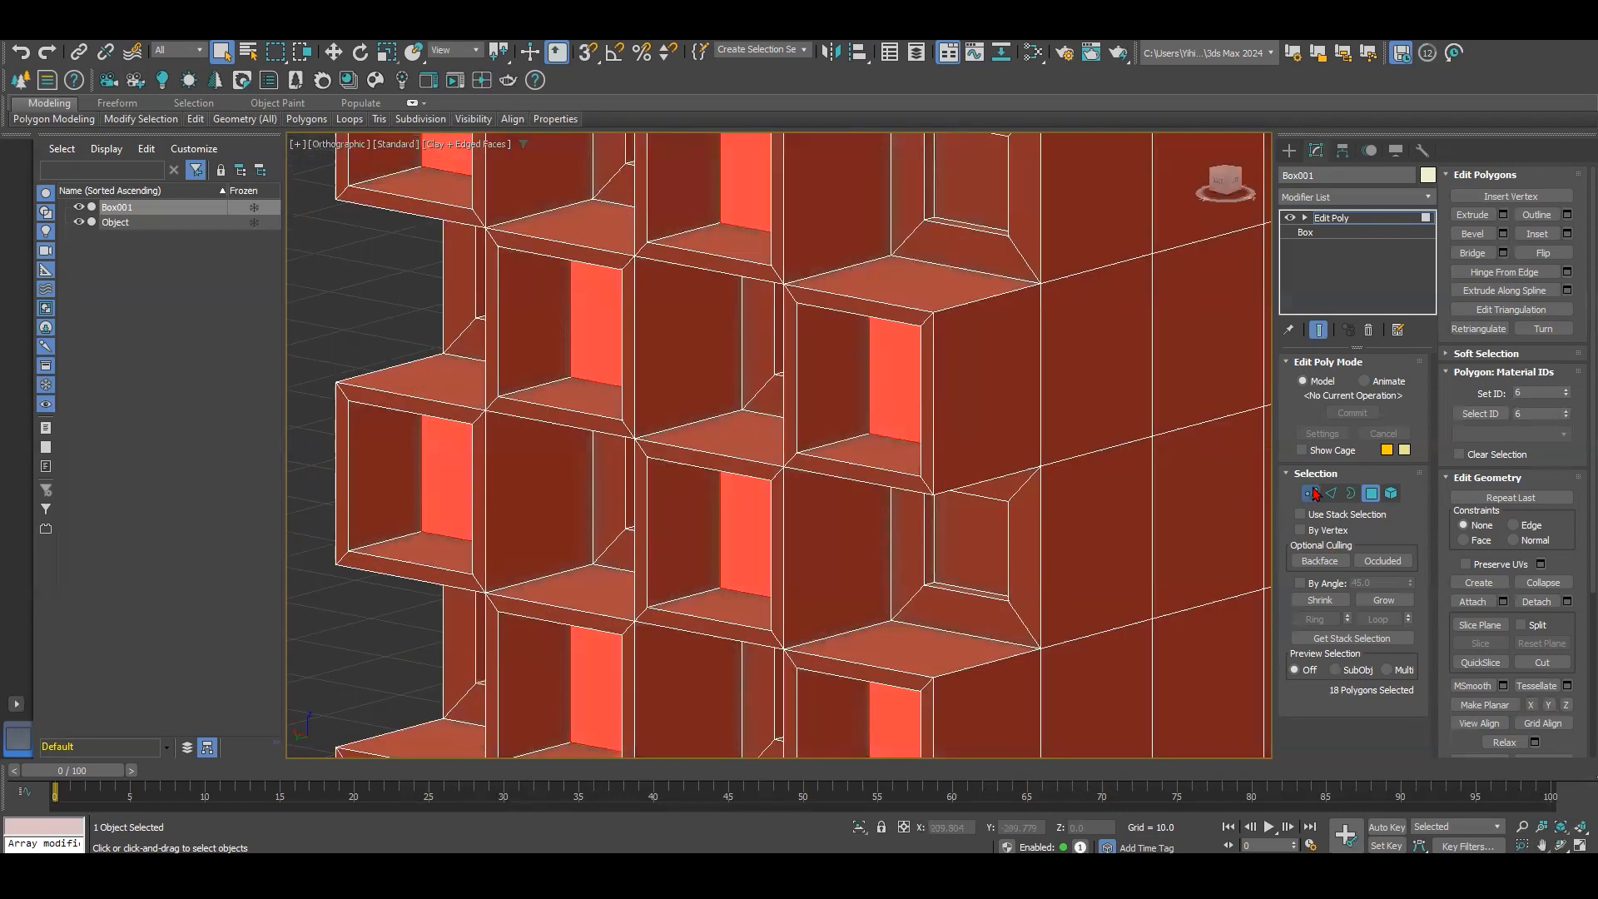
Step: Try to slant the rightmost third-row balcony by pulling its upper right corner vertices inward to about Y 30.3
left_click(1311, 493)
left_click_drag(895, 353, 894, 352)
mouse_move(910, 324)
middle_mouse_down("alt")
mouse_move(927, 337)
mouse_move(881, 333)
middle_mouse_up("alt")
key("w")
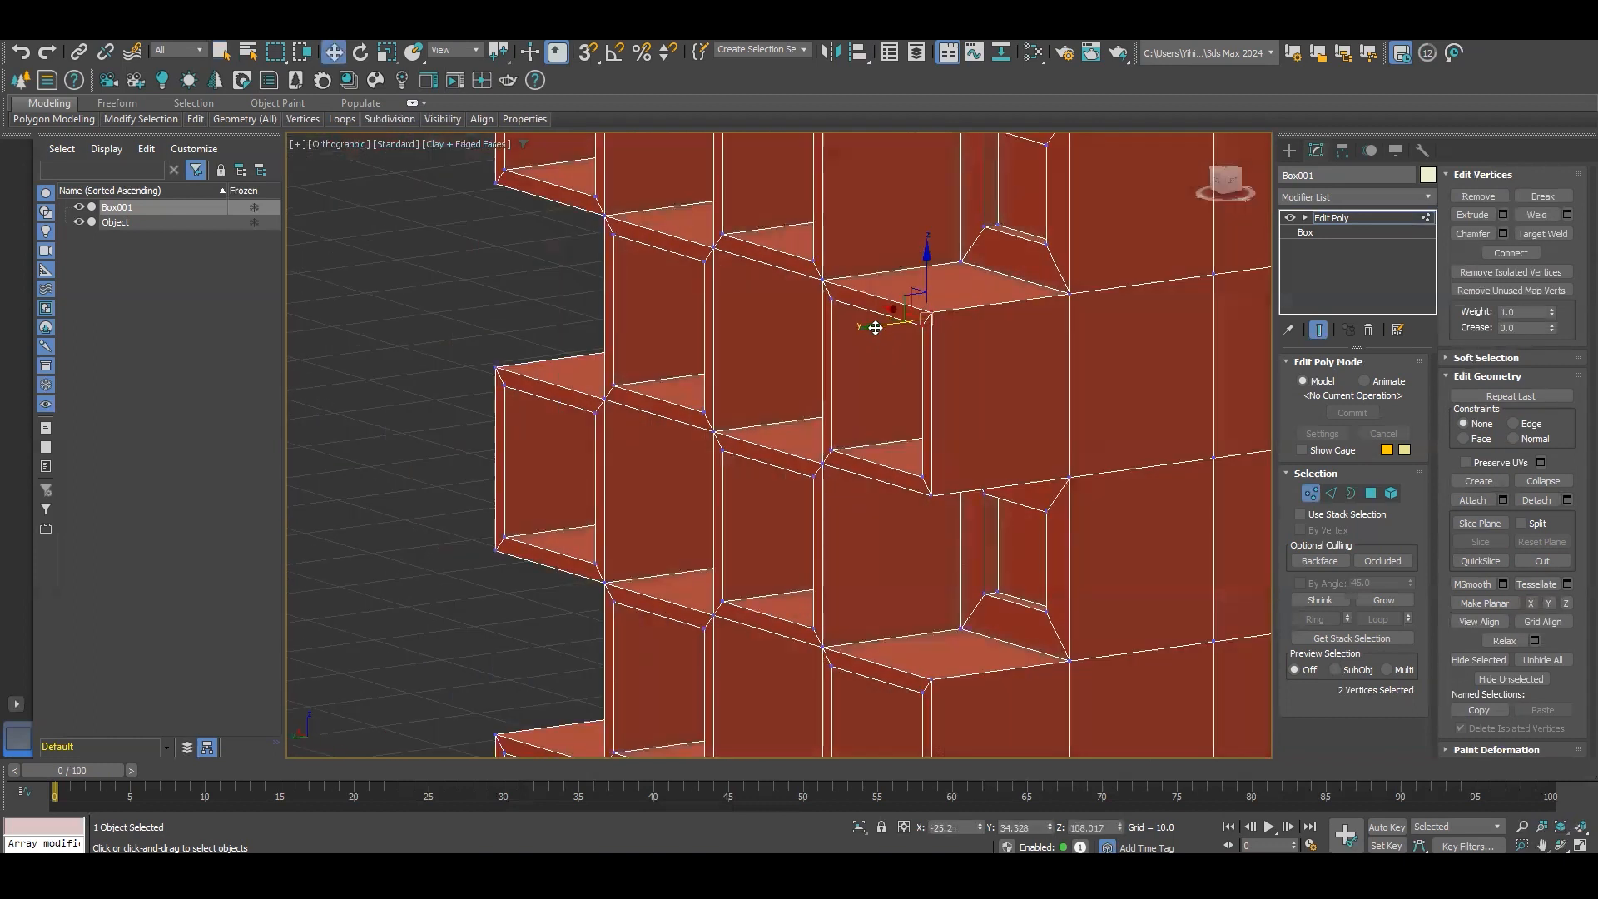
left_click_drag(871, 332, 889, 323)
middle_click_drag(889, 323, 1046, 462, "alt")
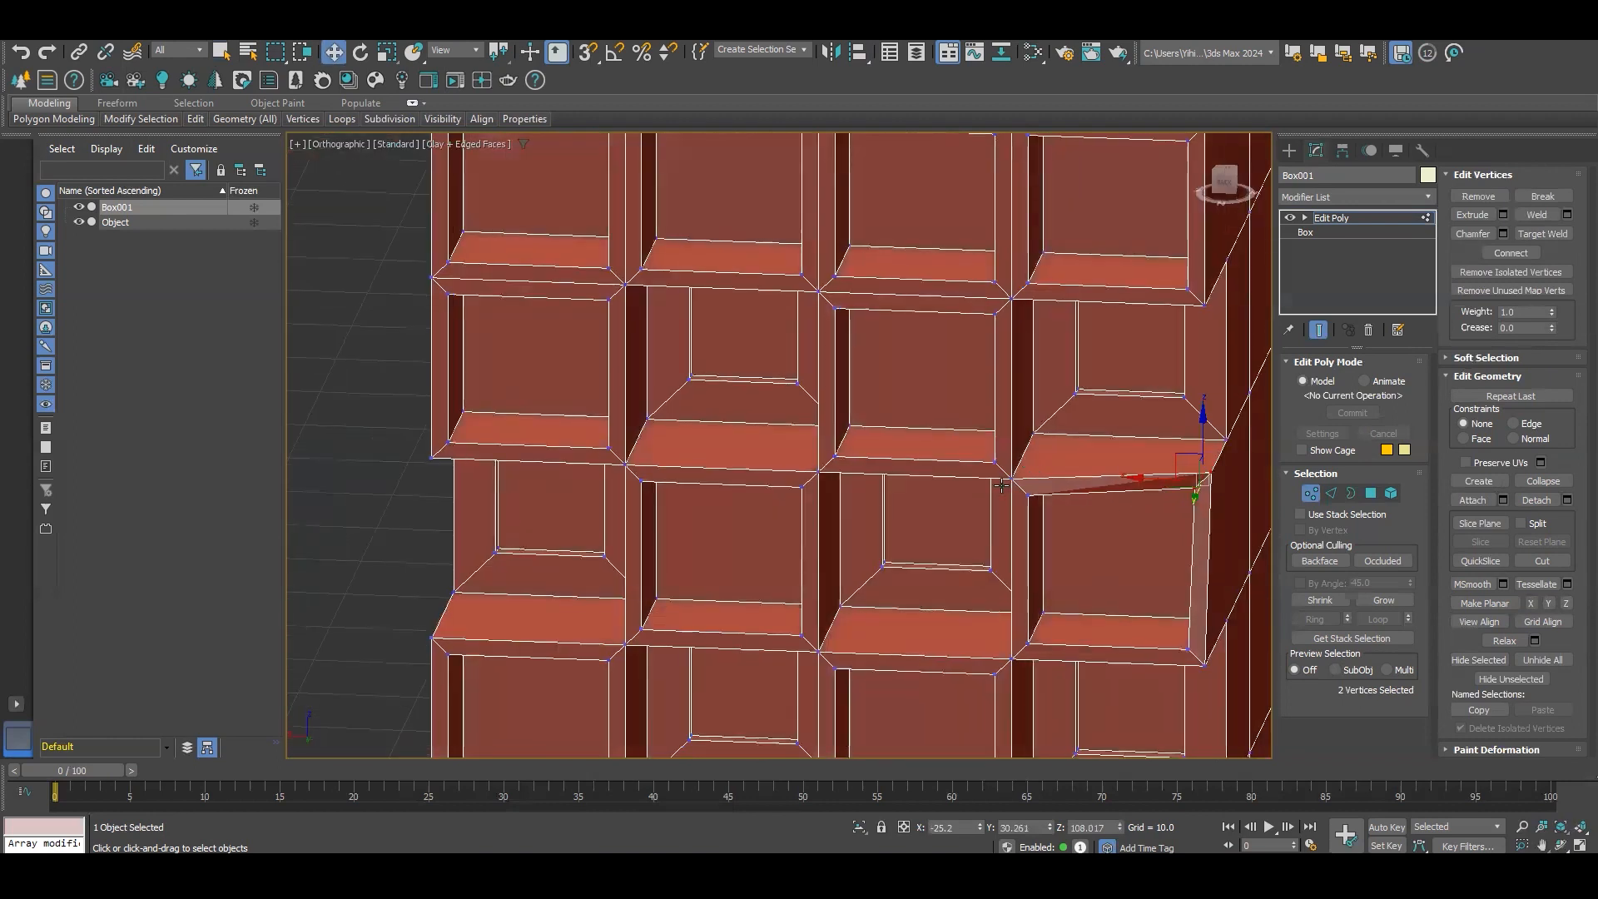
Step: Try to pull the upper left corner vertices of the same balcony inward and check the effect on the neighbouring blocks
scroll(1001, 486, "up", 5)
left_click_drag(1014, 492, 1056, 456)
middle_click_drag(1056, 456, 920, 437, "alt")
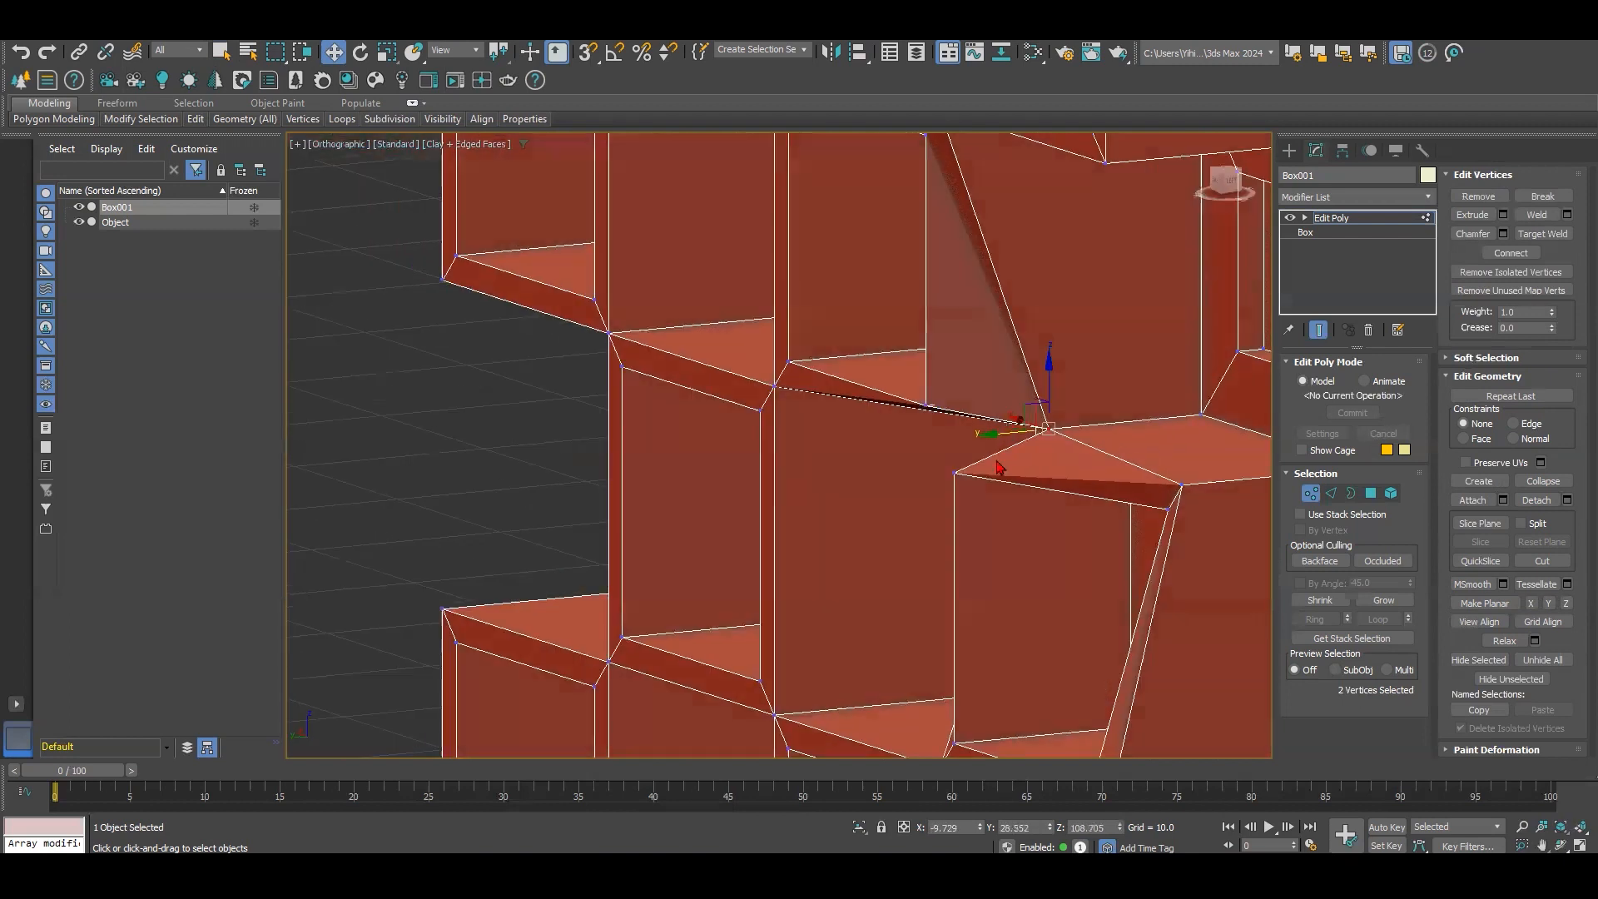
scroll(996, 461, "down", 5)
middle_click_drag(1032, 465, 1120, 508, "alt")
scroll(1040, 478, "up", 4)
middle_click_drag(986, 481, 838, 364, "alt")
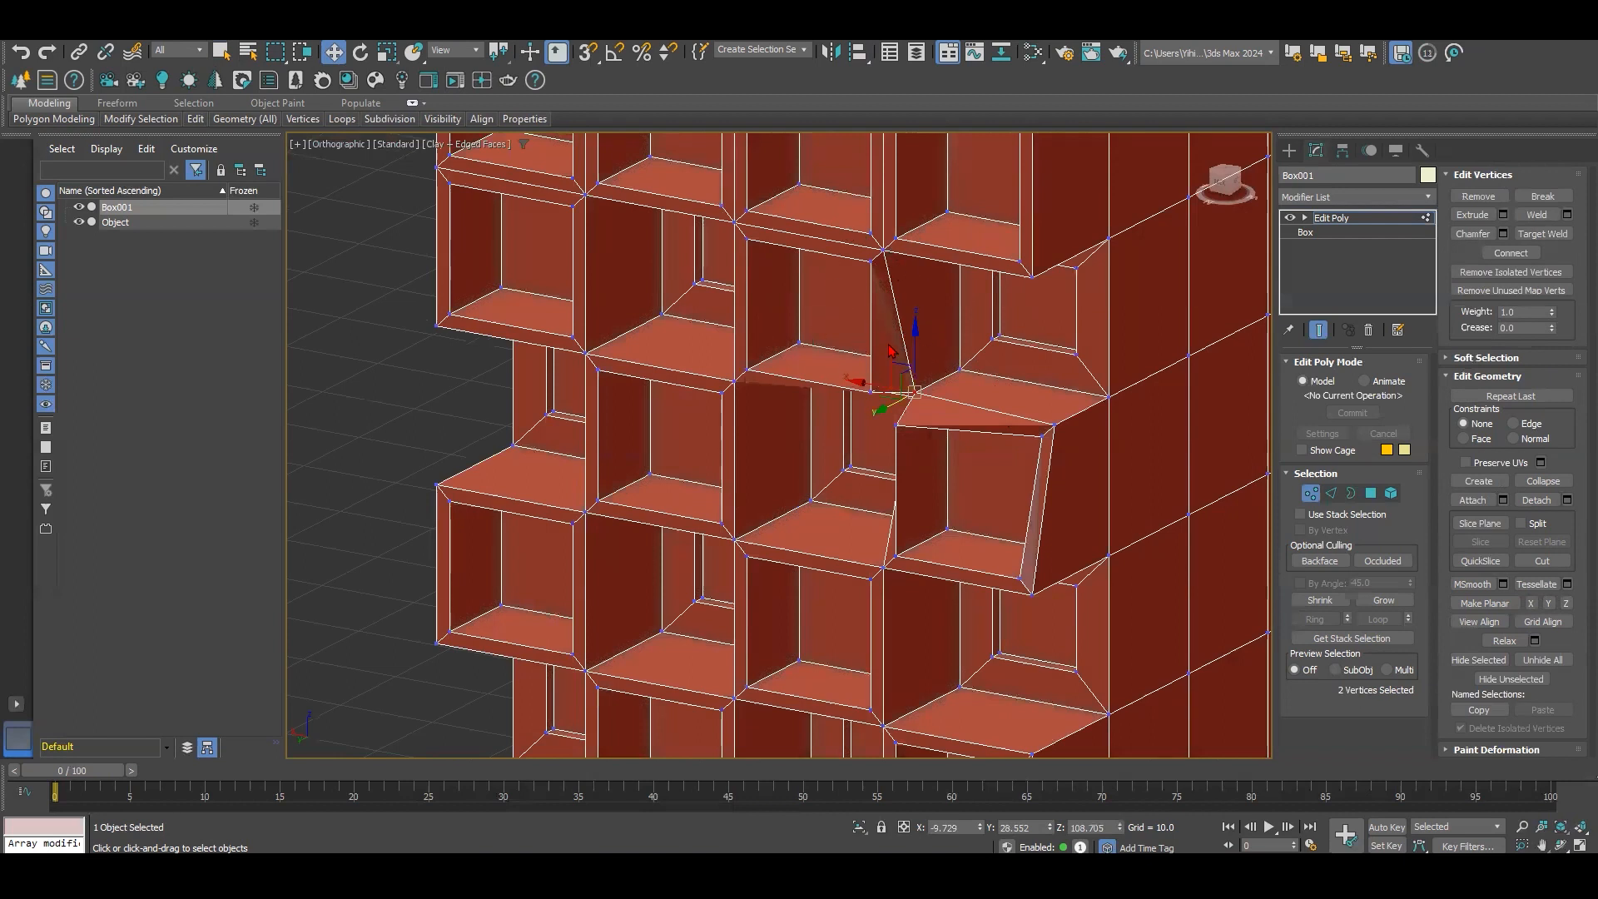
Step: Undo the vertex moves, the balcony hollowing, the inset and the block extrusion back to the plain front polygons
key("ctrl+z")
key("ctrl+z")
key("ctrl+z")
key("ctrl+z")
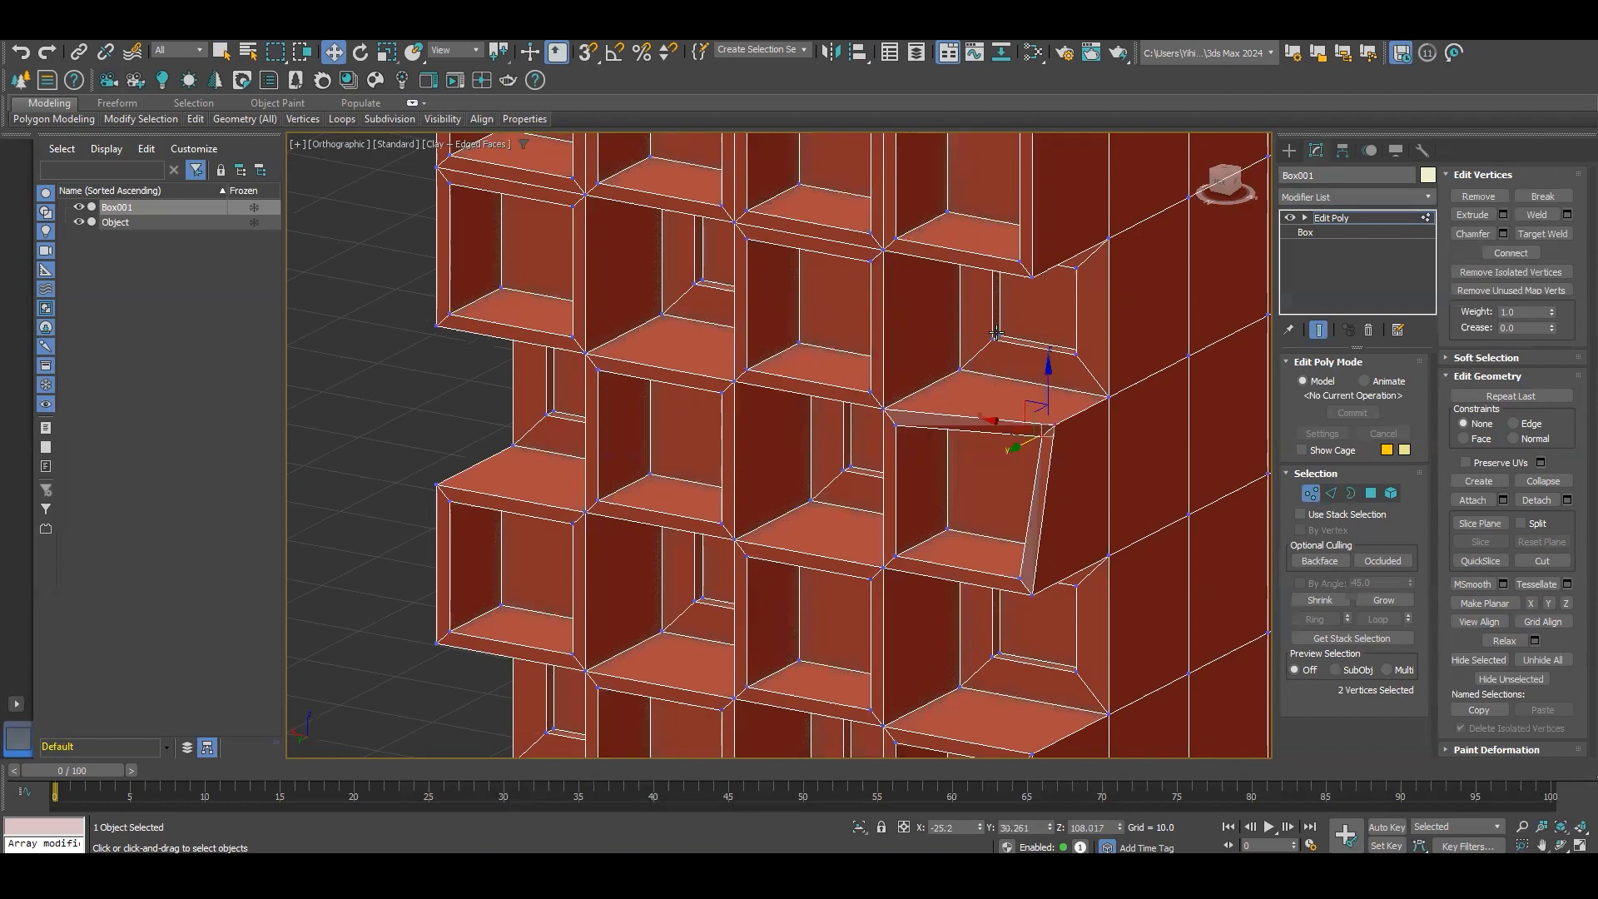
key("ctrl+z")
key("ctrl+z")
key("ctrl+z")
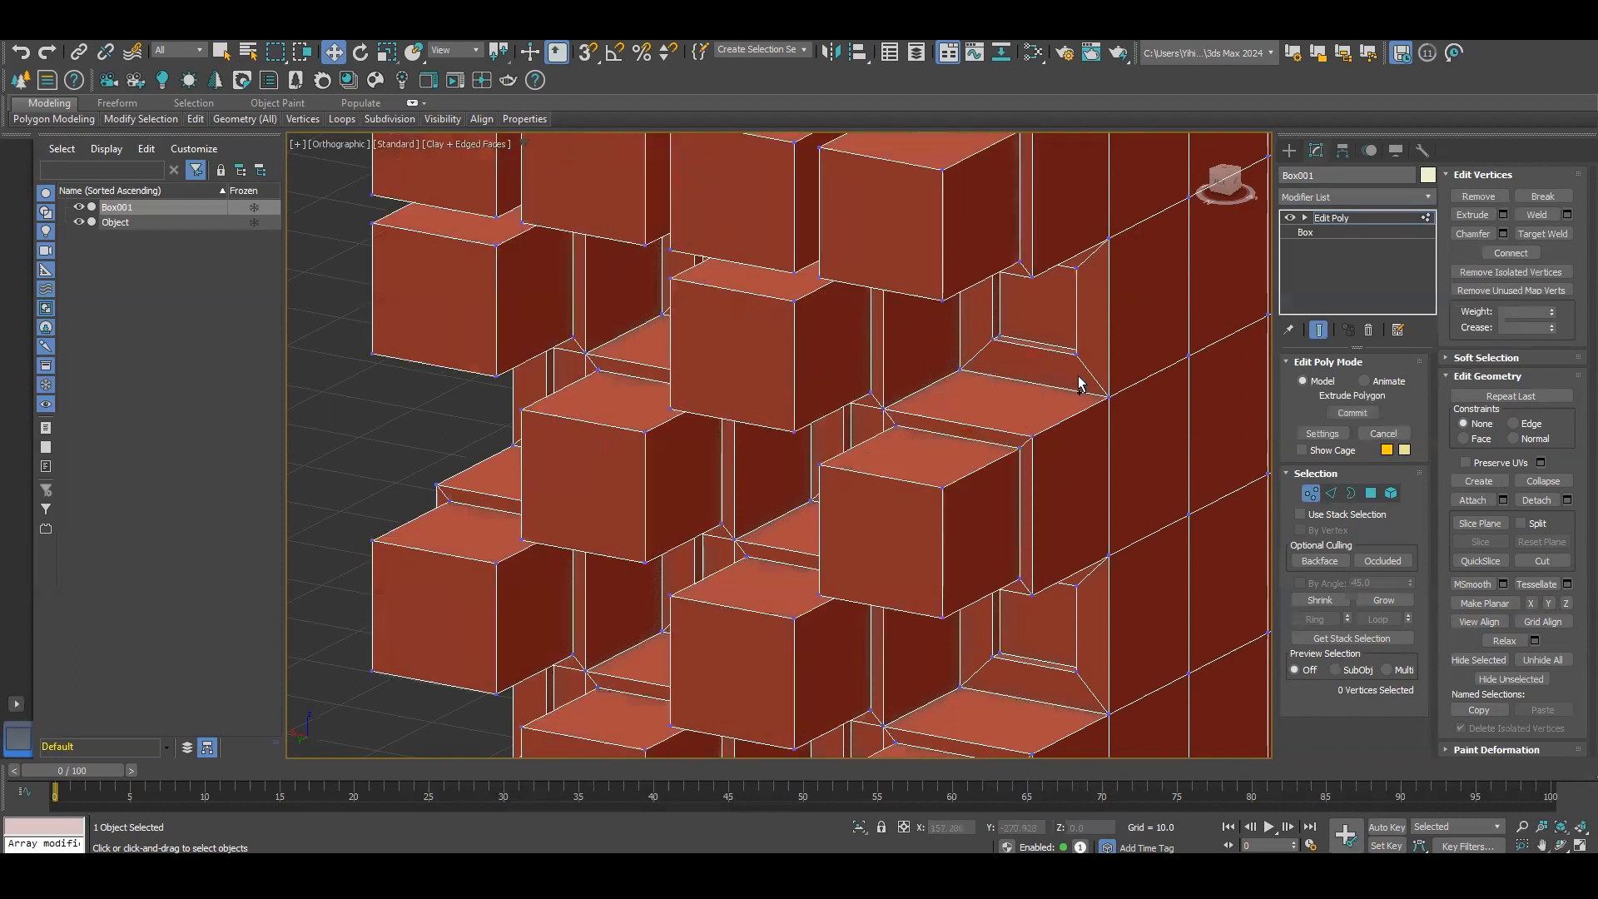
key("ctrl+z")
key("ctrl+z")
key("ctrl+z")
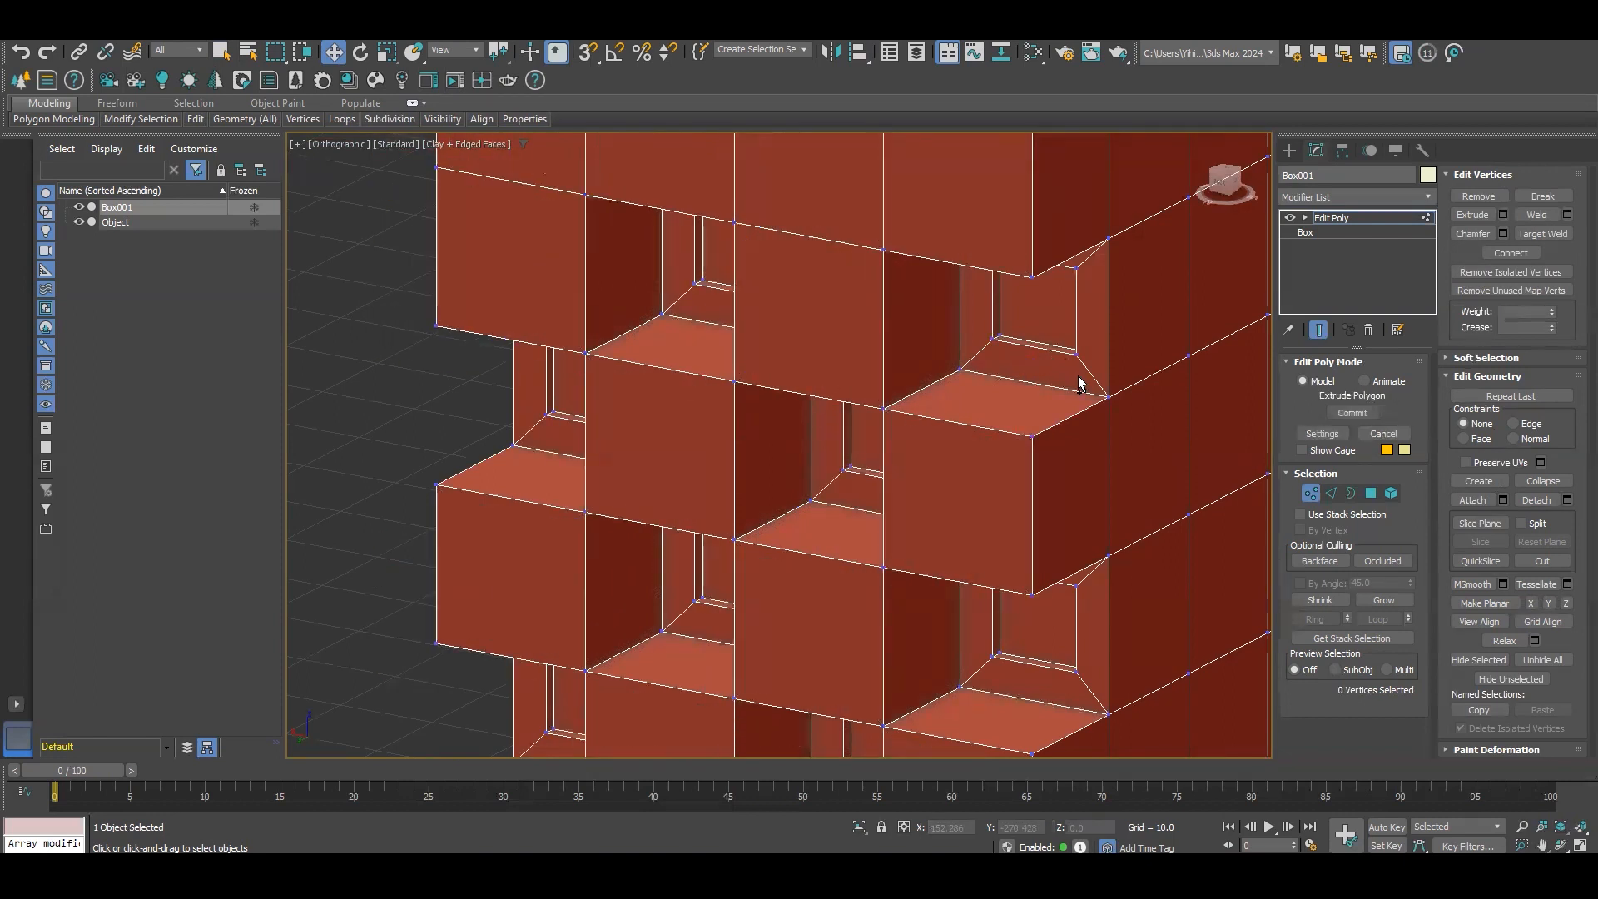
Step: Inset the 18 selected plain front polygons individually by about 1.4 so the balconies get separated from each other
scroll(987, 420, "down", 2)
middle_click_drag(1013, 409, 1139, 452, "alt")
left_click(1370, 492)
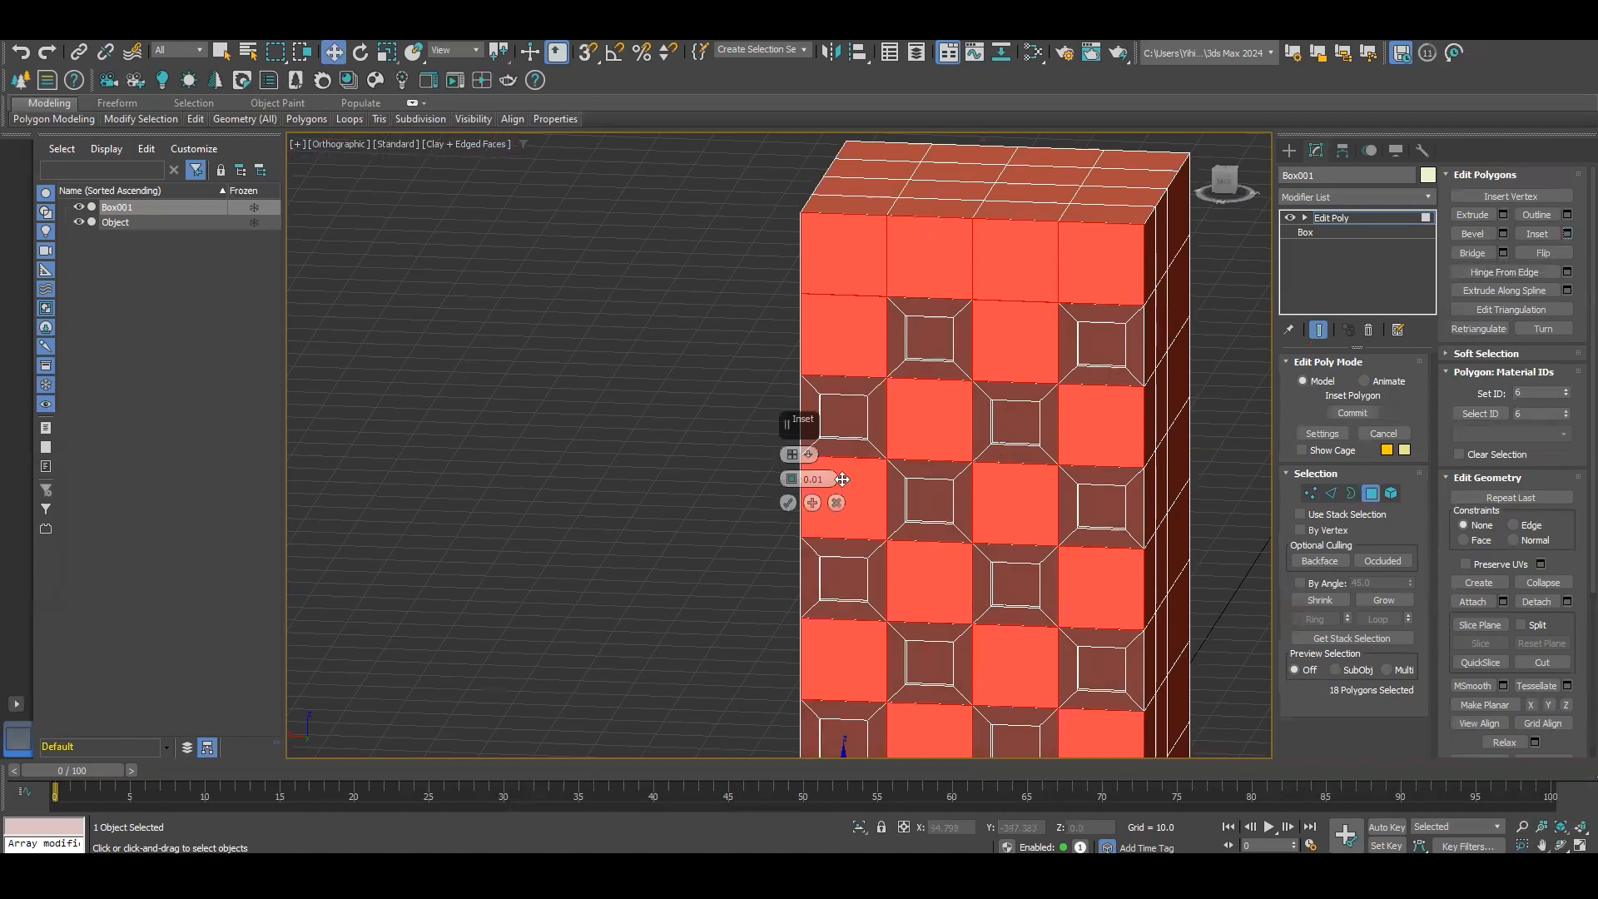
left_click_drag(793, 479, 800, 470)
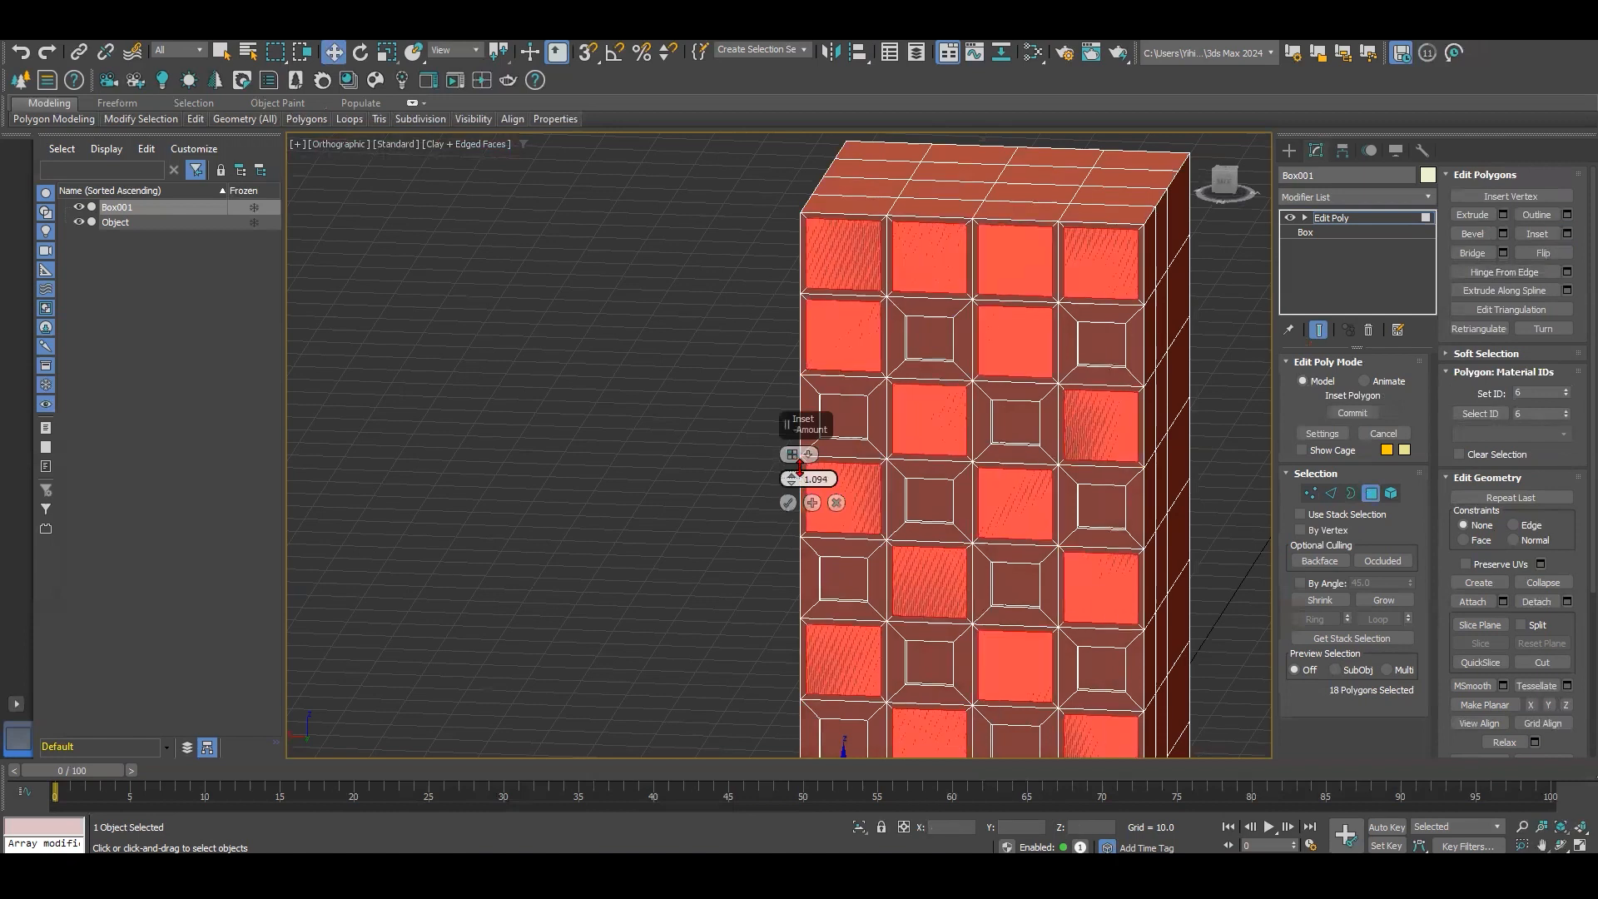
left_click(789, 502)
Step: Extrude the inset front polygons outward with a height of about 15.8 to form separate balcony blocks
left_click(1503, 214)
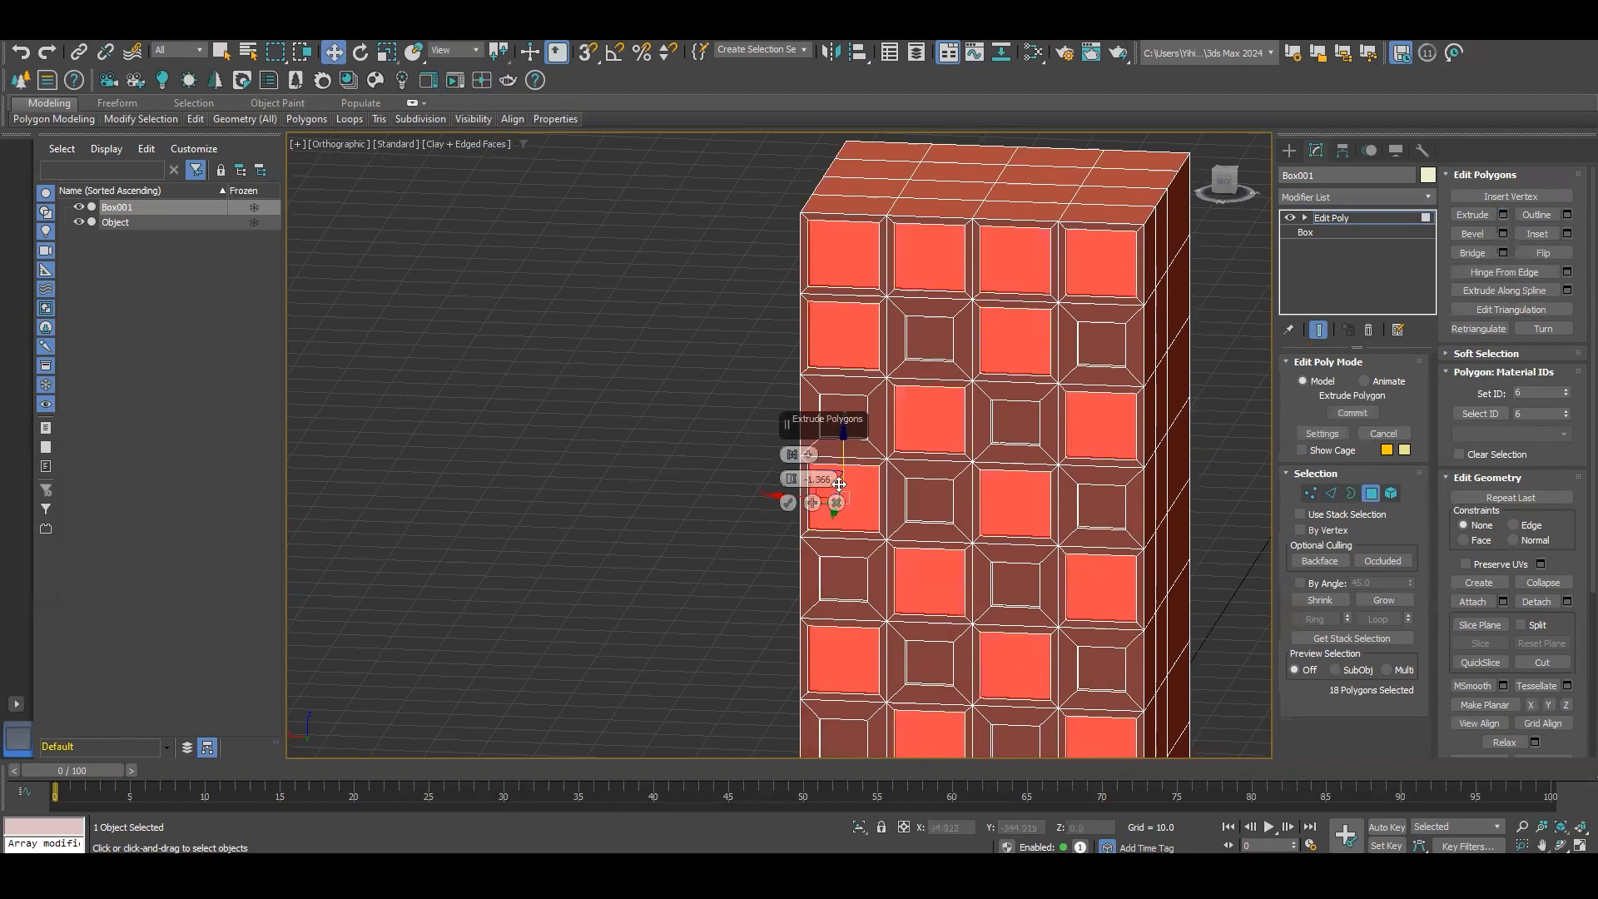
left_click_drag(792, 466, 811, 391)
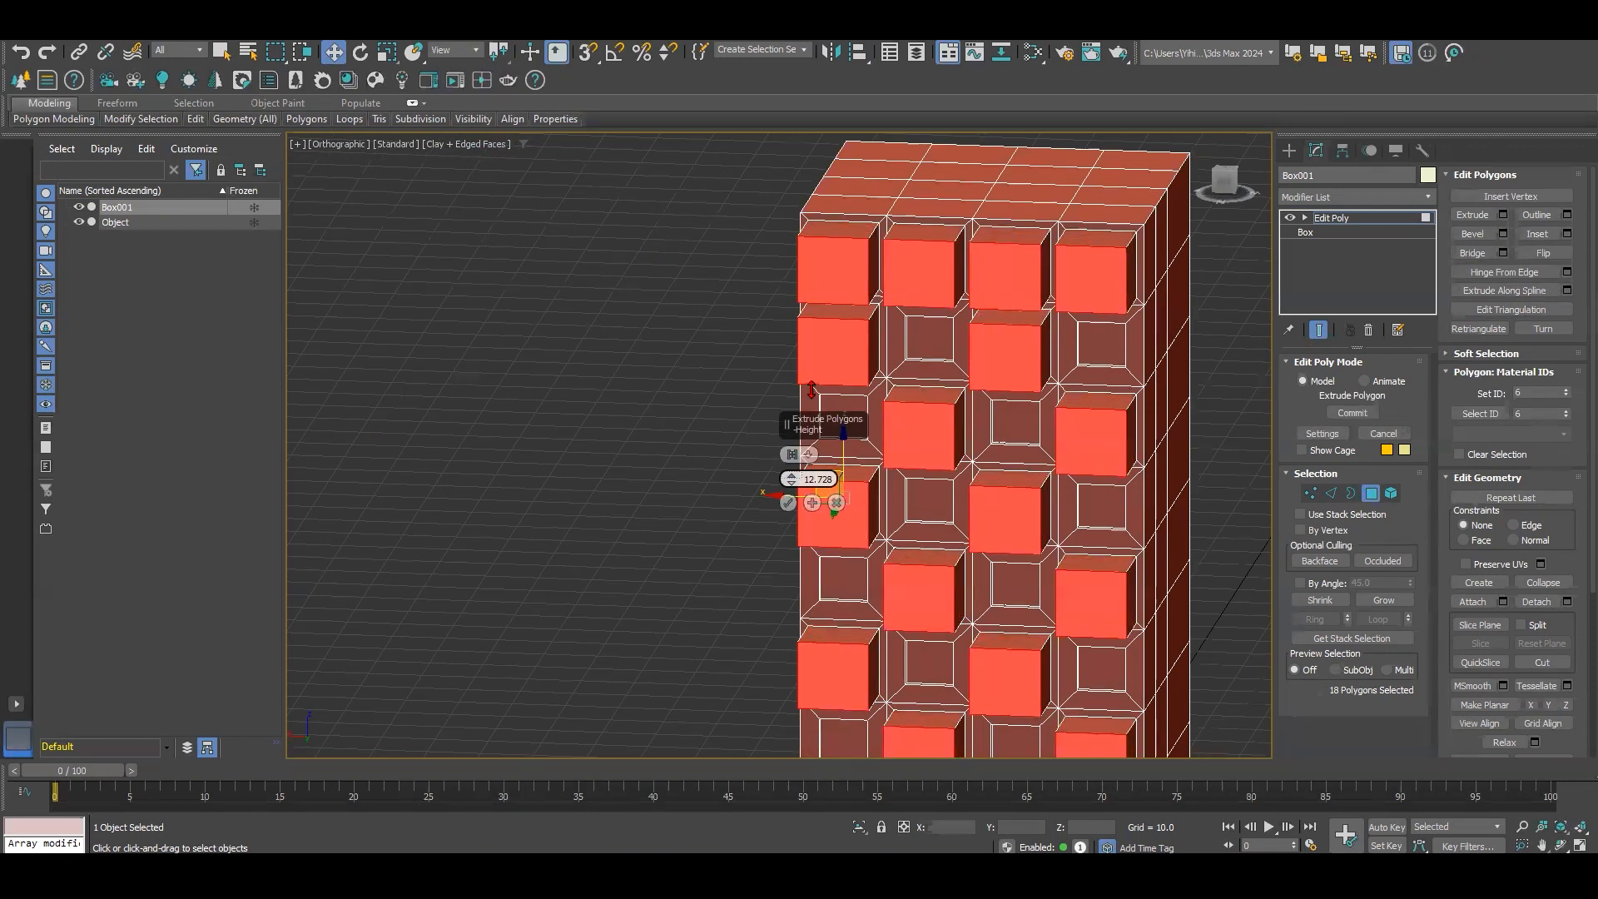
left_click(788, 503)
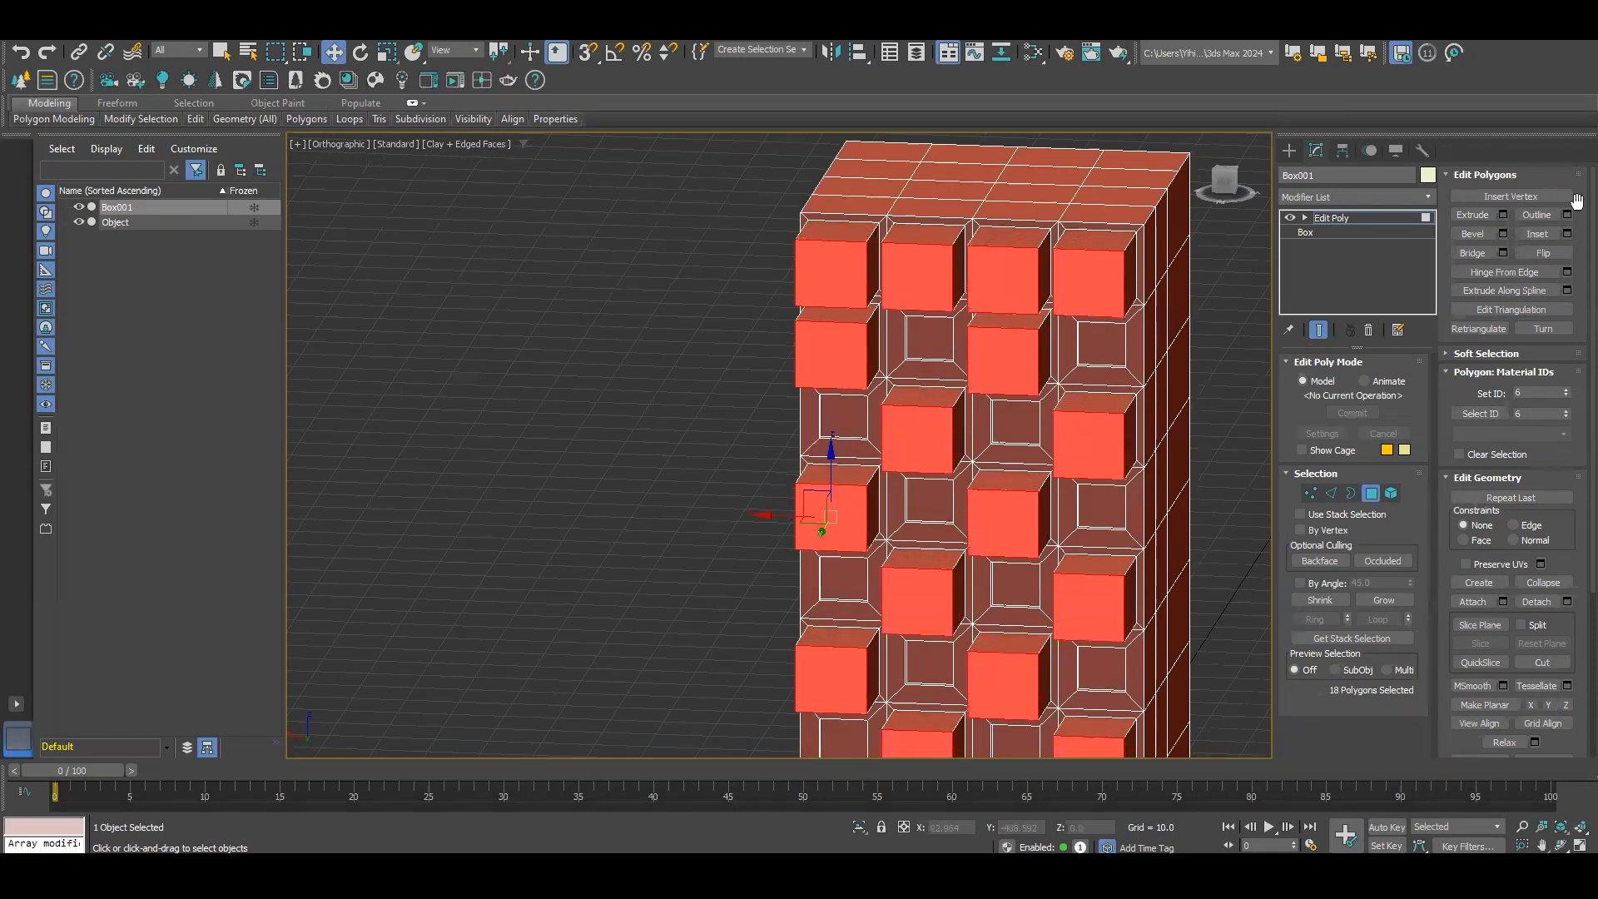
Step: Inset the front faces of the balcony blocks by 1.404 and extrude them inward to hollow out the balconies
left_click(1565, 234)
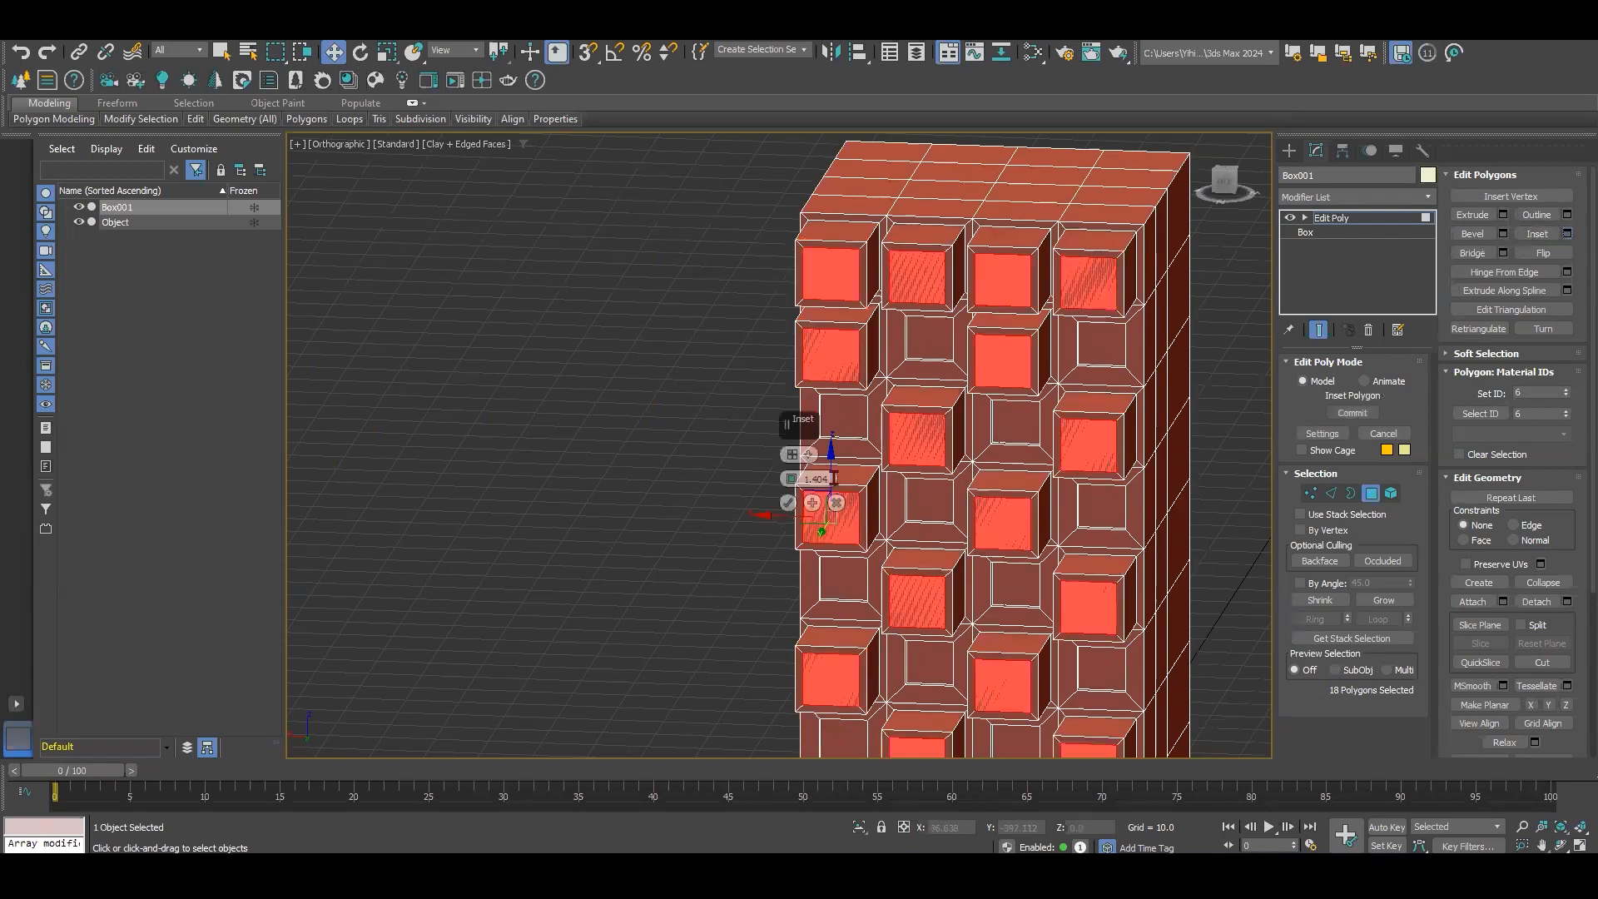
left_click(788, 503)
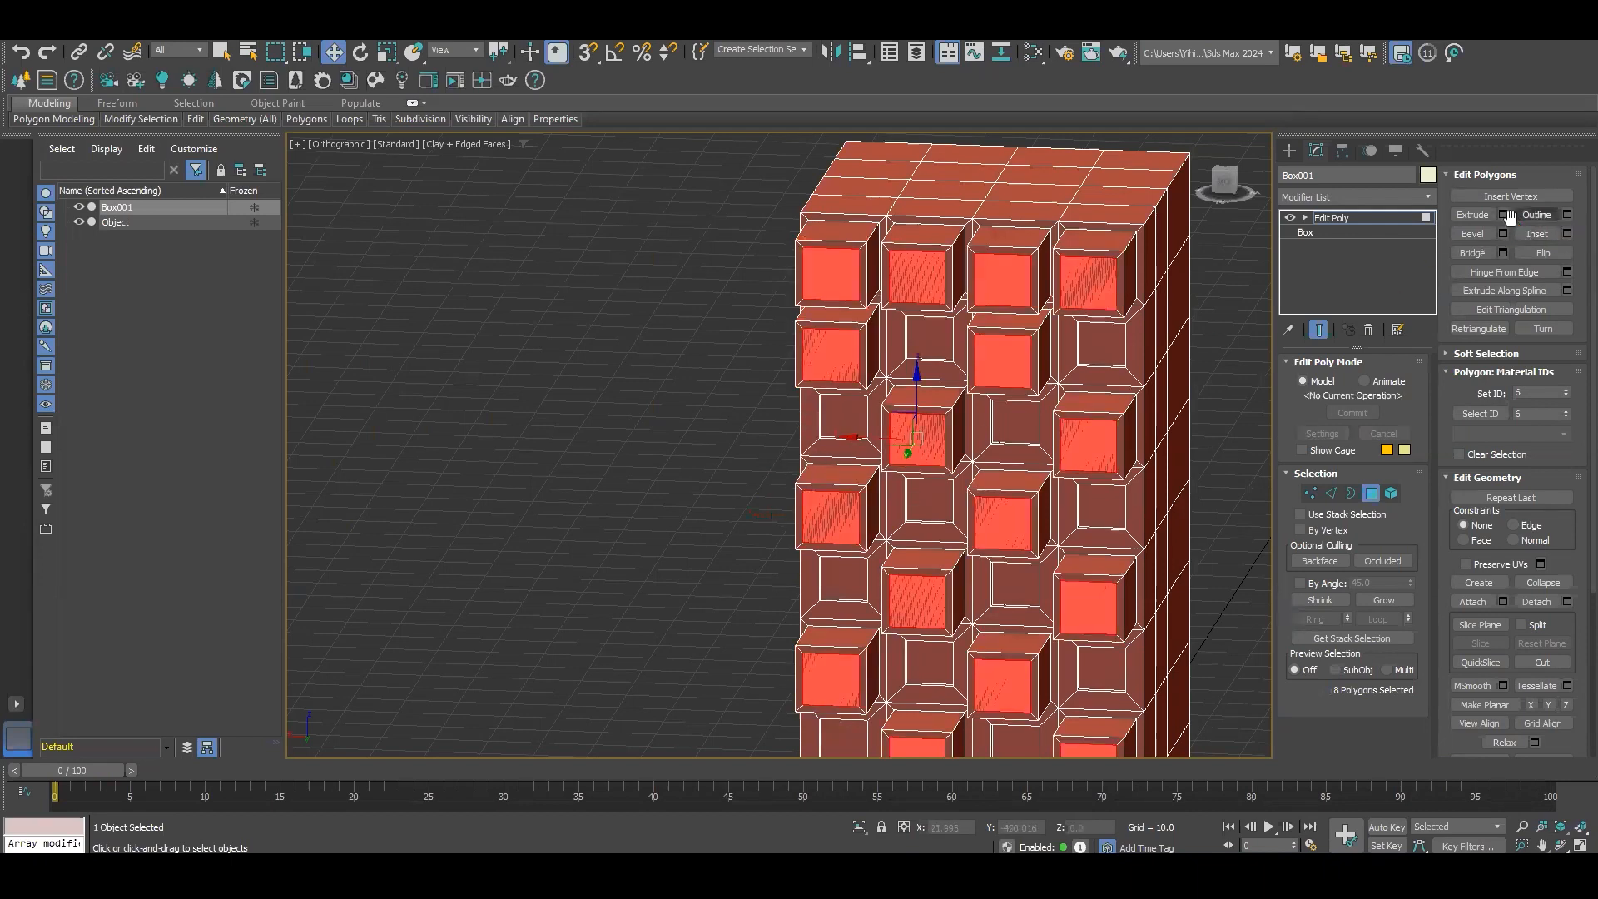
left_click(1487, 219)
left_click(1503, 215)
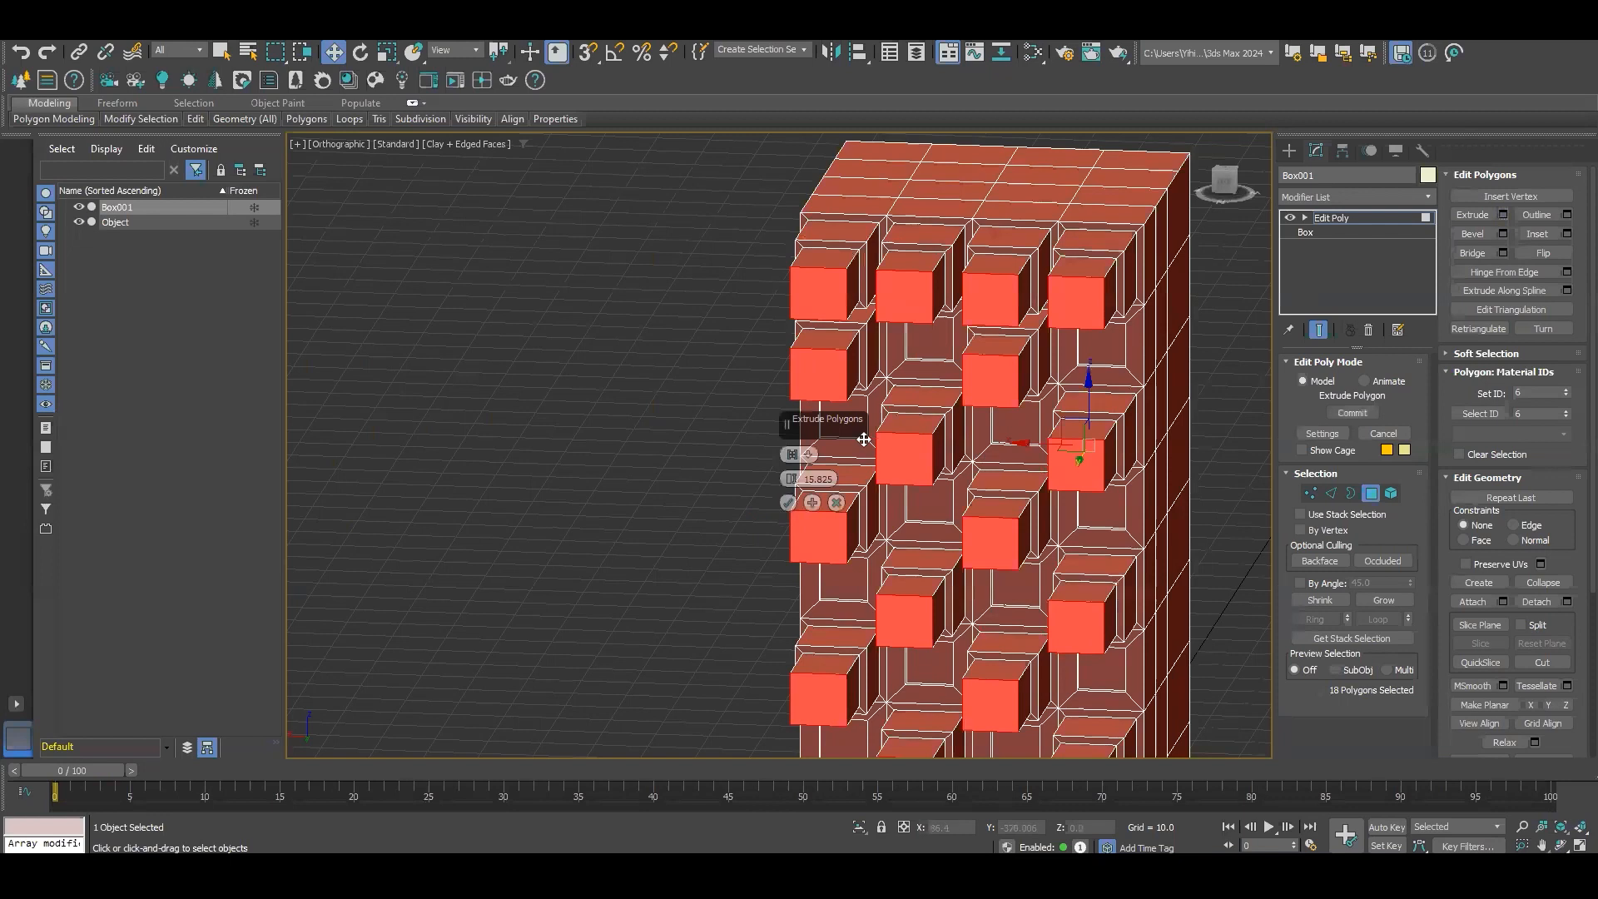
left_click_drag(814, 593, 811, 619)
left_click(788, 502)
middle_click_drag(1086, 449, 990, 411, "alt")
scroll(1009, 371, "down", 3)
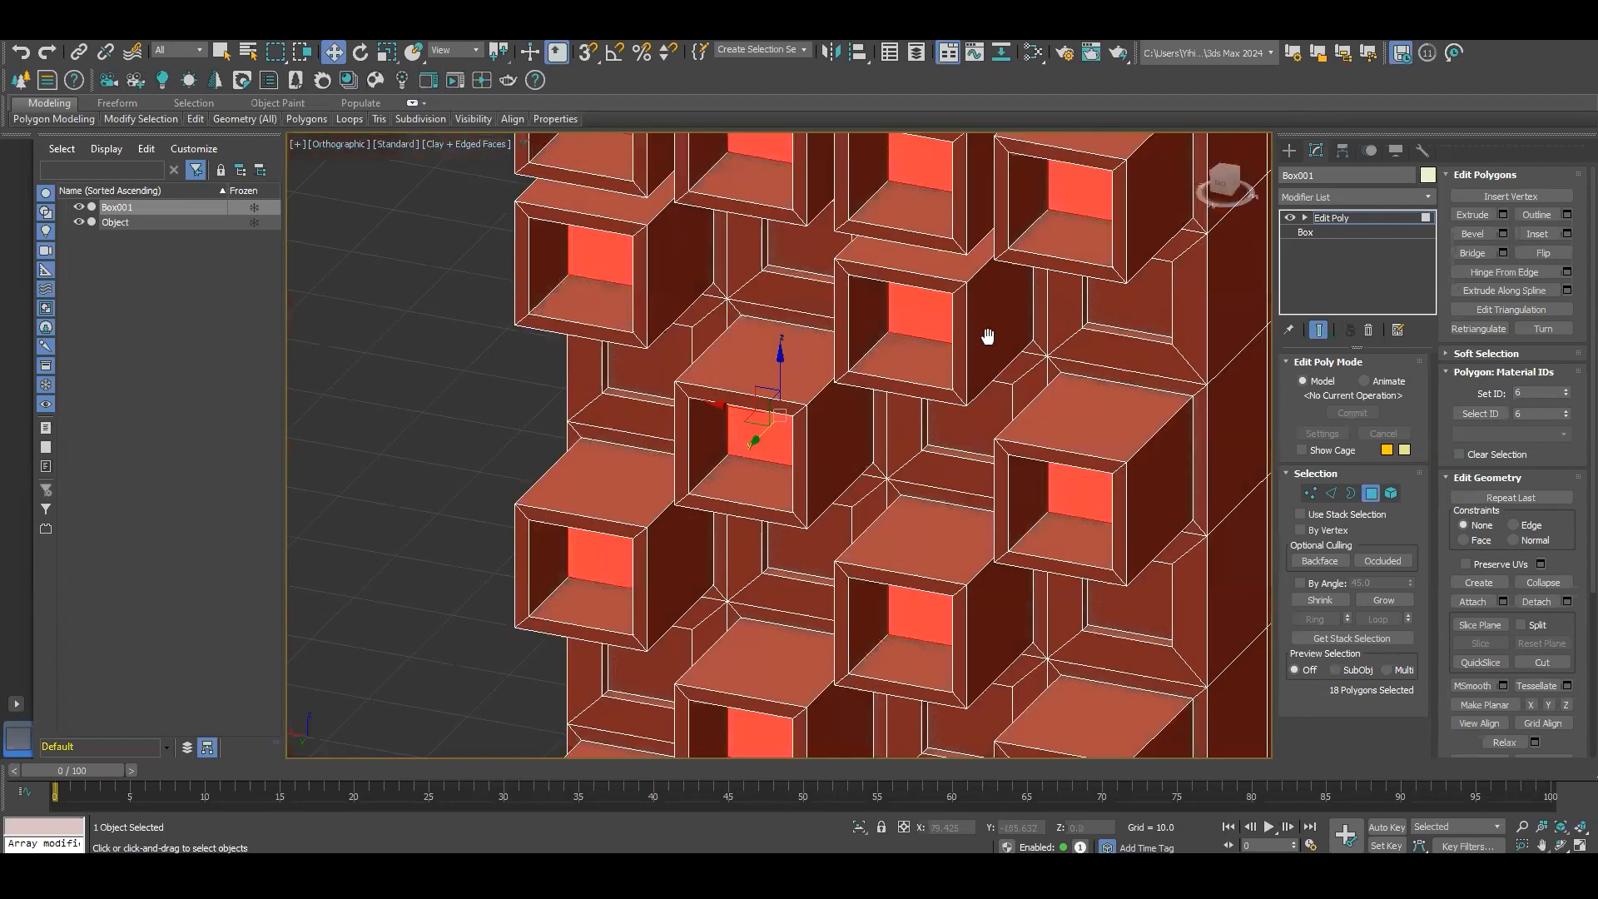
middle_click_drag(988, 337, 1103, 300, "alt")
left_click(1311, 494)
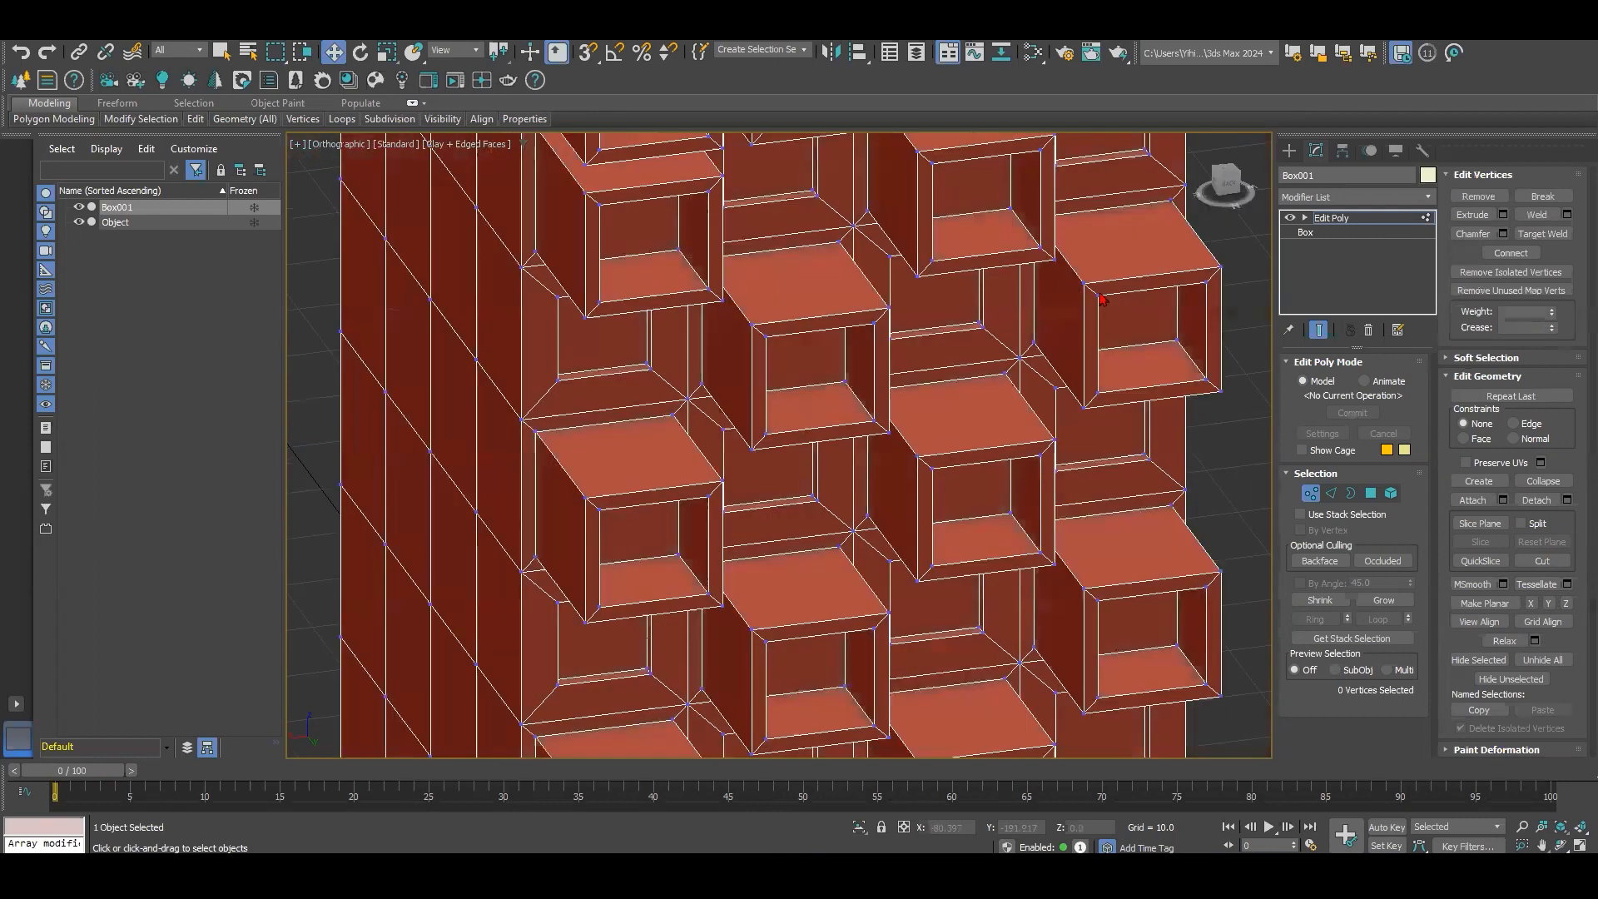
scroll(1050, 311, "up", 2)
left_click_drag(1079, 264, 1145, 337)
middle_click_drag(1182, 337, 1065, 303, "alt")
left_click_drag(1054, 299, 1106, 303)
right_click(1106, 303)
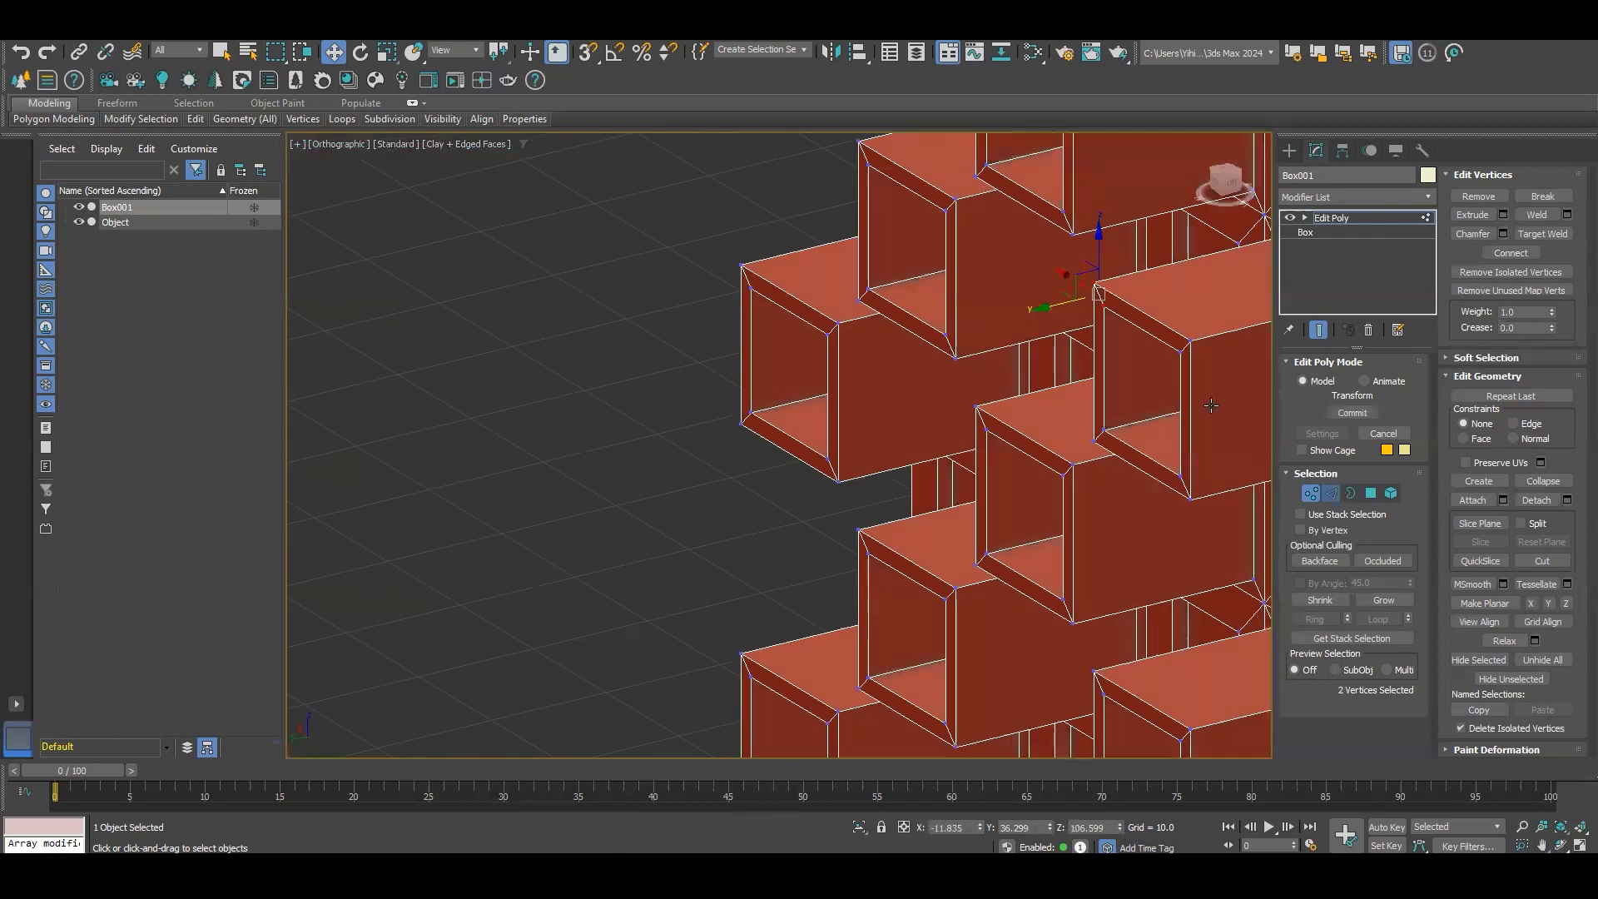
key("2")
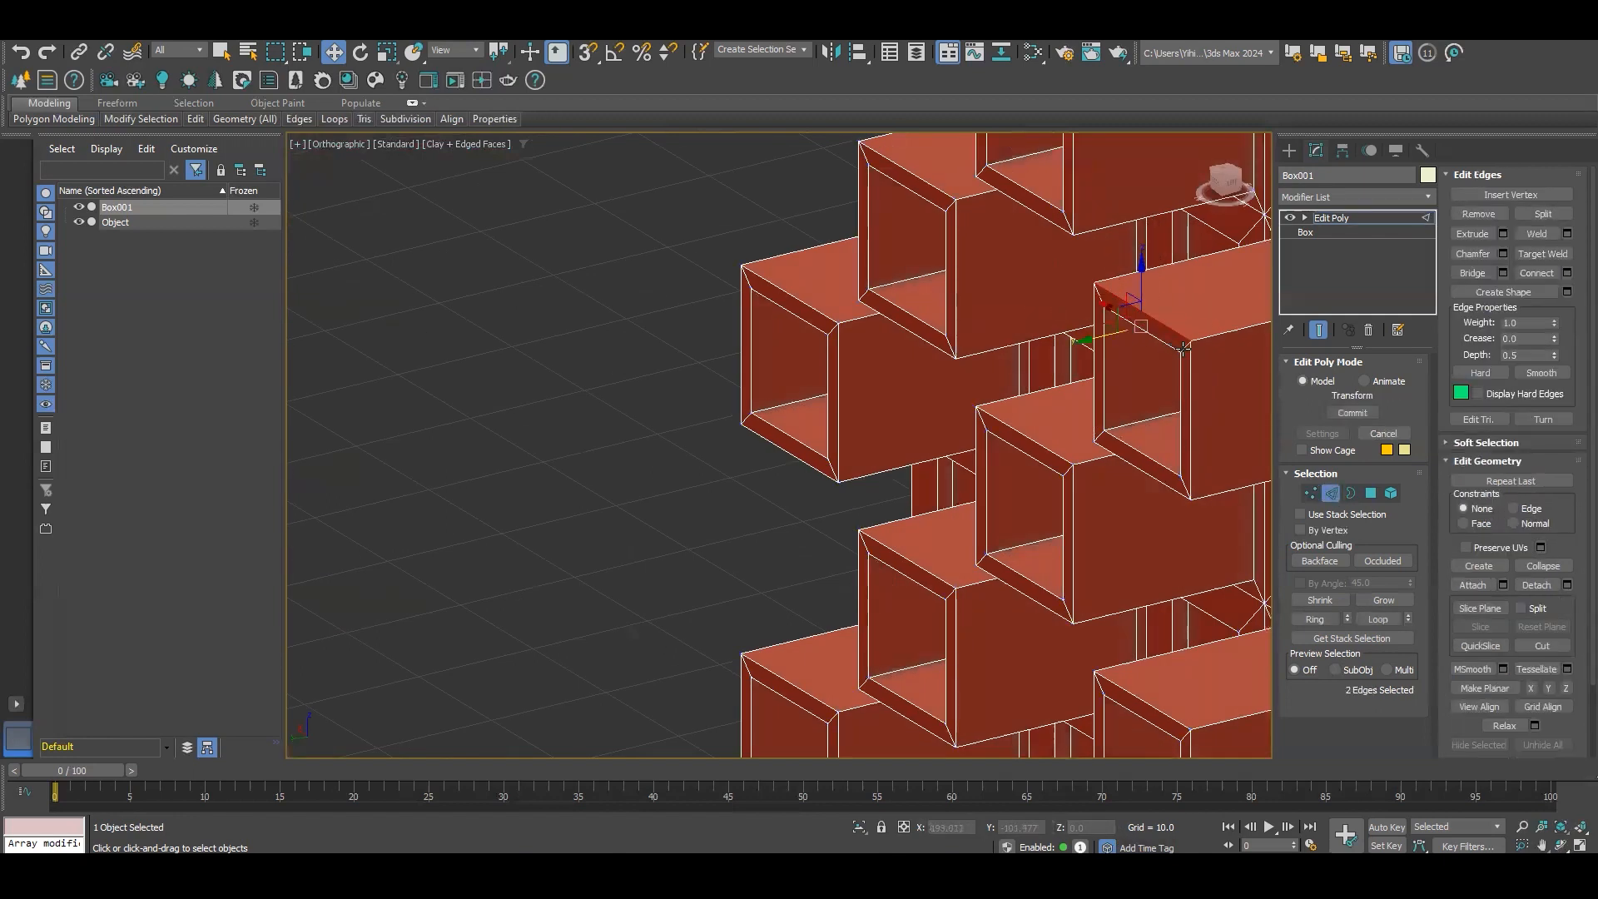
scroll(1175, 343, "up", 3)
Step: At vertex level, pull the upper corner vertices of the rightmost third-row balcony inward to about Y 30.9 to slant its front
left_click(1310, 493)
middle_click_drag(1225, 432, 1198, 458, "alt")
left_click_drag(1074, 198, 985, 303)
middle_click_drag(940, 362, 865, 387)
scroll(865, 387, "down", 2)
left_click_drag(1108, 320, 1062, 378, "ctrl")
middle_click_drag(975, 378, 942, 338, "alt")
left_click_drag(942, 339, 975, 340)
middle_click_drag(976, 340, 928, 380, "alt")
scroll(1078, 376, "down", 3)
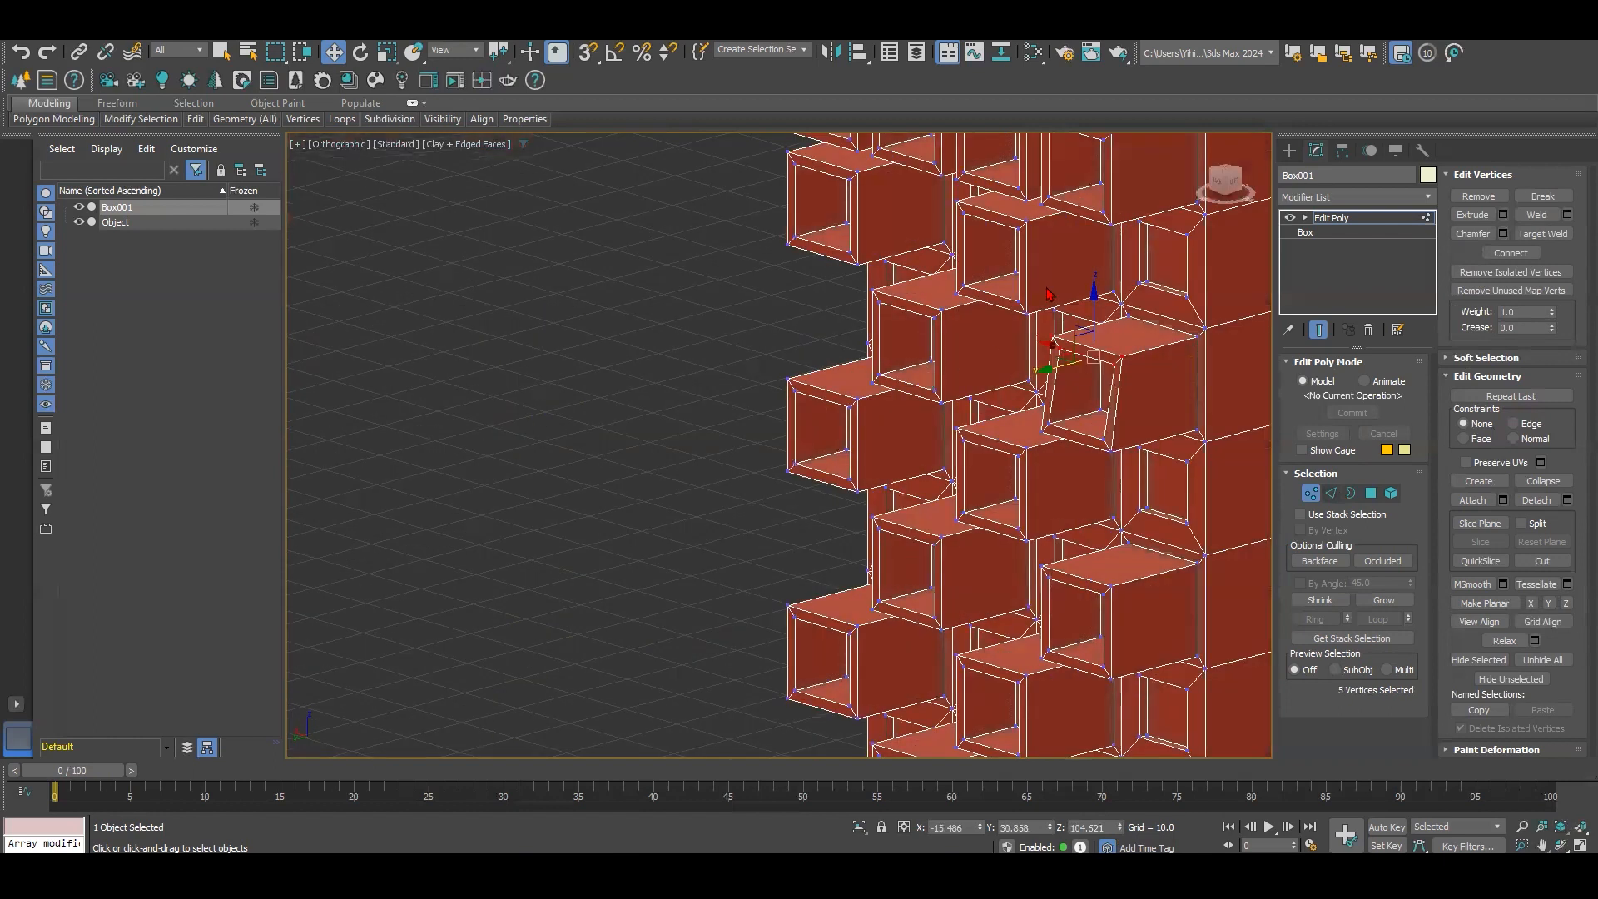
Step: Pull the lower right corner vertices of the third-column balcony in the second row inward to about Y 33.5
scroll(1048, 294, "up", 3)
left_click(1005, 333)
mouse_move(975, 343)
left_mouse_down()
mouse_move(1012, 336)
mouse_move(992, 351)
left_mouse_up()
scroll(981, 376, "down", 3)
middle_click_drag(989, 361, 1086, 374, "alt")
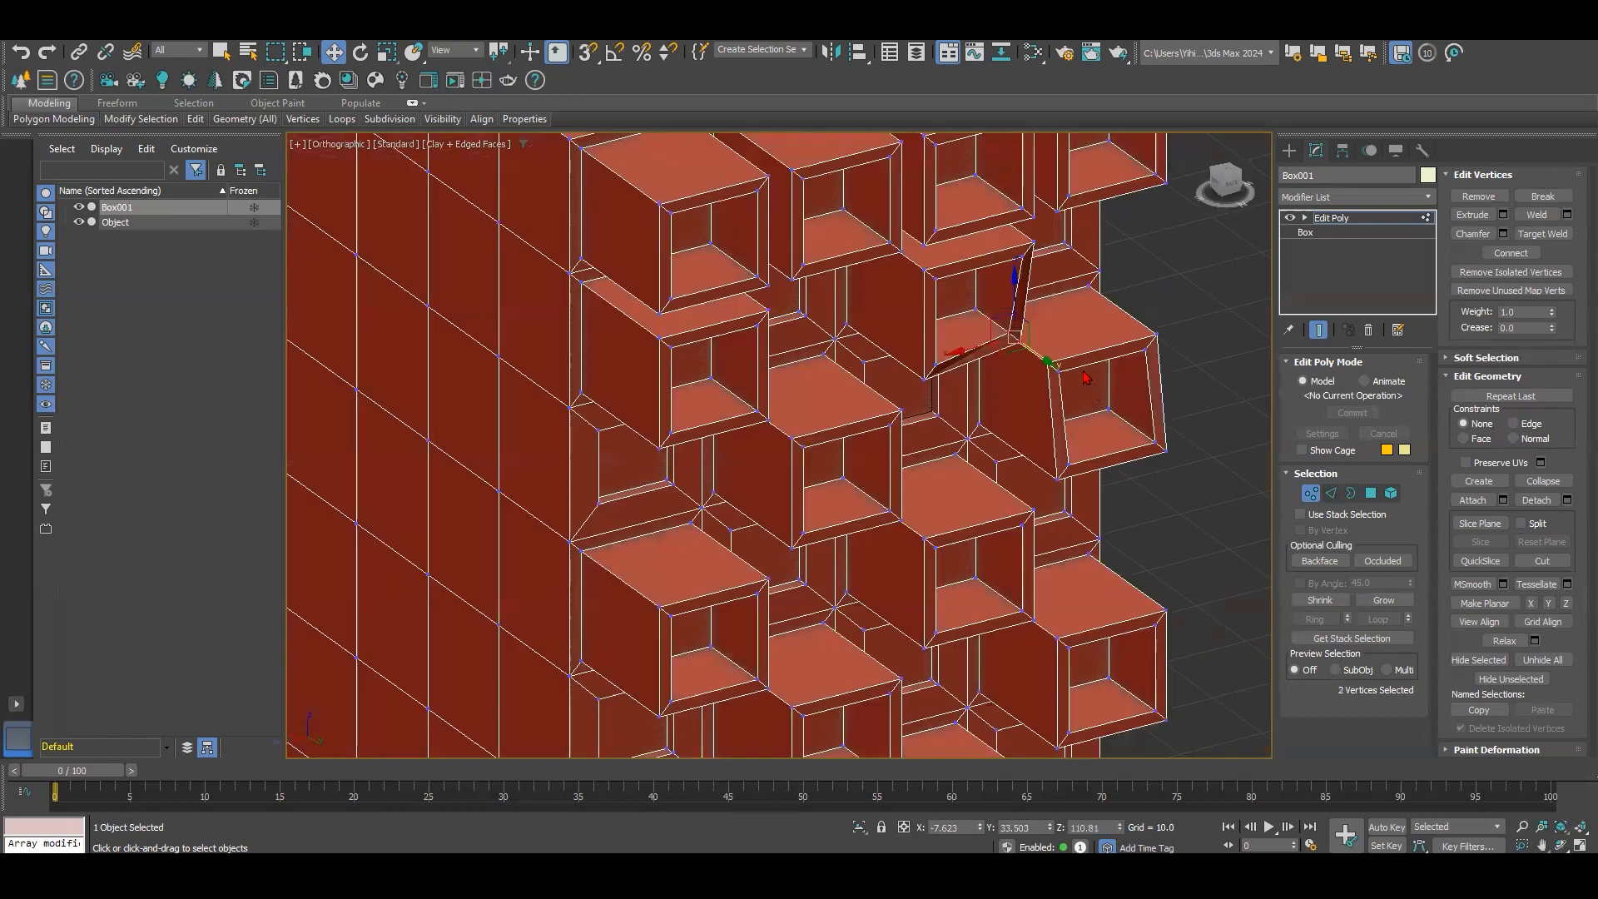
Step: Pull the upper right corner vertices of the rightmost top-row balcony inward to about Y 30.5
middle_click_drag(994, 510, 1049, 244, "alt")
left_click_drag(1006, 267, 1006, 267)
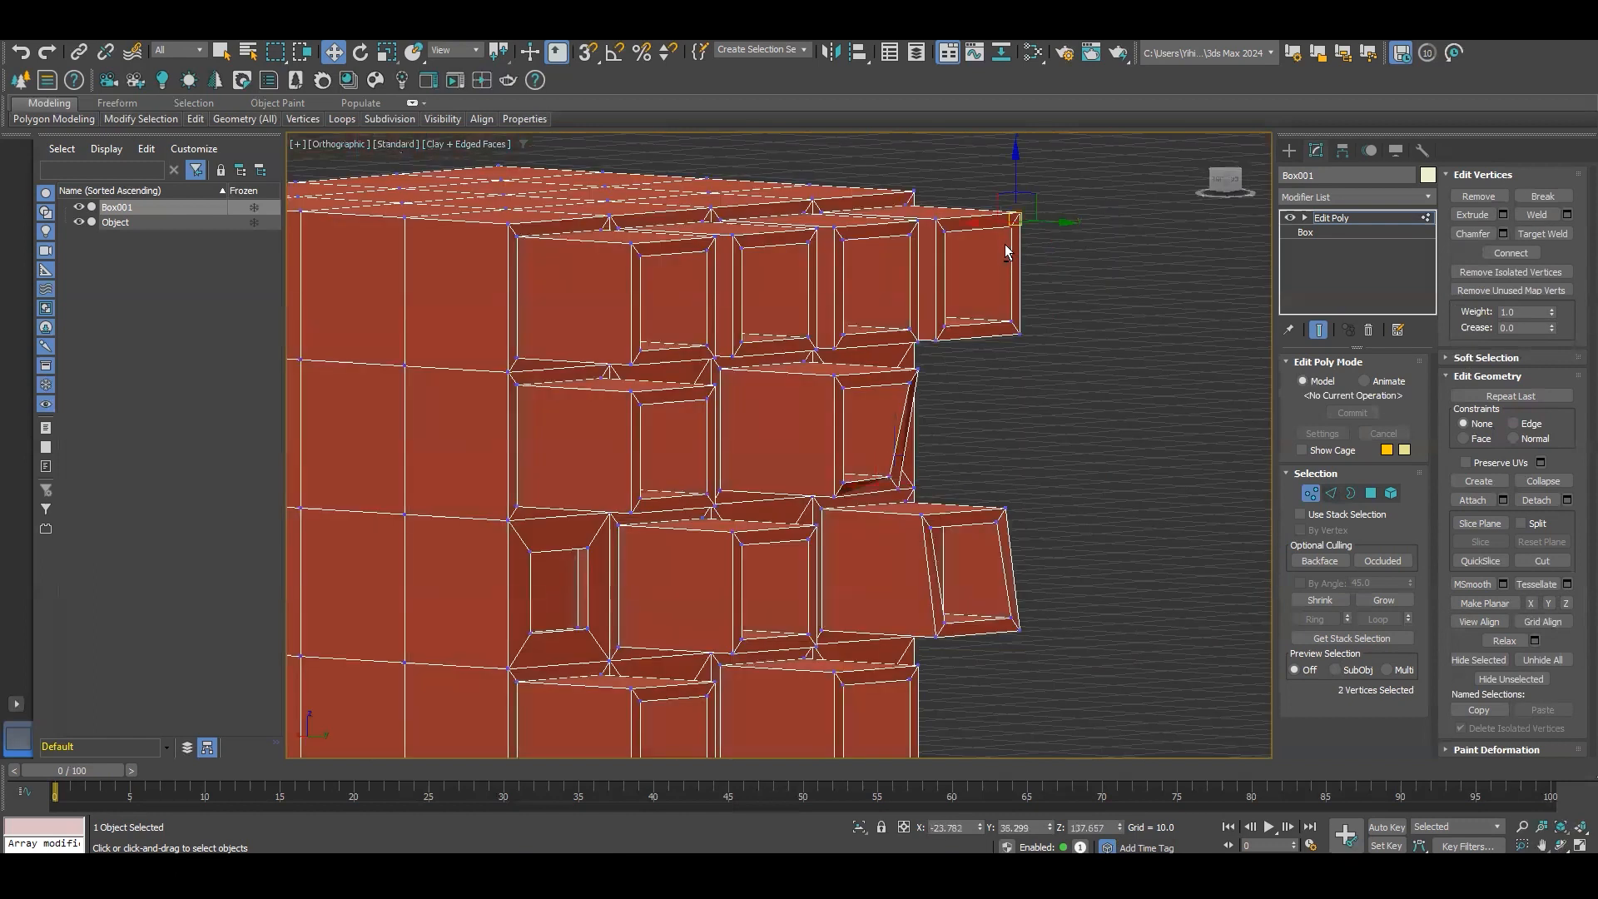
middle_click_drag(1009, 250, 1058, 232, "alt")
left_click_drag(1056, 230, 1020, 232)
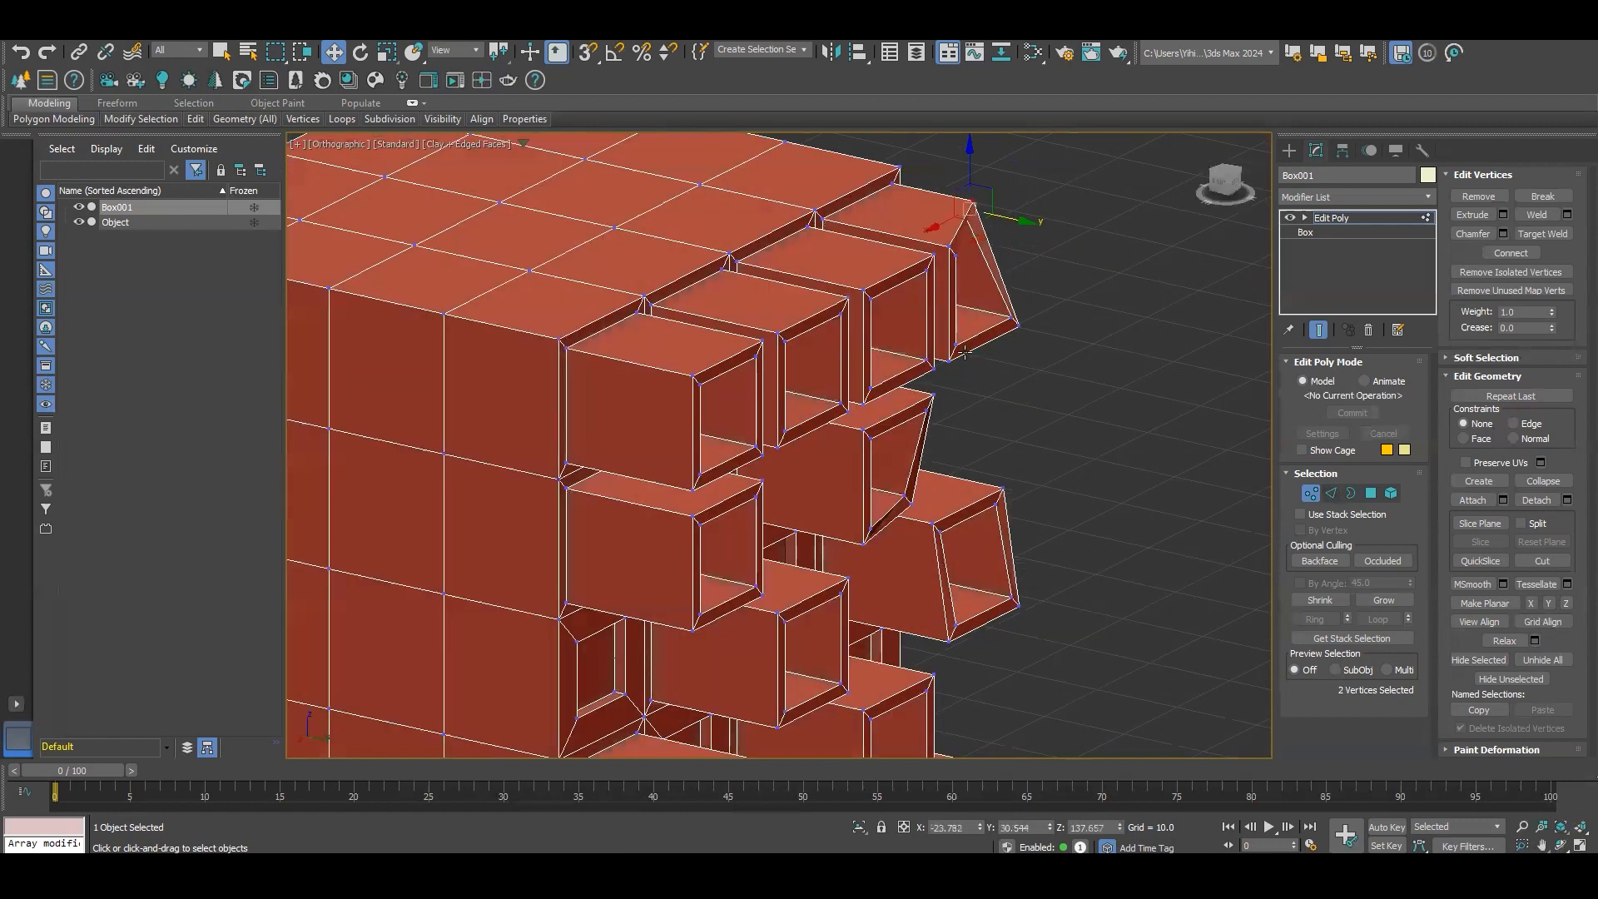
Step: Select both upper front corners of the third-column top-row balcony and pull their four vertices inward to about Y 32.8
middle_click_drag(1020, 231, 868, 320, "alt")
scroll(785, 262, "up", 3)
left_click_drag(681, 296, 734, 241)
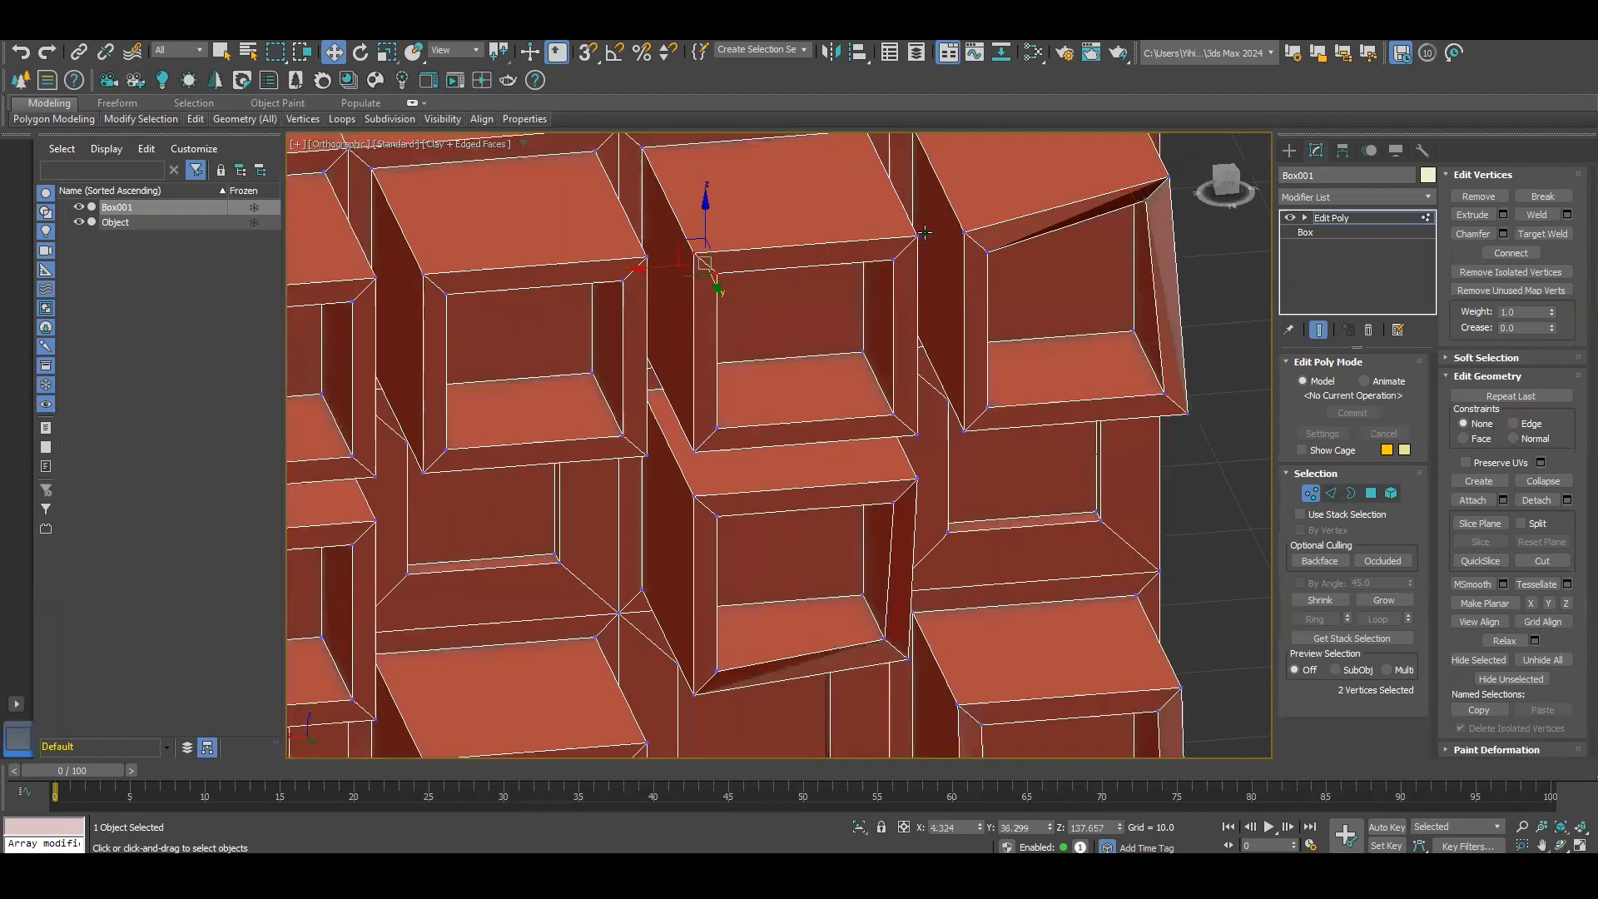
left_click(917, 238, "ctrl")
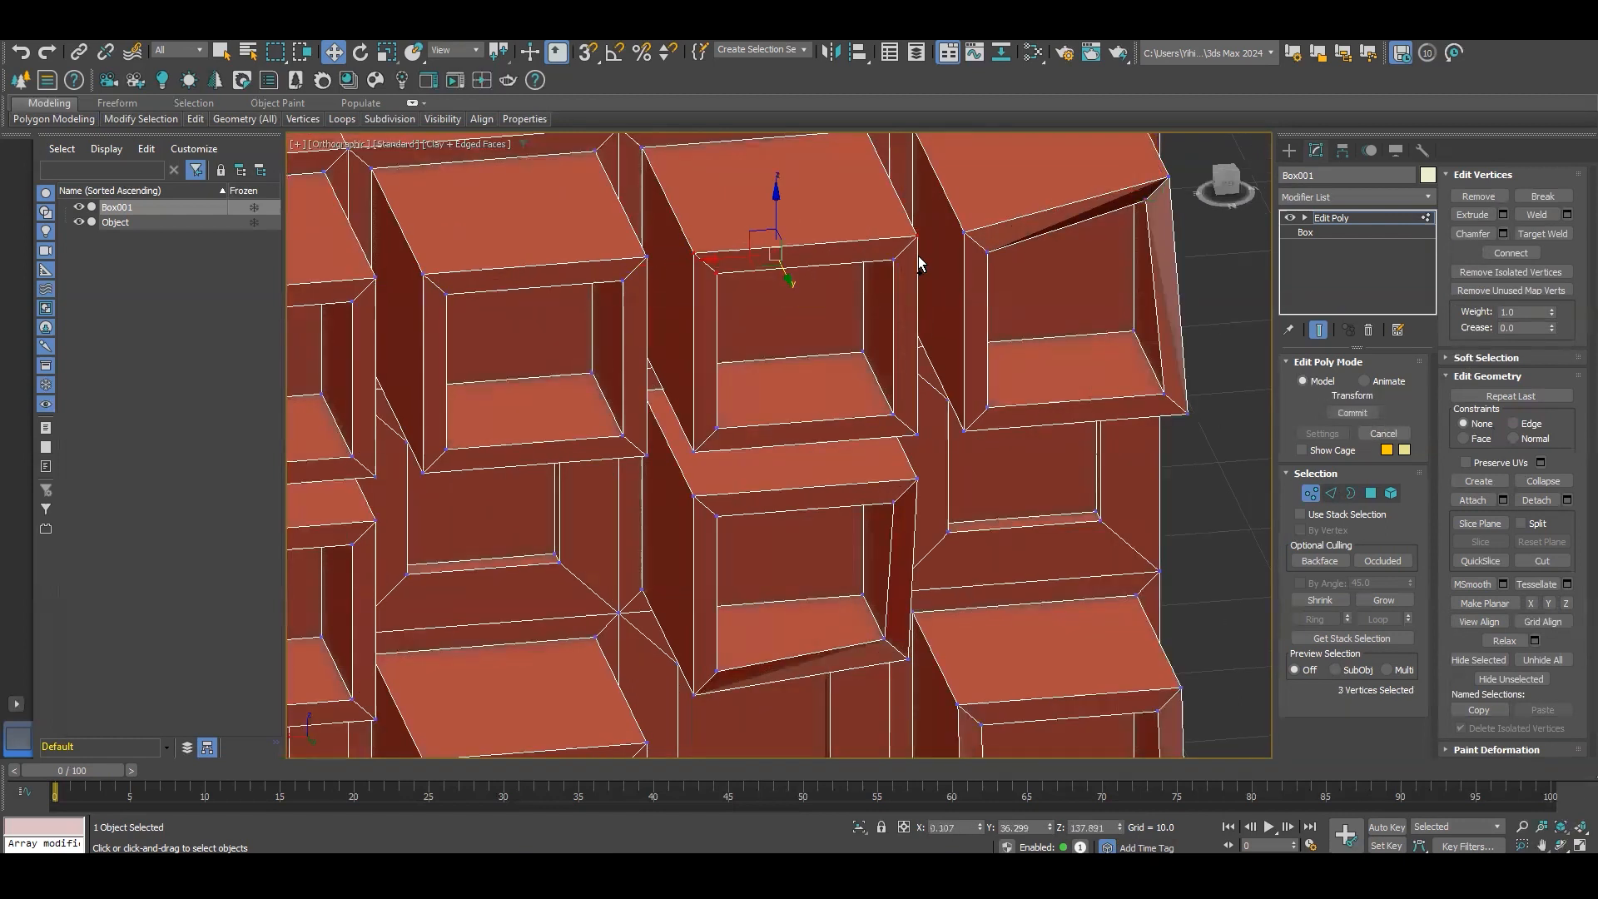
left_click_drag(910, 273, 940, 235, "ctrl")
middle_click_drag(862, 278, 922, 277, "alt")
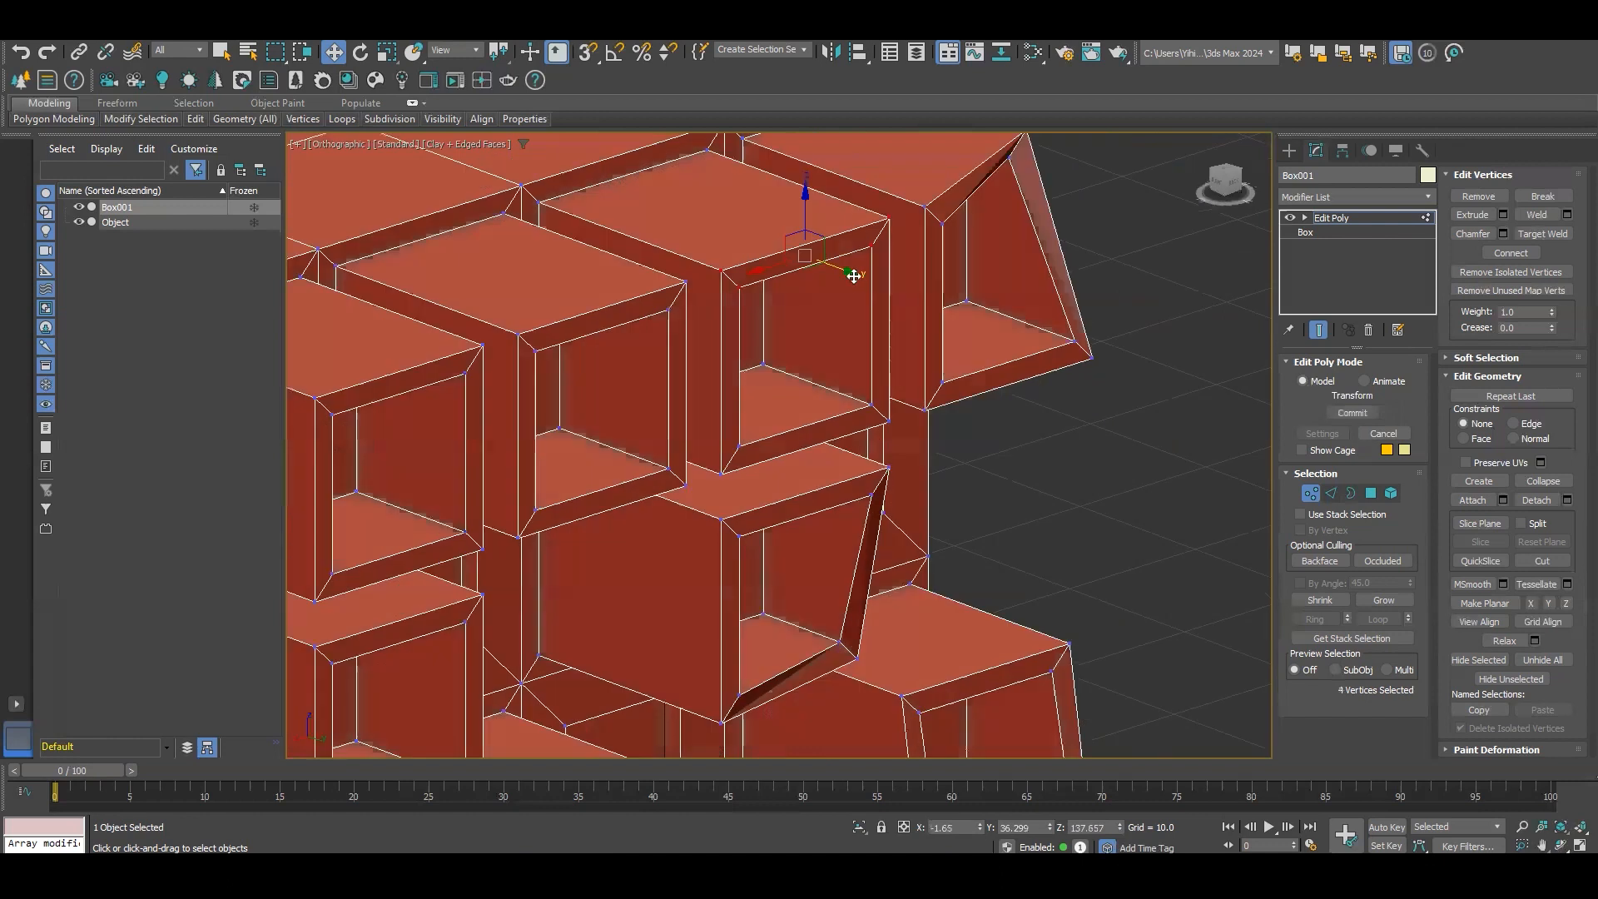
left_click_drag(842, 275, 802, 271)
middle_click_drag(940, 281, 761, 240, "alt")
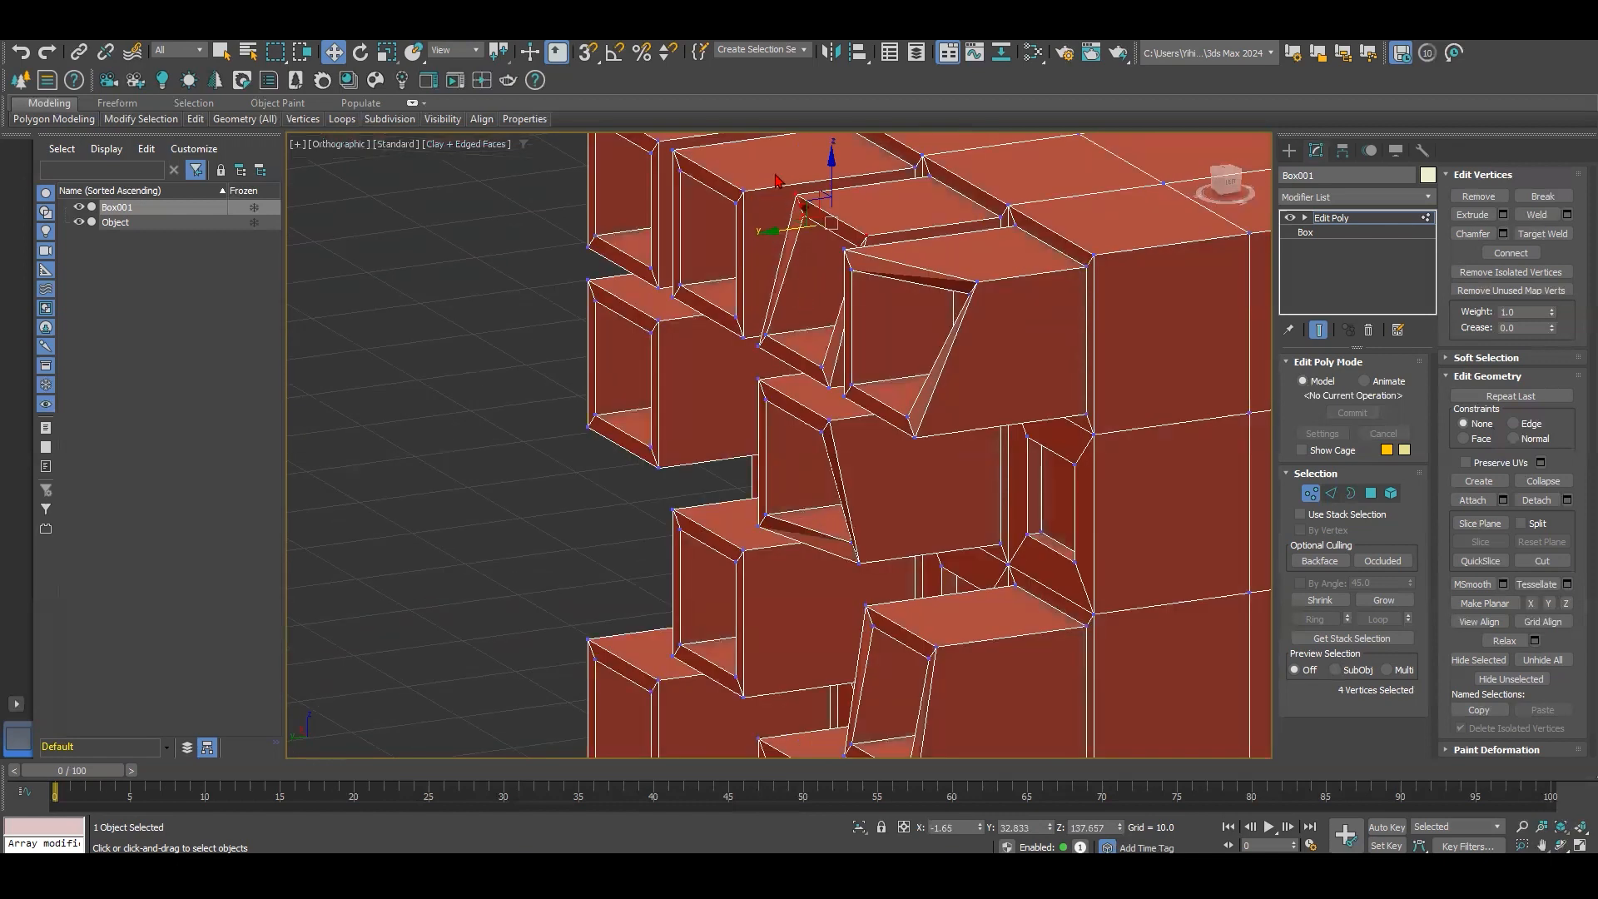
Step: Move the upper left corner vertices of the second-column top-row balcony along Y to about 37.3
left_click_drag(726, 243, 735, 207)
middle_click_drag(735, 207, 737, 276, "alt")
key("ctrl+z")
key("ctrl+z")
key("ctrl+z")
left_click_drag(725, 174, 720, 226)
middle_click_drag(826, 350, 1014, 319, "alt")
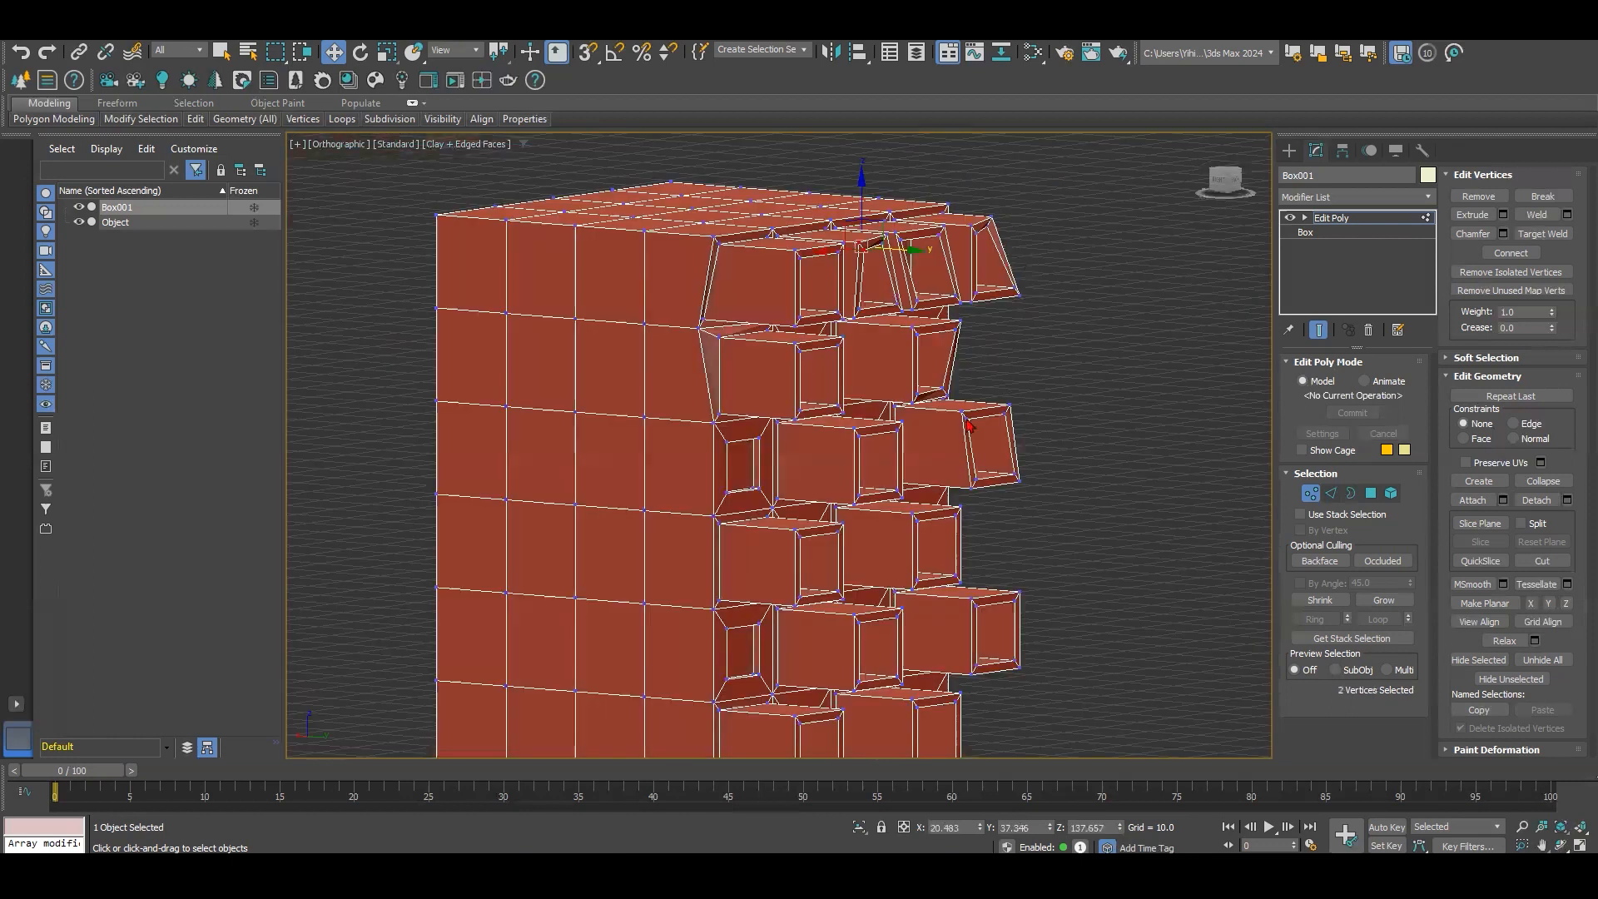
Step: Pull the upper right corner vertices of the rightmost third-row balcony further inward to make its front more angular
scroll(1046, 377, "up", 5)
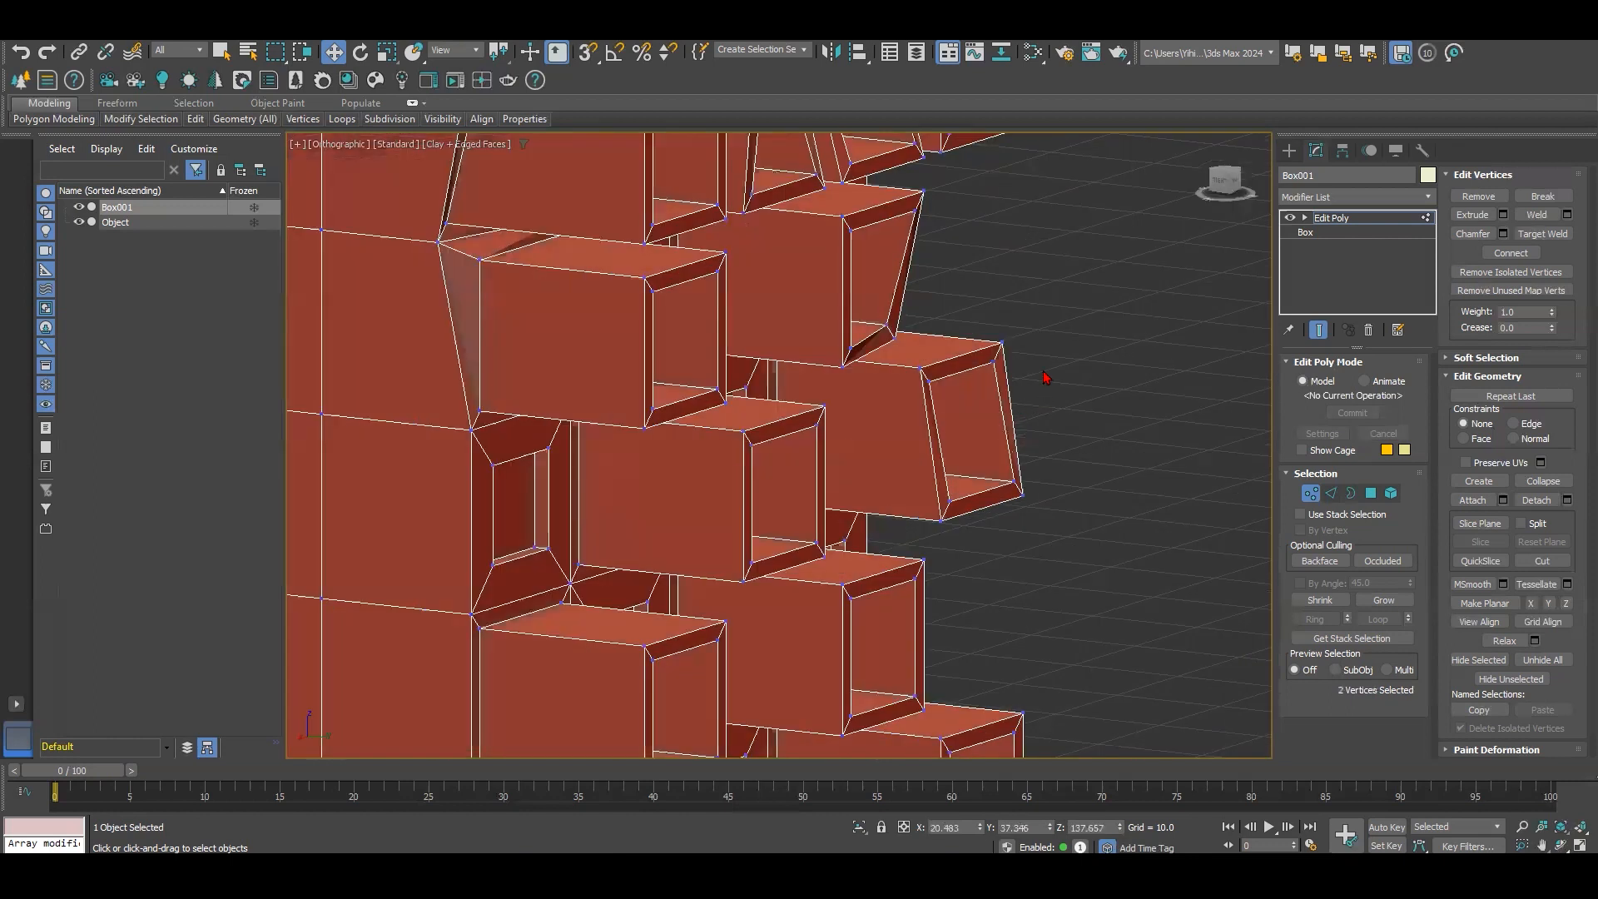
left_click_drag(975, 388, 974, 388)
middle_click_drag(974, 391, 948, 453, "alt")
left_click_drag(1027, 360, 982, 355)
middle_click_drag(982, 354, 697, 396, "alt")
Step: Pull the upper left corner vertices of the leftmost fourth-row balcony inward to about Y 31.9
left_click_drag(659, 373, 704, 361)
middle_click_drag(777, 356, 952, 389, "alt")
scroll(953, 389, "up", 6)
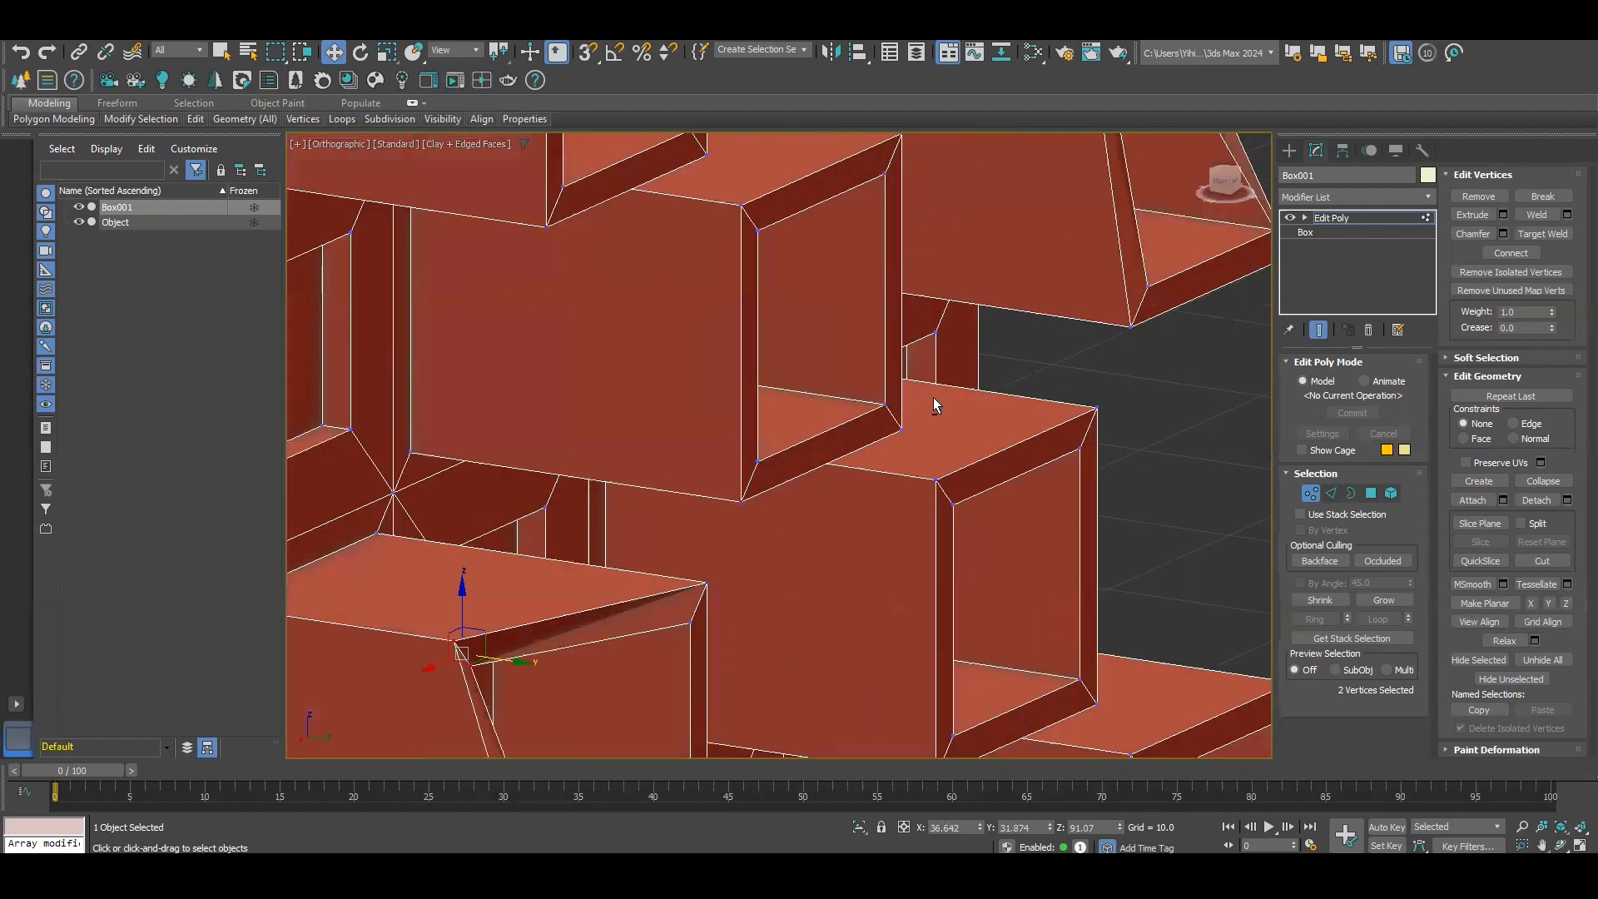
Step: Pull the lower right corner vertices of the second-column balcony in the third row inward
scroll(956, 411, "down", 5)
left_click_drag(940, 399, 939, 384, "ctrl")
scroll(1029, 408, "down", 1)
middle_click_drag(890, 402, 777, 441, "alt")
scroll(824, 403, "down", 3)
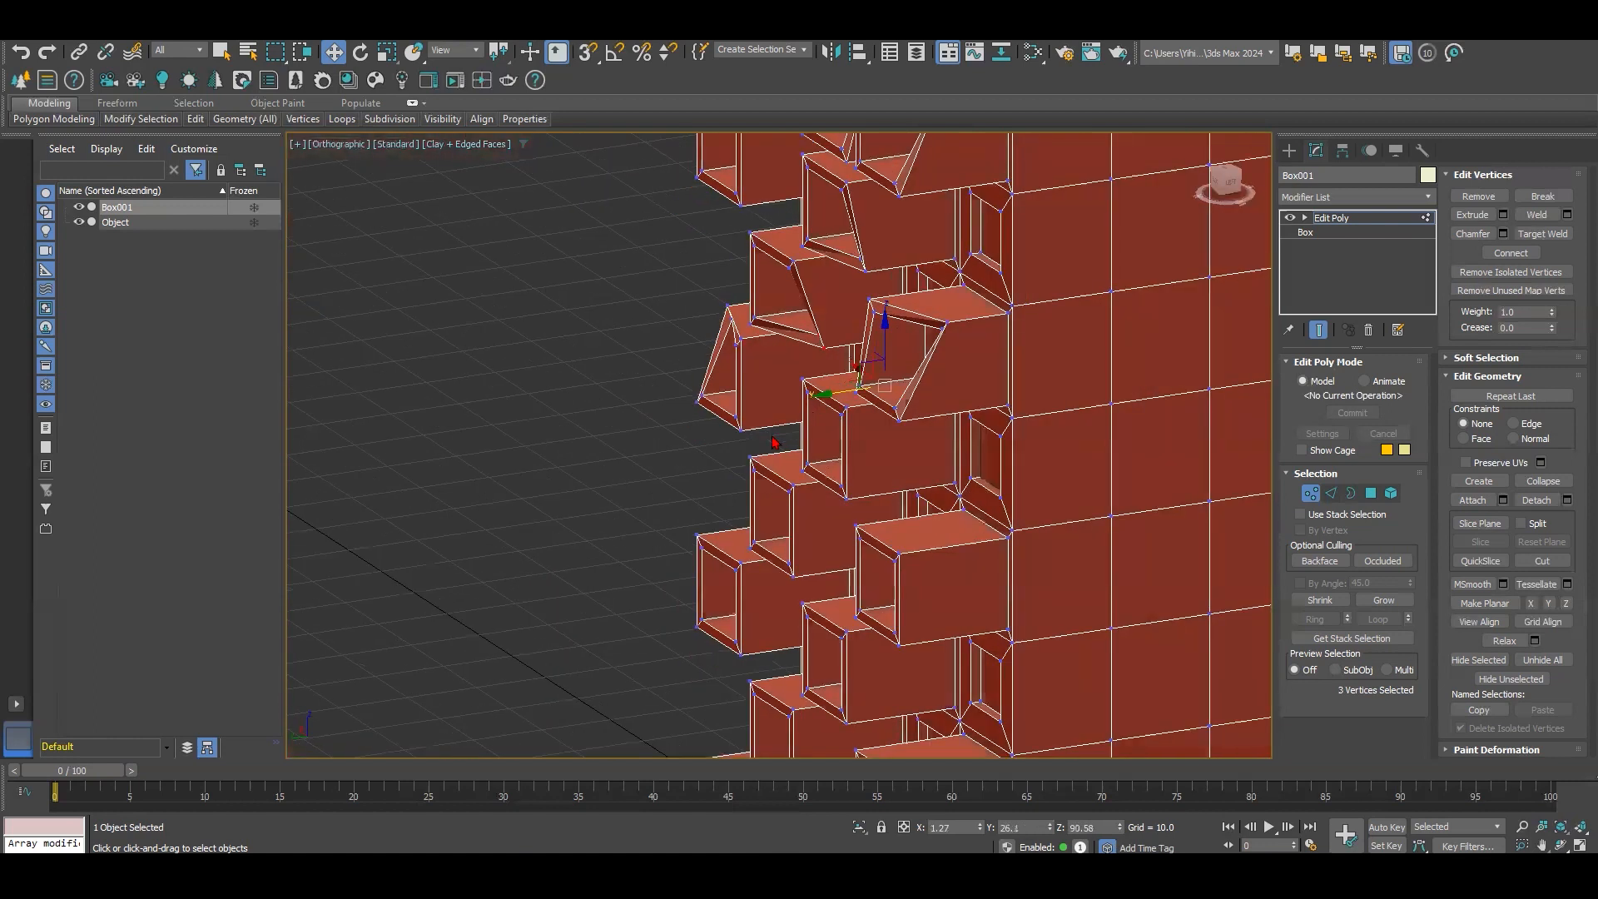
Step: Pull the upper left corner vertices of the second-column balcony in the fifth row inward to about Y 32.6
scroll(774, 442, "up", 3)
mouse_move(746, 450)
left_mouse_down()
mouse_move(721, 524)
mouse_move(732, 474)
mouse_move(760, 467)
left_mouse_up()
middle_click_drag(760, 466, 867, 521, "alt")
scroll(965, 511, "up", 2)
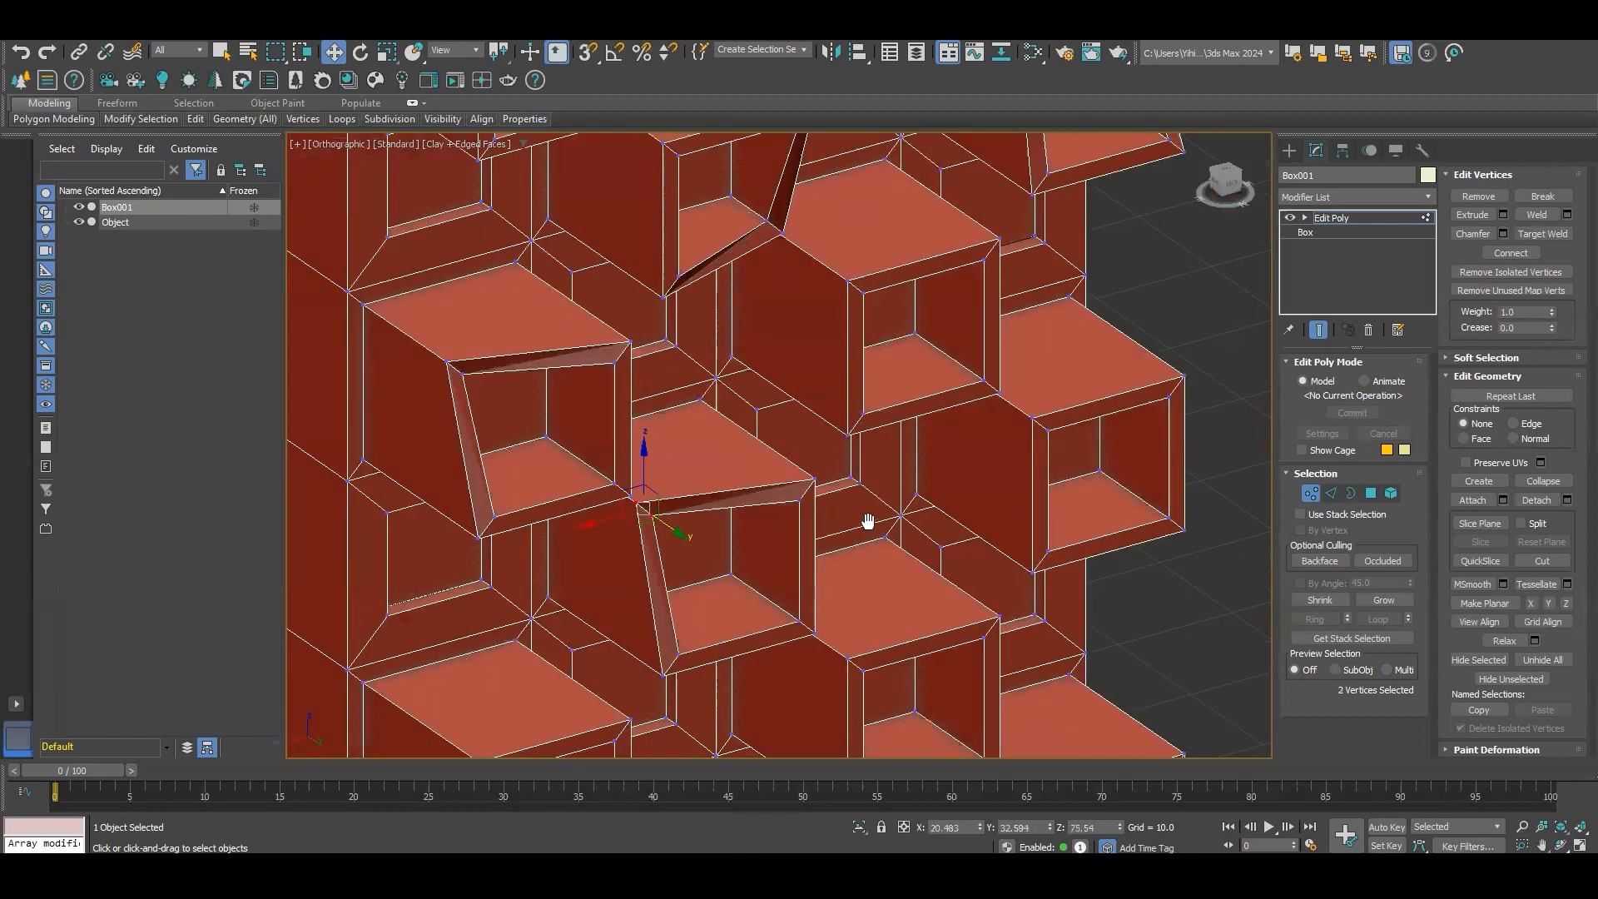
Step: Pull the upper right corner vertices of the third-column balcony in the fourth row inward
middle_click_drag(873, 343, 892, 241, "alt")
left_click_drag(907, 240, 881, 288)
middle_click_drag(881, 287, 892, 338, "alt")
mouse_move(826, 360)
left_mouse_down()
mouse_move(848, 329)
mouse_move(827, 342)
left_mouse_up()
Step: Pull the upper left corner vertices of the leftmost sixth-row balcony inward to about Y 32 and undo the surplus move
middle_click_drag(827, 341, 966, 308, "alt")
middle_click_drag(781, 481, 687, 367, "alt")
left_click_drag(574, 224, 679, 317)
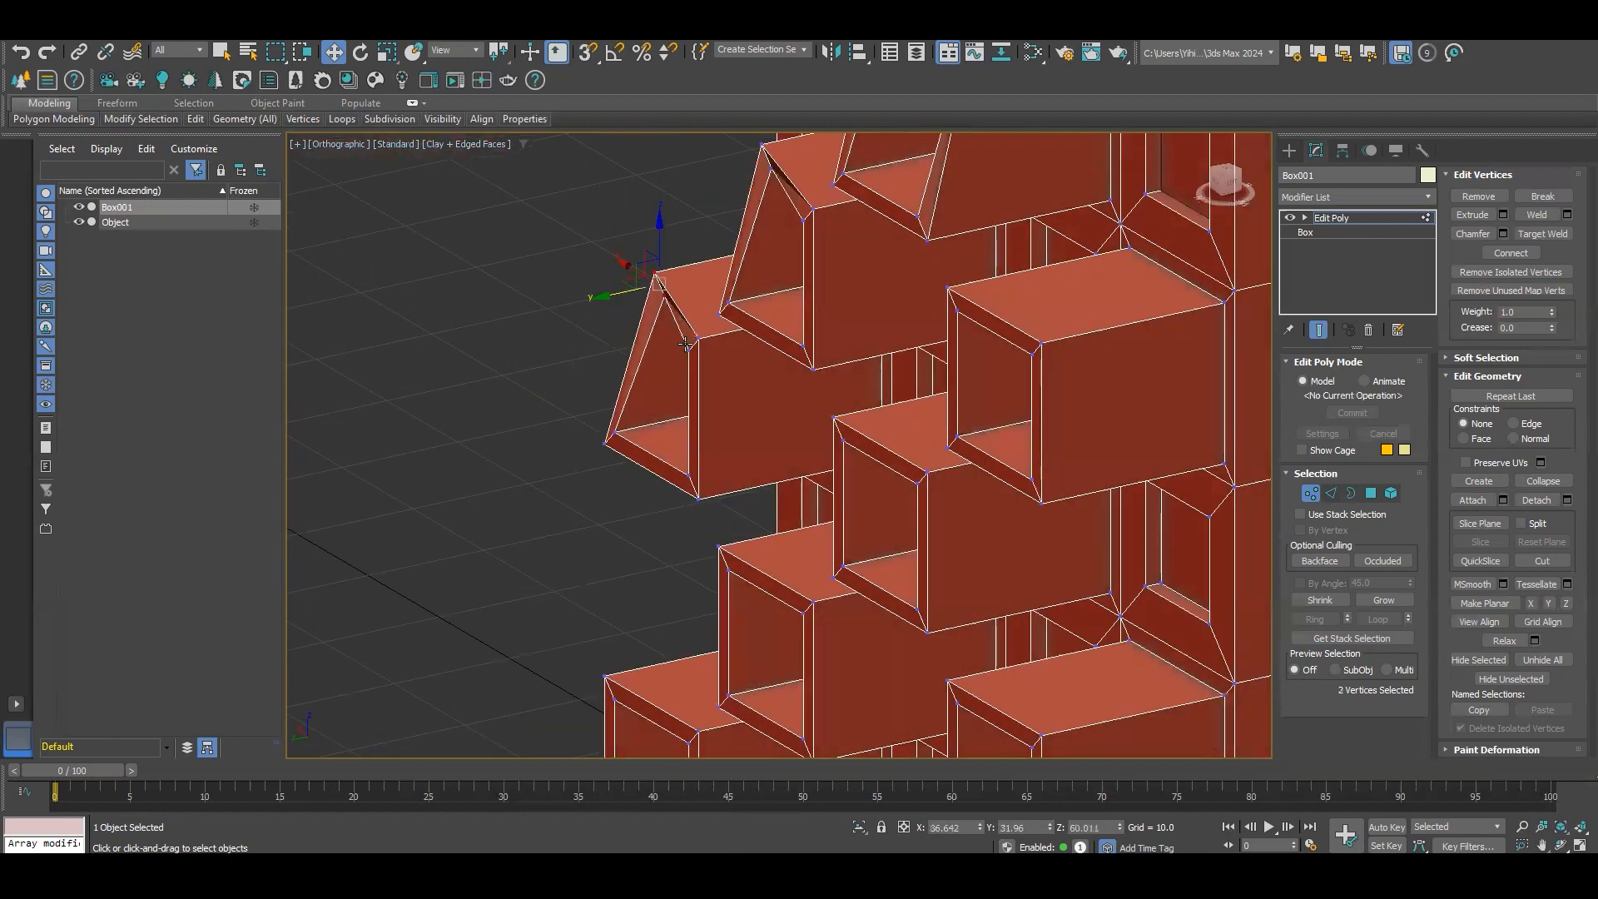
left_click_drag(565, 308, 678, 323)
left_click_drag(621, 315, 661, 312)
key("ctrl+z")
Step: Move the upper right corner vertices of the third-column balcony in the sixth row to slant its front
middle_click_drag(721, 395, 946, 391, "alt")
left_click_drag(835, 190, 812, 257)
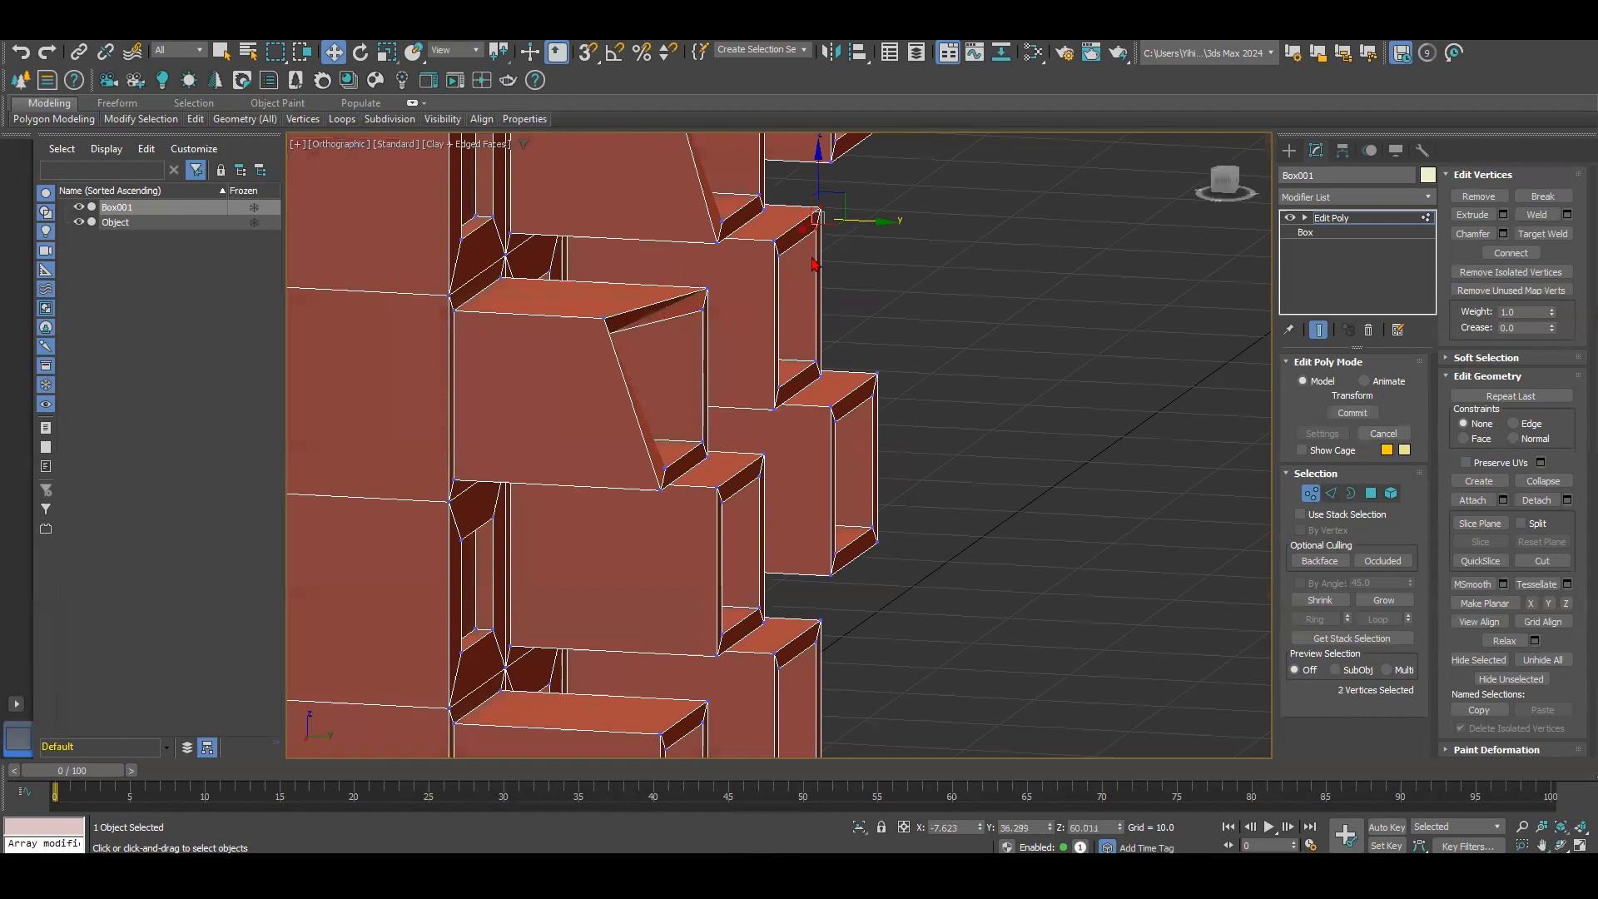
middle_click_drag(831, 301, 856, 284, "alt")
left_click_drag(739, 259, 814, 231)
middle_click_drag(878, 349, 841, 357, "alt")
Step: Pull the lower right corner vertices of the lowest balcony in the rightmost column inward to about Y 33.2
left_click_drag(968, 541, 895, 598)
left_click_drag(902, 531, 907, 449)
middle_click_drag(908, 449, 854, 446, "alt")
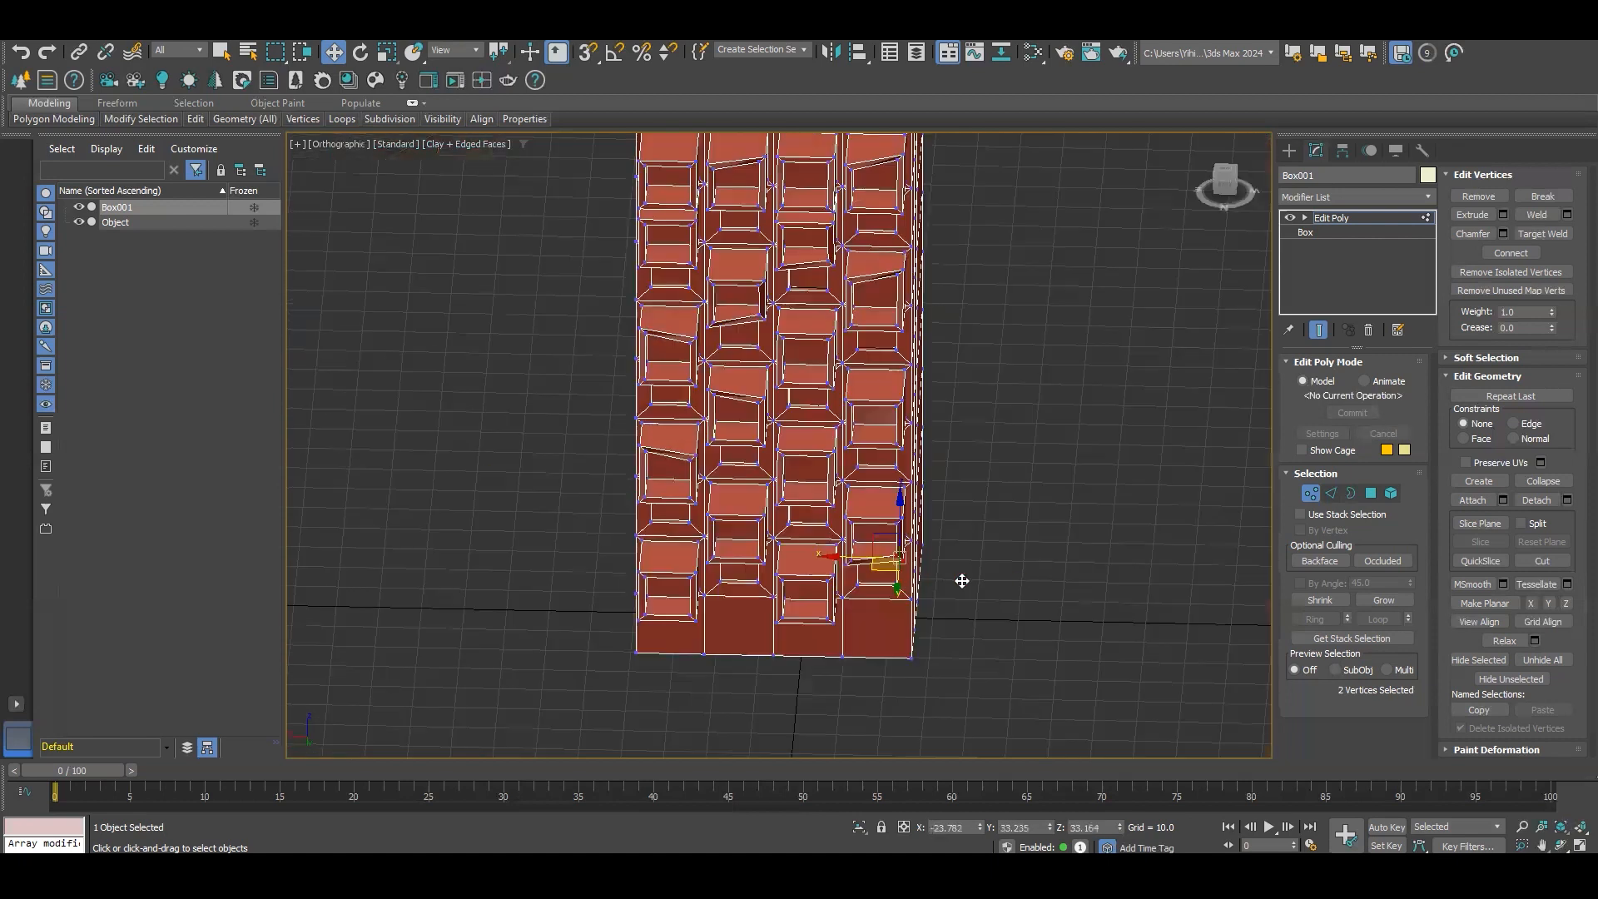
Step: Pull the lower right corner vertices of the rightmost-column balcony in the fifth row inward to about Y 32
middle_click_drag(962, 581, 1028, 533, "alt")
scroll(1029, 534, "up", 1)
scroll(881, 359, "up", 6)
left_click_drag(1022, 432, 915, 566)
middle_click_drag(945, 548, 963, 510, "alt")
left_click_drag(963, 510, 859, 525)
middle_click_drag(866, 441, 802, 439, "alt")
left_click(803, 349)
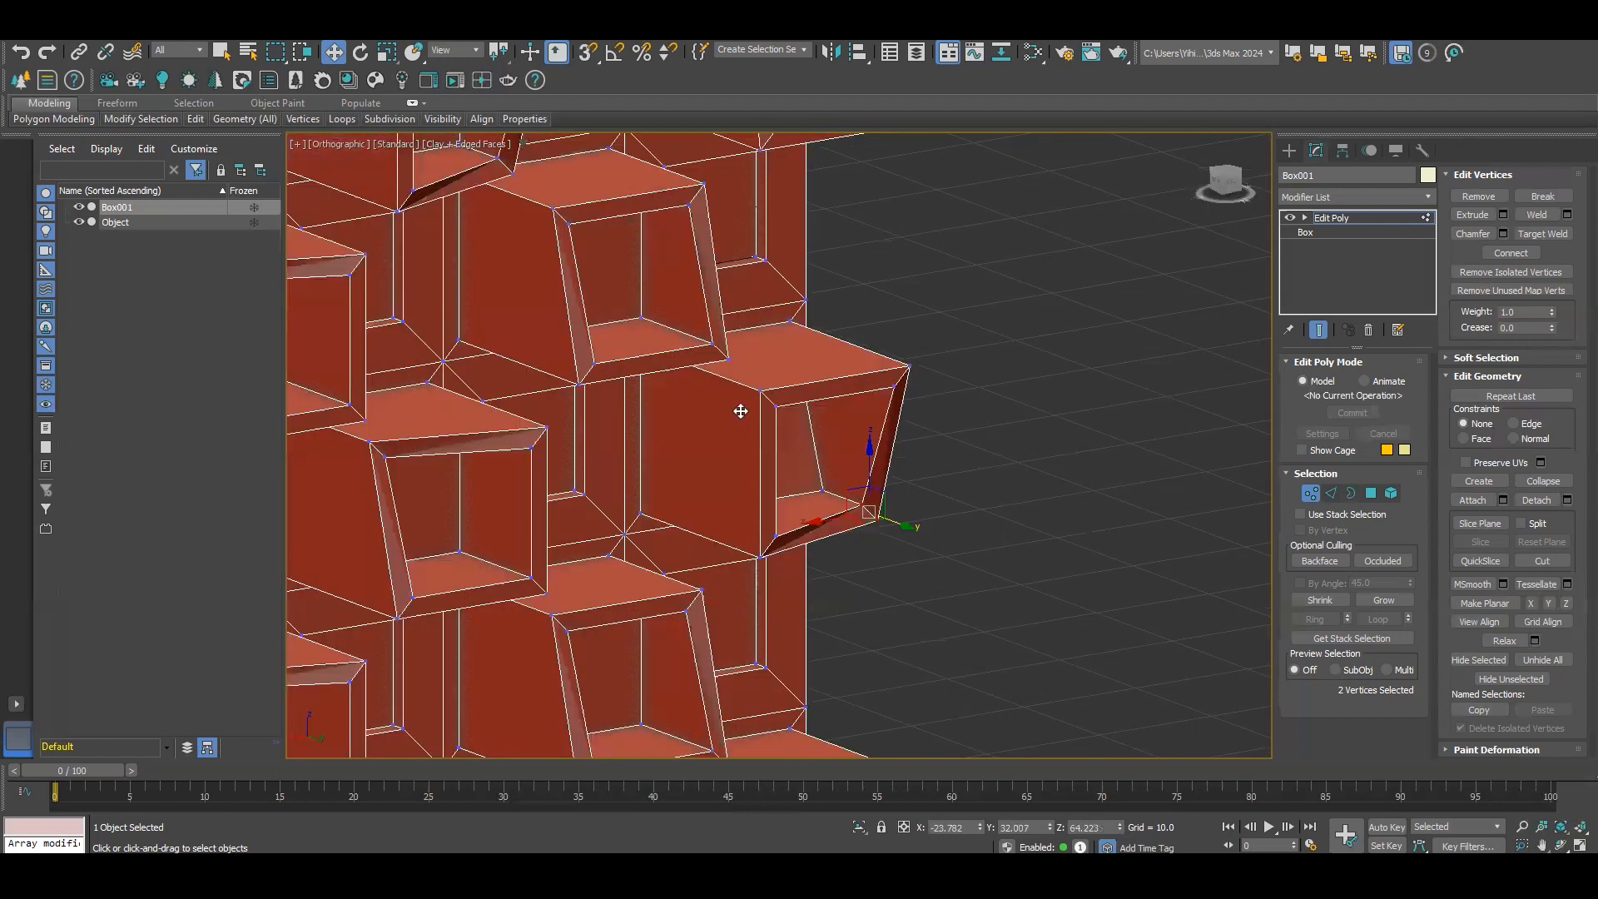
Step: Undo the latest changes and pull the upper left corner vertices of the rightmost fifth-row balcony inward
key("ctrl+z")
key("ctrl+z")
key("ctrl+z")
key("ctrl+z")
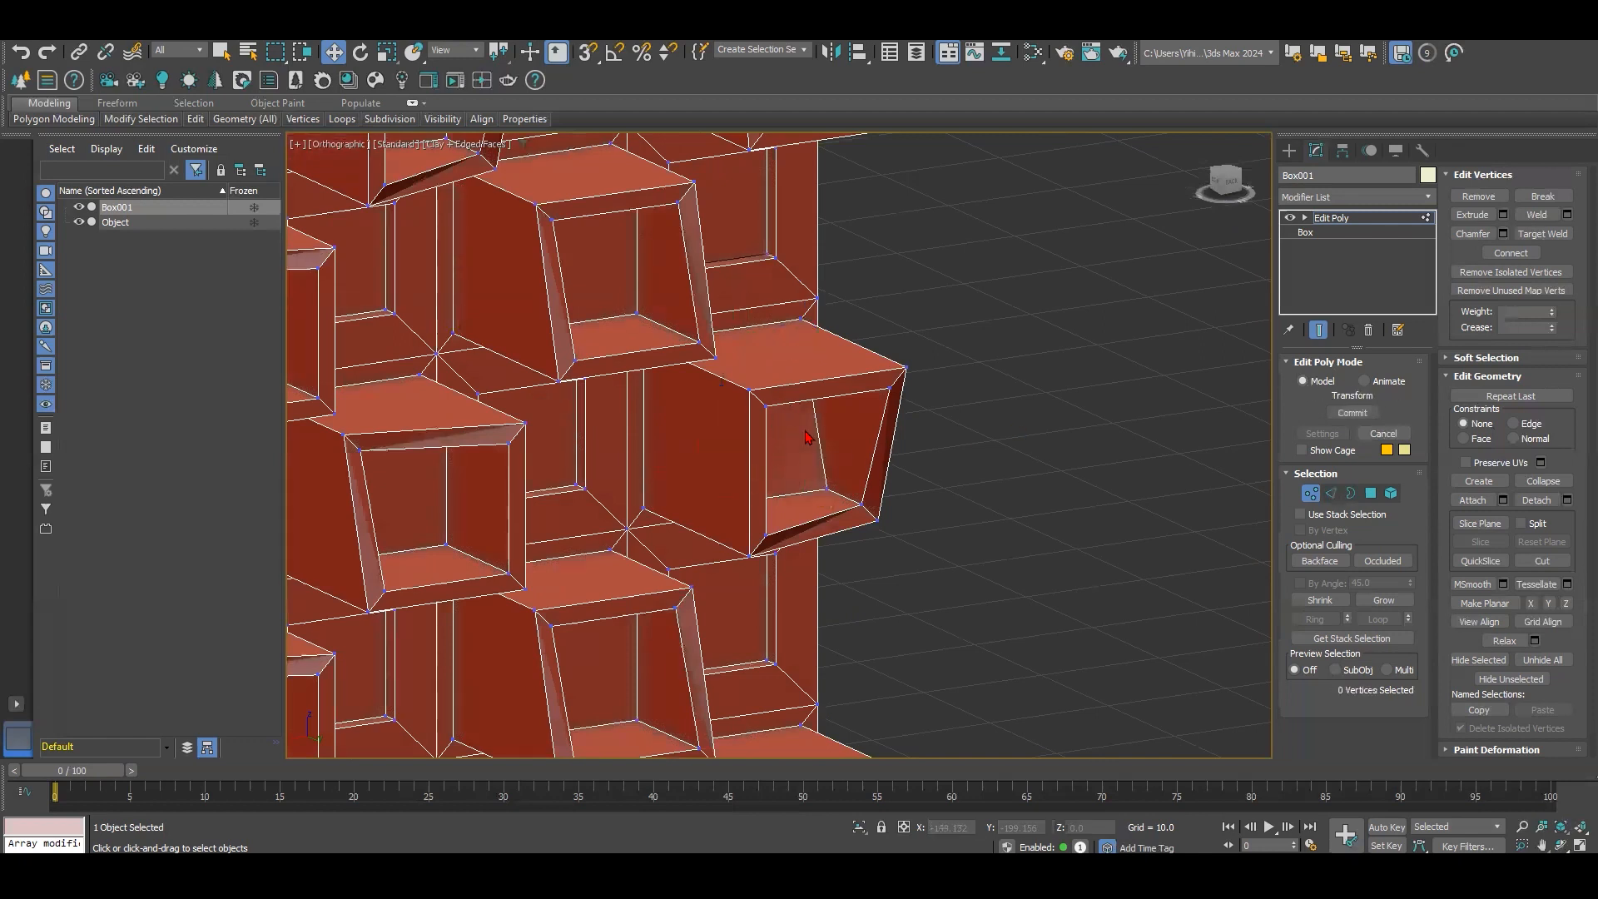
key("ctrl+z")
left_click_drag(860, 349, 802, 373)
left_click(981, 422)
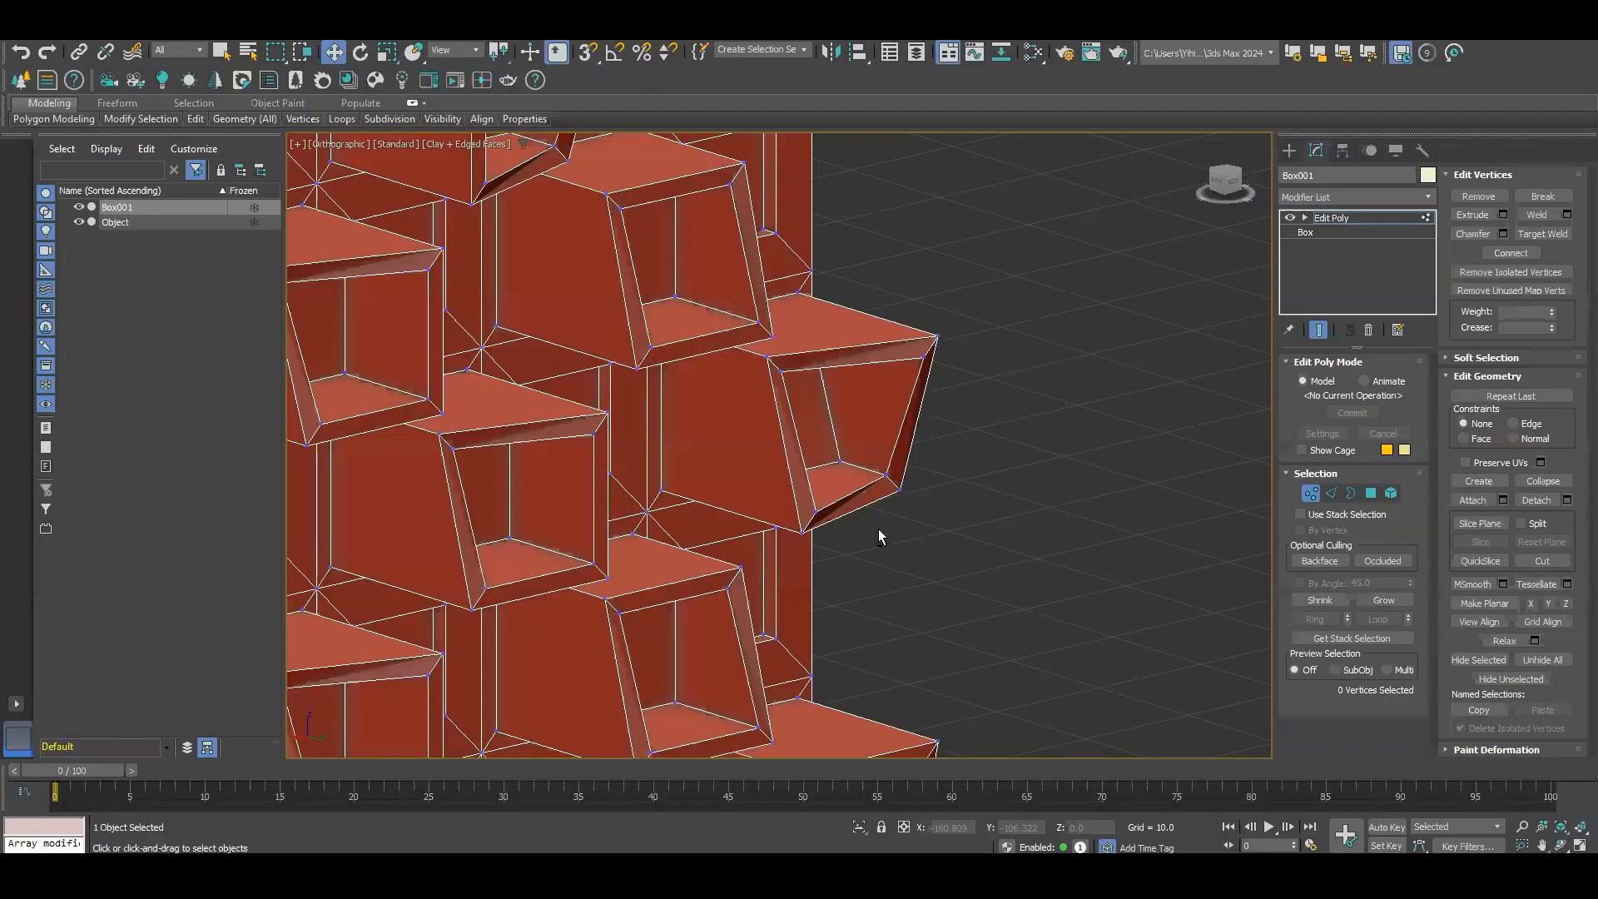
Step: Leave vertex editing and clone the whole building as one independent copy beside the original at about Y 107
scroll(813, 551, "down", 5)
middle_click_drag(924, 547, 807, 329, "alt")
middle_click_drag(784, 399, 832, 476, "alt")
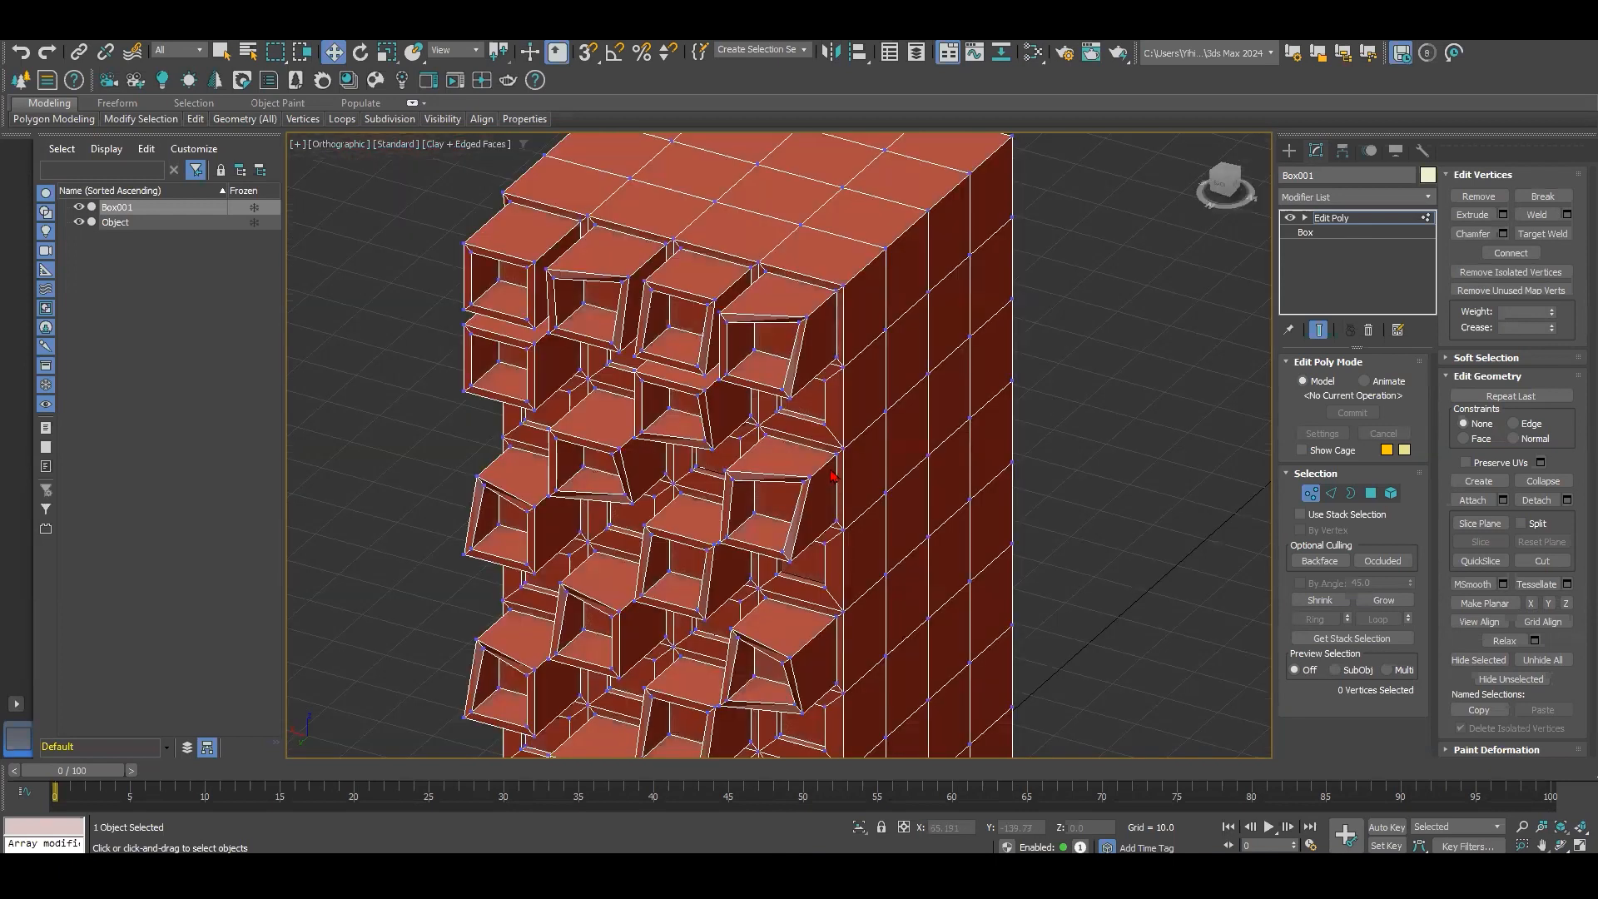
middle_click_drag(874, 386, 854, 375, "alt")
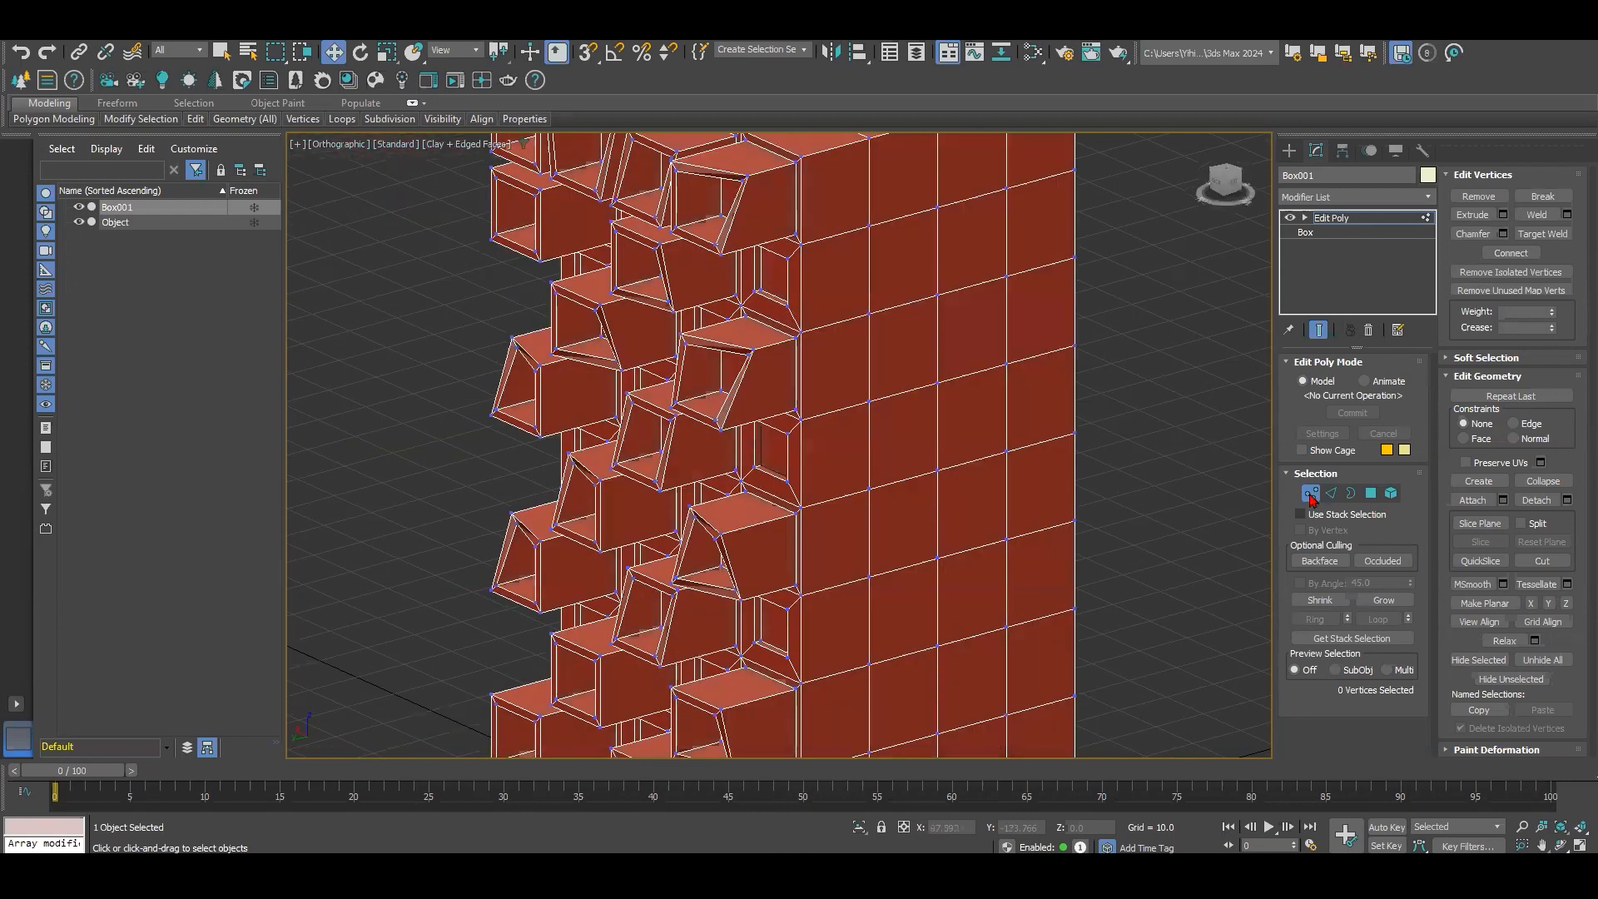
left_click(1310, 493)
scroll(998, 487, "down", 6)
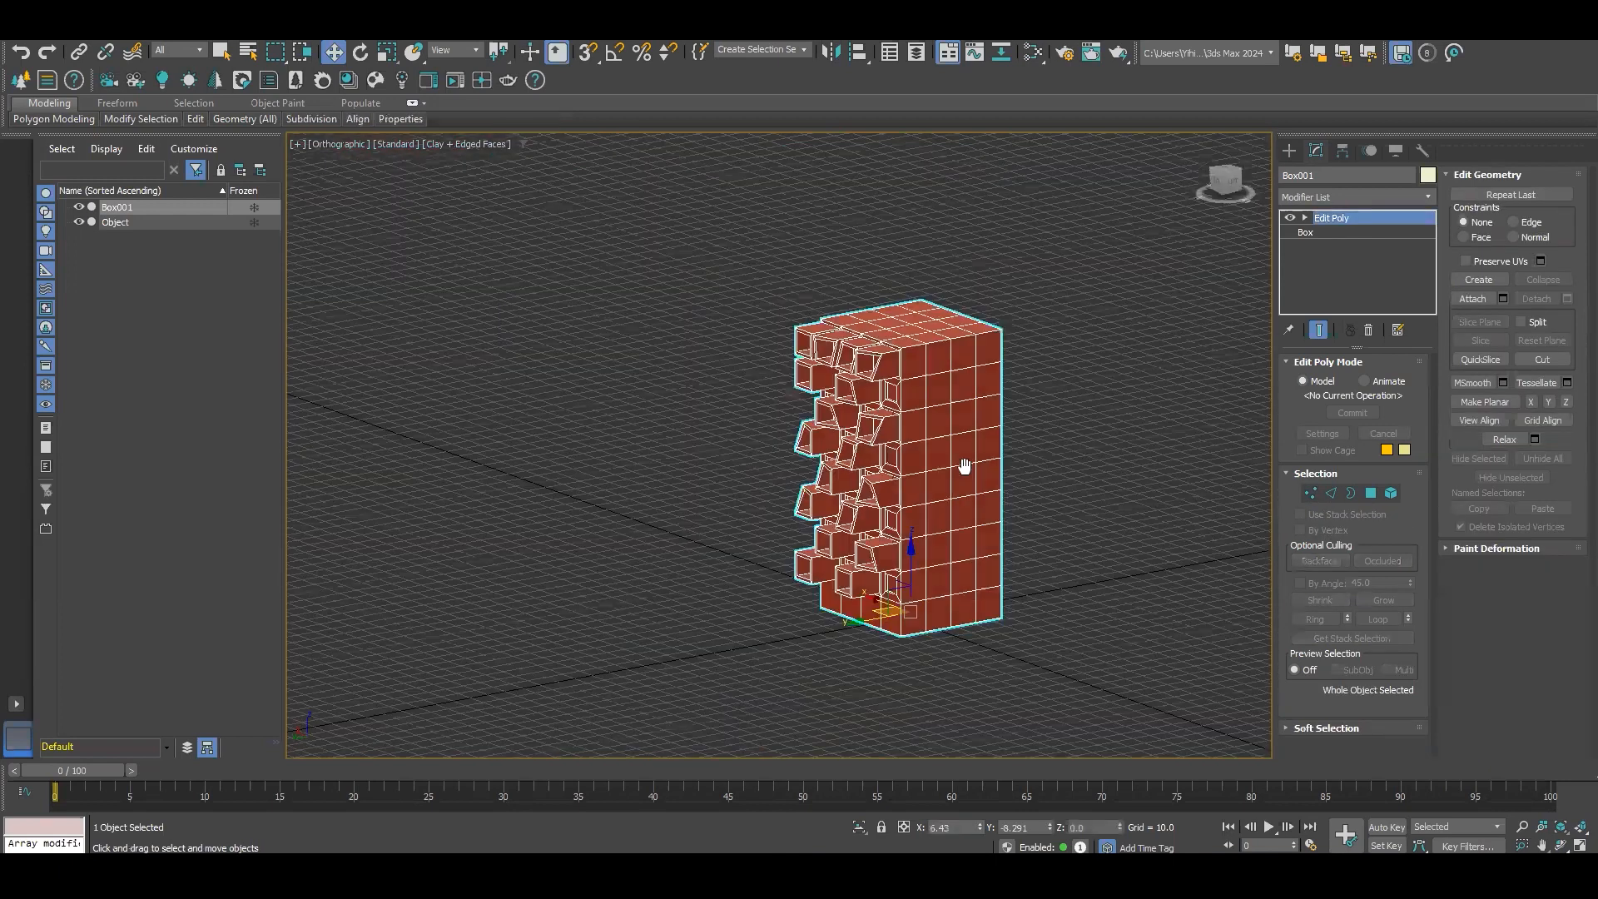
scroll(965, 468, "up", 2)
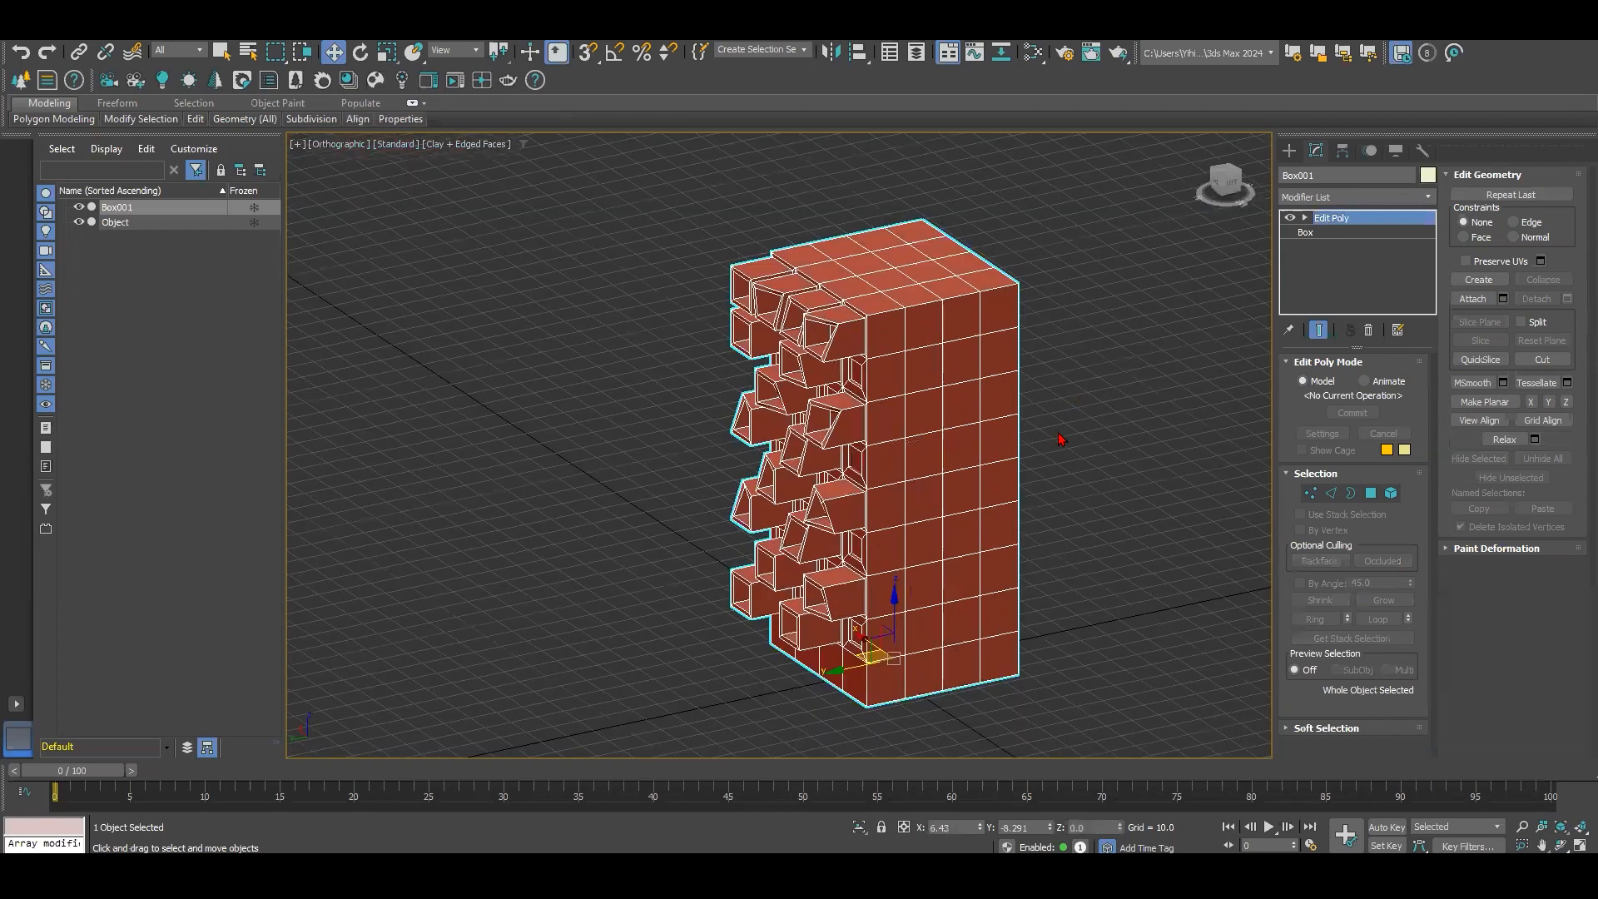
left_click_drag(872, 653, 569, 717, "shift")
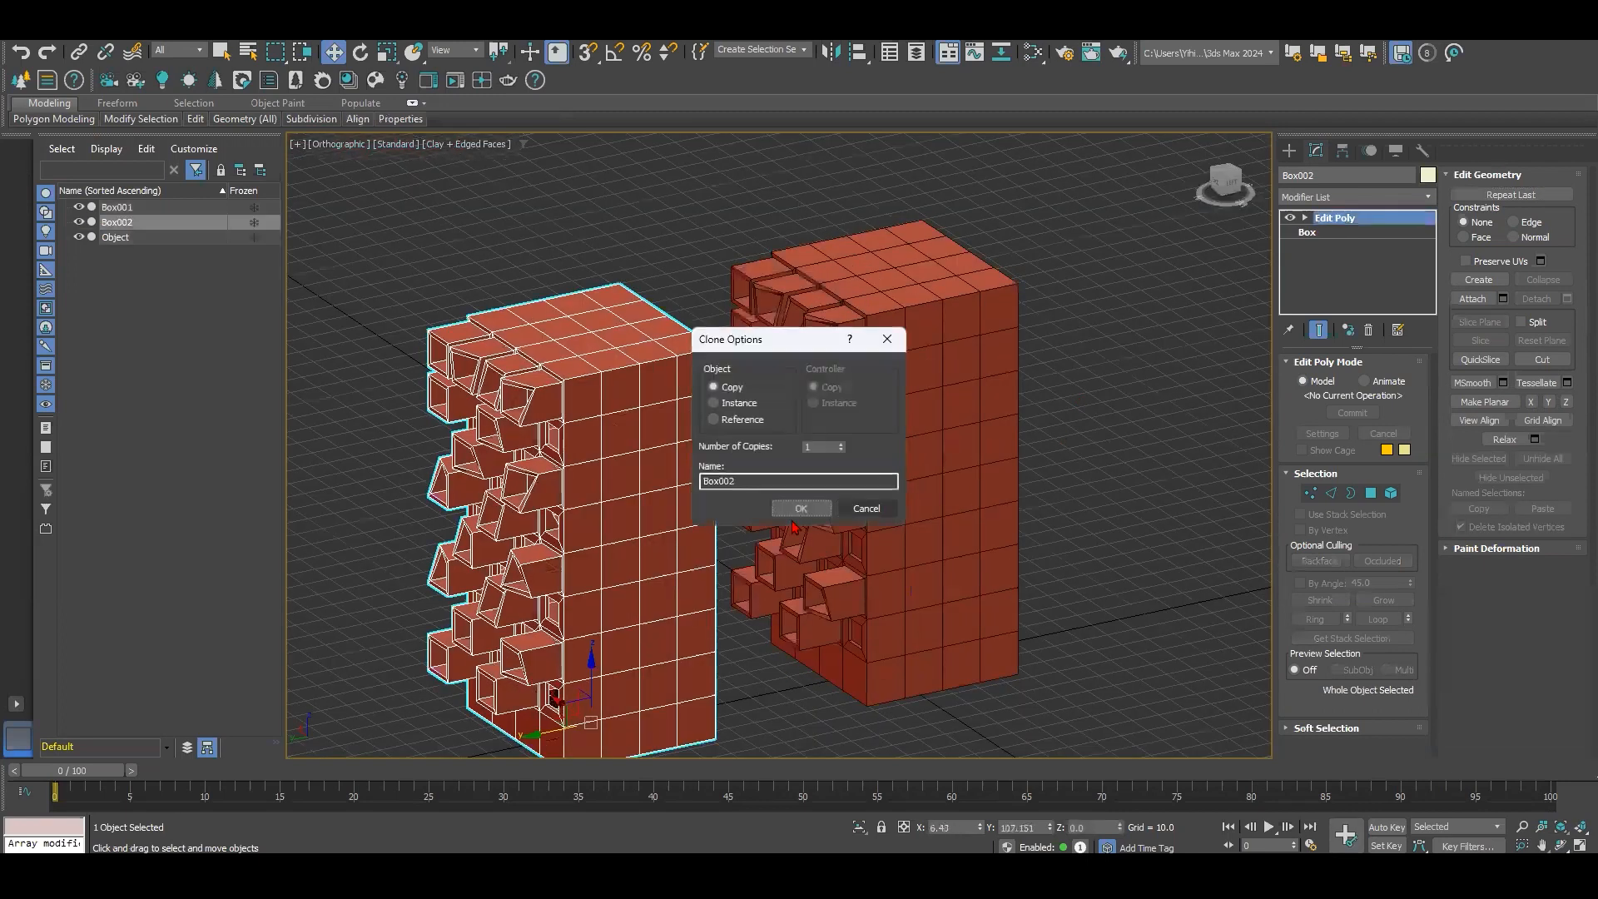
left_click(799, 509)
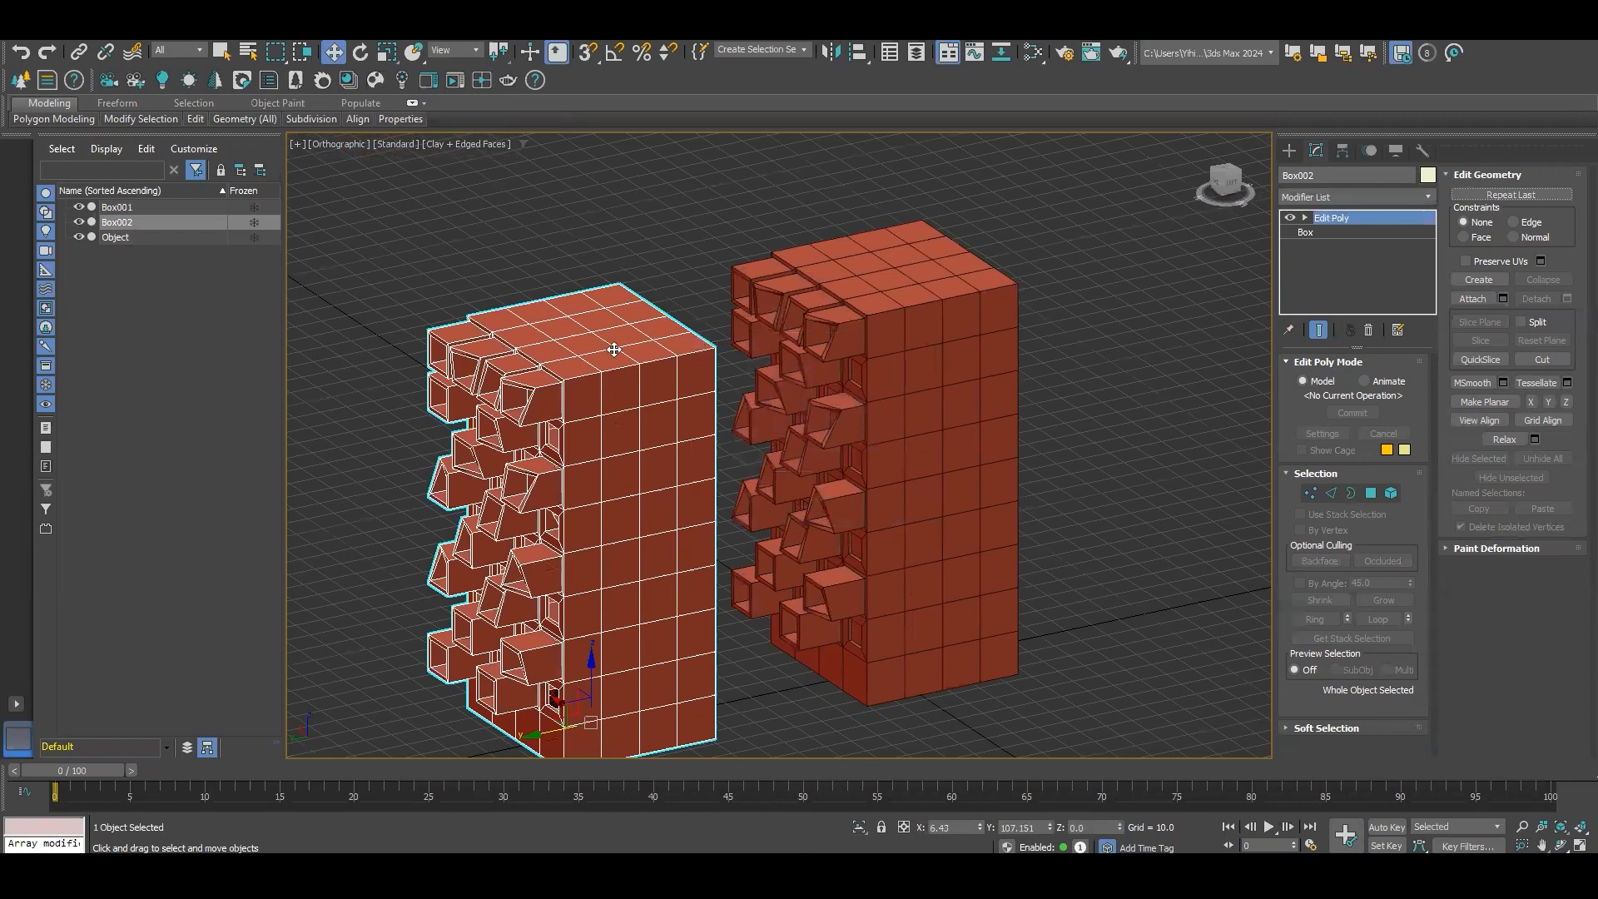
Step: Delete the copied building's Edit Poly modifier and add a fresh Edit Poly modifier to its base box
middle_click_drag(1030, 321, 1233, 283)
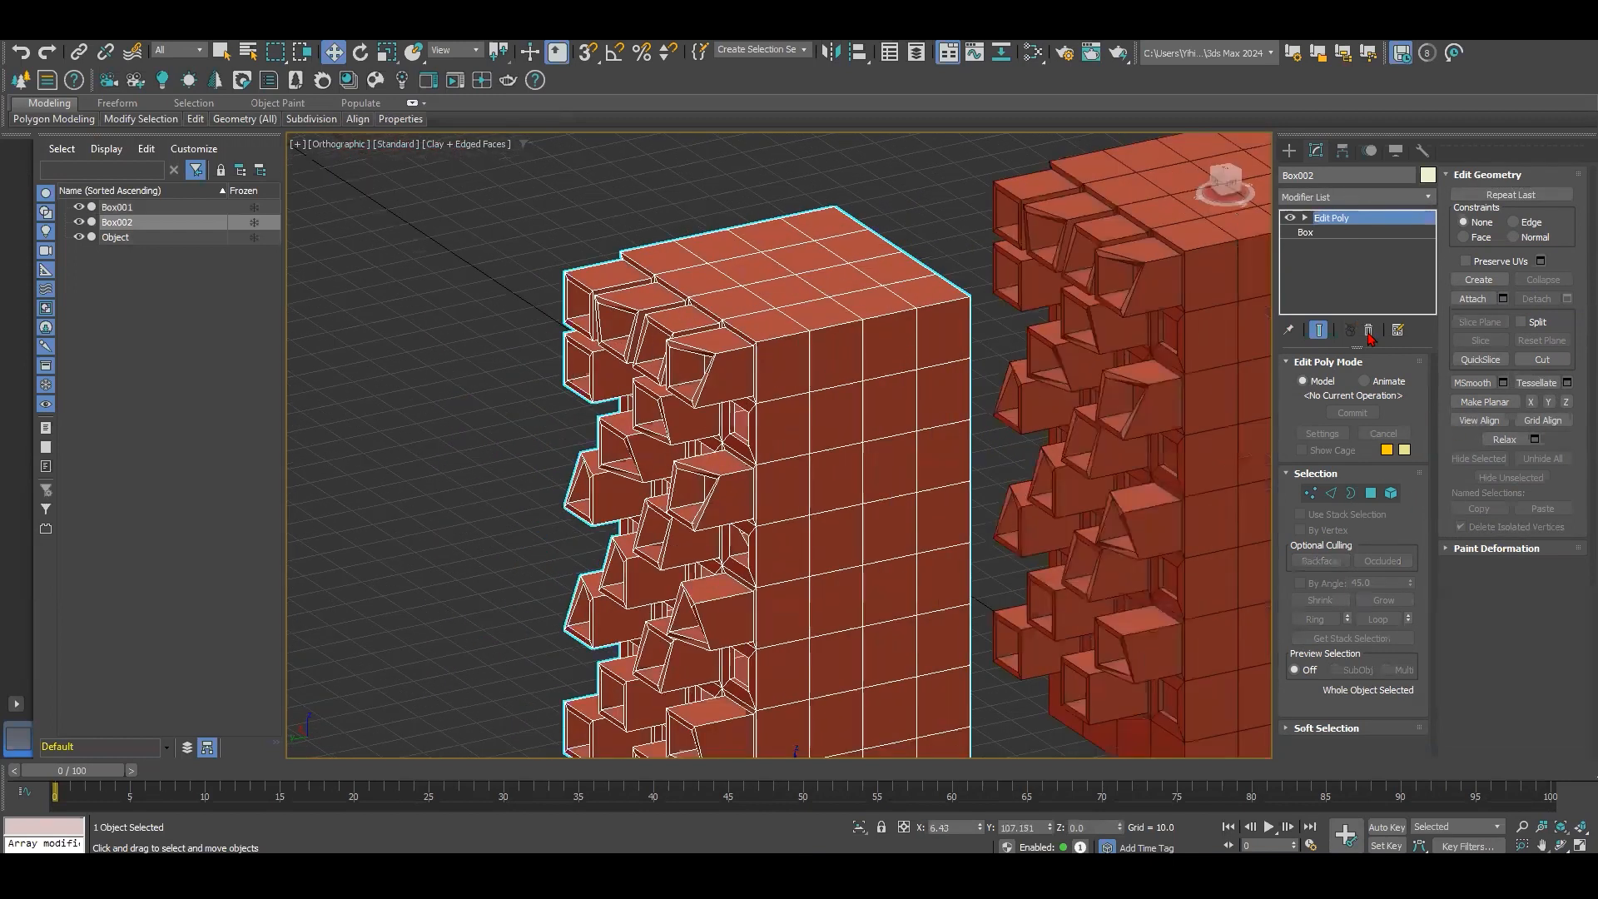
left_click(1369, 332)
left_click(1328, 198)
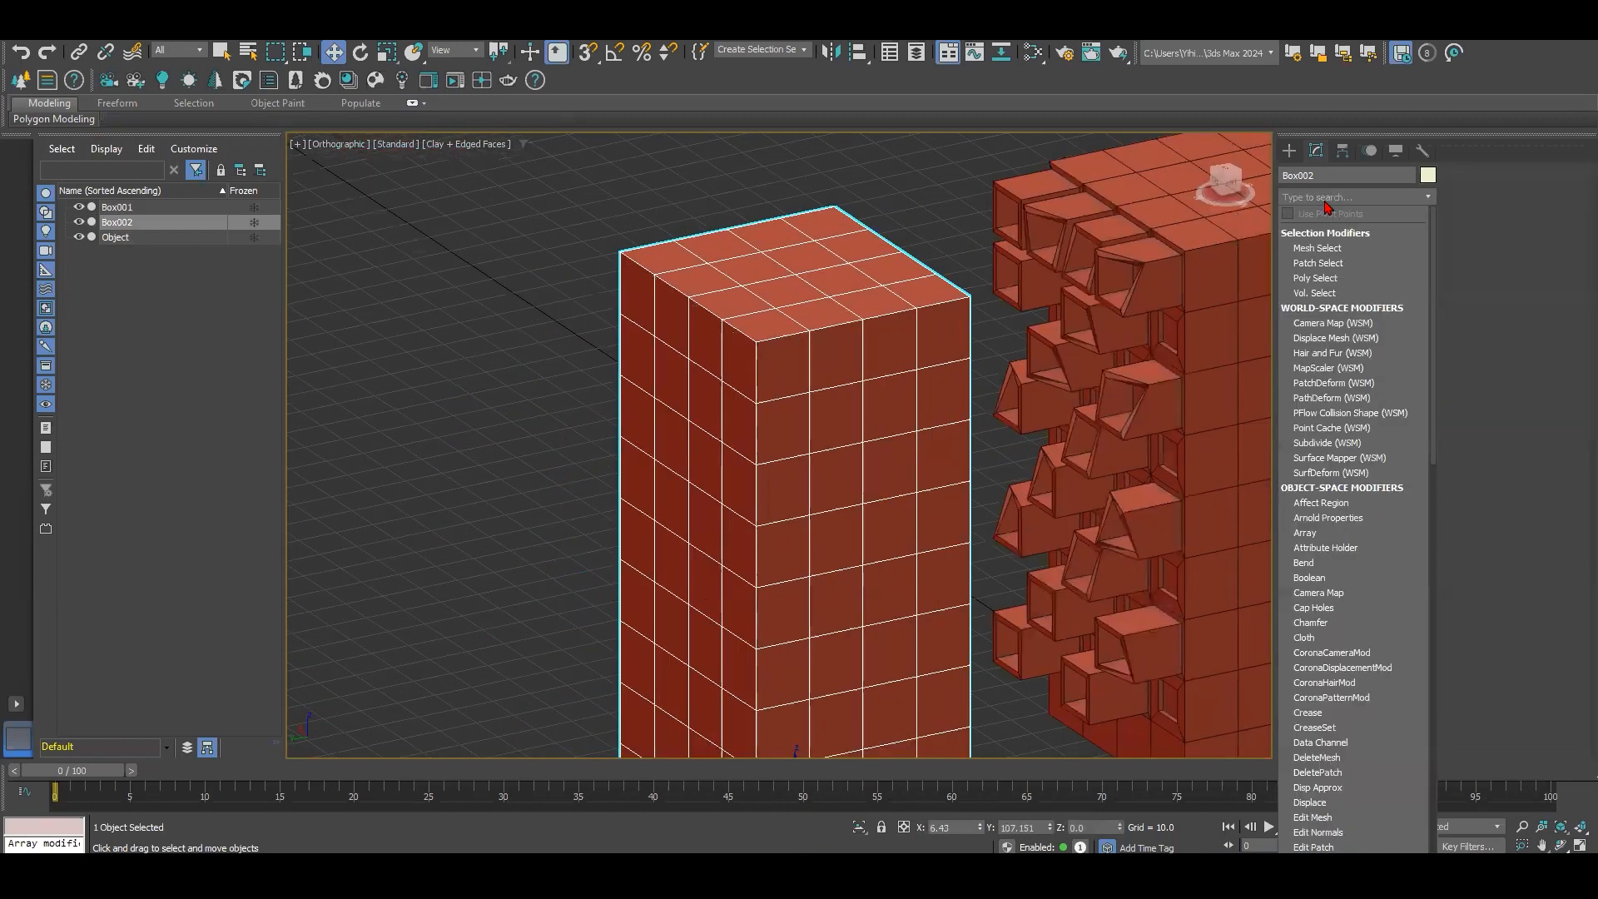
left_click(1345, 203)
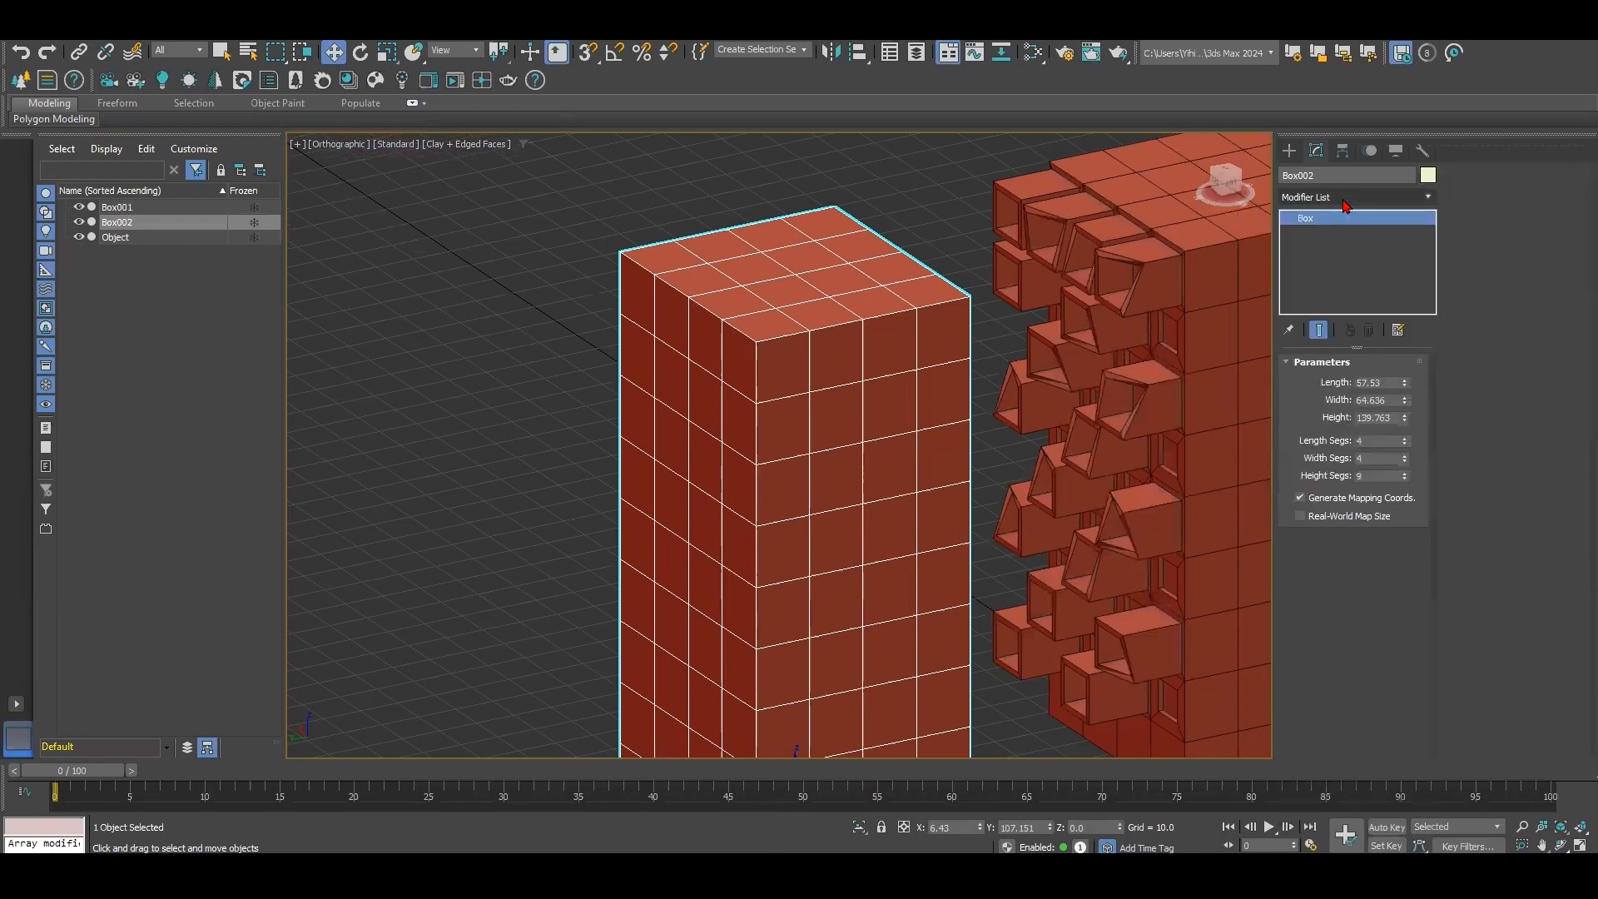
left_click(1345, 203)
type("ED")
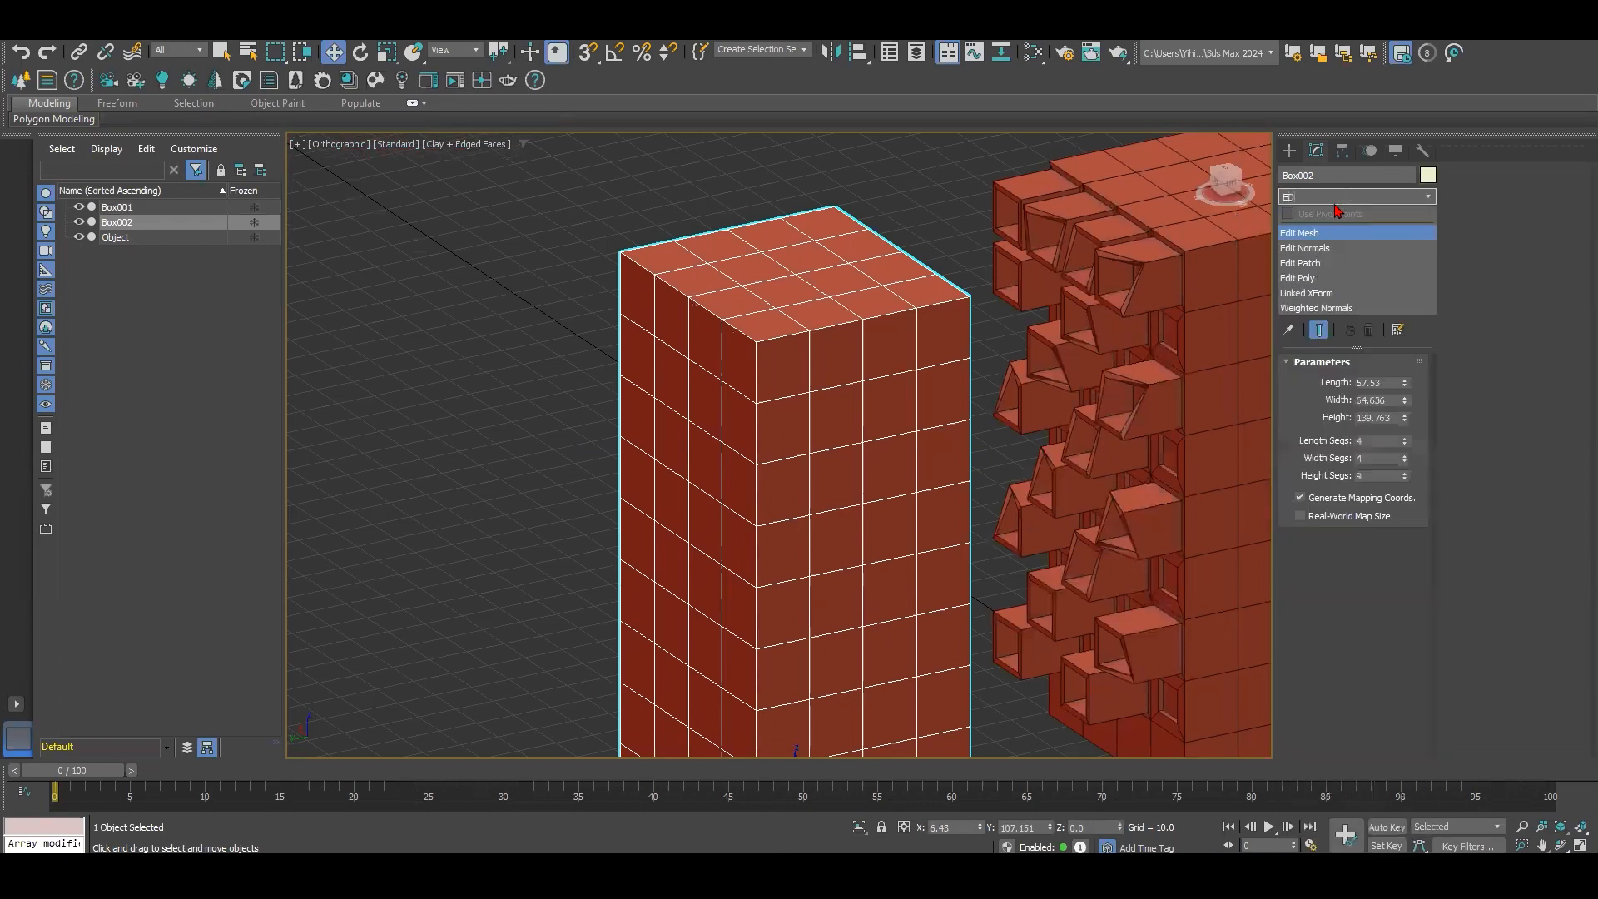
left_click(1340, 279)
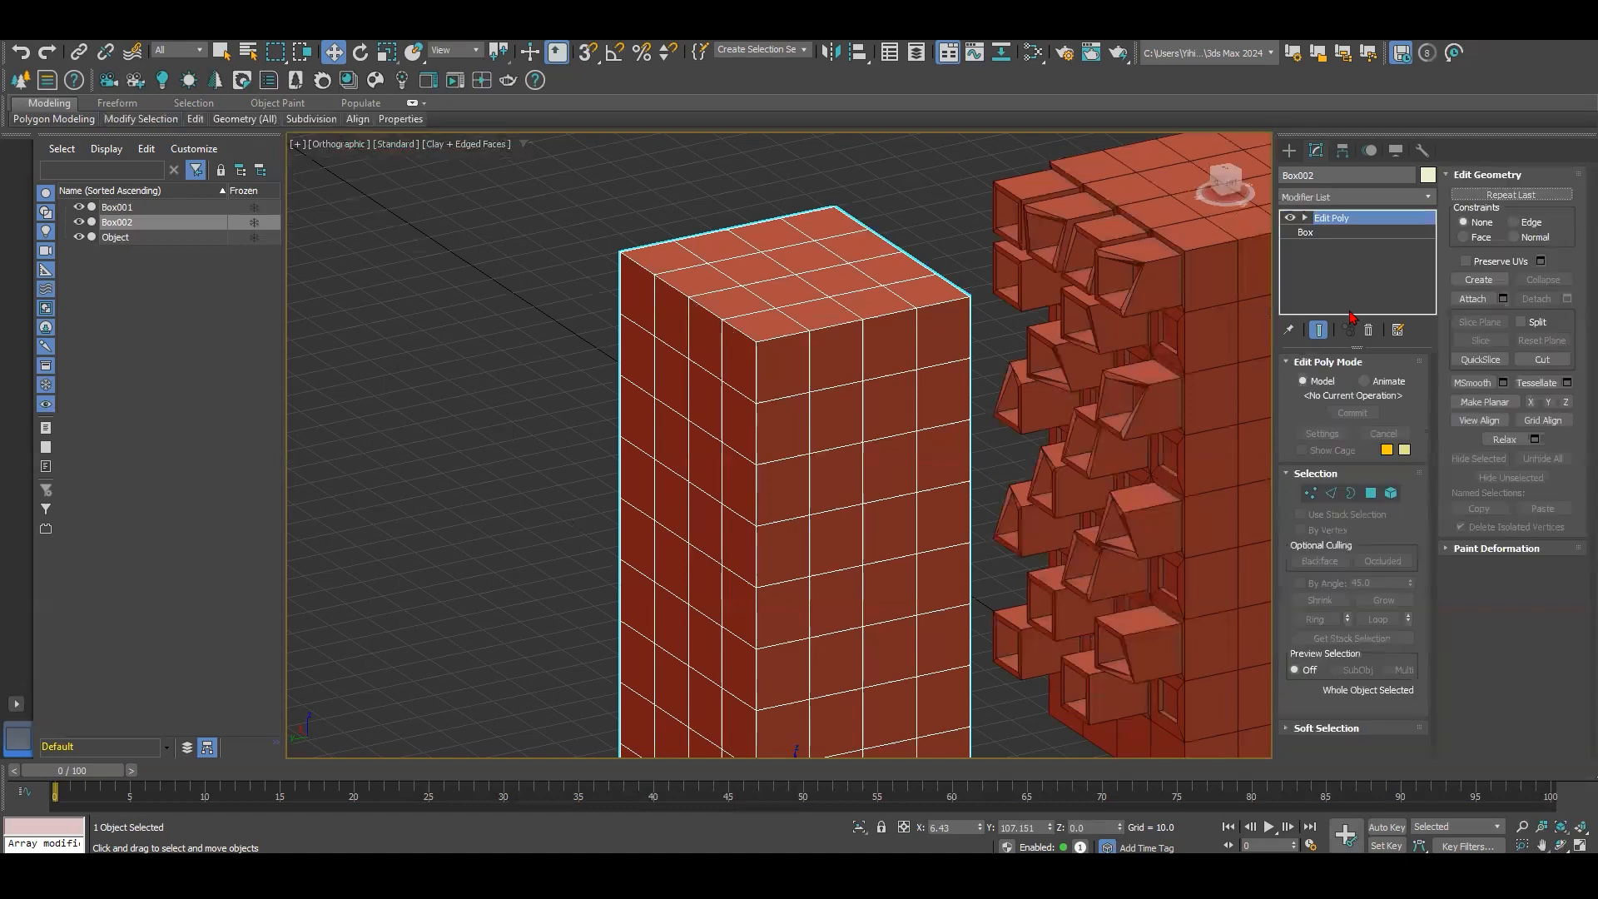
Step: Lower the copied box to a flat slab with a height of about 16.8
left_click(1329, 233)
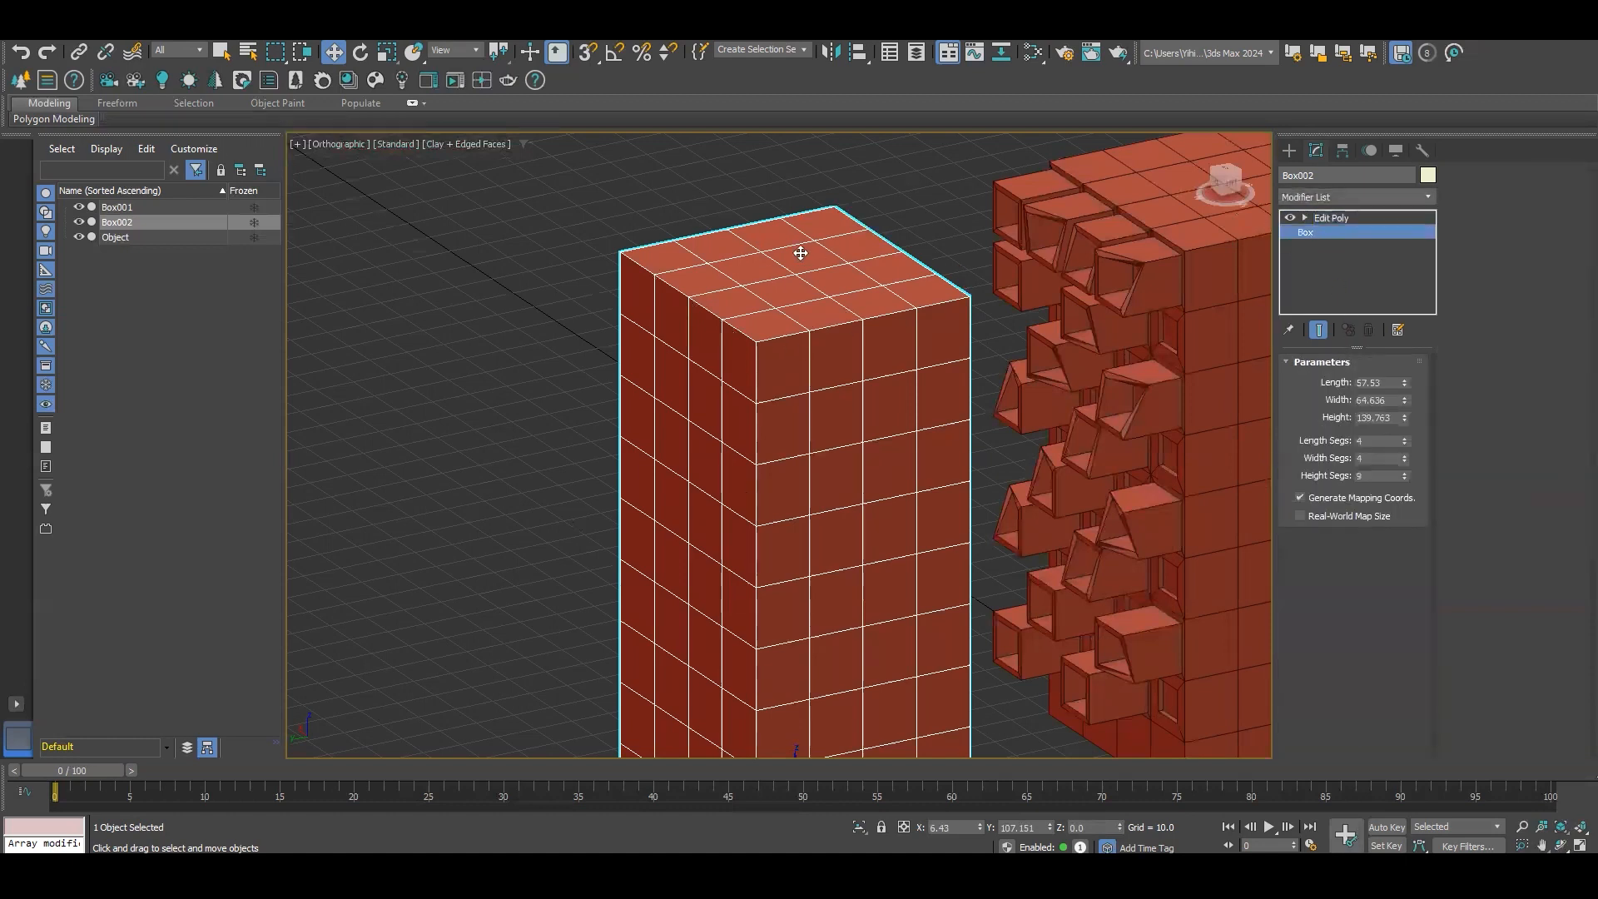
left_click_drag(1404, 421, 1413, 504)
scroll(876, 362, "down", 2)
middle_click_drag(876, 362, 873, 403)
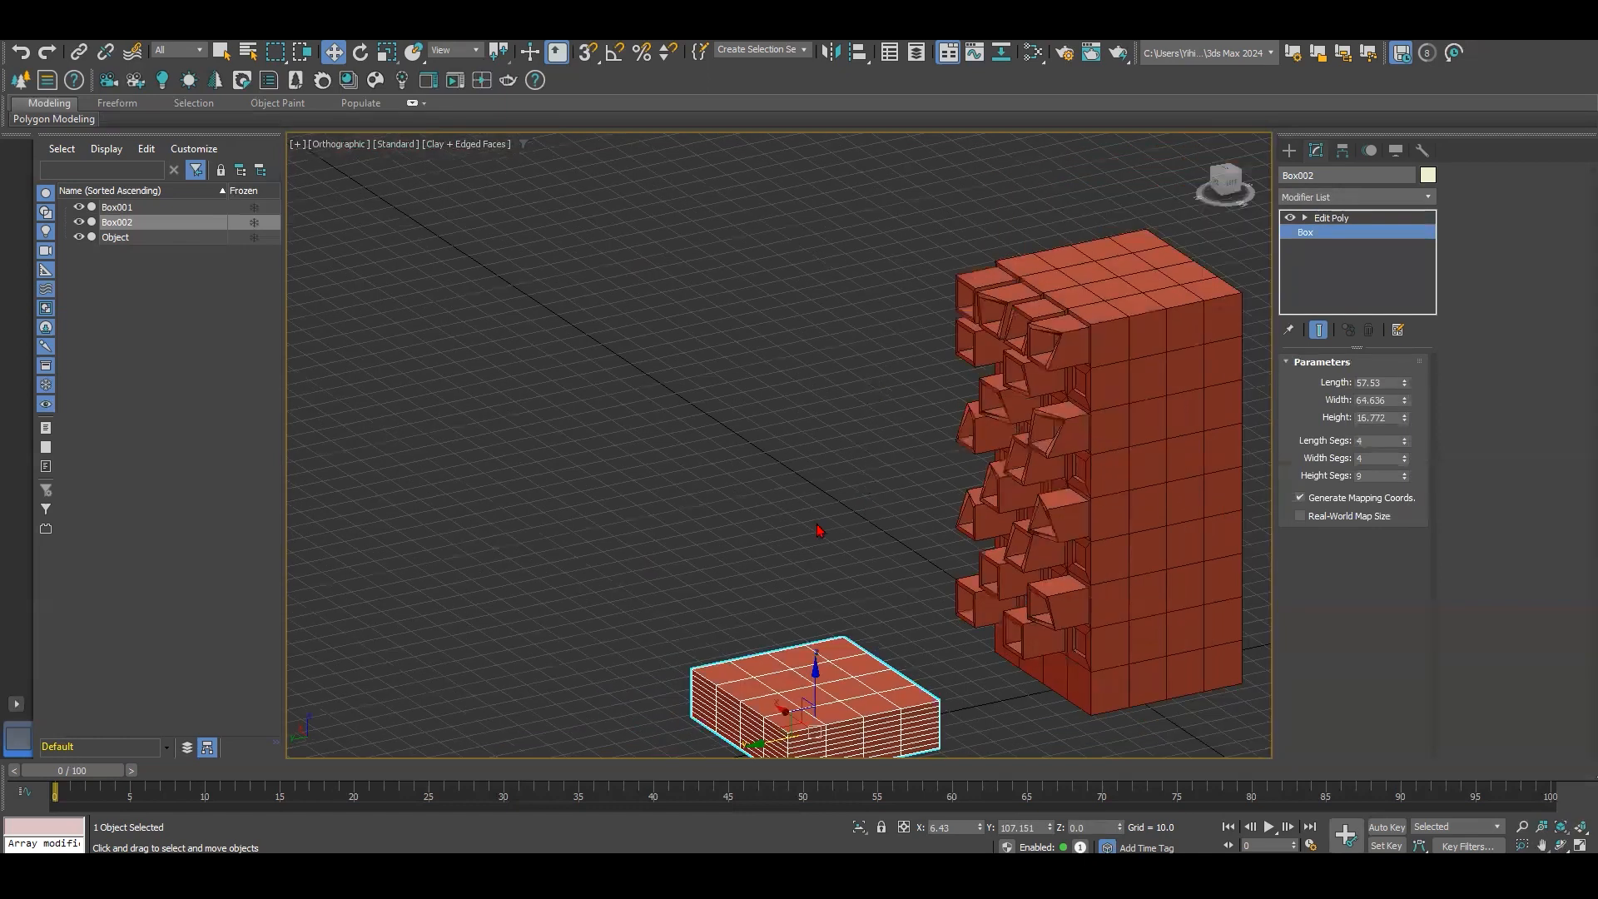
middle_click_drag(819, 530, 835, 373)
scroll(836, 373, "up", 2)
Step: Set the slab's length, width and height segments to 1 each
right_click(1405, 462)
right_click(1405, 445)
right_click(1407, 477)
left_click(1403, 439)
left_click(1404, 438)
left_click(1404, 438)
left_click(1404, 438)
left_click(1404, 438)
left_click(1404, 438)
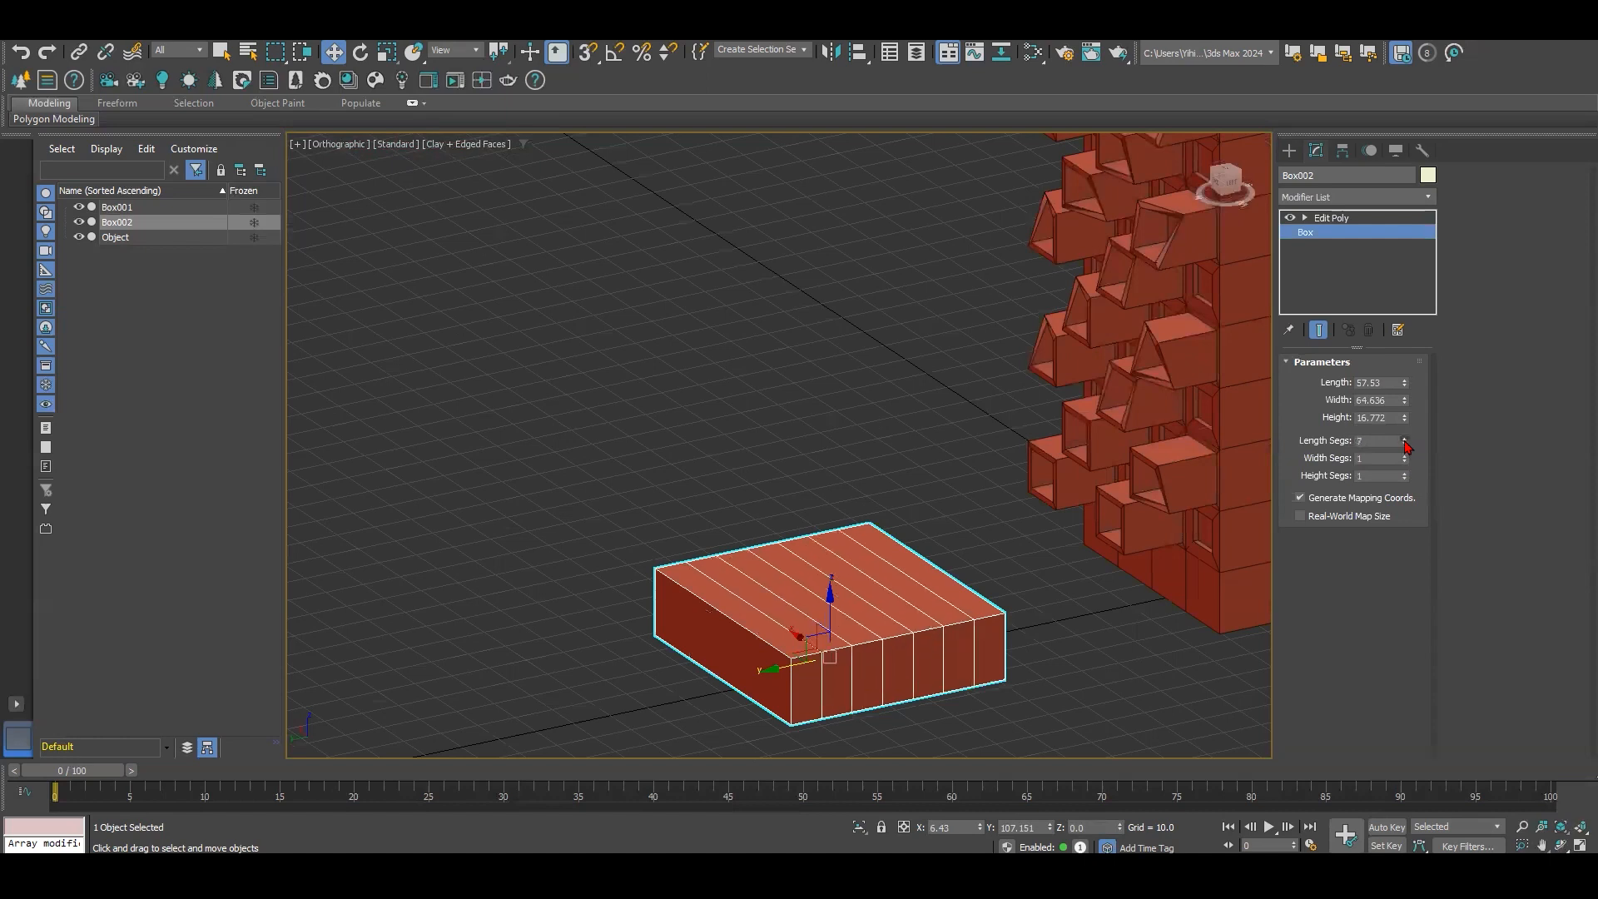
right_click(1405, 442)
scroll(874, 558, "up", 4)
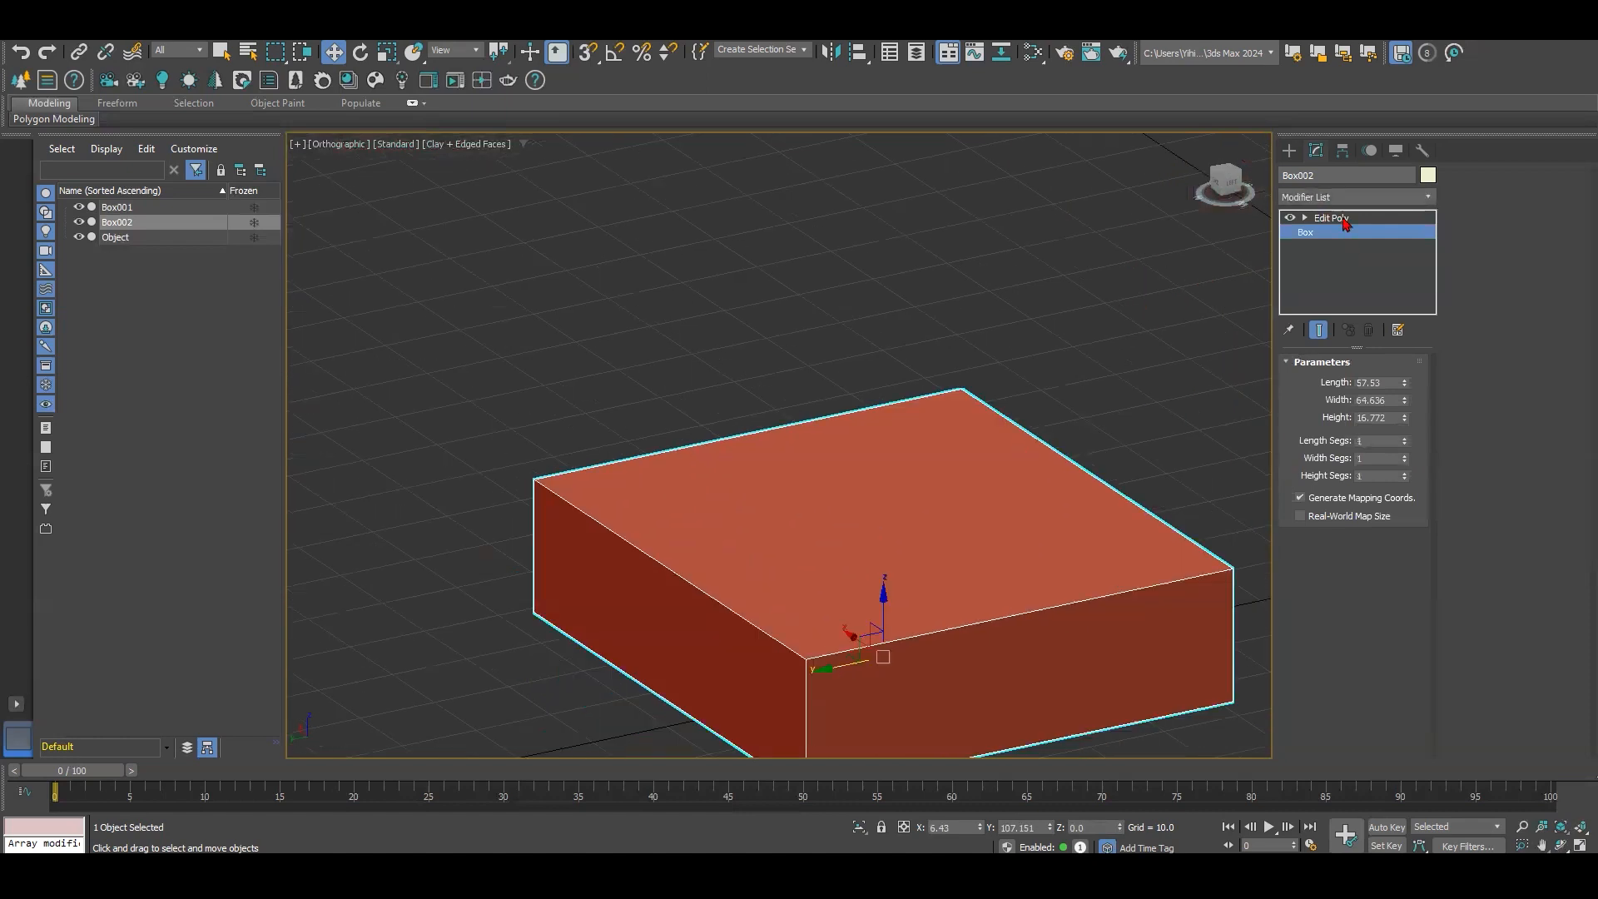
Step: Detach the slab's top polygon as a separate object and select the detached surface
left_click(1332, 218)
middle_click_drag(1055, 401, 984, 325)
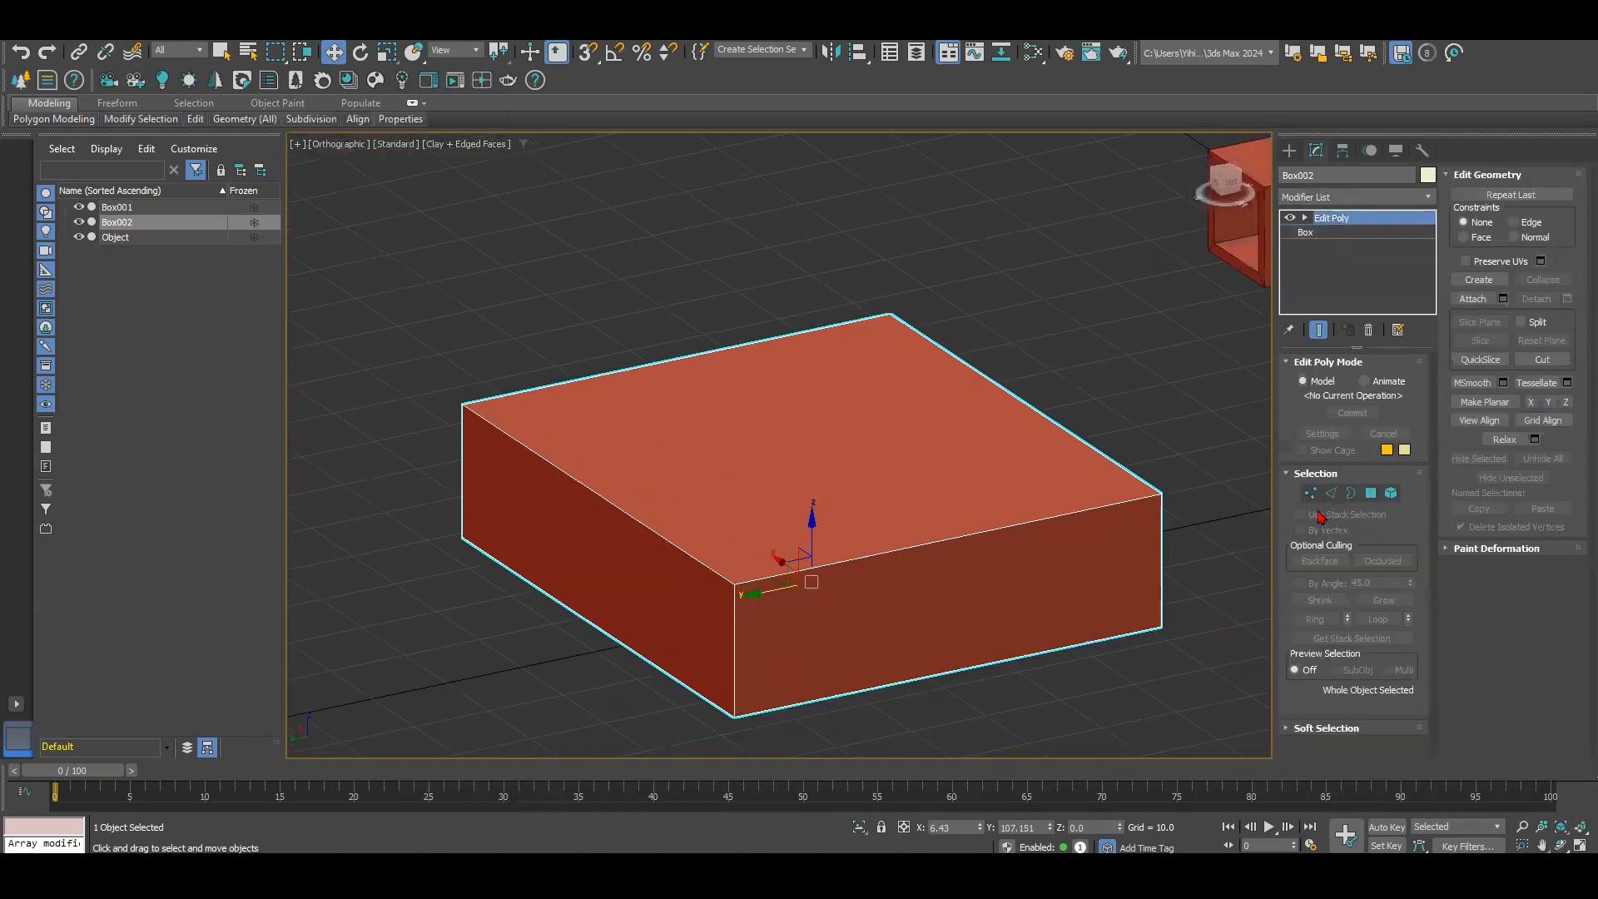
left_click(1373, 495)
left_click(849, 450)
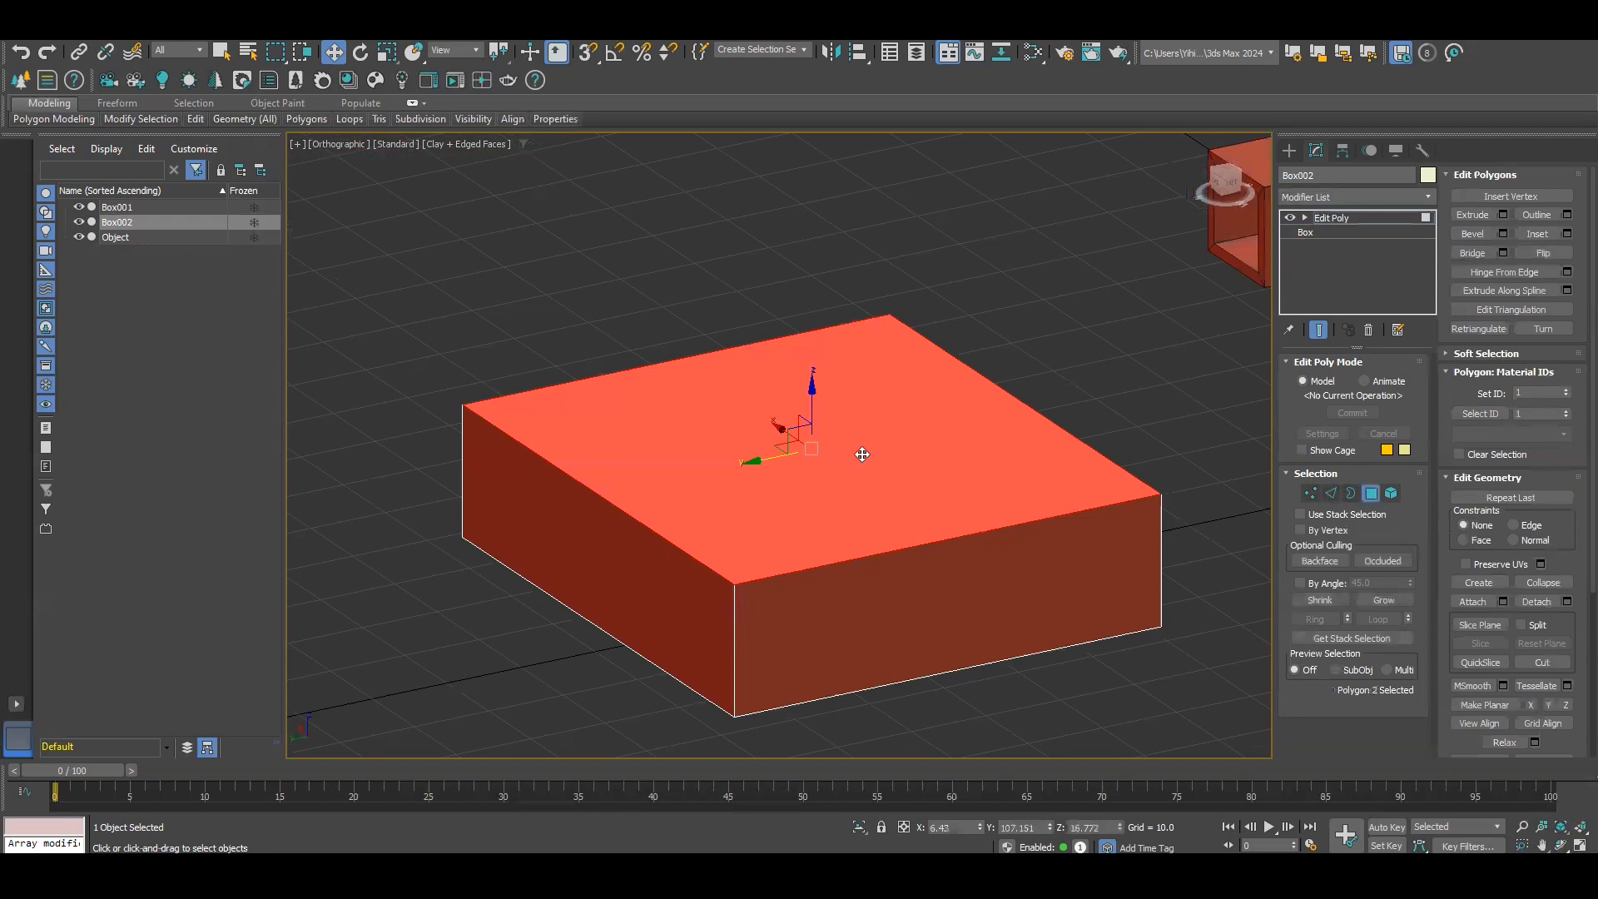
mouse_move(866, 467)
middle_mouse_down("alt")
mouse_move(809, 448)
mouse_move(881, 457)
middle_mouse_up("alt")
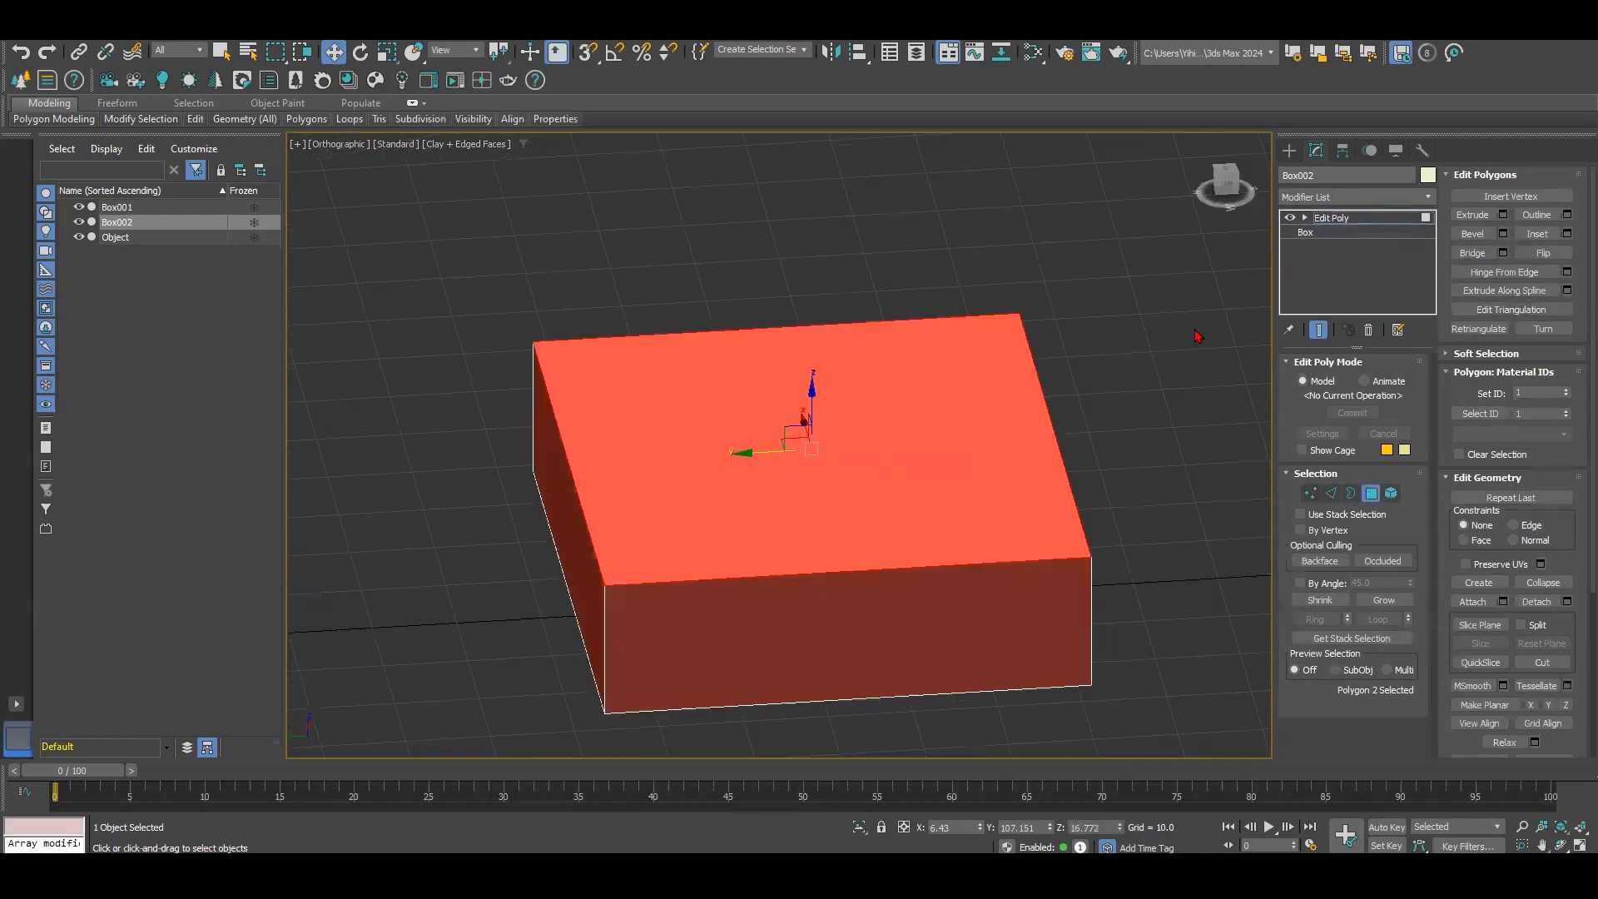
middle_click_drag(1134, 431, 862, 516, "alt")
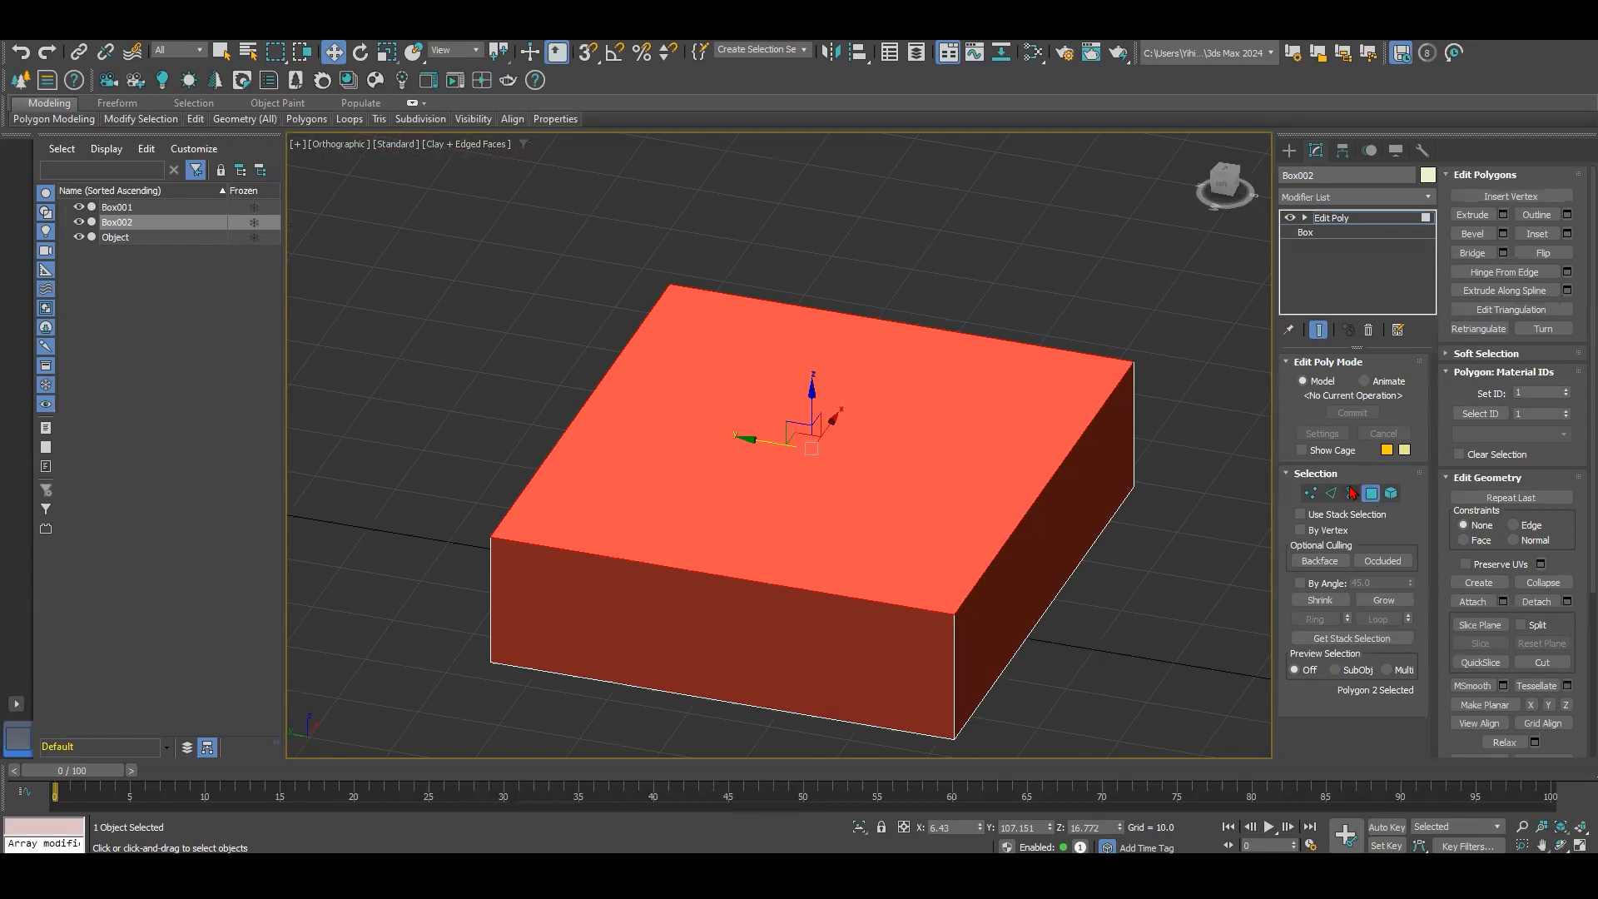
left_click(1536, 601)
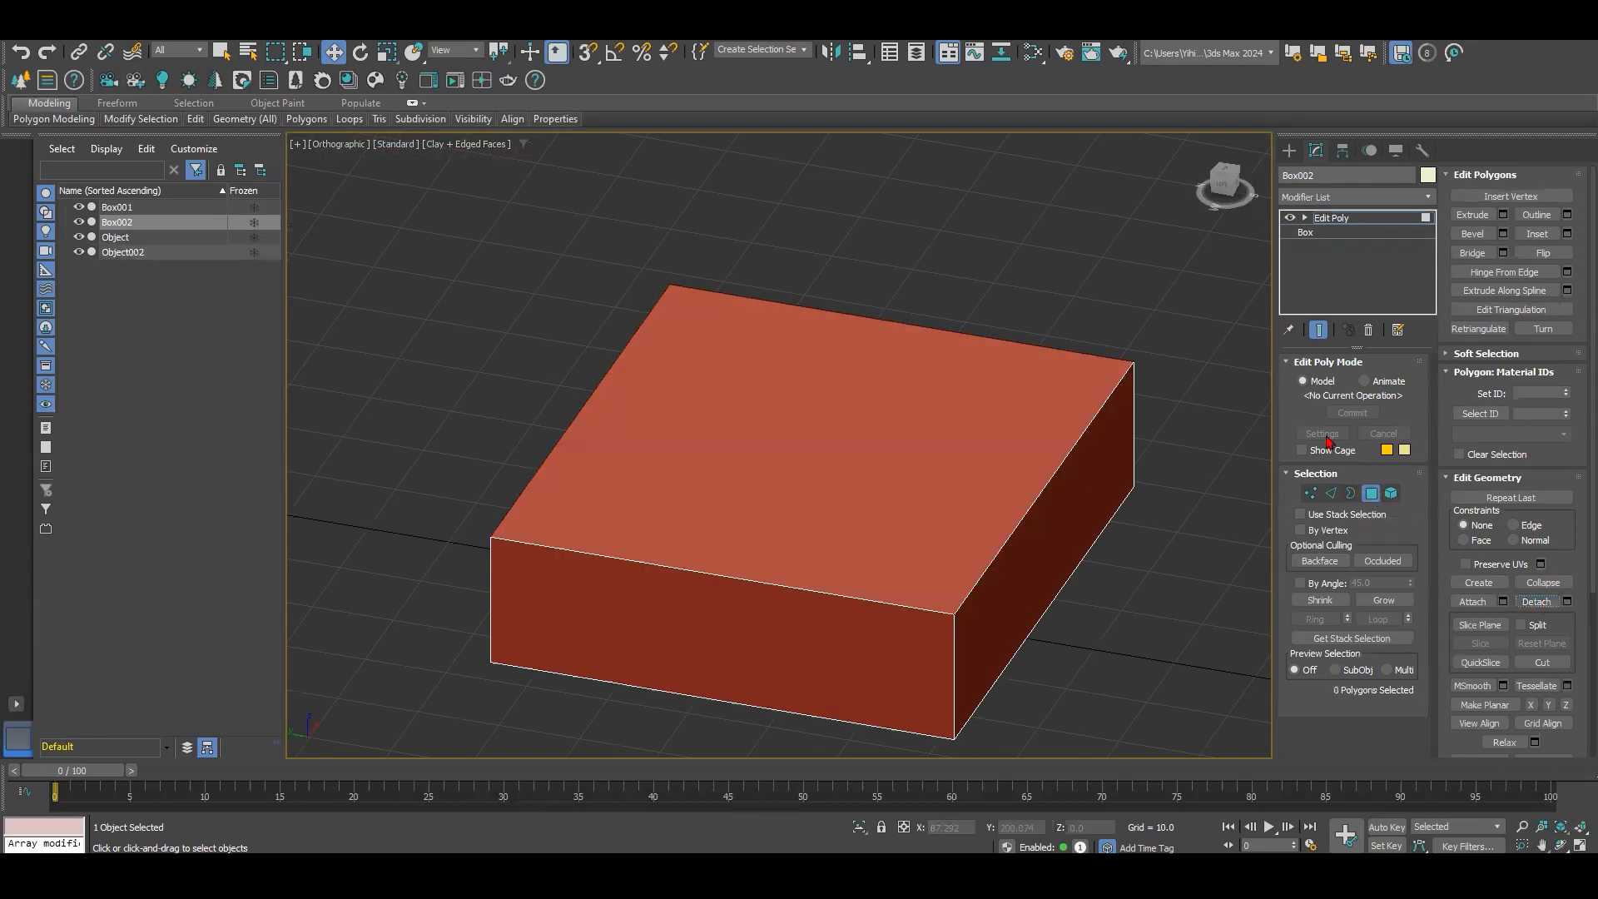
left_click(1371, 493)
left_click(838, 460)
mouse_move(838, 460)
middle_mouse_down("alt")
mouse_move(924, 460)
mouse_move(846, 435)
middle_mouse_up("alt")
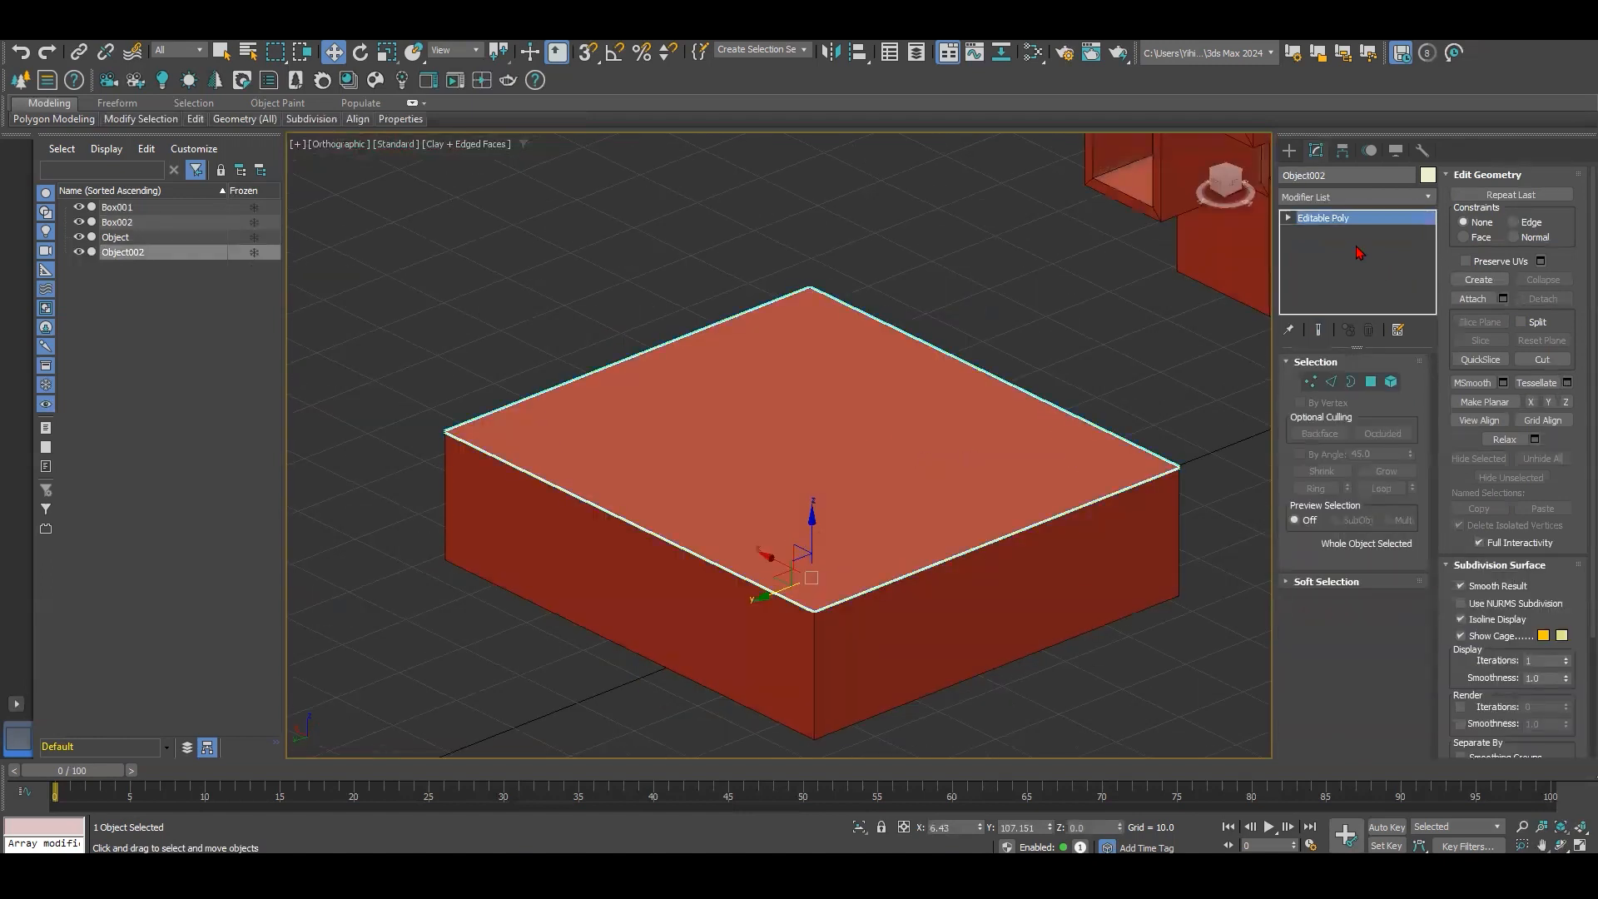
Step: Connect two opposite edges of the detached top surface with 13 segments
left_click(1330, 381)
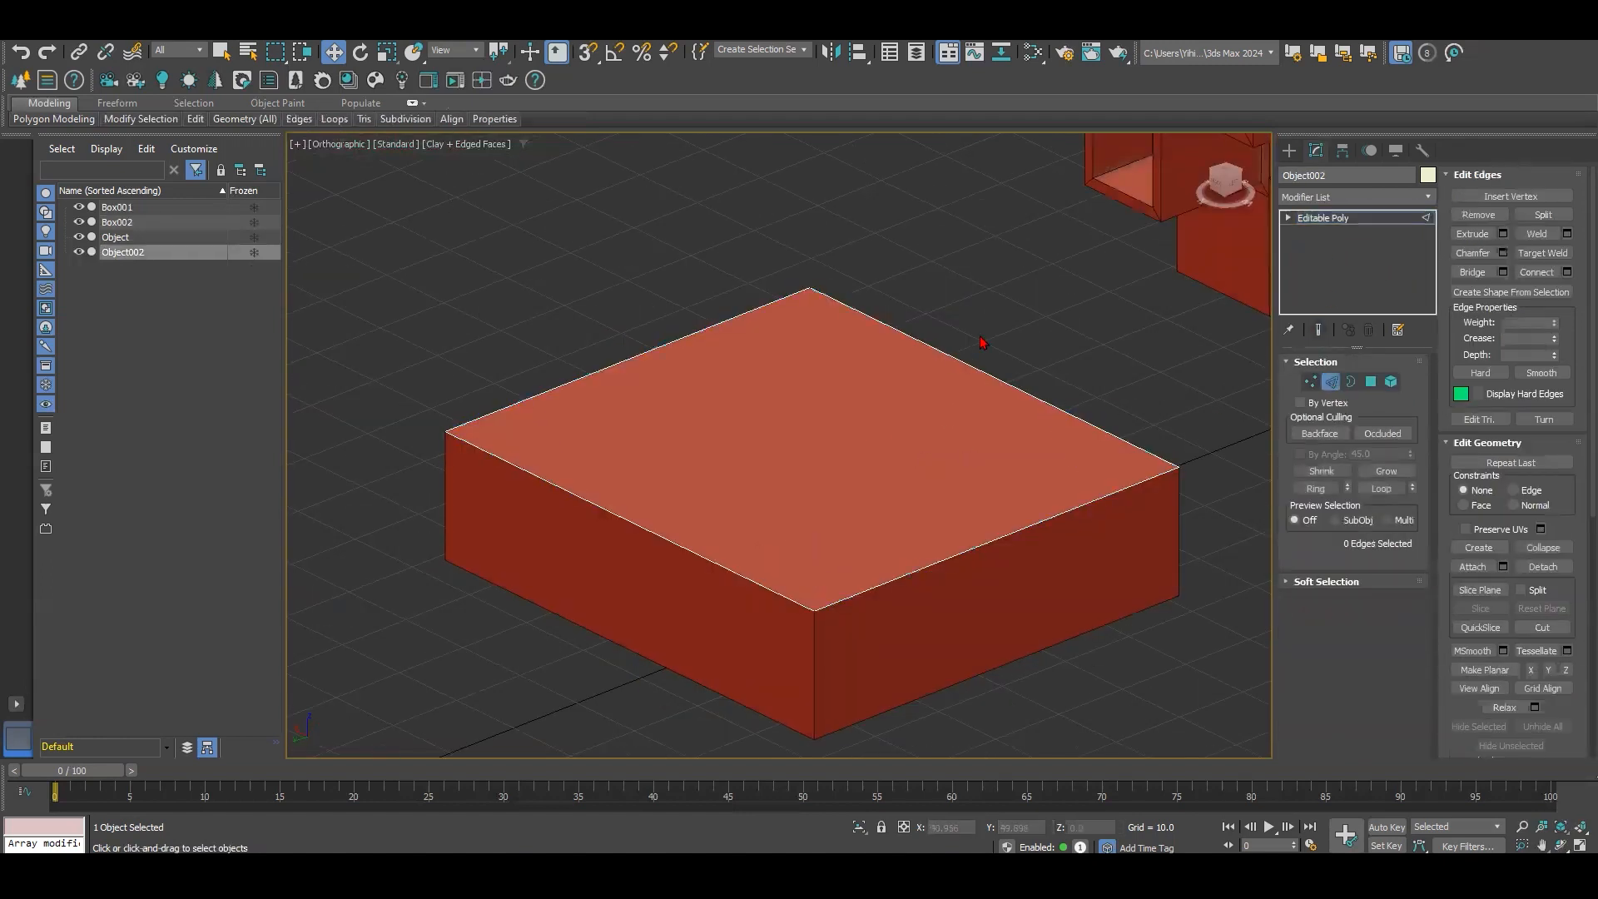
left_click_drag(730, 279, 697, 403)
left_click_drag(920, 441, 895, 612, "ctrl")
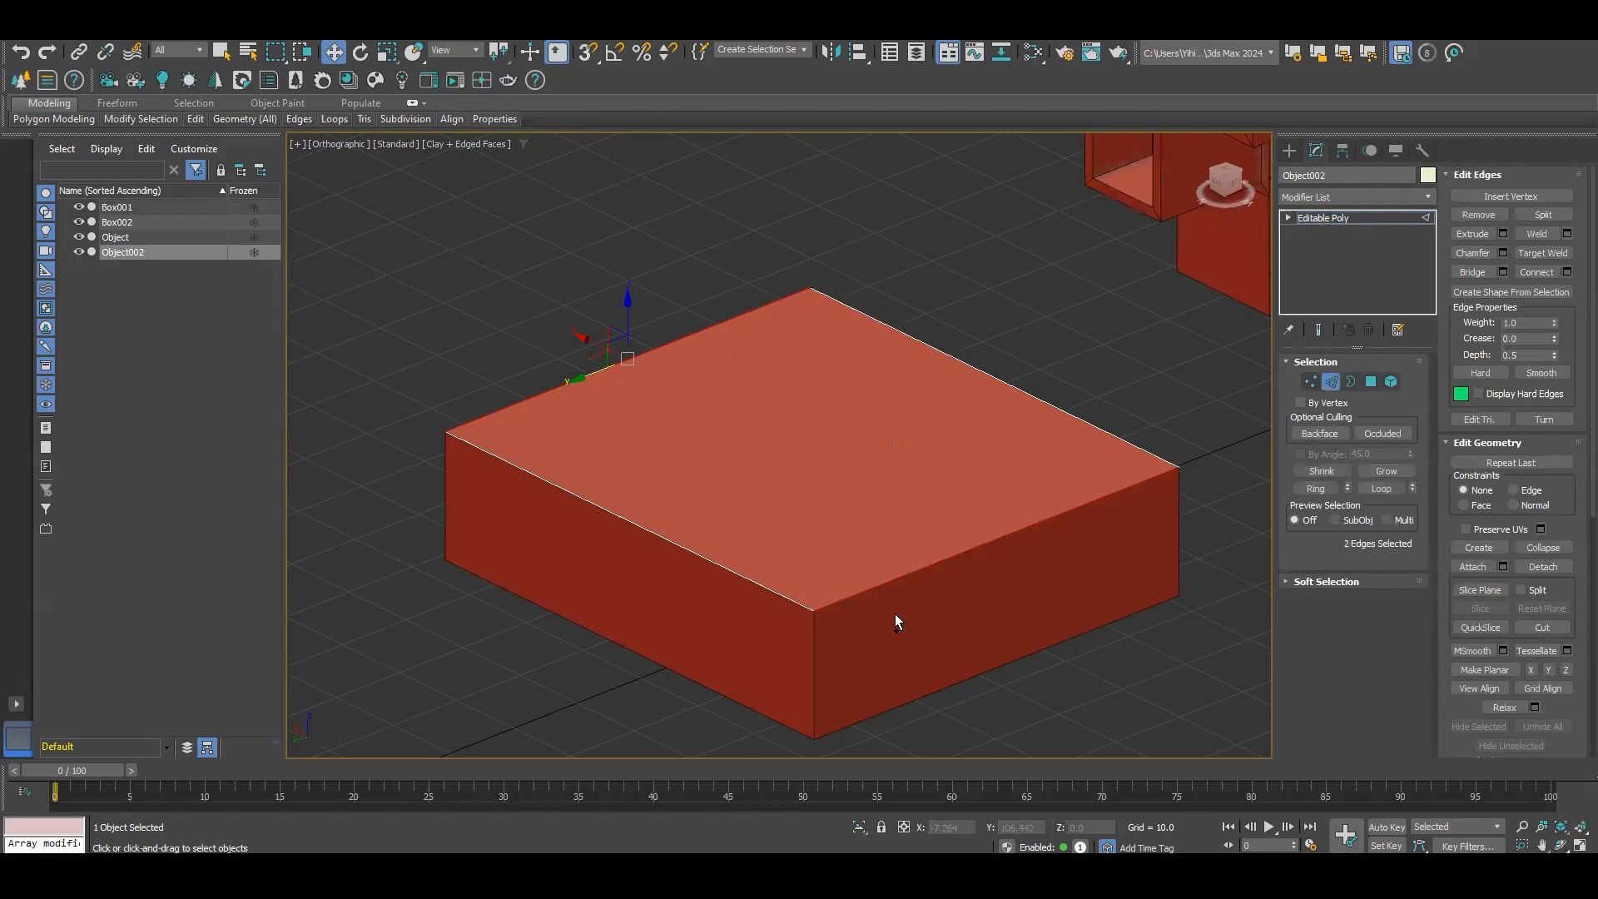
right_click(863, 449)
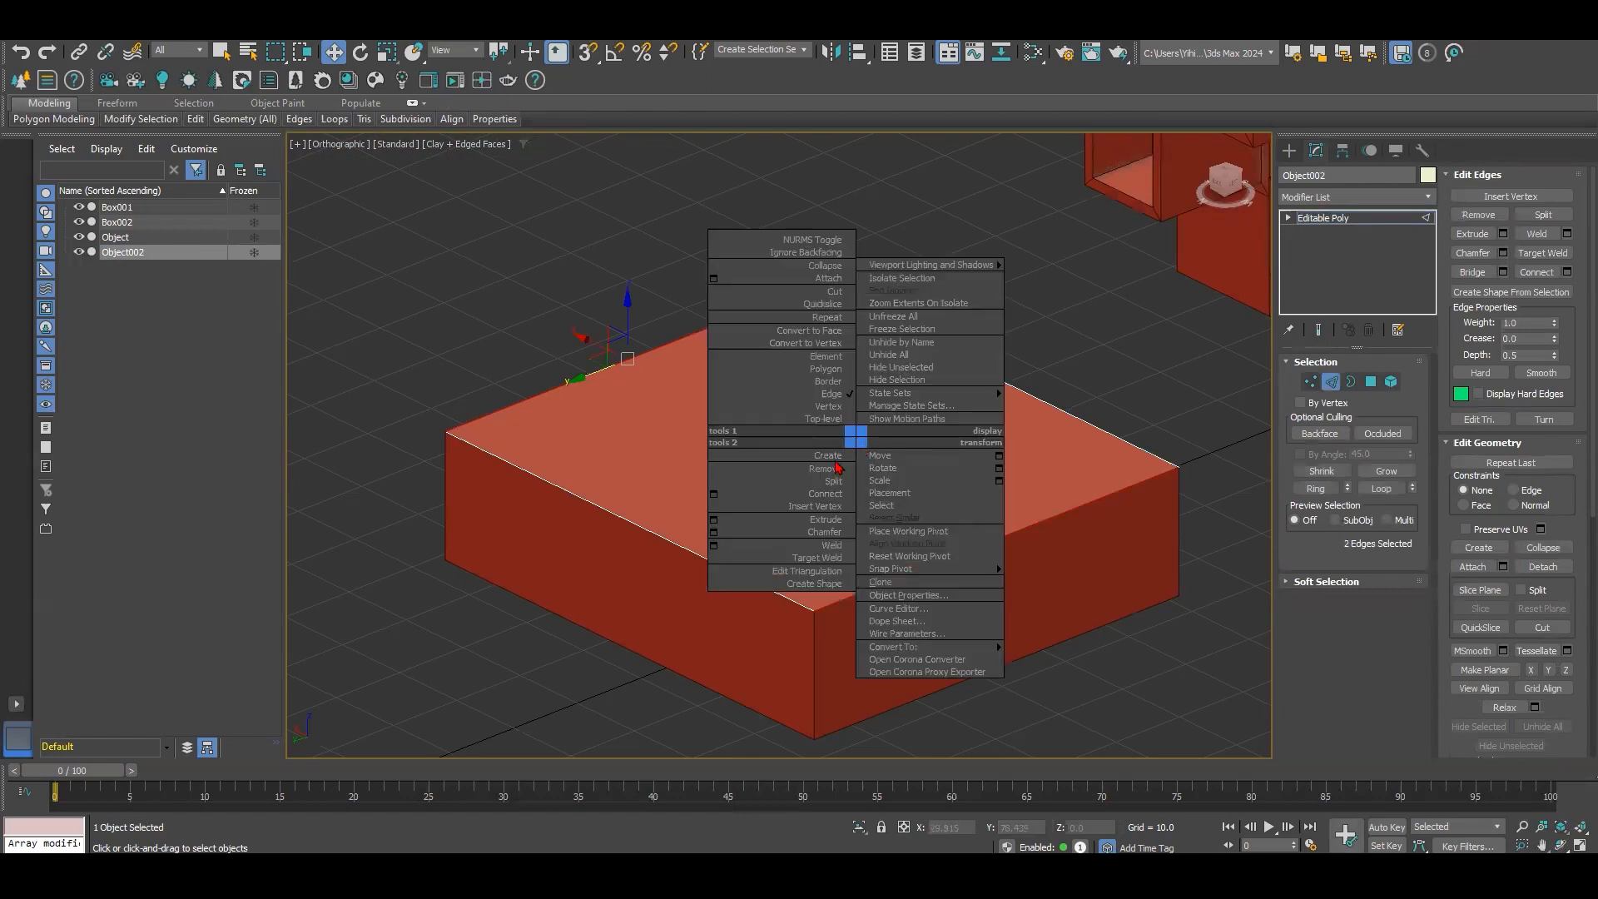
left_click(714, 493)
left_click(792, 452)
left_click(792, 452)
left_click(791, 452)
left_click(792, 452)
left_click(791, 452)
left_click(791, 452)
left_click(792, 452)
left_click(791, 451)
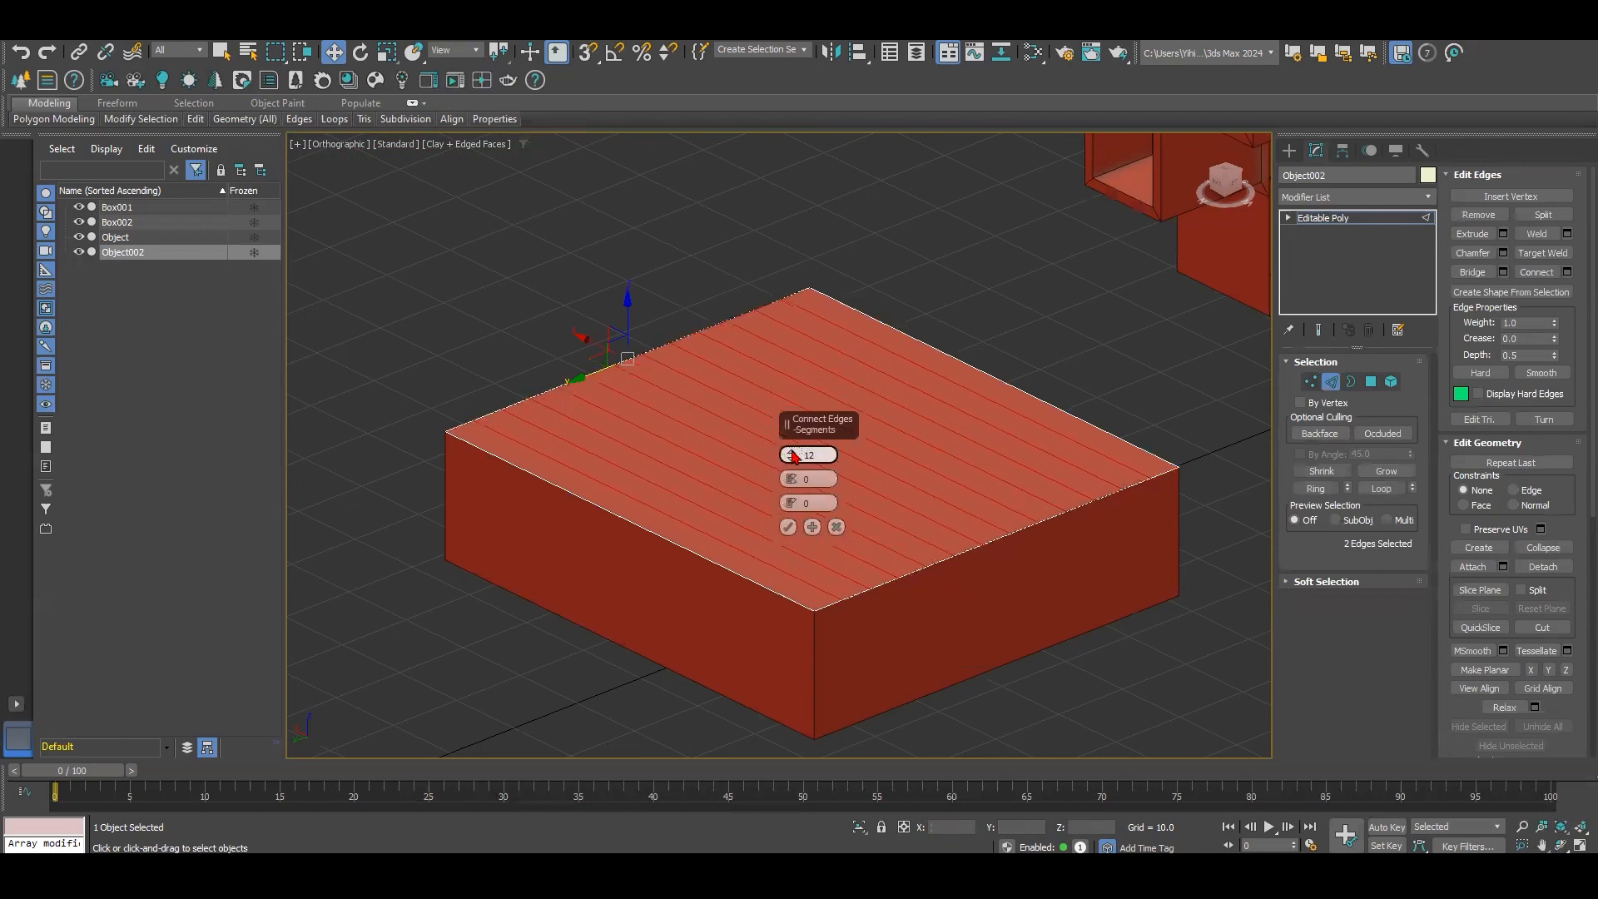
left_click(792, 452)
left_click(787, 527)
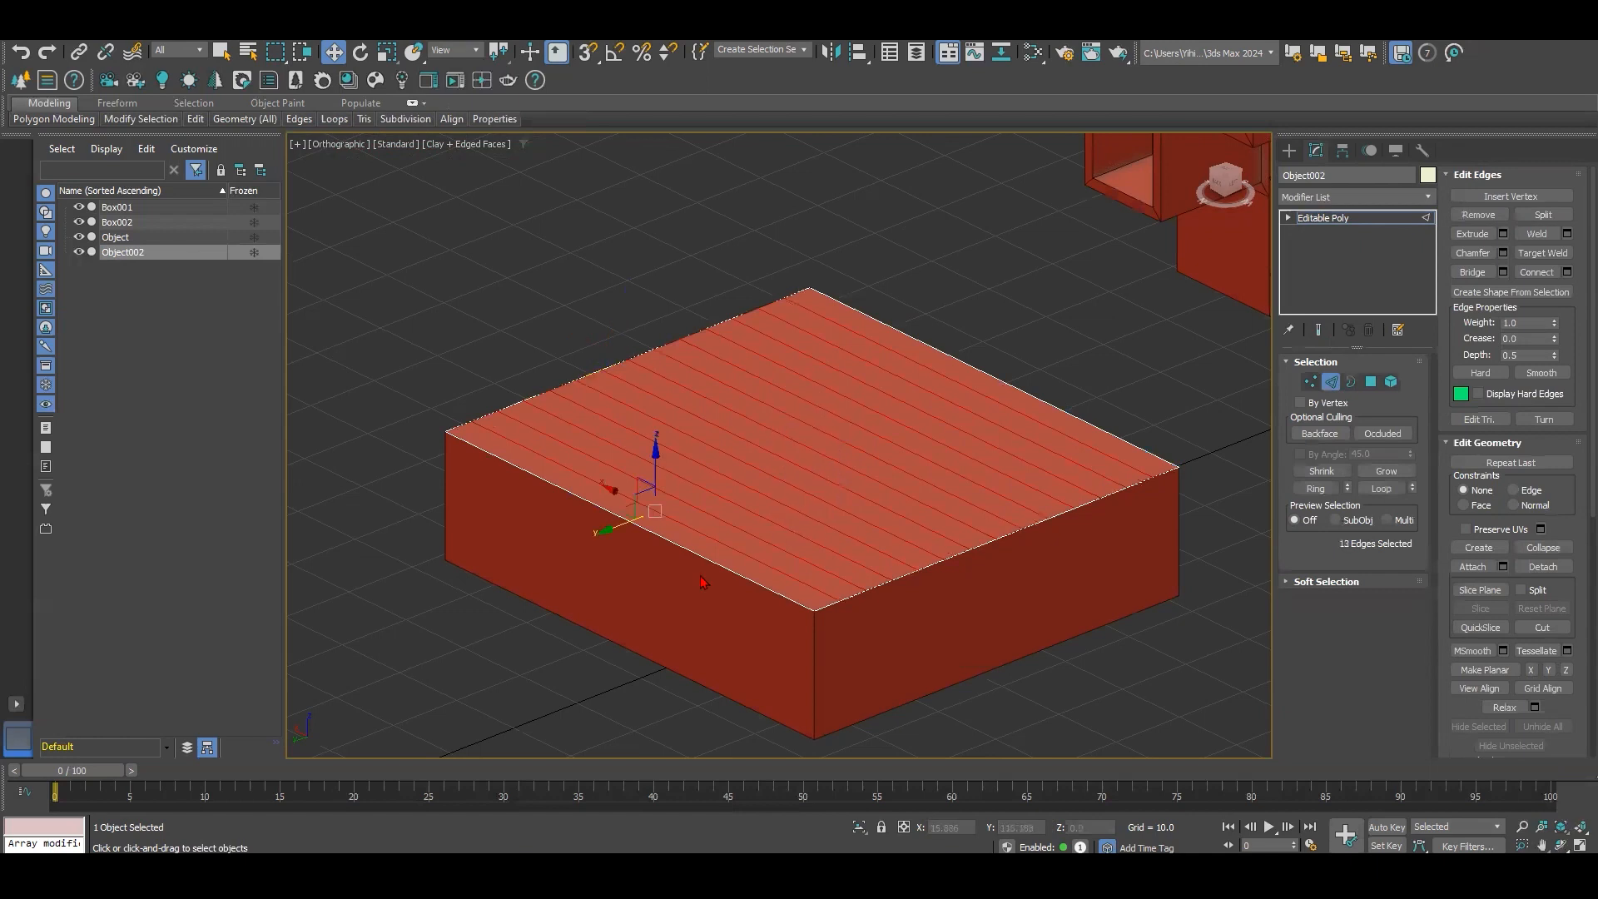
Step: Add the two outer parallel edges to the selection and connect them all with 13 crossing segments to form a grid
left_click(706, 560, "ctrl")
left_click(1009, 383, "ctrl")
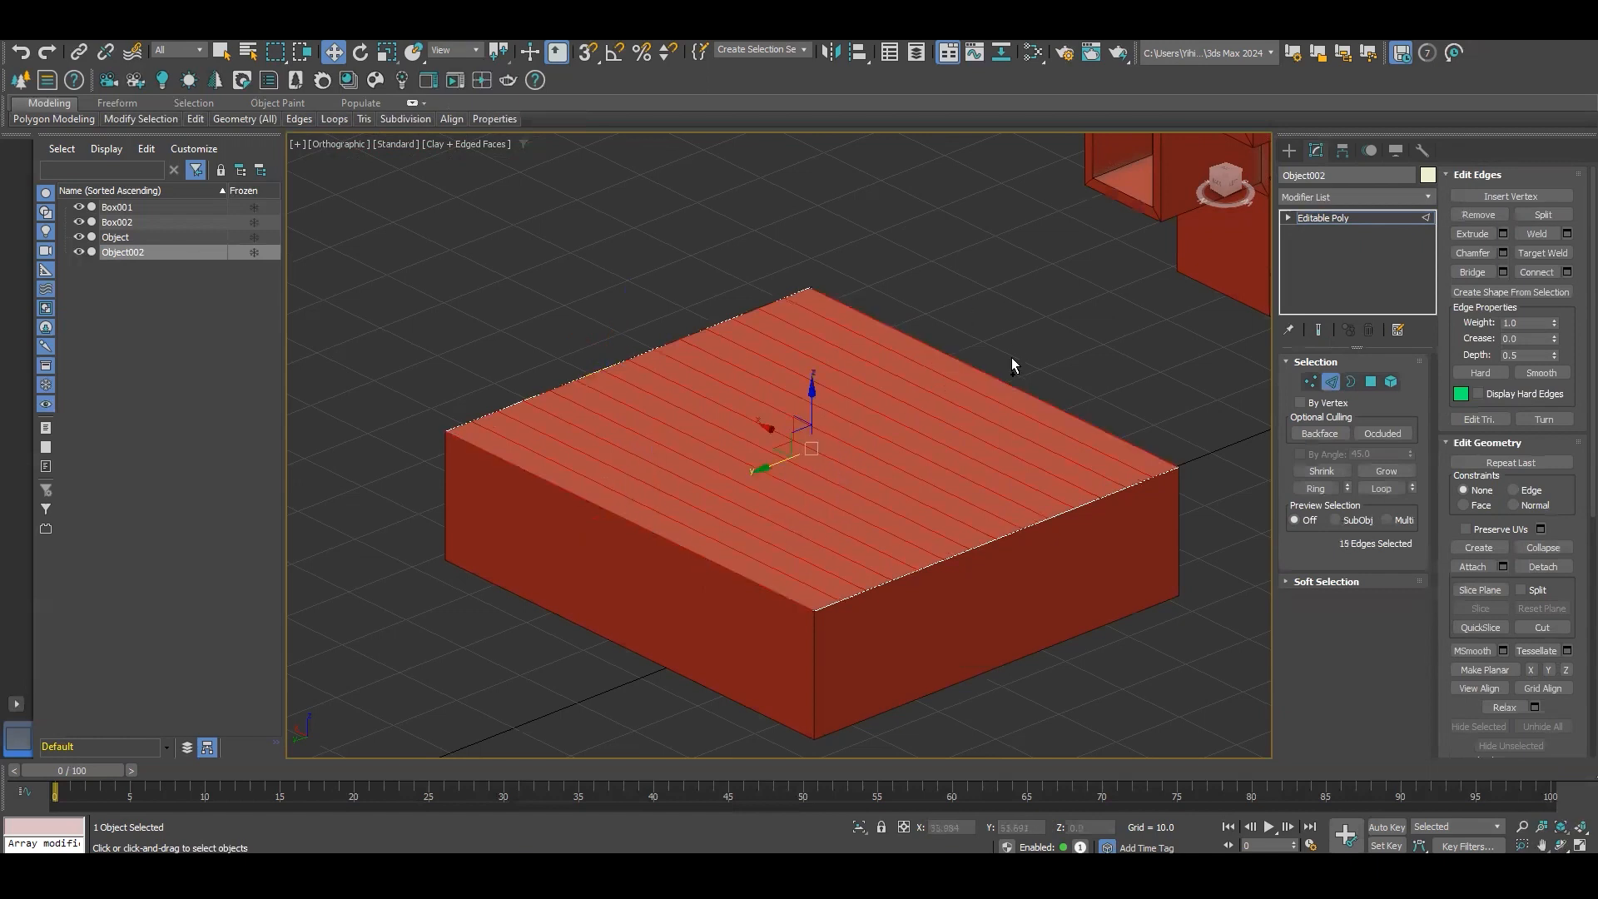
right_click(1010, 361)
left_click(868, 377)
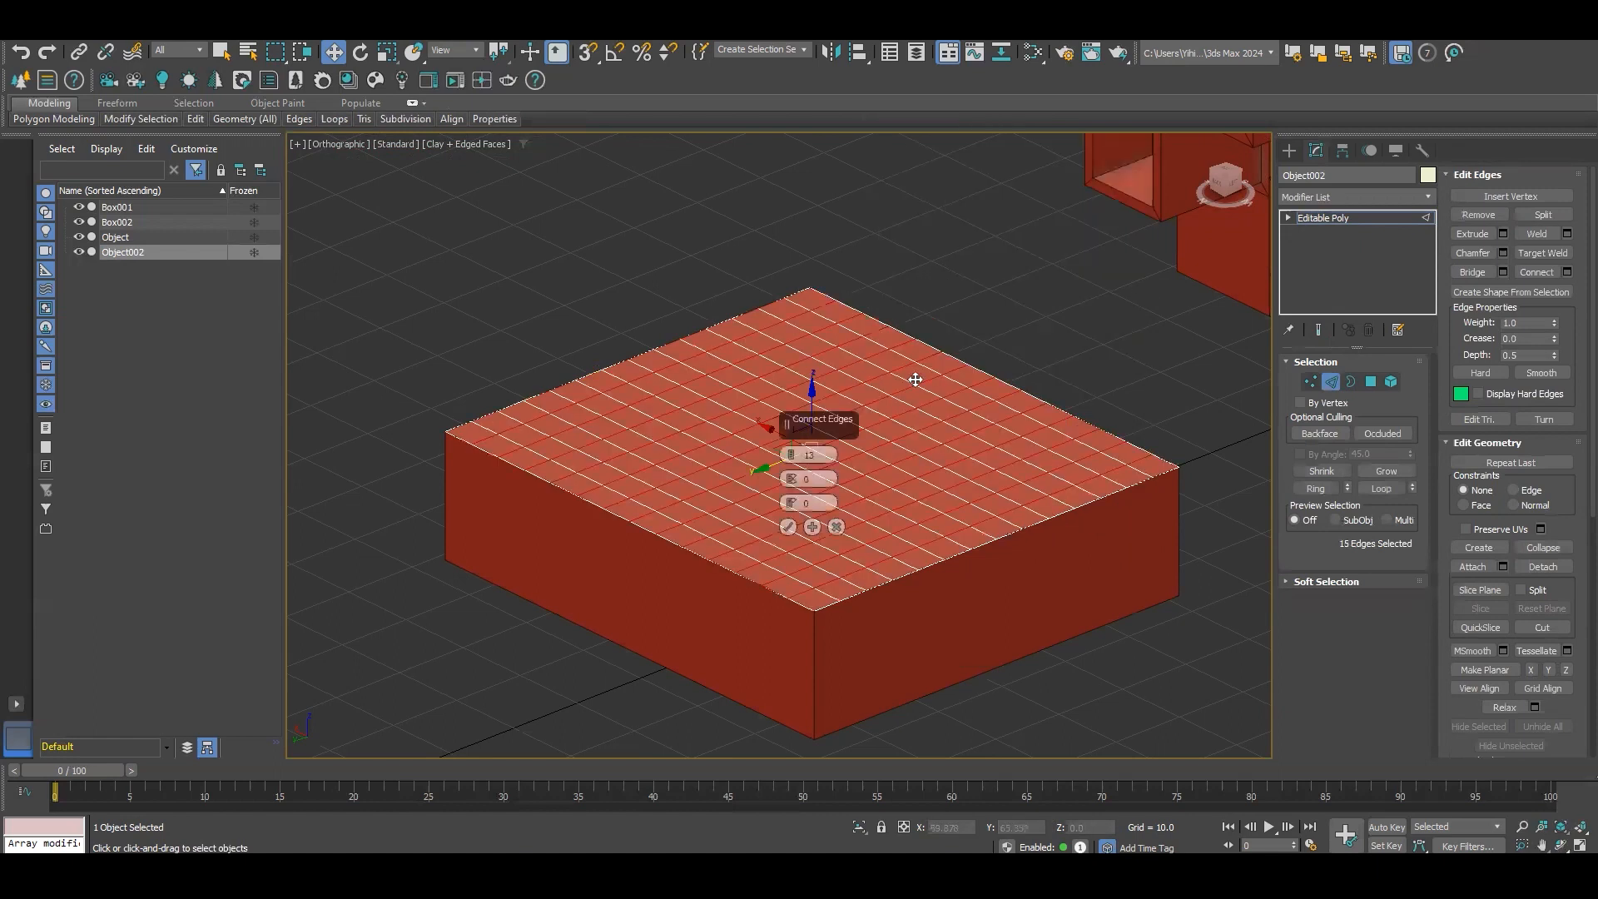
middle_click_drag(1045, 410, 889, 405, "alt")
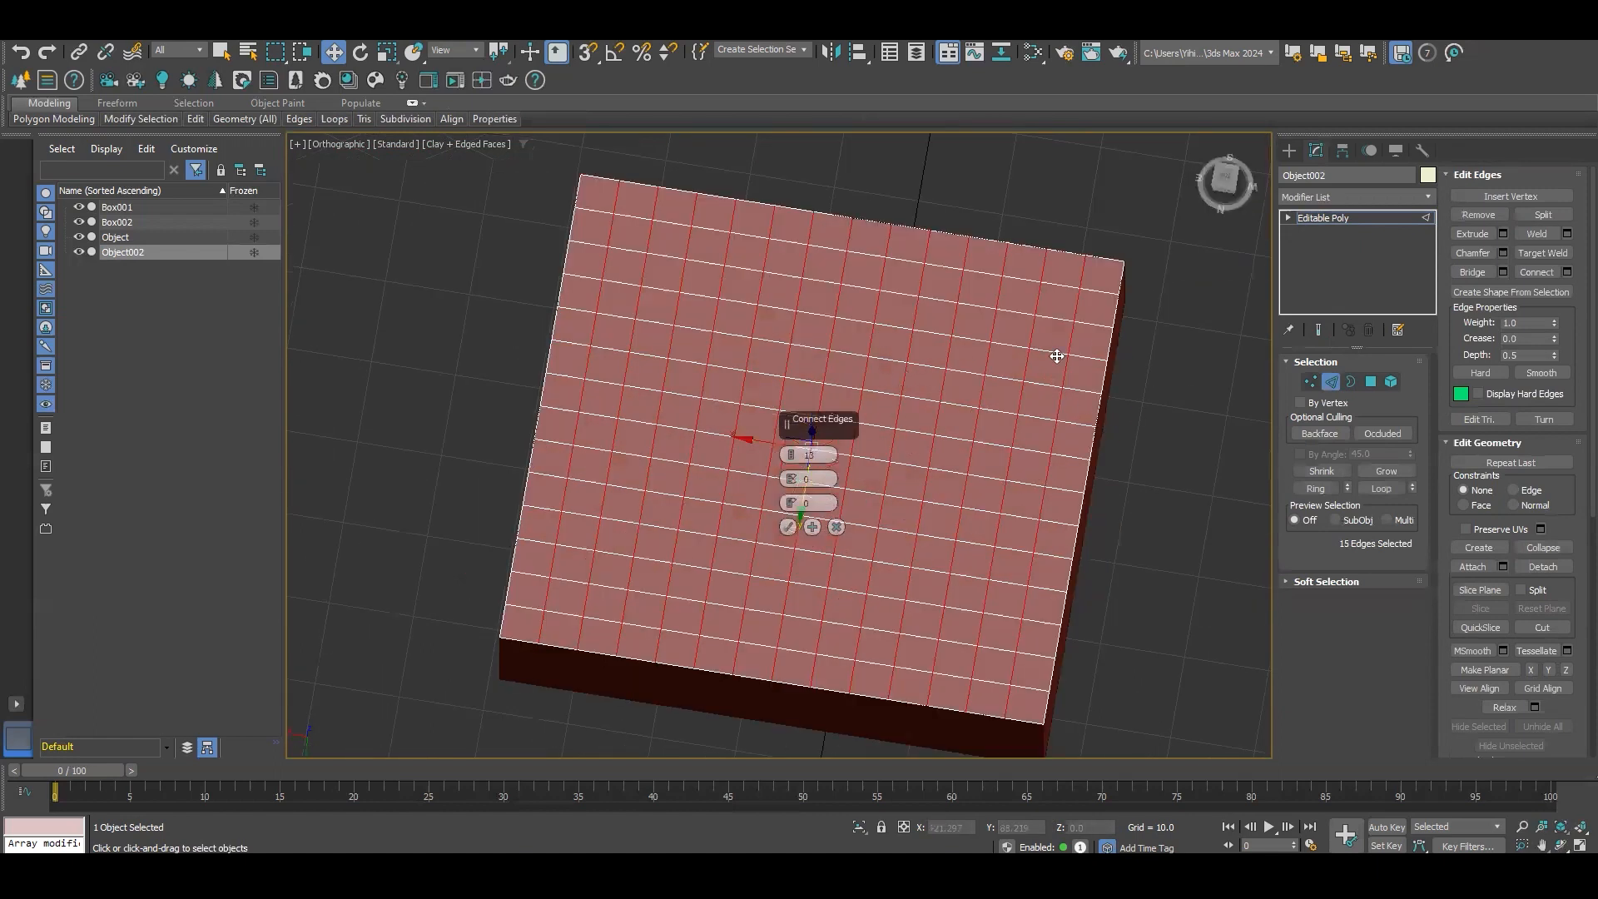
left_click(789, 527)
middle_click_drag(841, 524, 945, 358, "alt")
left_click(1335, 381)
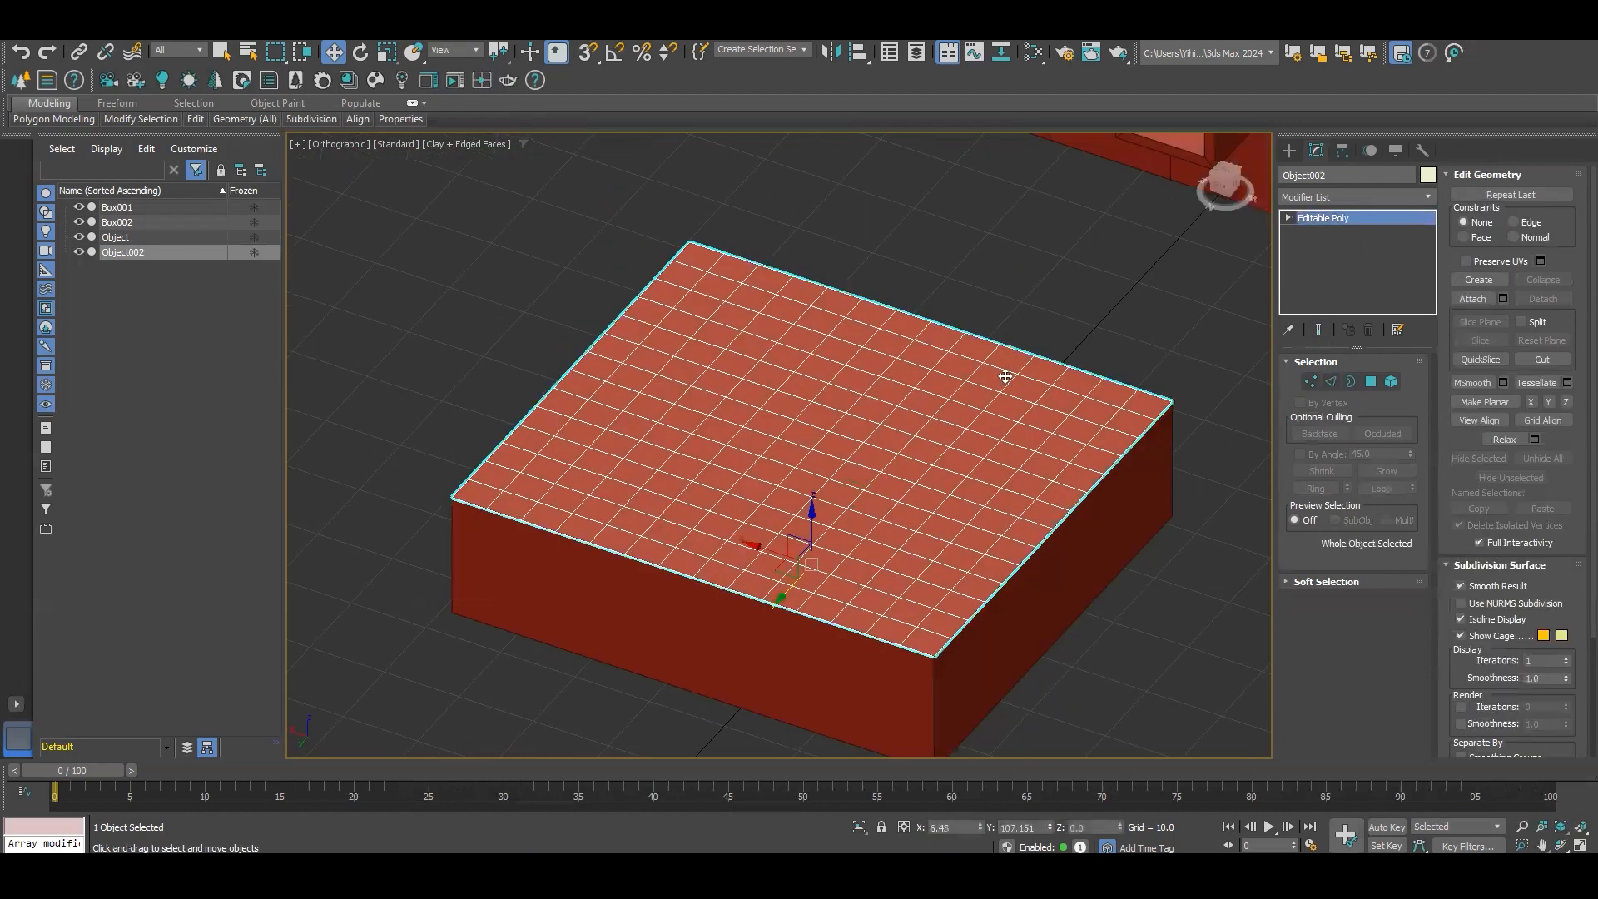
Step: Apply a Shell modifier with an outer amount of 1.0 to the gridded top surface
scroll(896, 417, "up", 2)
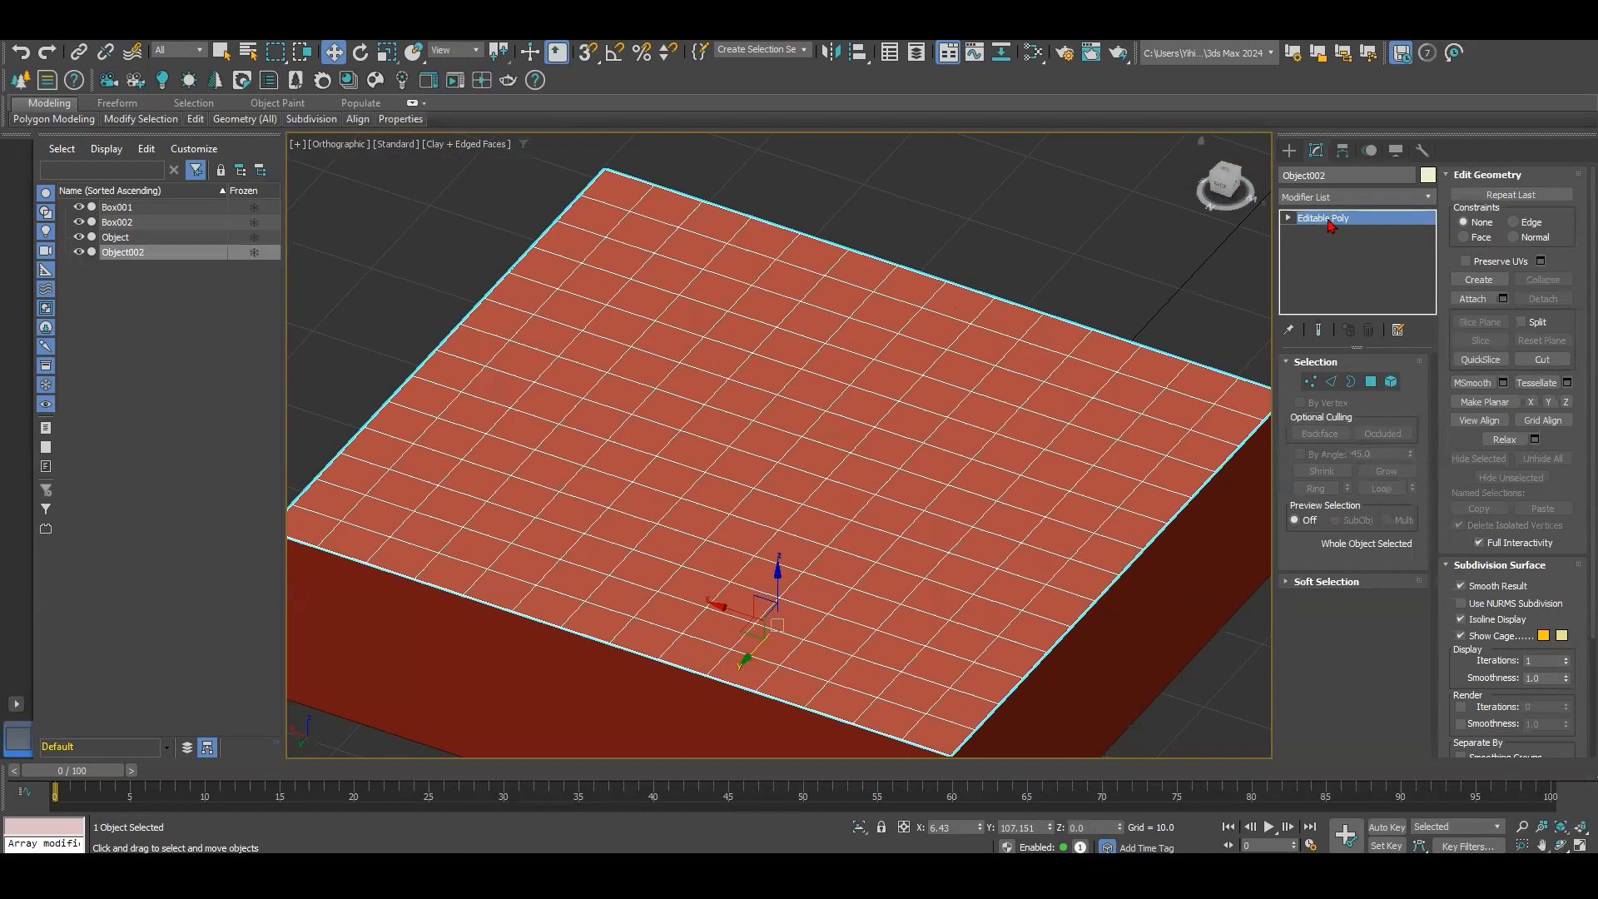
left_click(1339, 197)
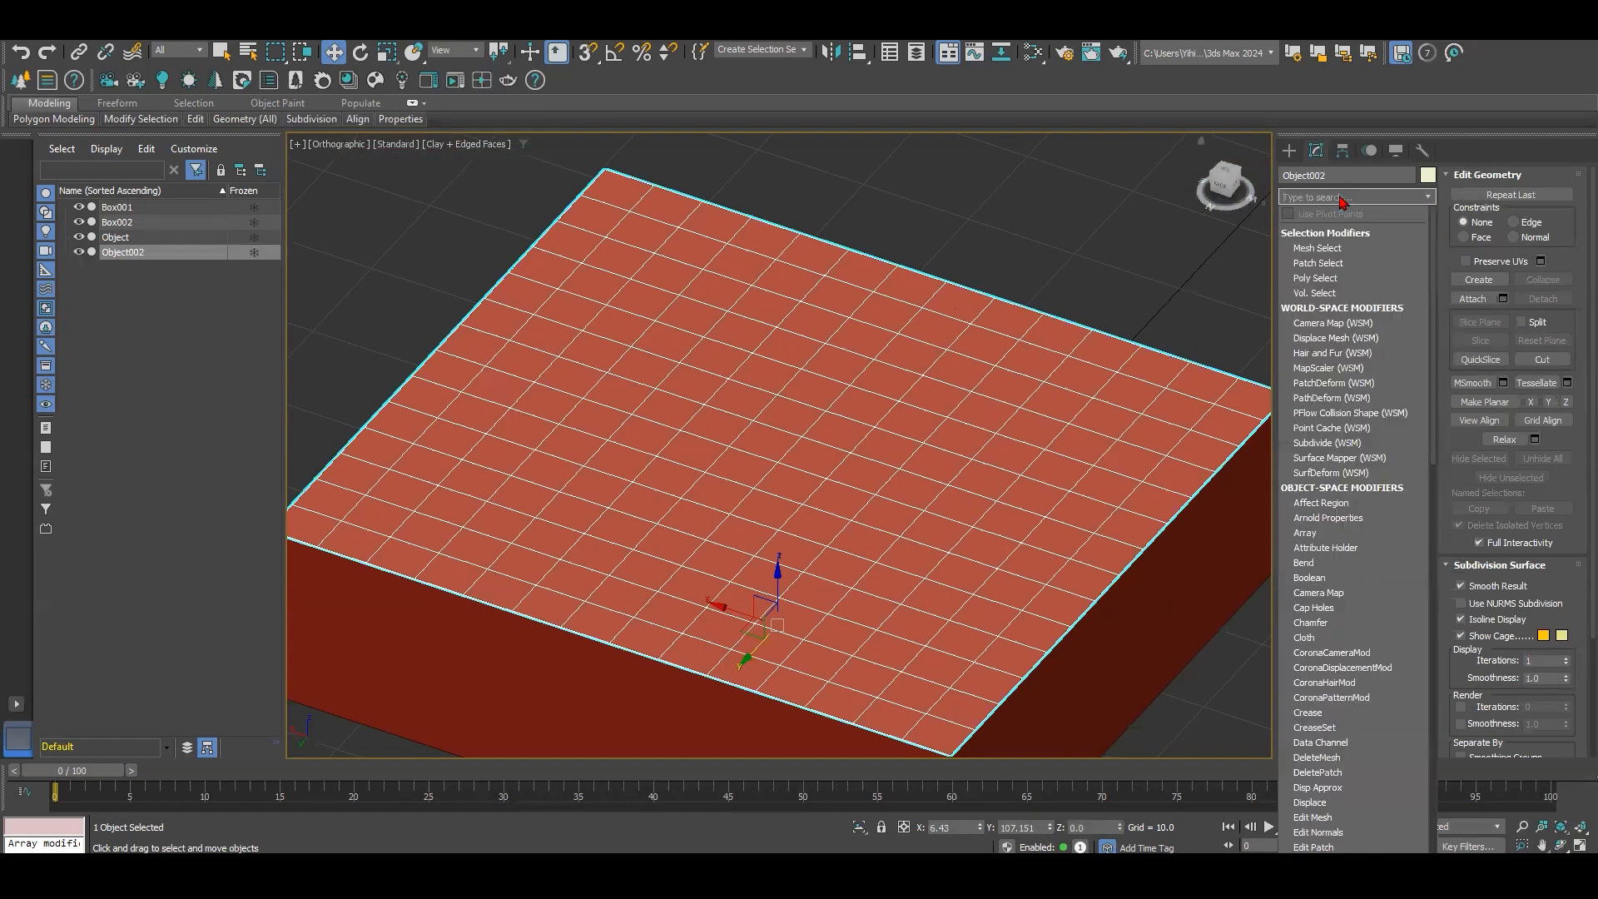
left_click(1341, 200)
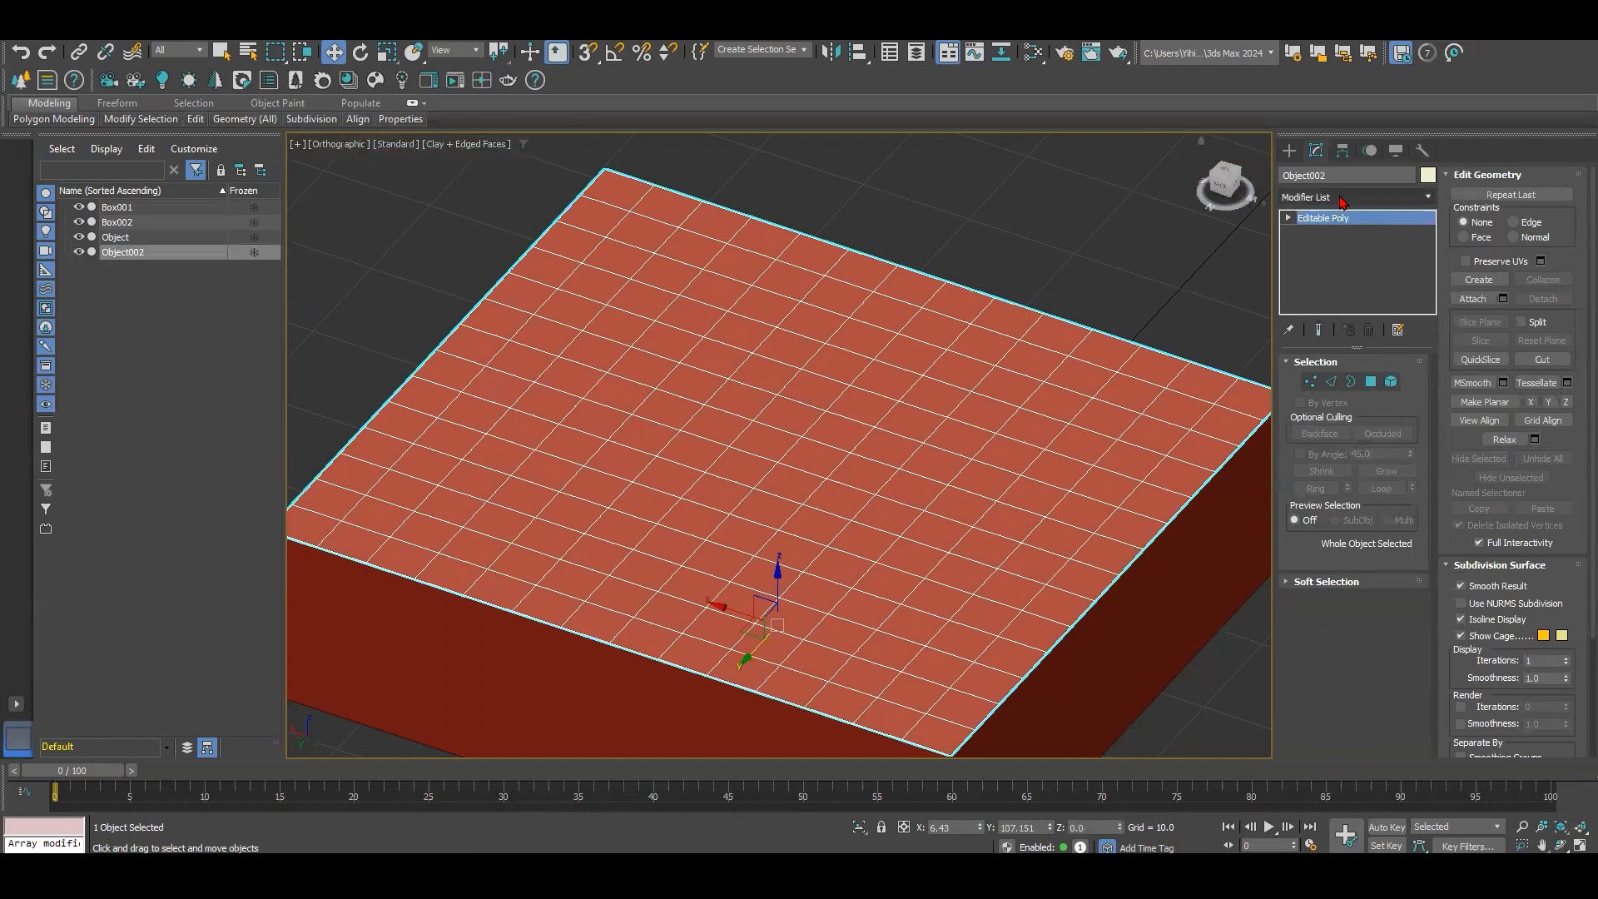
left_click(1342, 201)
type("SH")
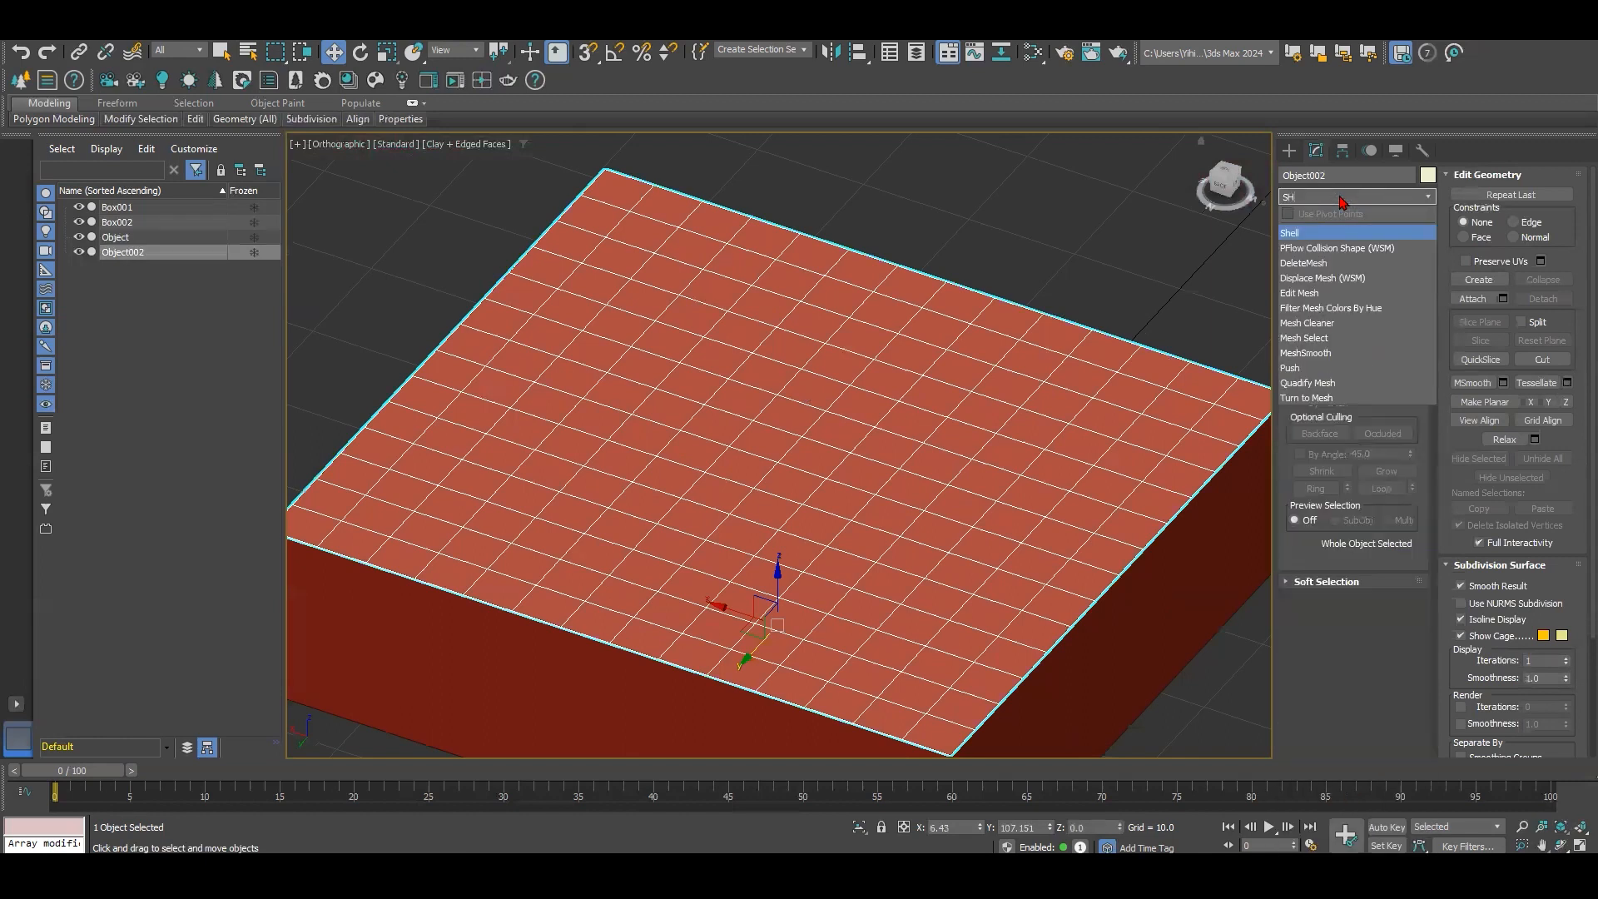
key("Return")
middle_click_drag(1107, 600, 906, 622, "alt")
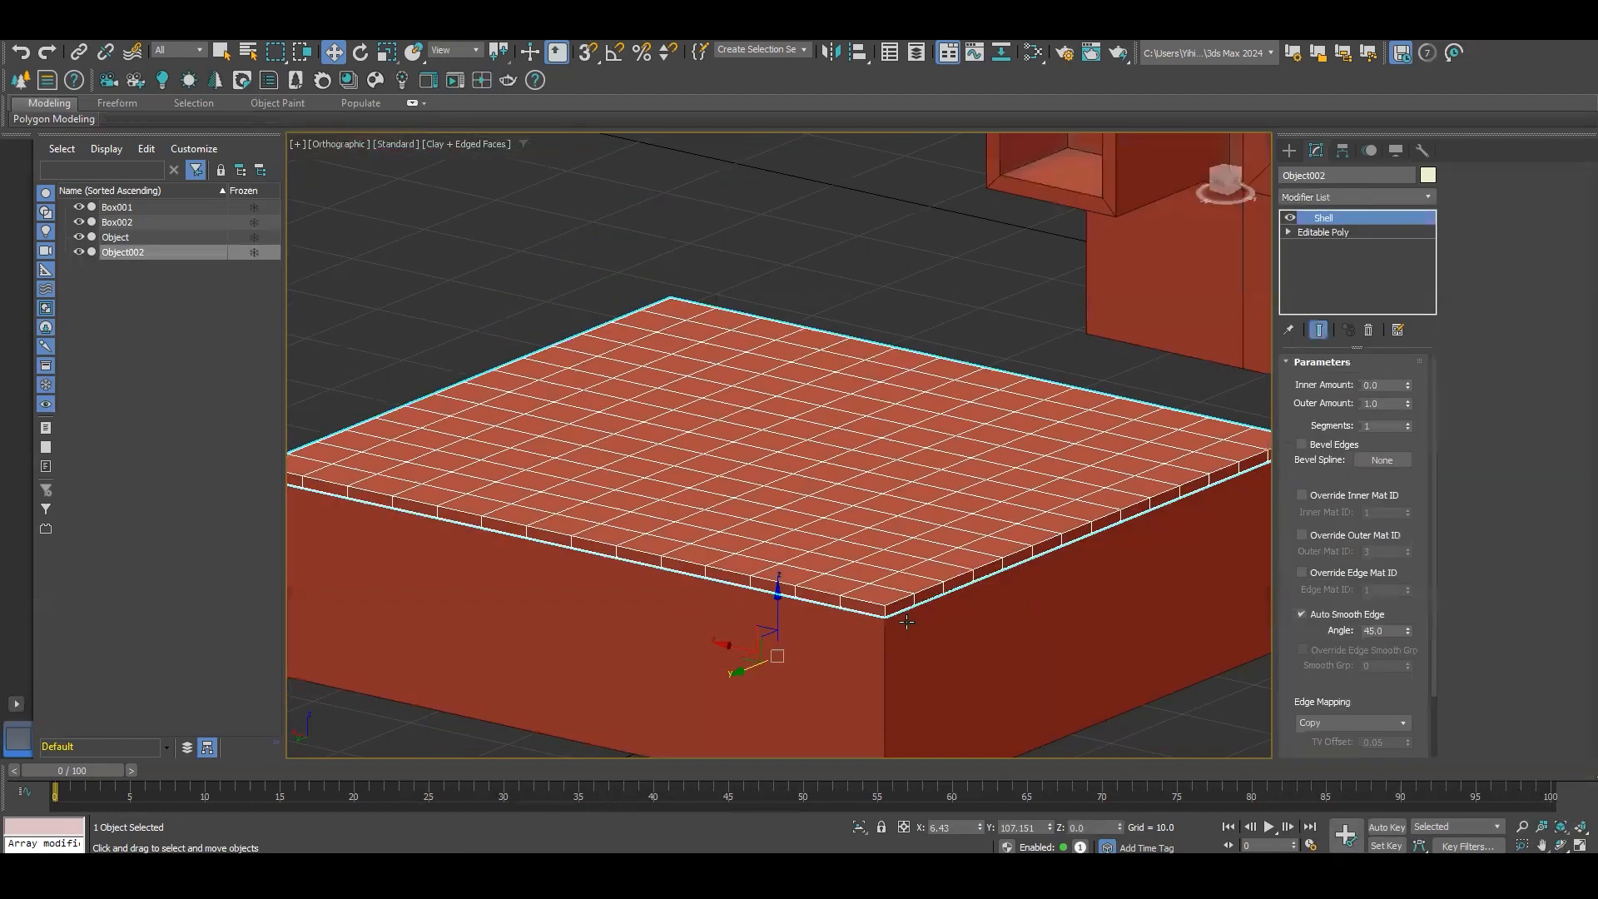
scroll(907, 622, "up", 3)
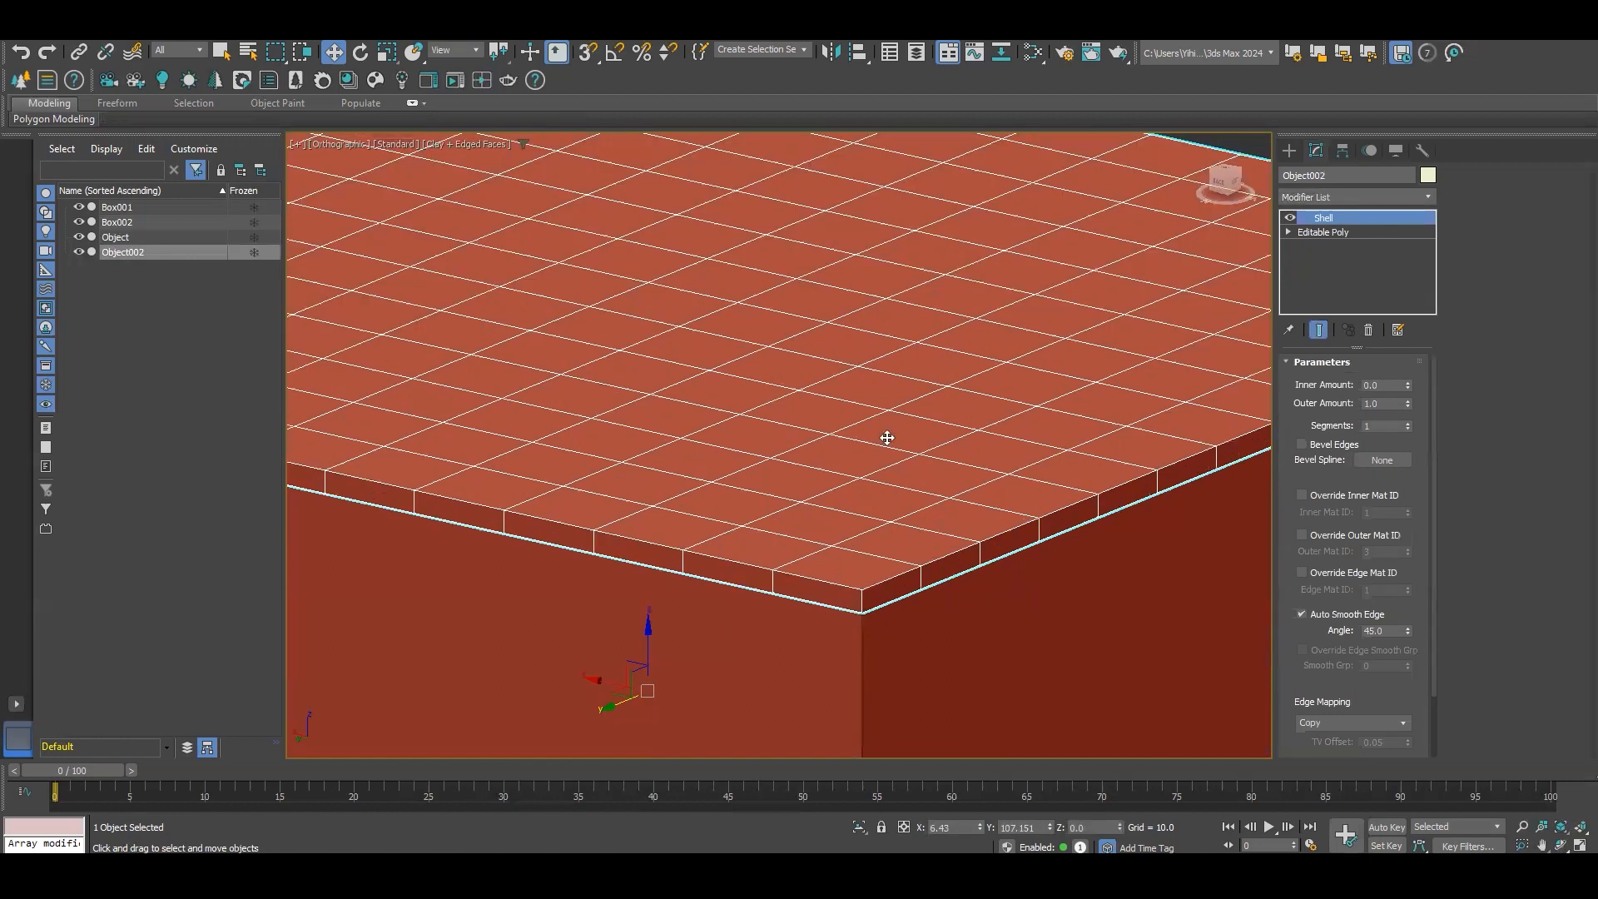
scroll(885, 491, "down", 4)
scroll(812, 486, "up", 2)
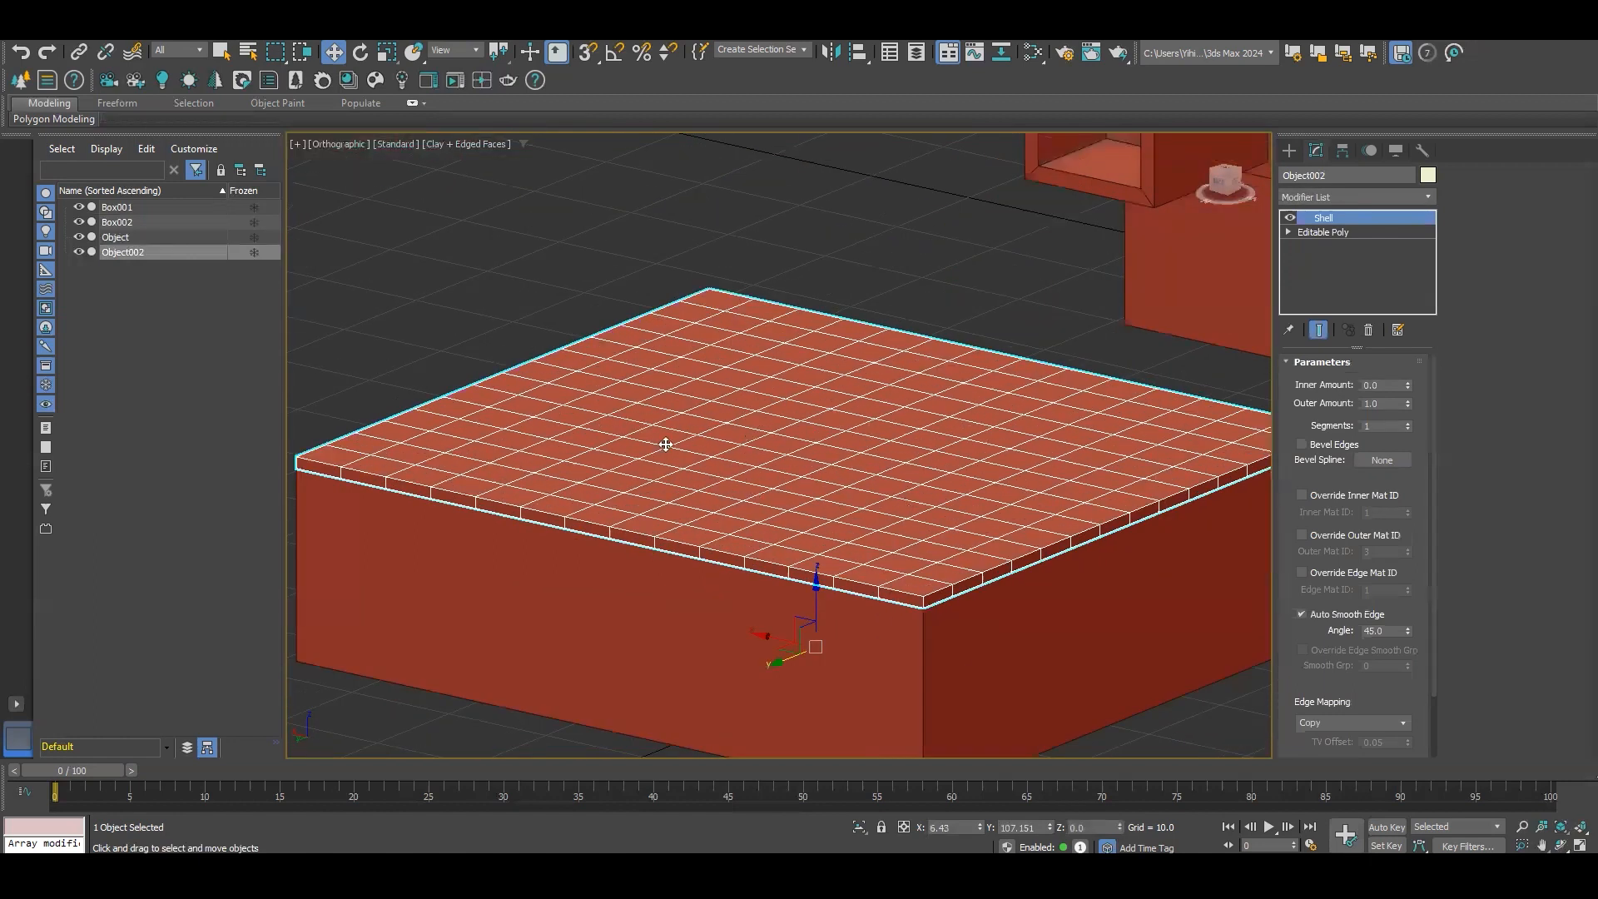
Step: Add an Edit Poly modifier above the Shell on the gridded surface
left_click(1357, 197)
type("E")
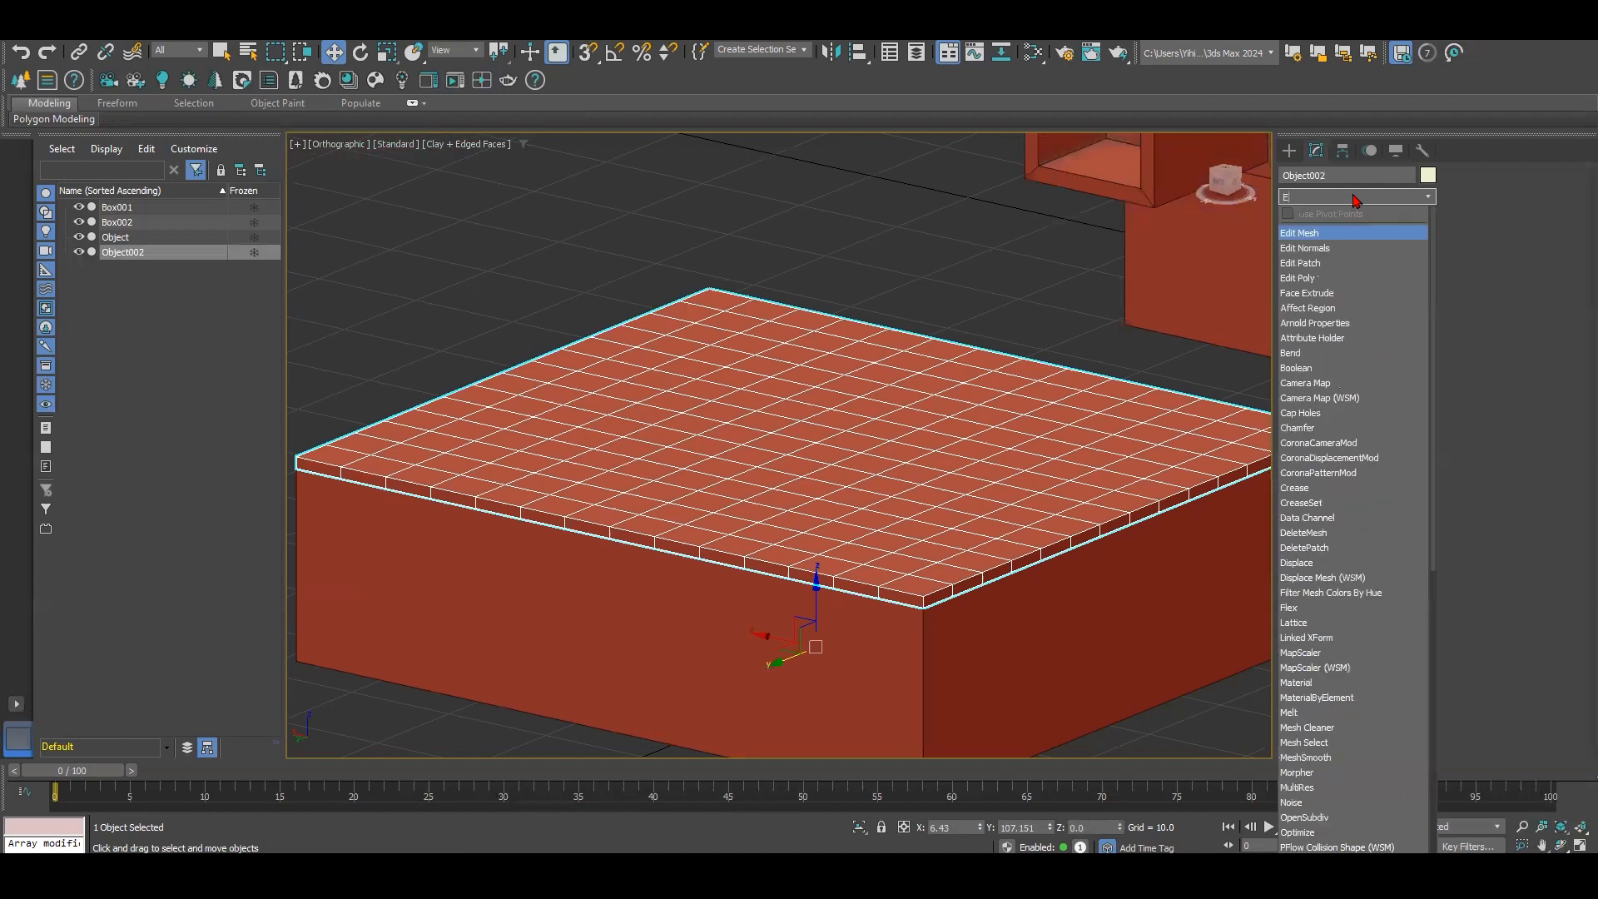
type("d")
left_click(1357, 280)
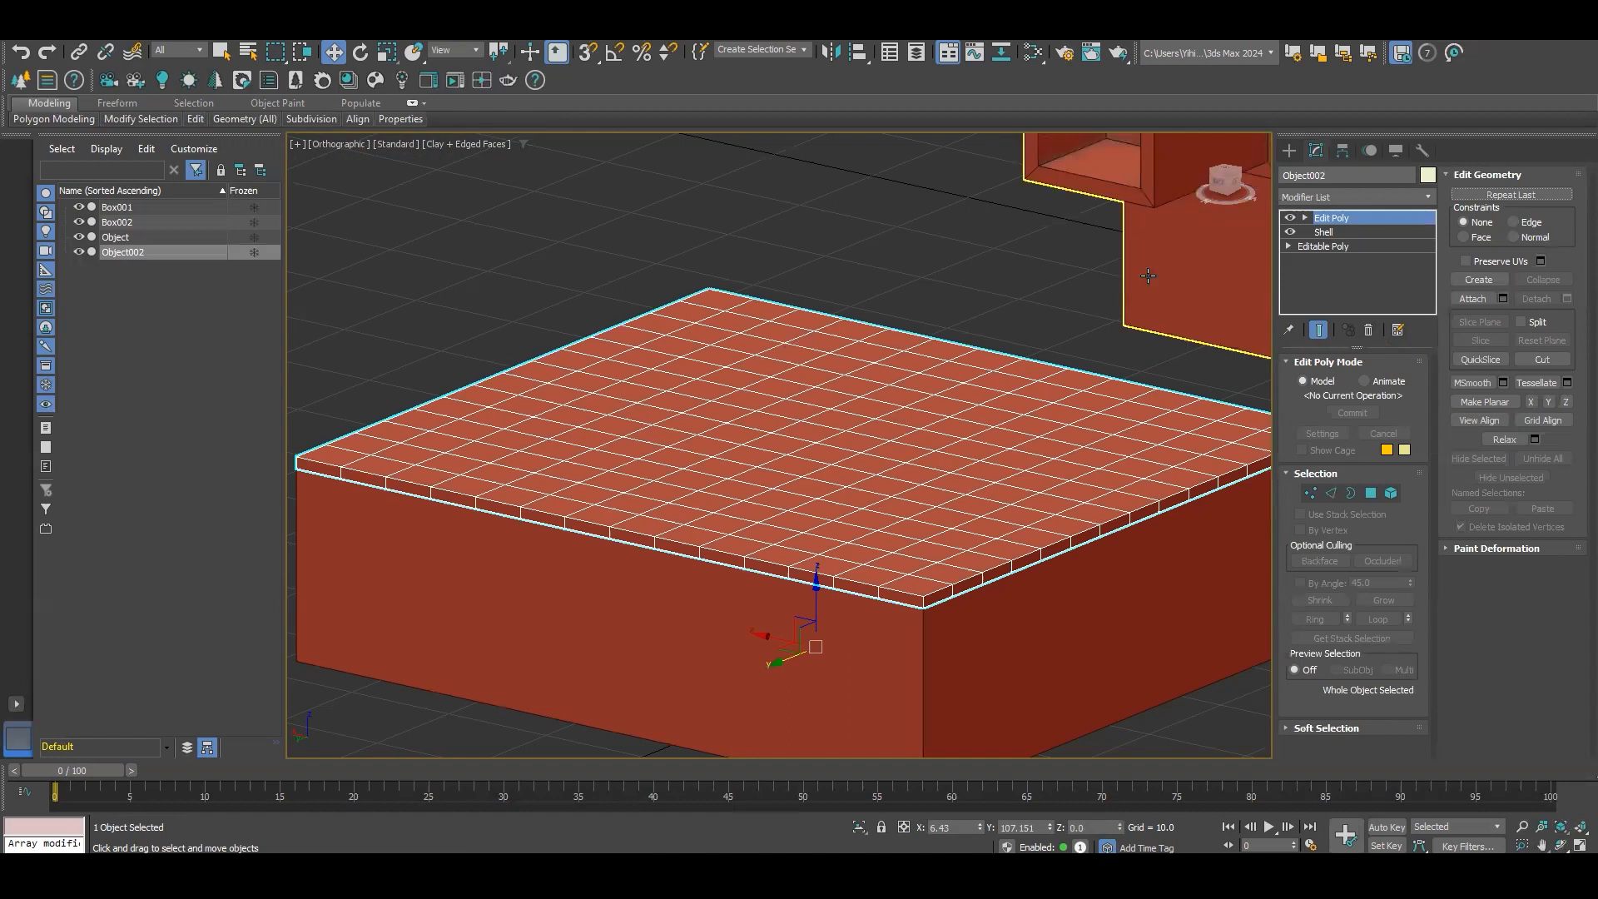
Step: Generate a diagonal diamond topology pattern on the shelled surface and inspect its top and side faces
mouse_move(65, 110)
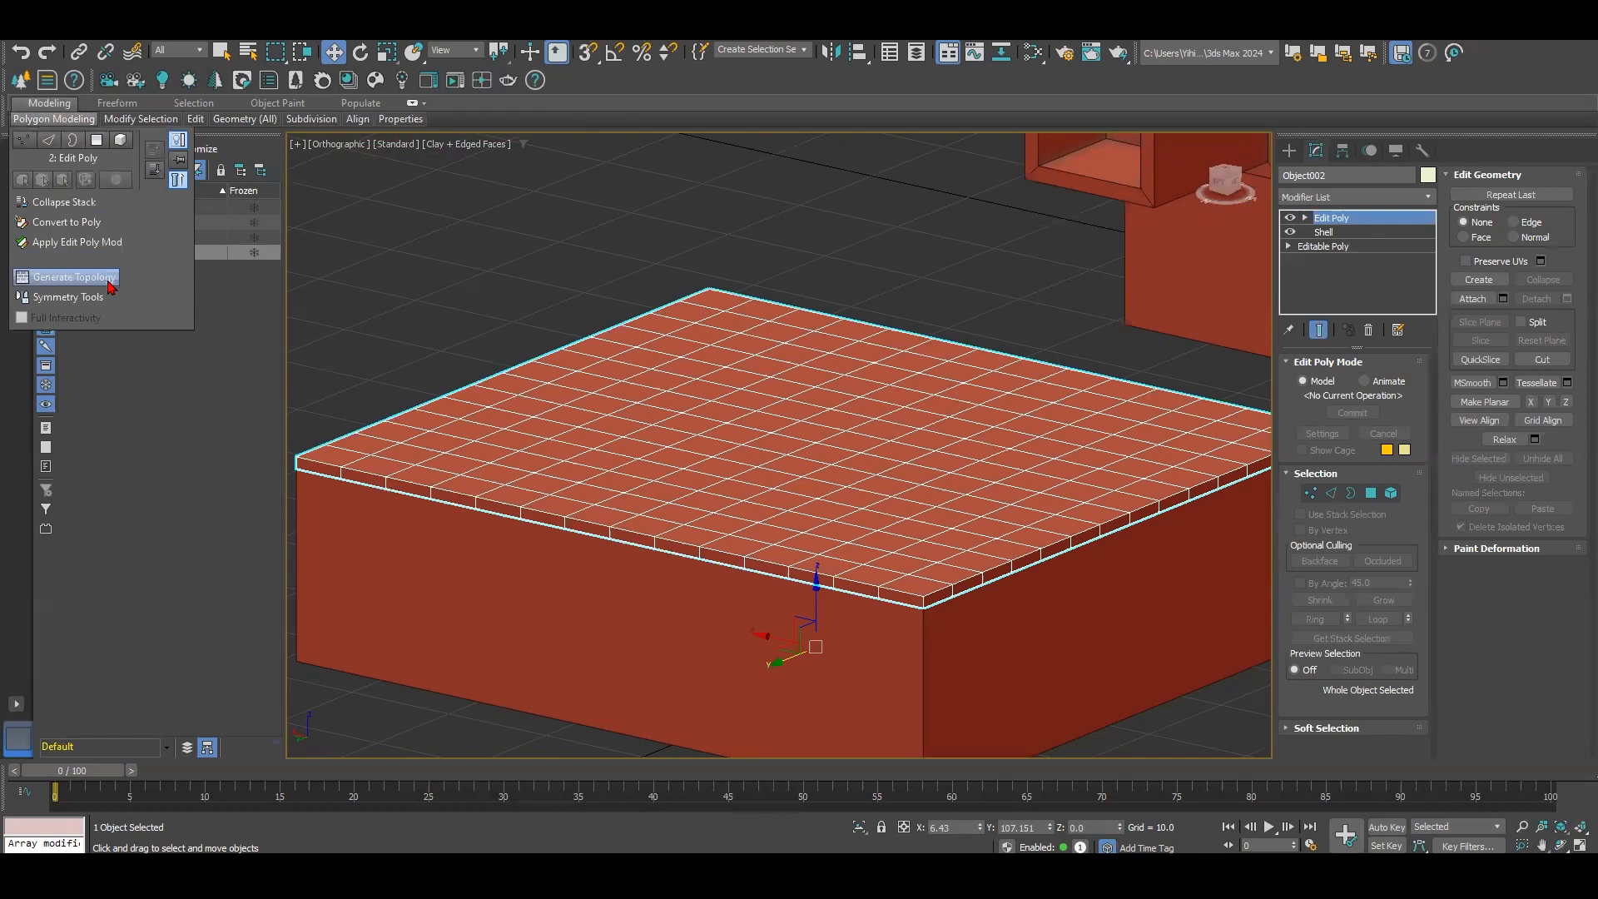
left_click(105, 280)
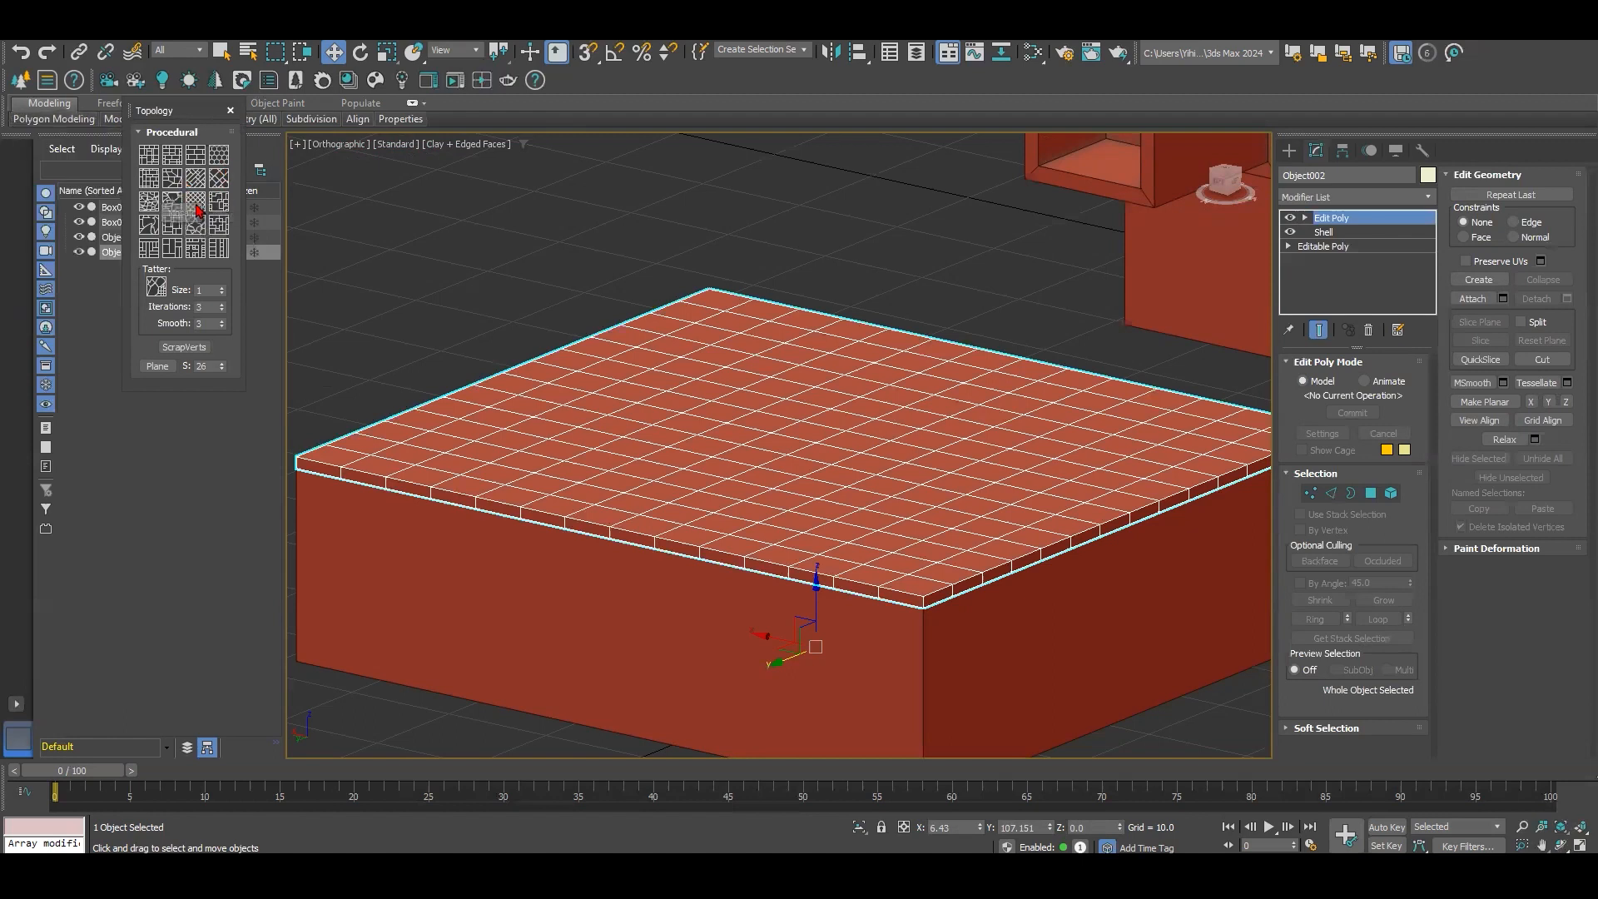
left_click(196, 206)
middle_click_drag(850, 466, 898, 501, "alt")
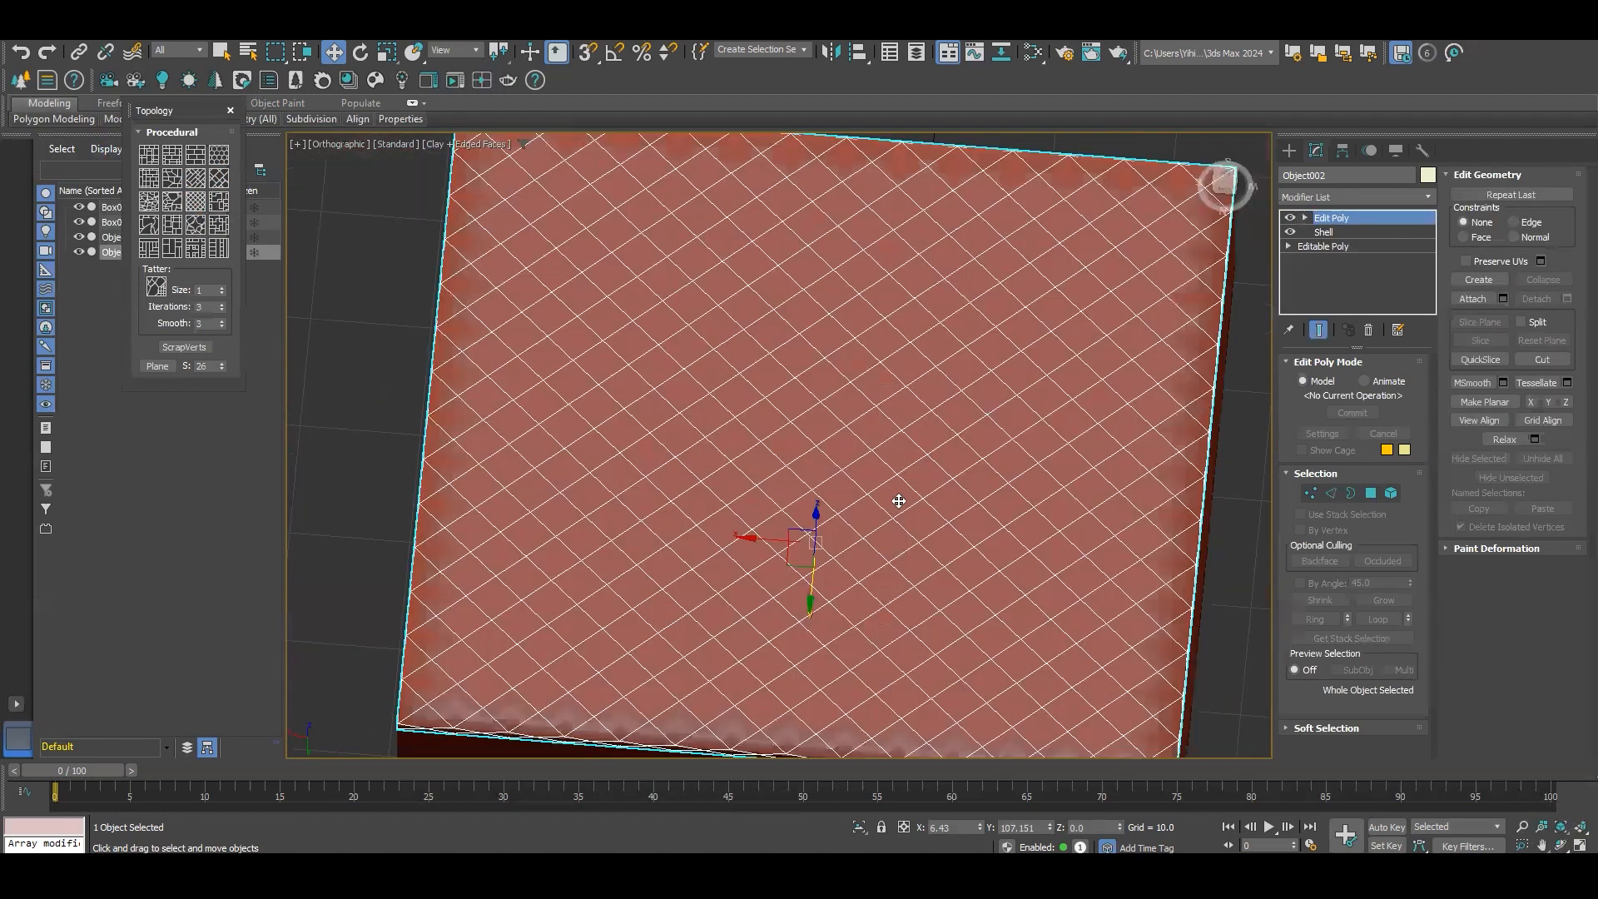
middle_click_drag(1273, 660, 1091, 627, "alt")
middle_click_drag(1154, 543, 1124, 313, "alt")
scroll(1177, 483, "up", 6)
scroll(1183, 365, "down", 3)
middle_click_drag(1027, 429, 1155, 704)
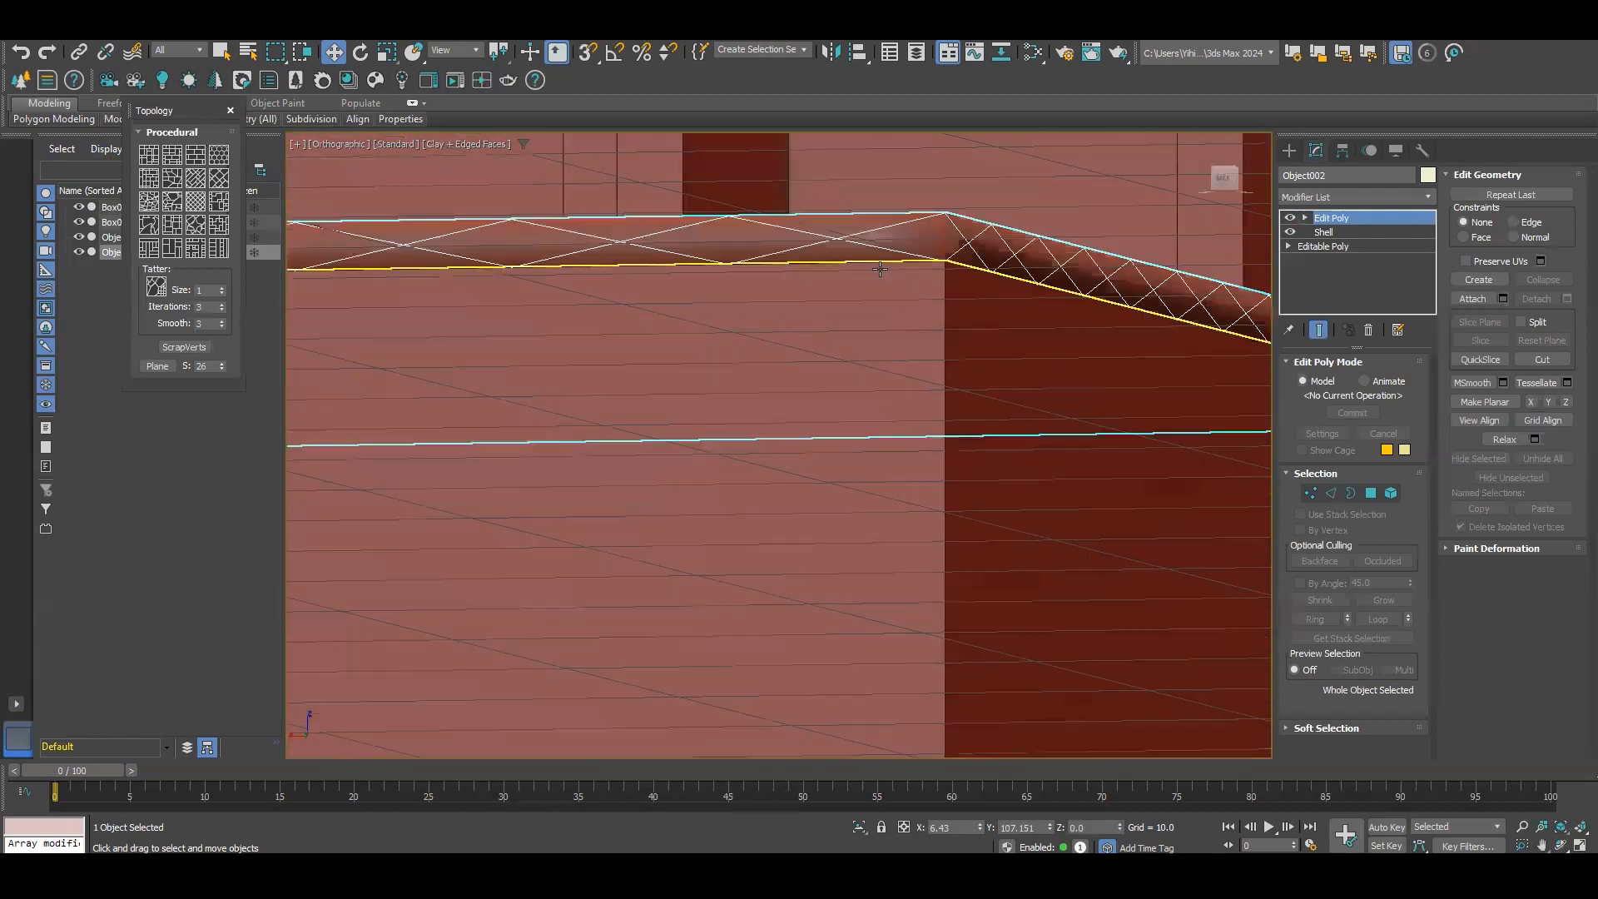
middle_click_drag(911, 235, 1108, 694, "alt")
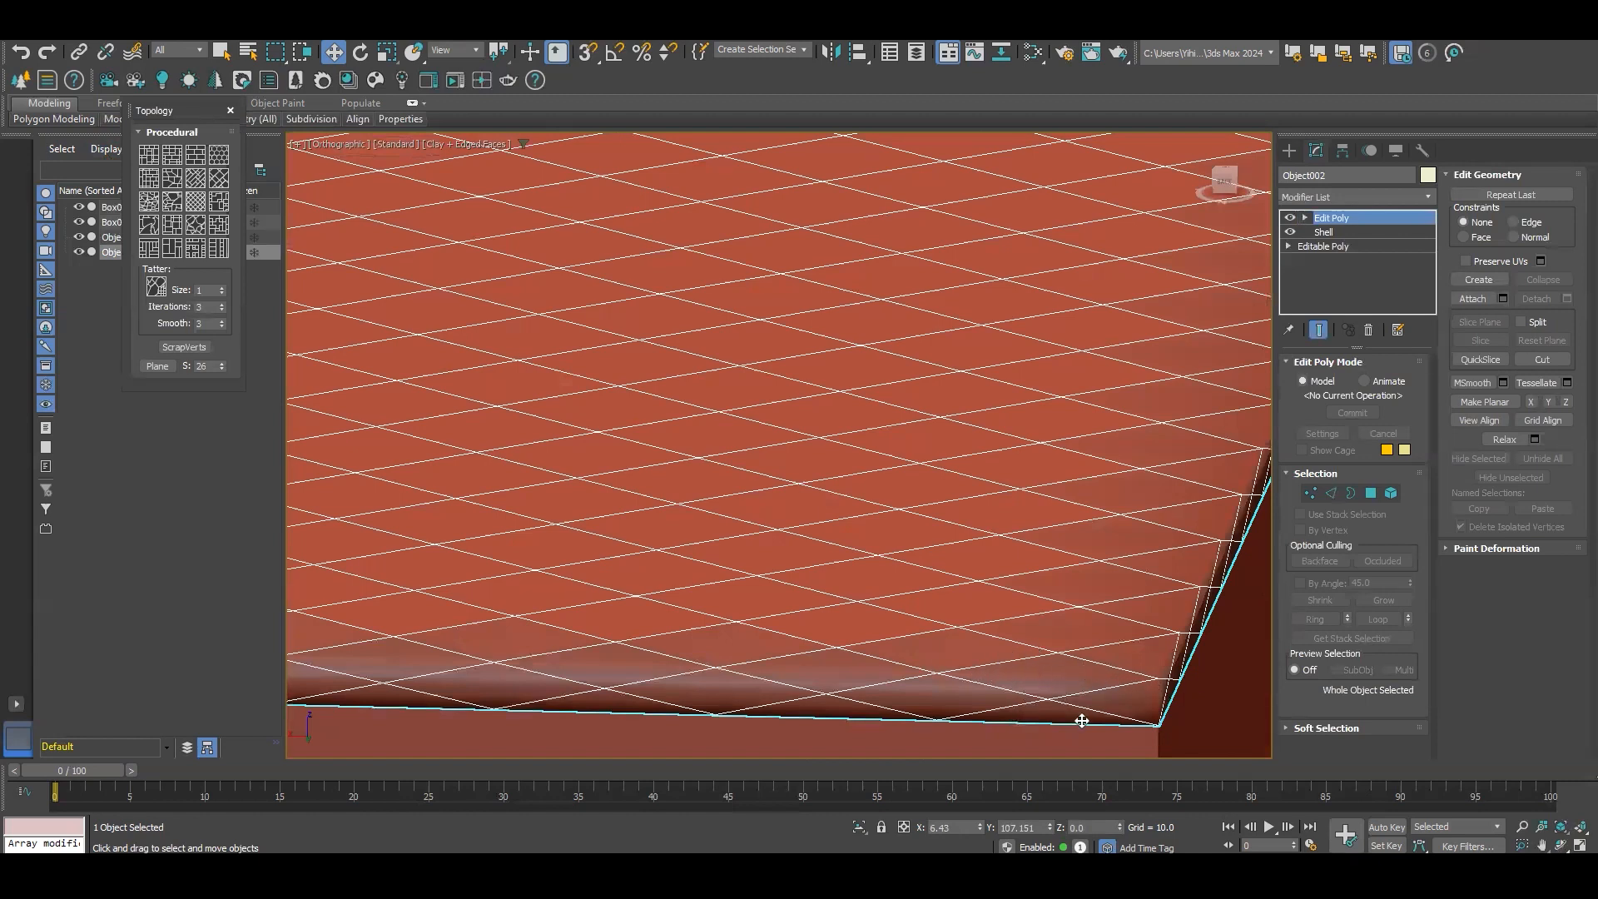
Step: Delete the Edit Poly and Shell modifiers from the surface, leaving only the Editable Poly
left_click(1368, 334)
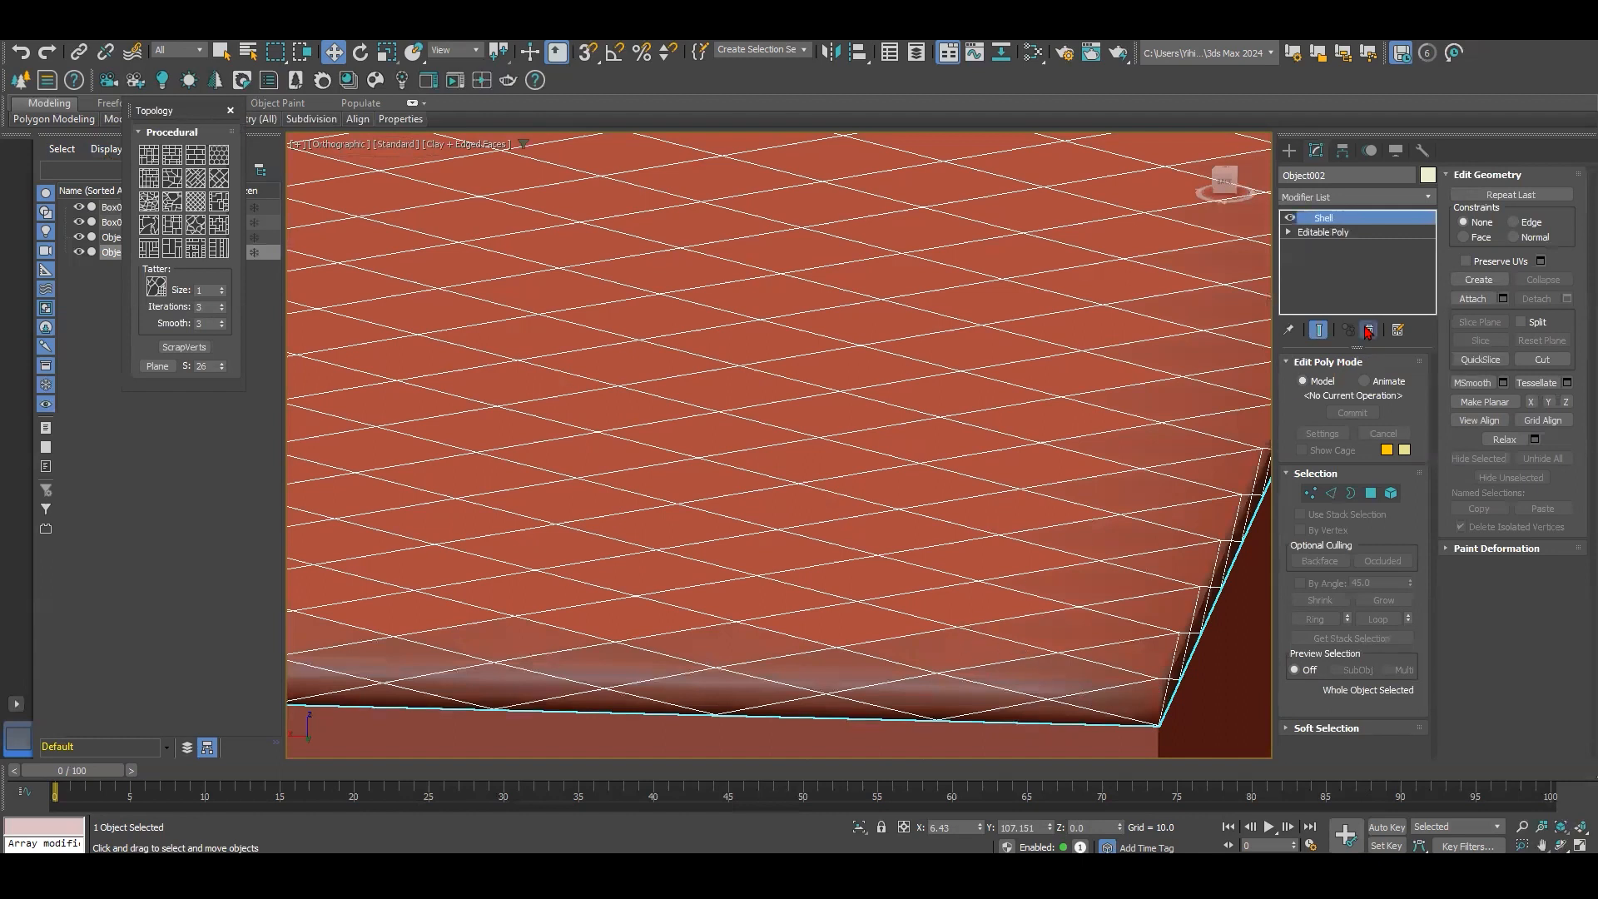
left_click(1367, 334)
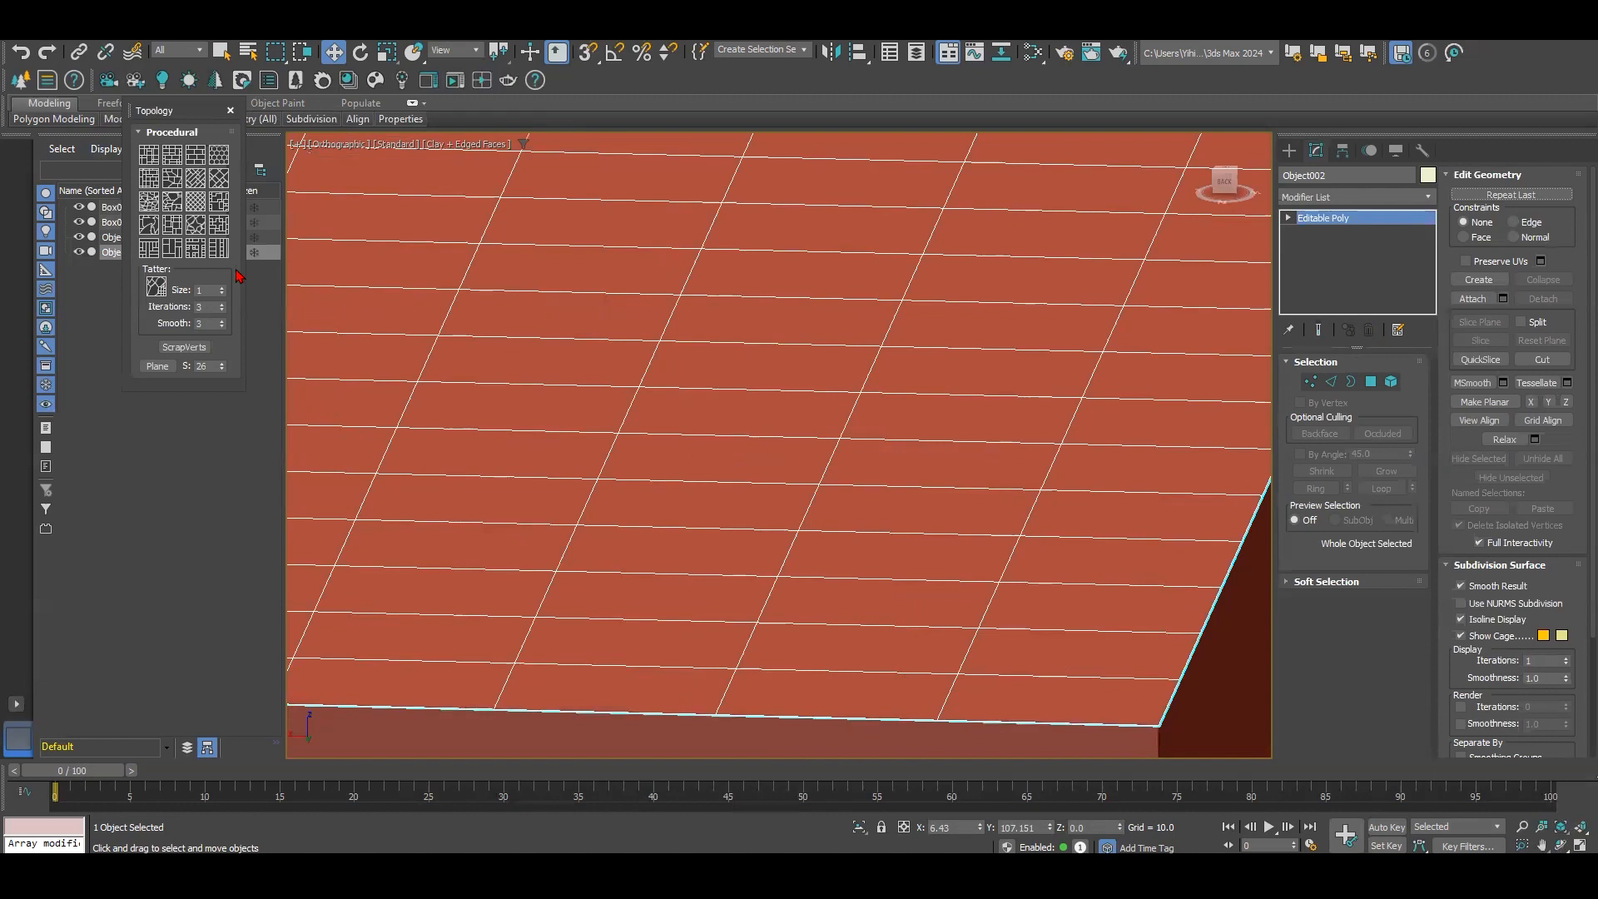
Step: Generate the diagonal diamond topology pattern directly on the flat Editable Poly surface
left_click(54, 119)
left_click(70, 283)
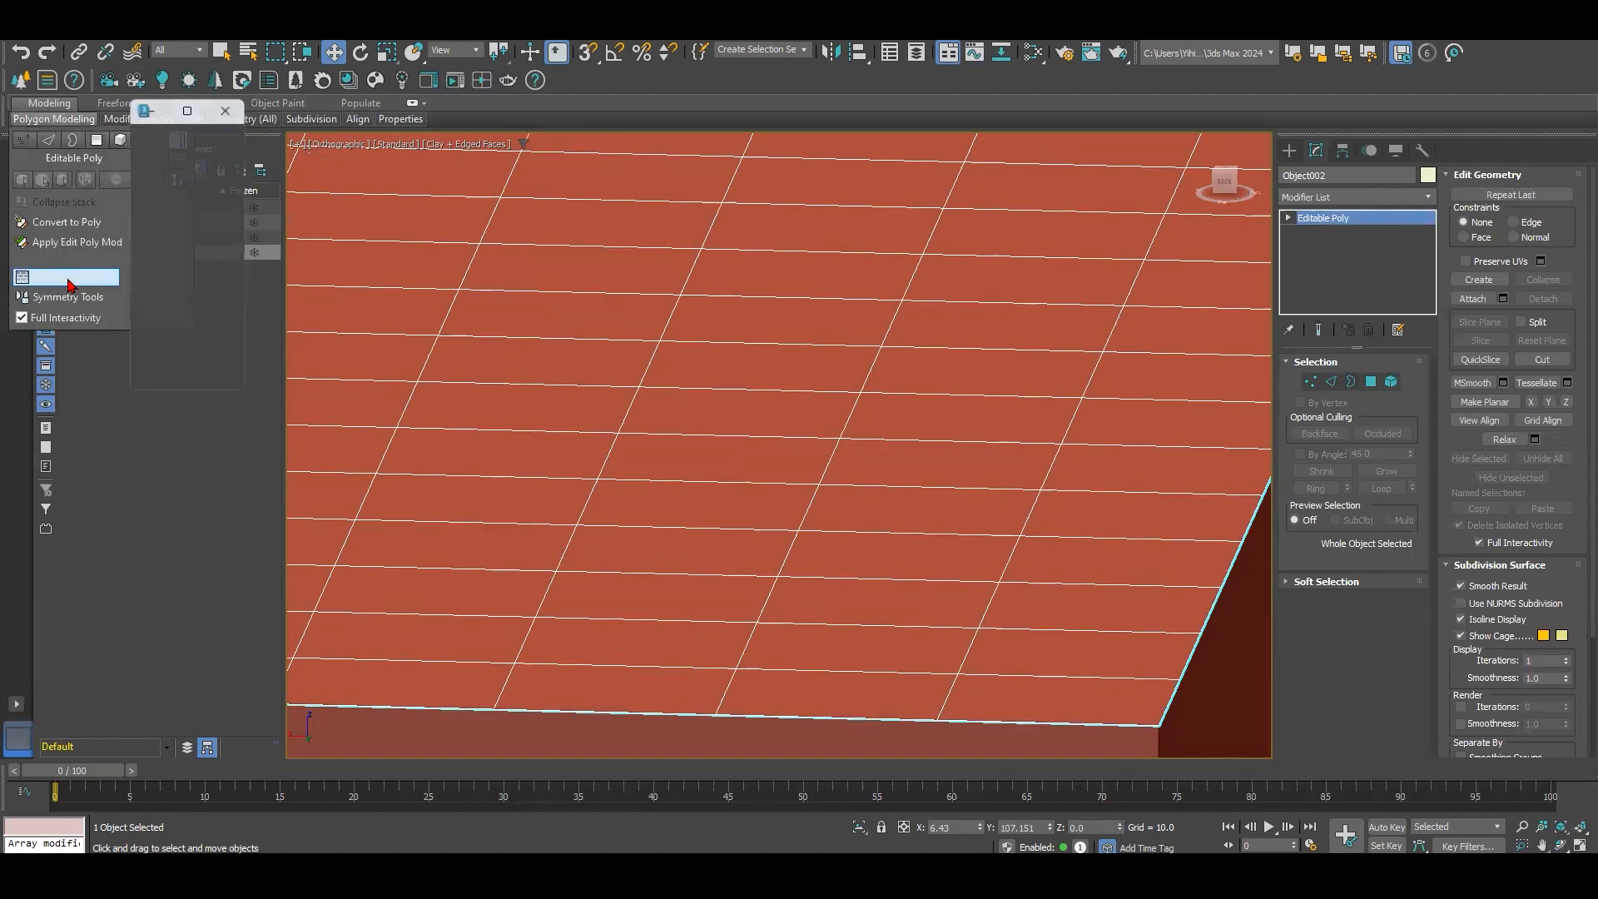
left_click(194, 209)
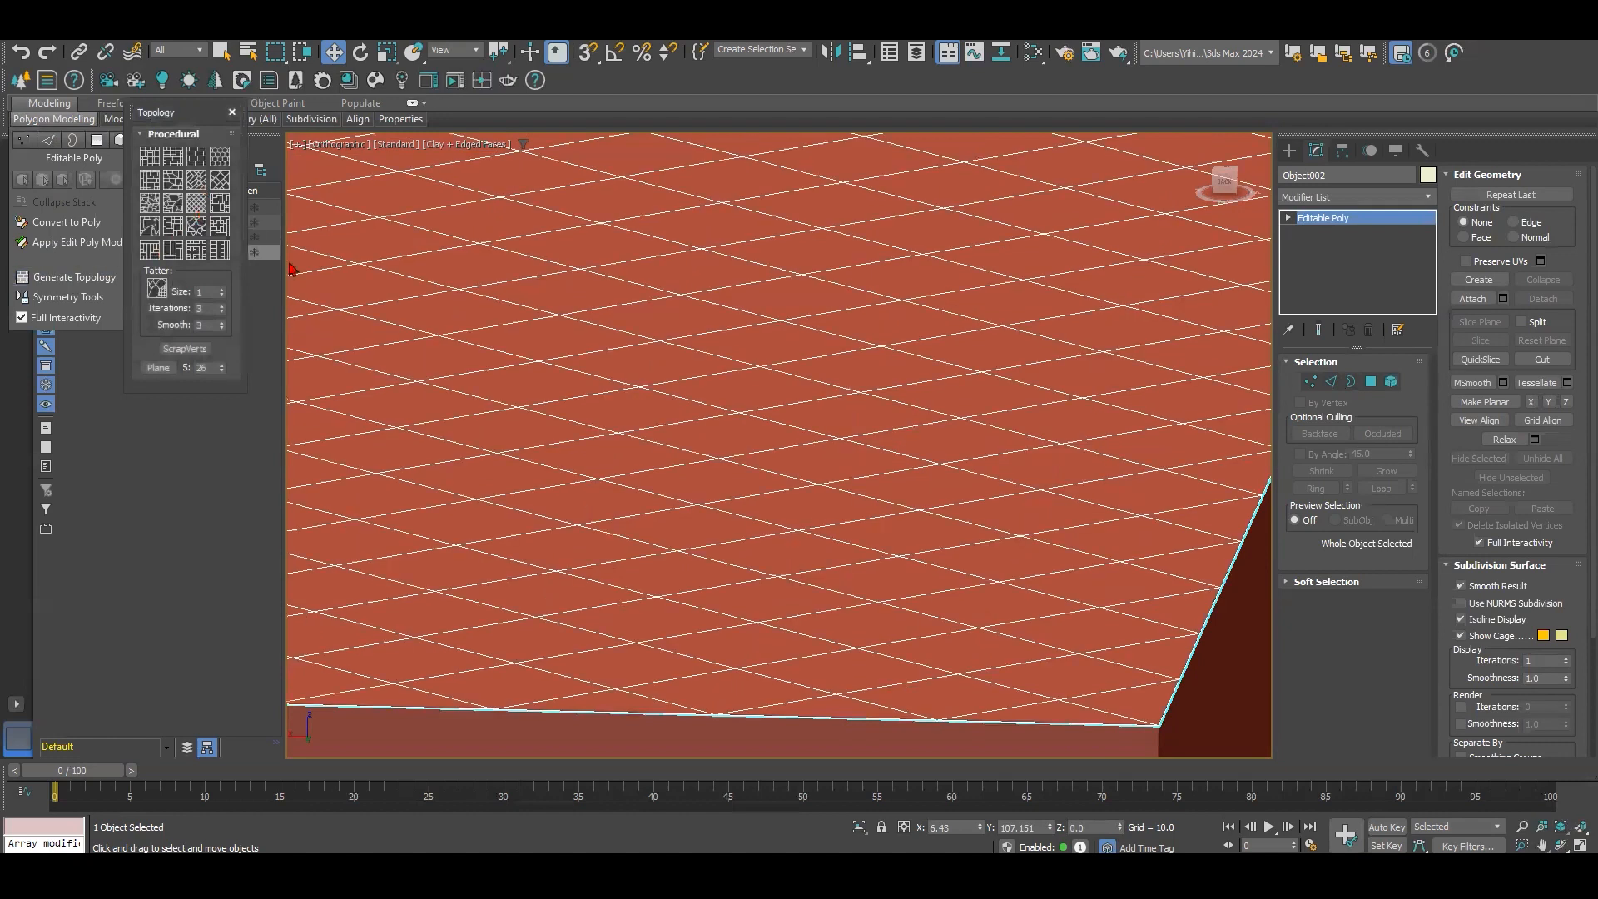
scroll(732, 491, "down", 2)
middle_click_drag(810, 517, 1099, 522, "alt")
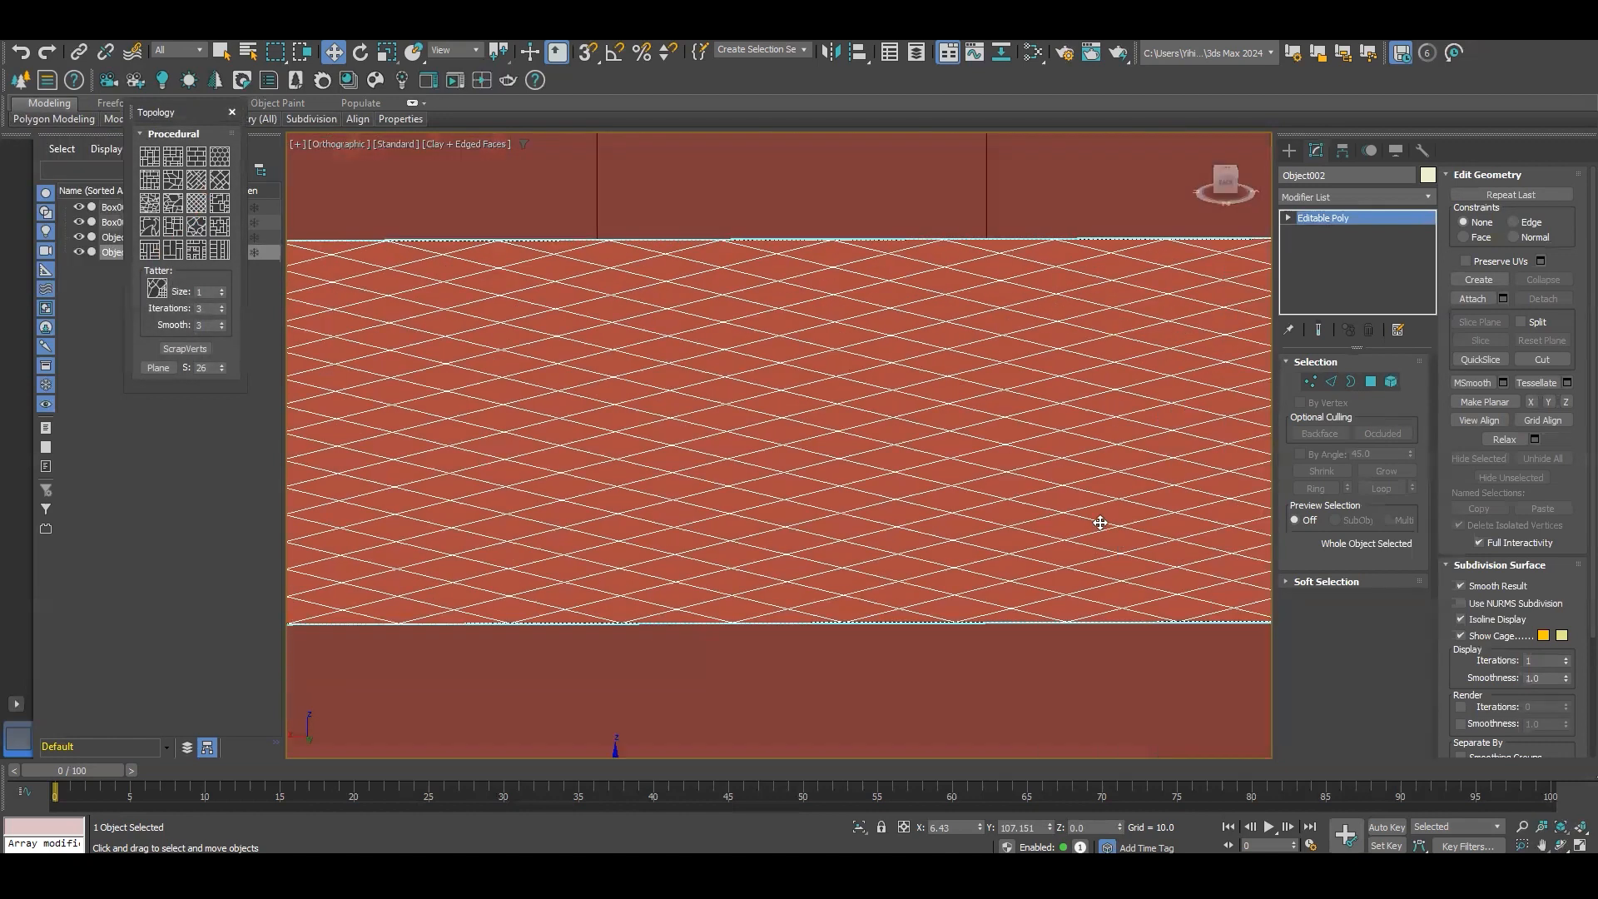
Step: Inset all the surface's diamond polygons individually, using the By Polygon option, by about 0.448
left_click(1370, 381)
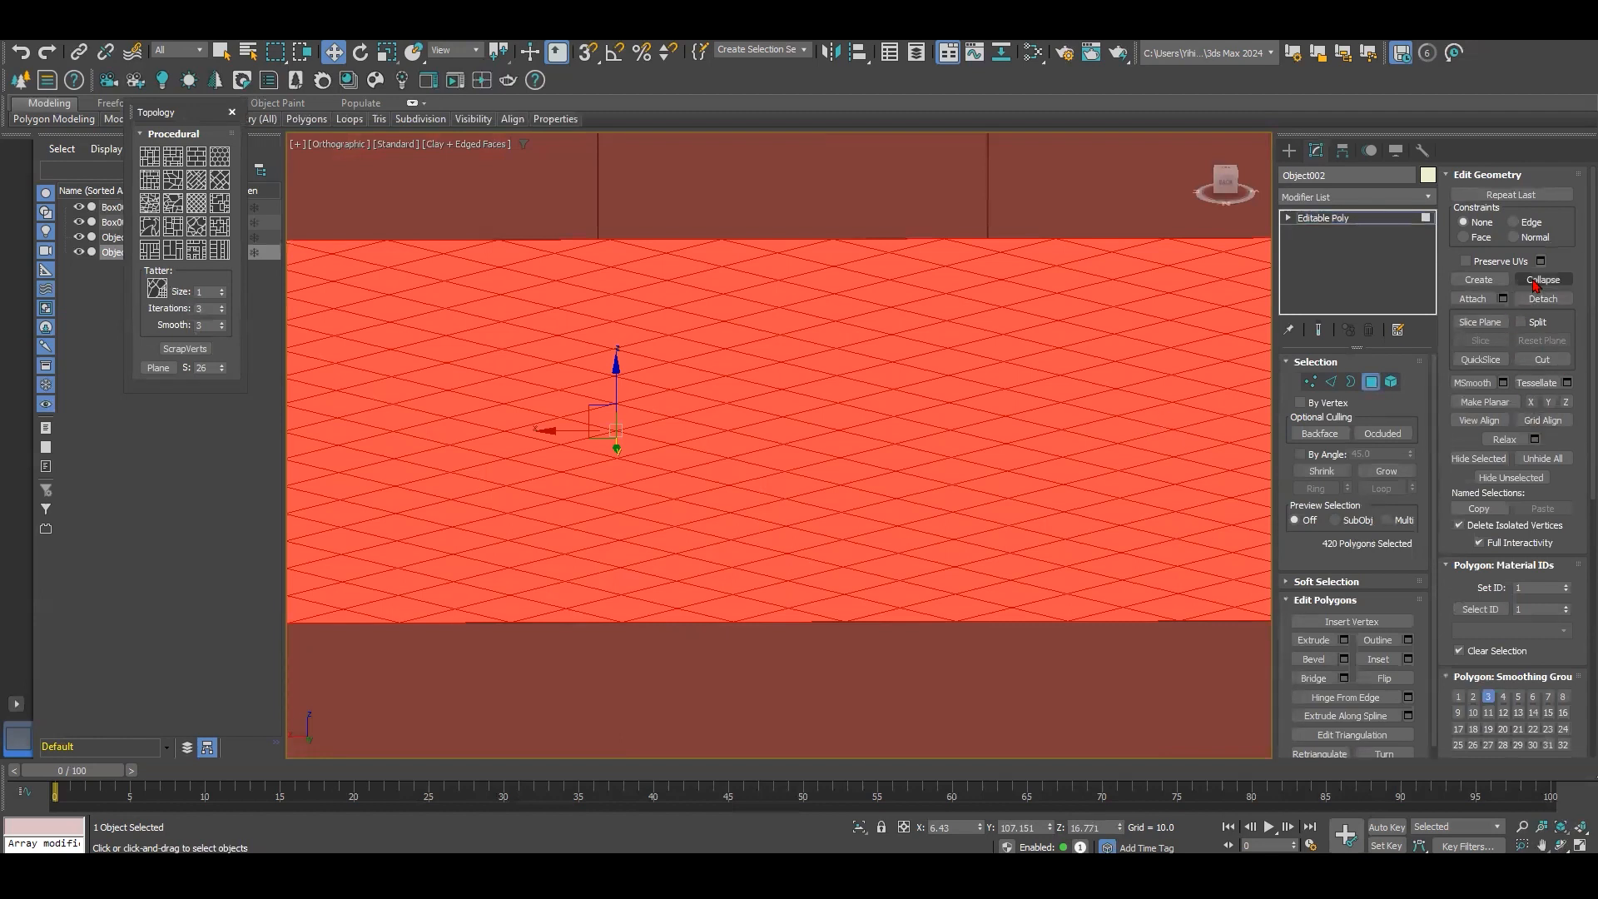
left_click(1408, 658)
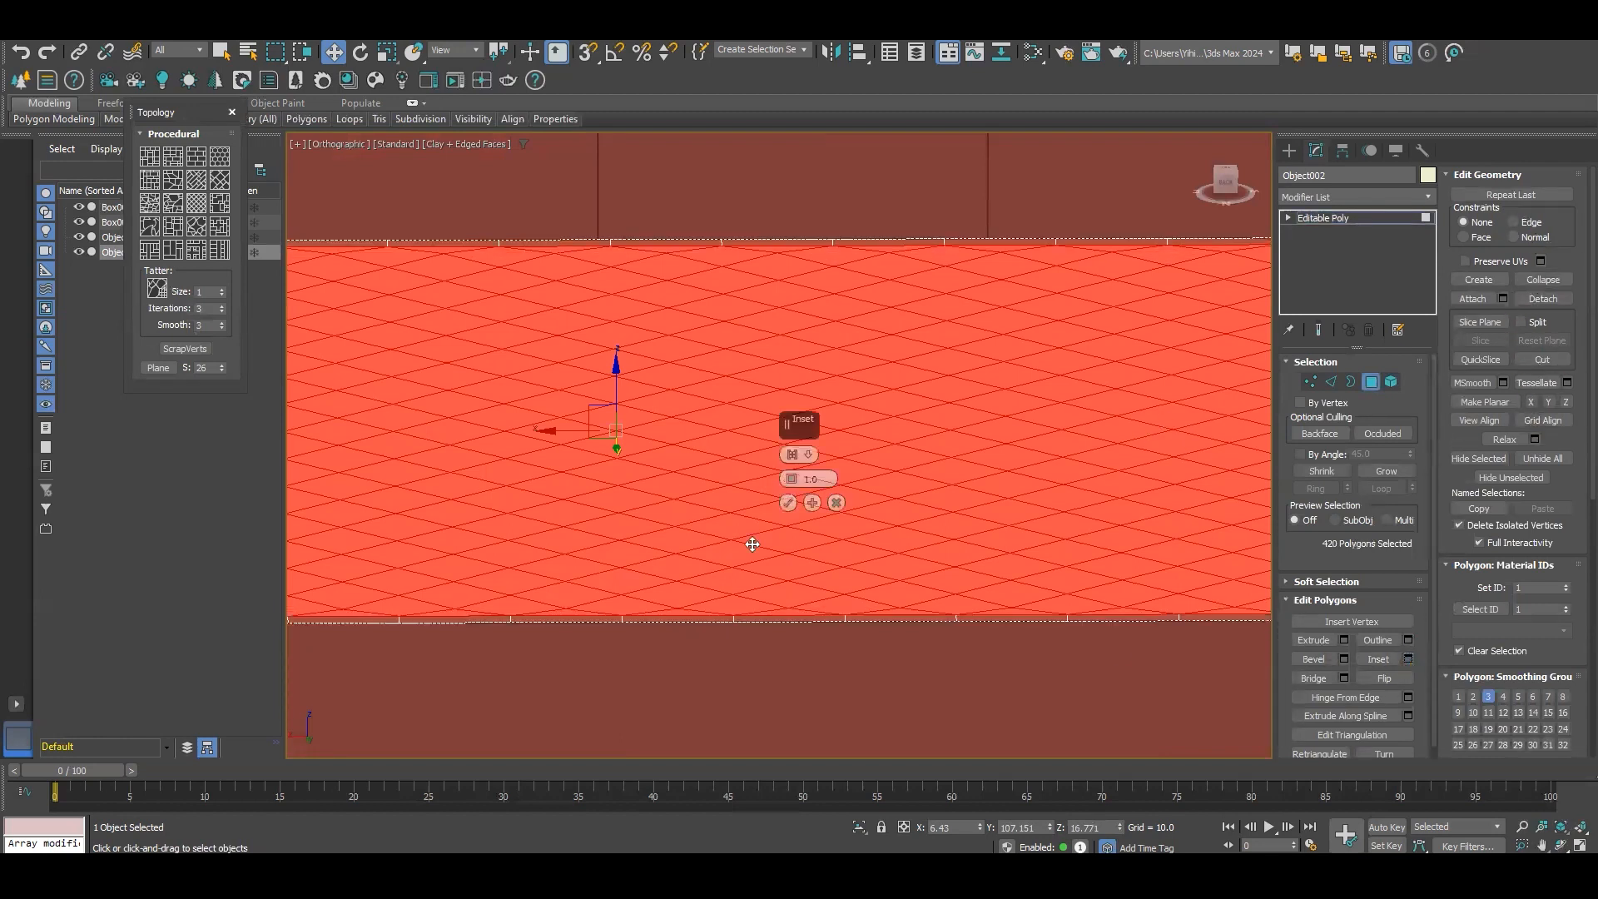
left_click(844, 486)
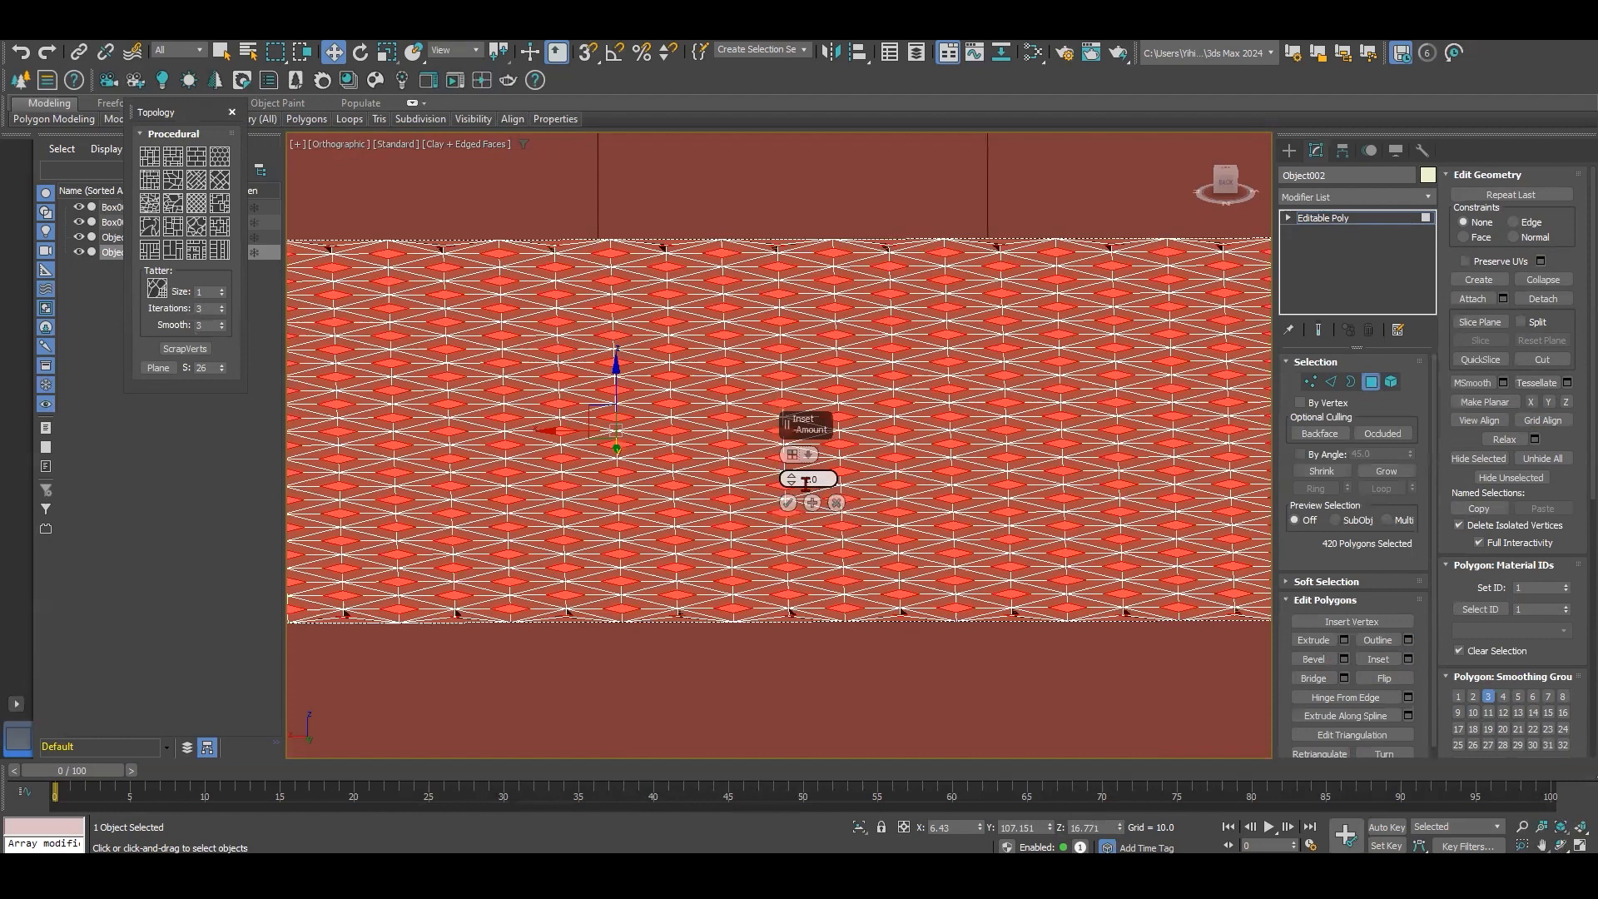
left_click_drag(793, 489, 804, 500)
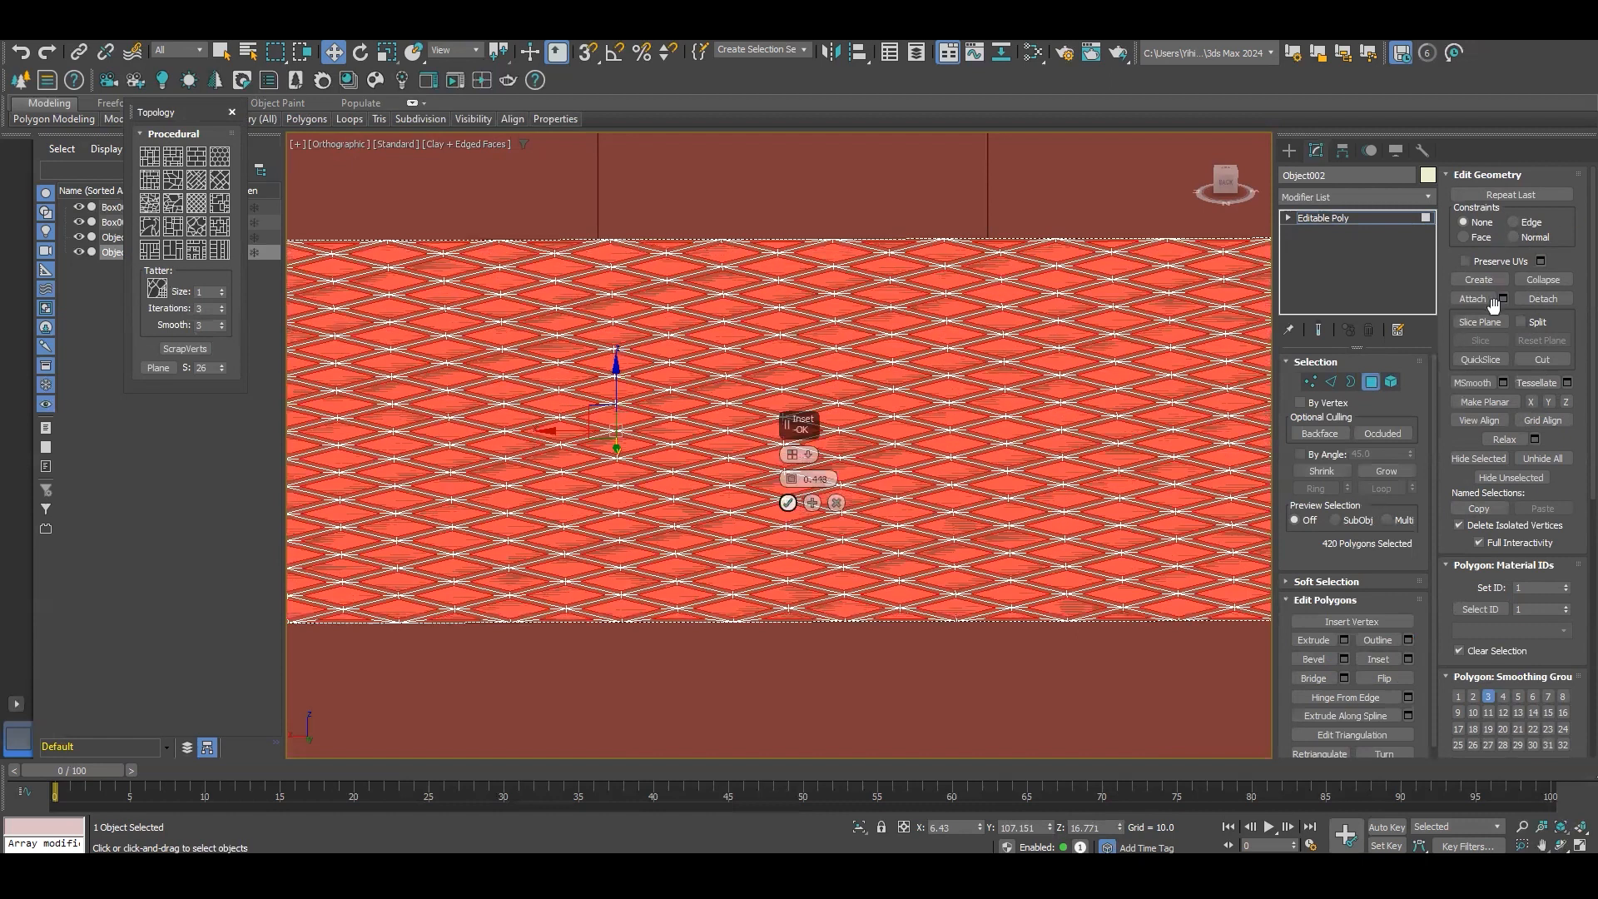
Step: Extrude the inset diamond polygons slightly upward to form low raised tiles
left_click(1343, 641)
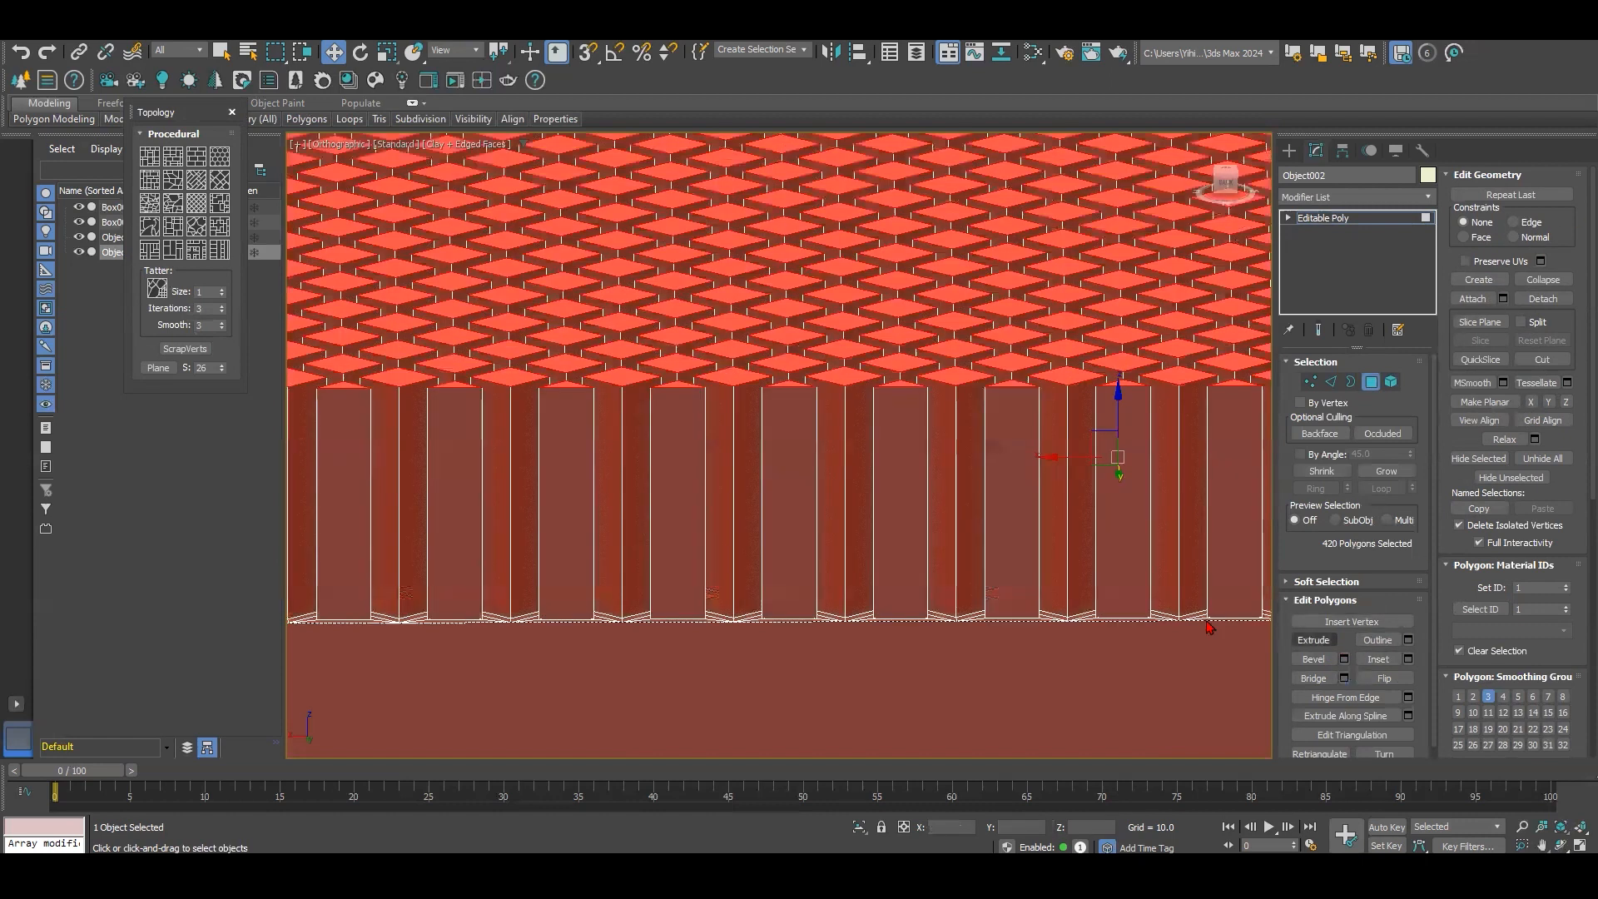
left_click_drag(806, 481, 829, 712)
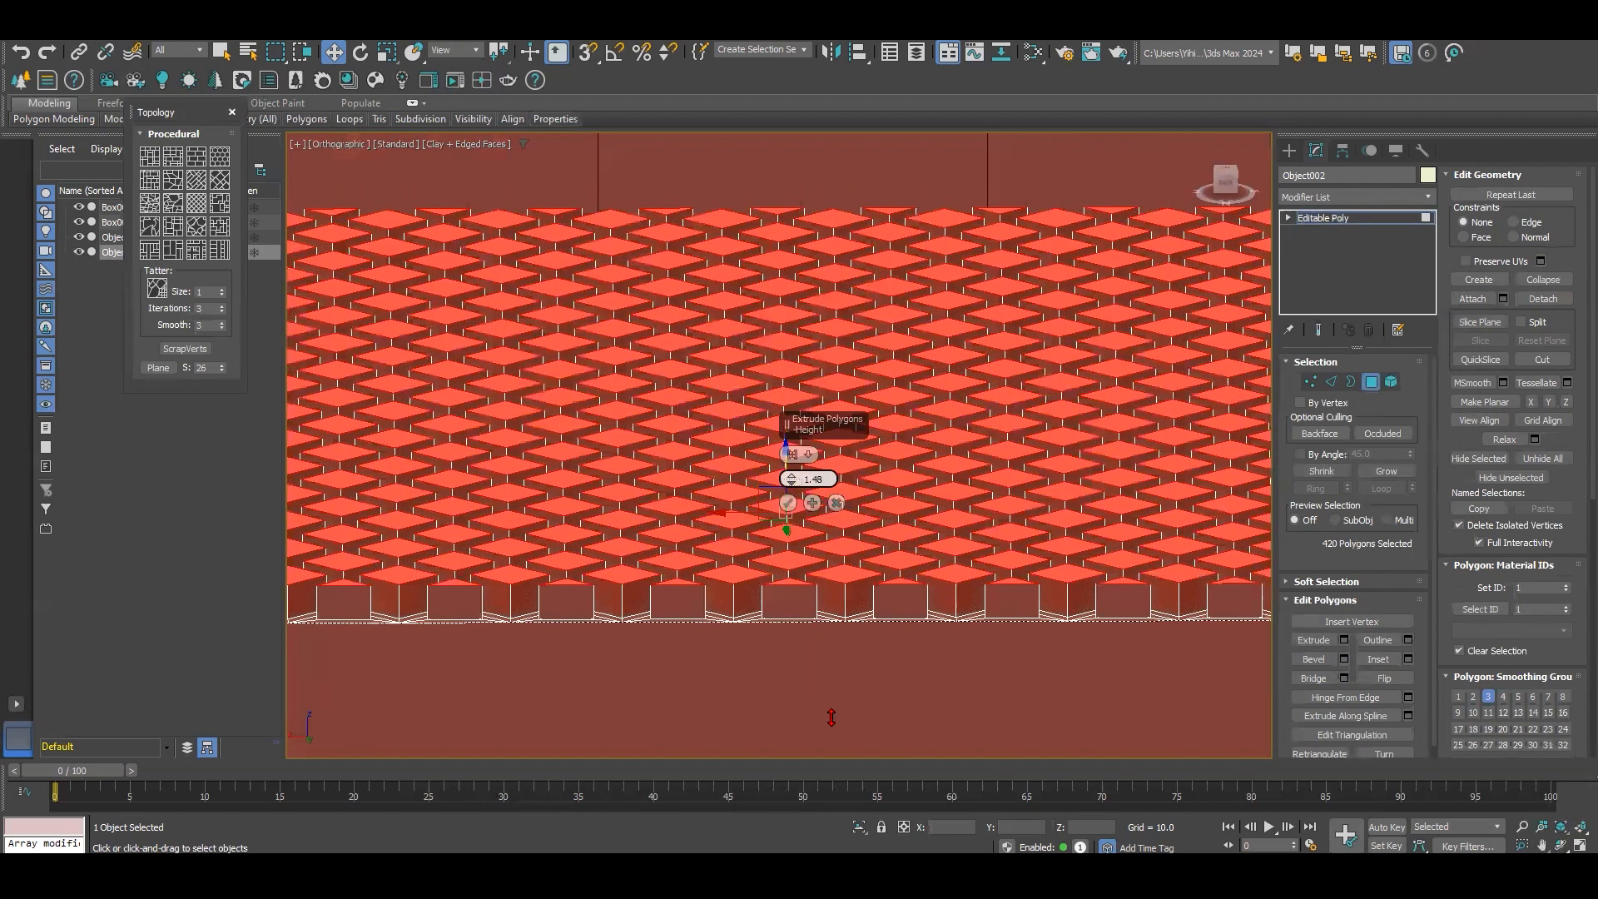
left_click_drag(759, 537, 790, 516)
scroll(704, 478, "up", 5)
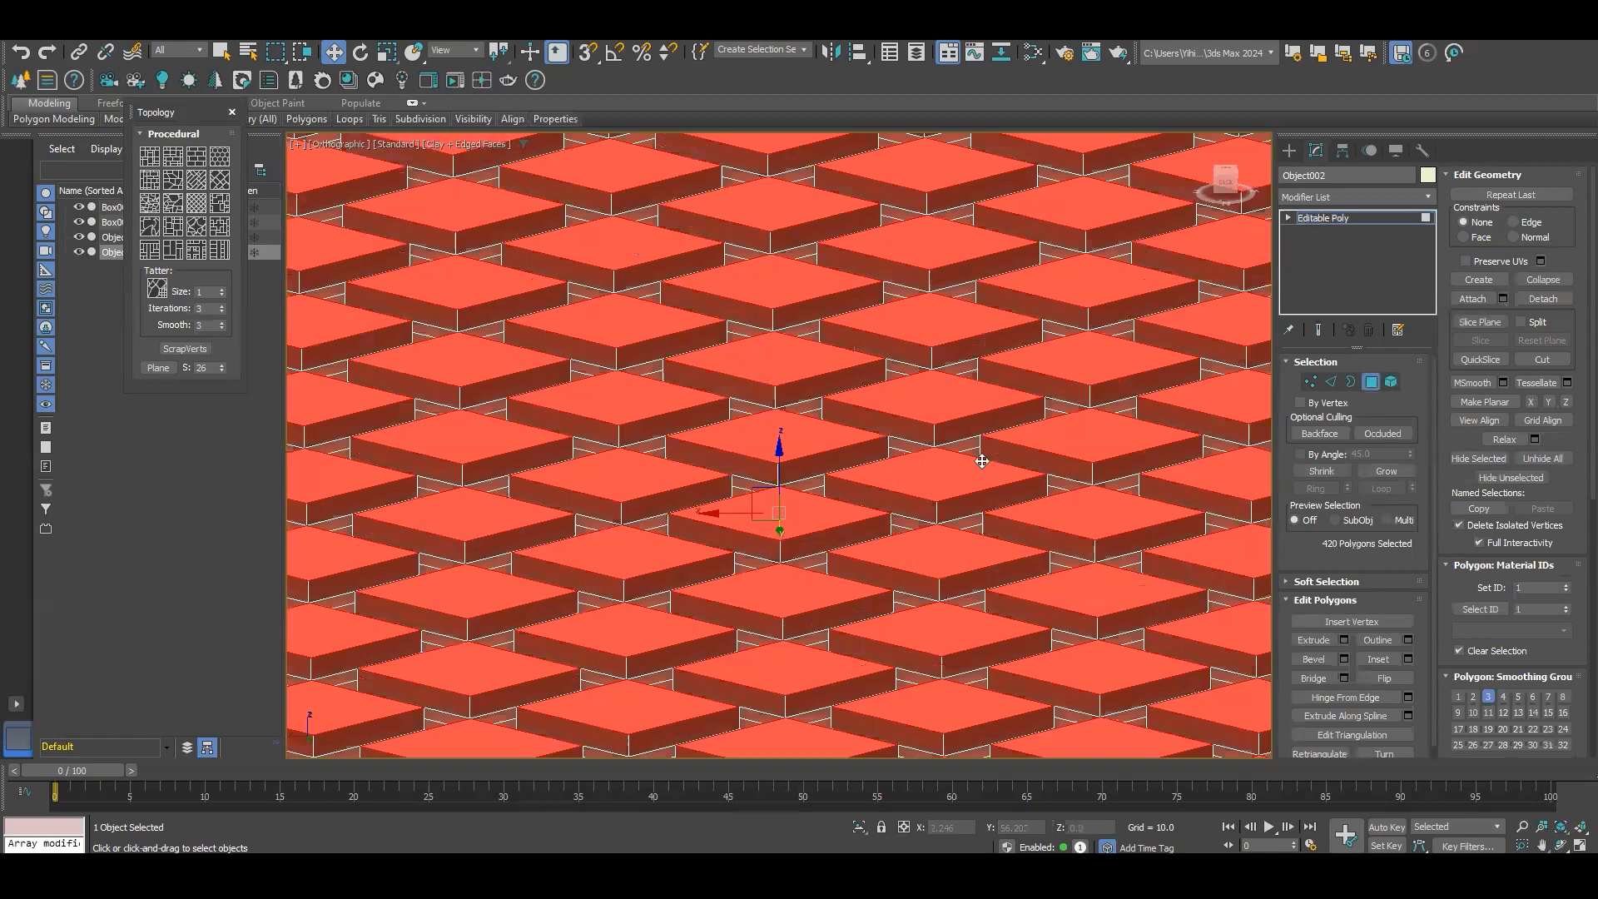
Step: In vertex mode, raise one top corner vertex on each of two neighbouring tiles to slant them
left_click(1310, 381)
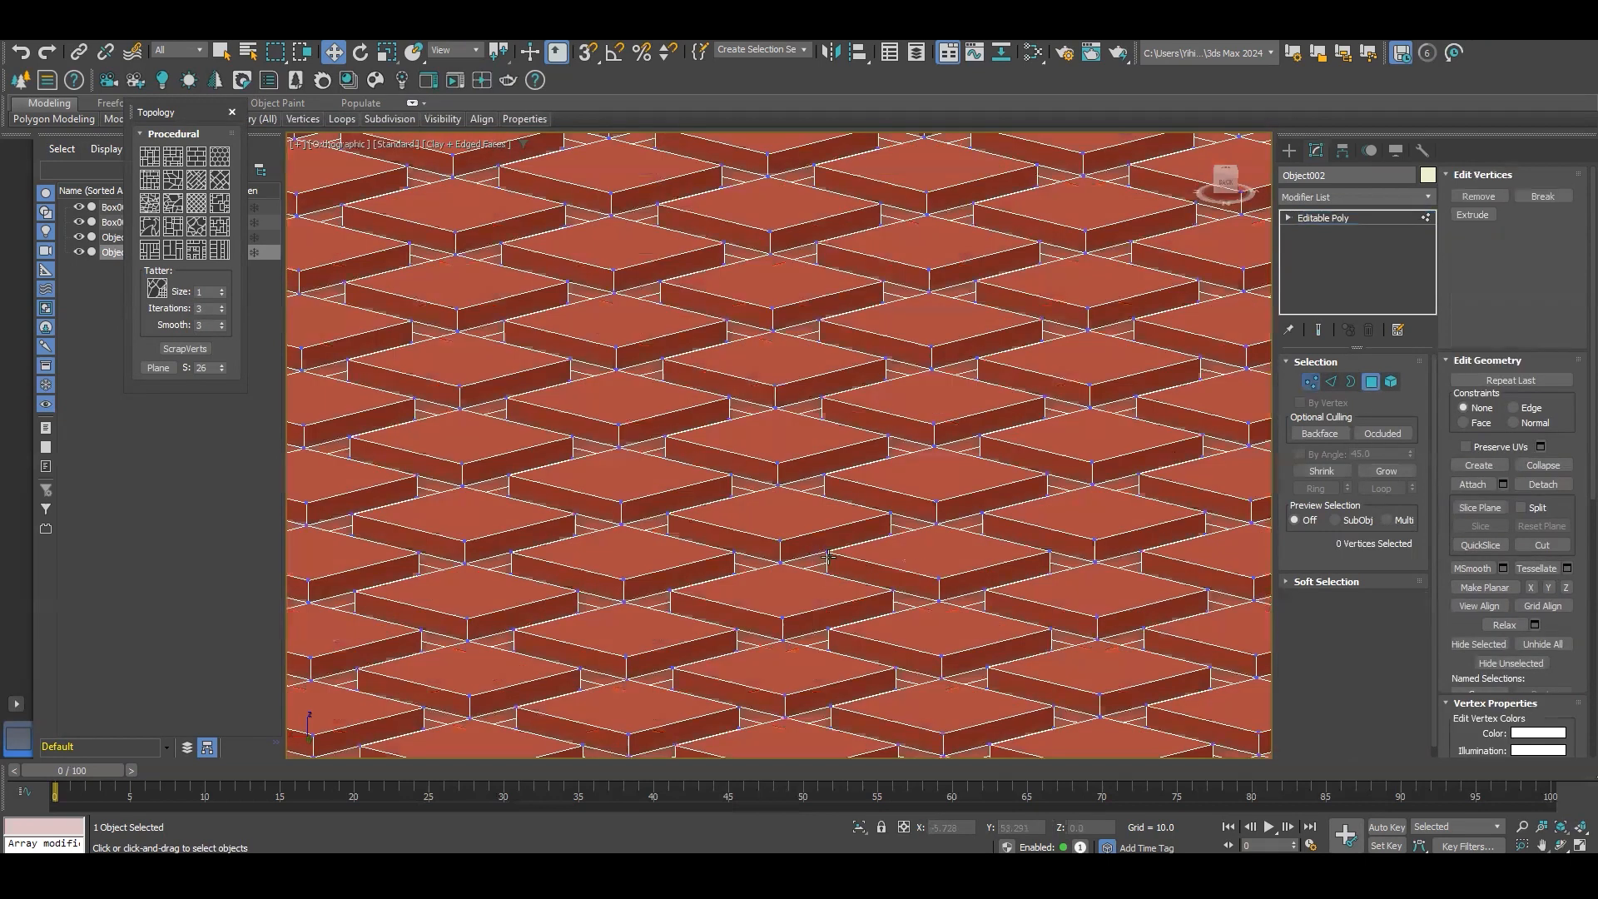
left_click(828, 554)
left_click_drag(827, 484, 825, 463)
left_click(1045, 473)
left_click_drag(1046, 421, 1045, 385)
Step: Raise a top corner vertex on each of two more tiles beside the slanted ones
middle_click_drag(1064, 473, 1202, 471, "alt")
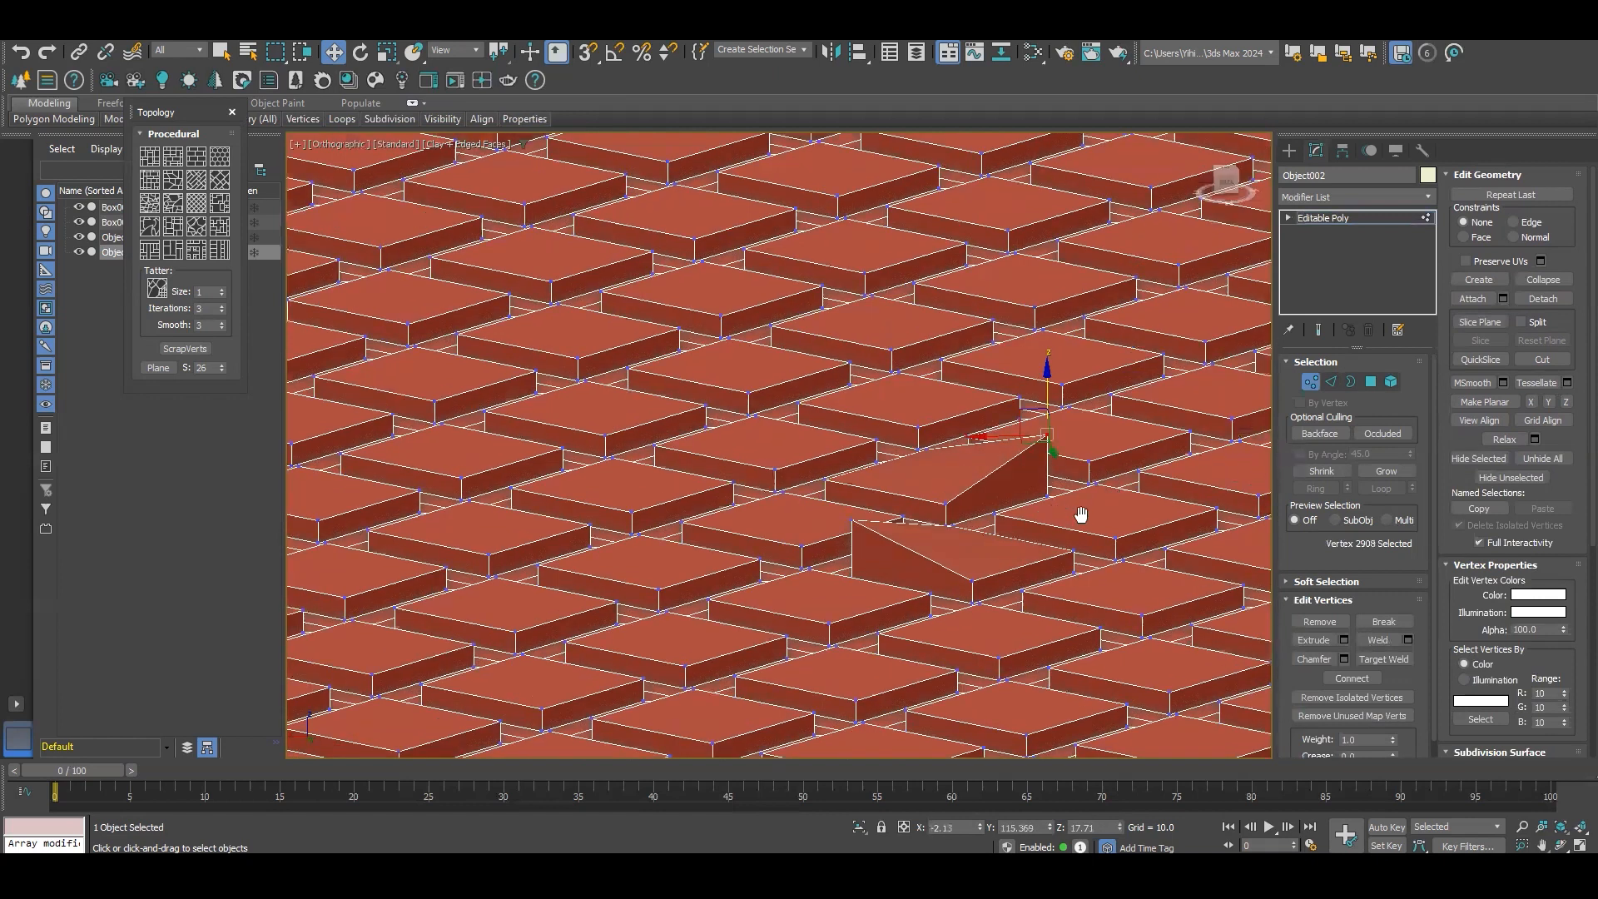
middle_click_drag(1082, 511, 1137, 575, "alt")
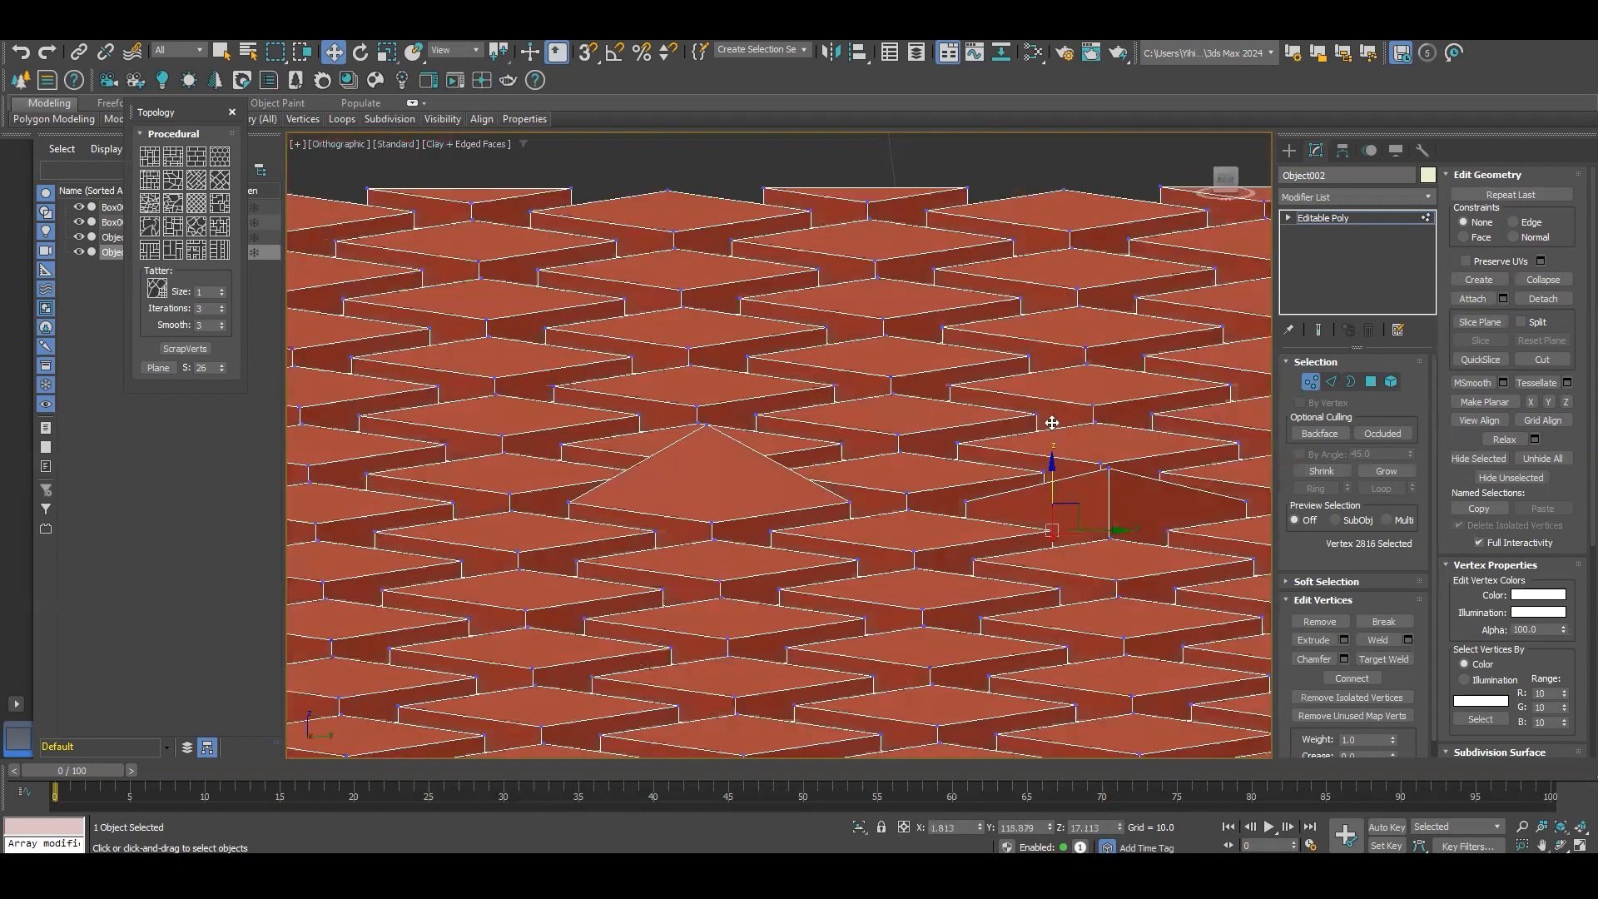
left_click_drag(1052, 474, 1052, 421)
middle_click_drag(1103, 508, 1149, 502, "alt")
left_click(1151, 491)
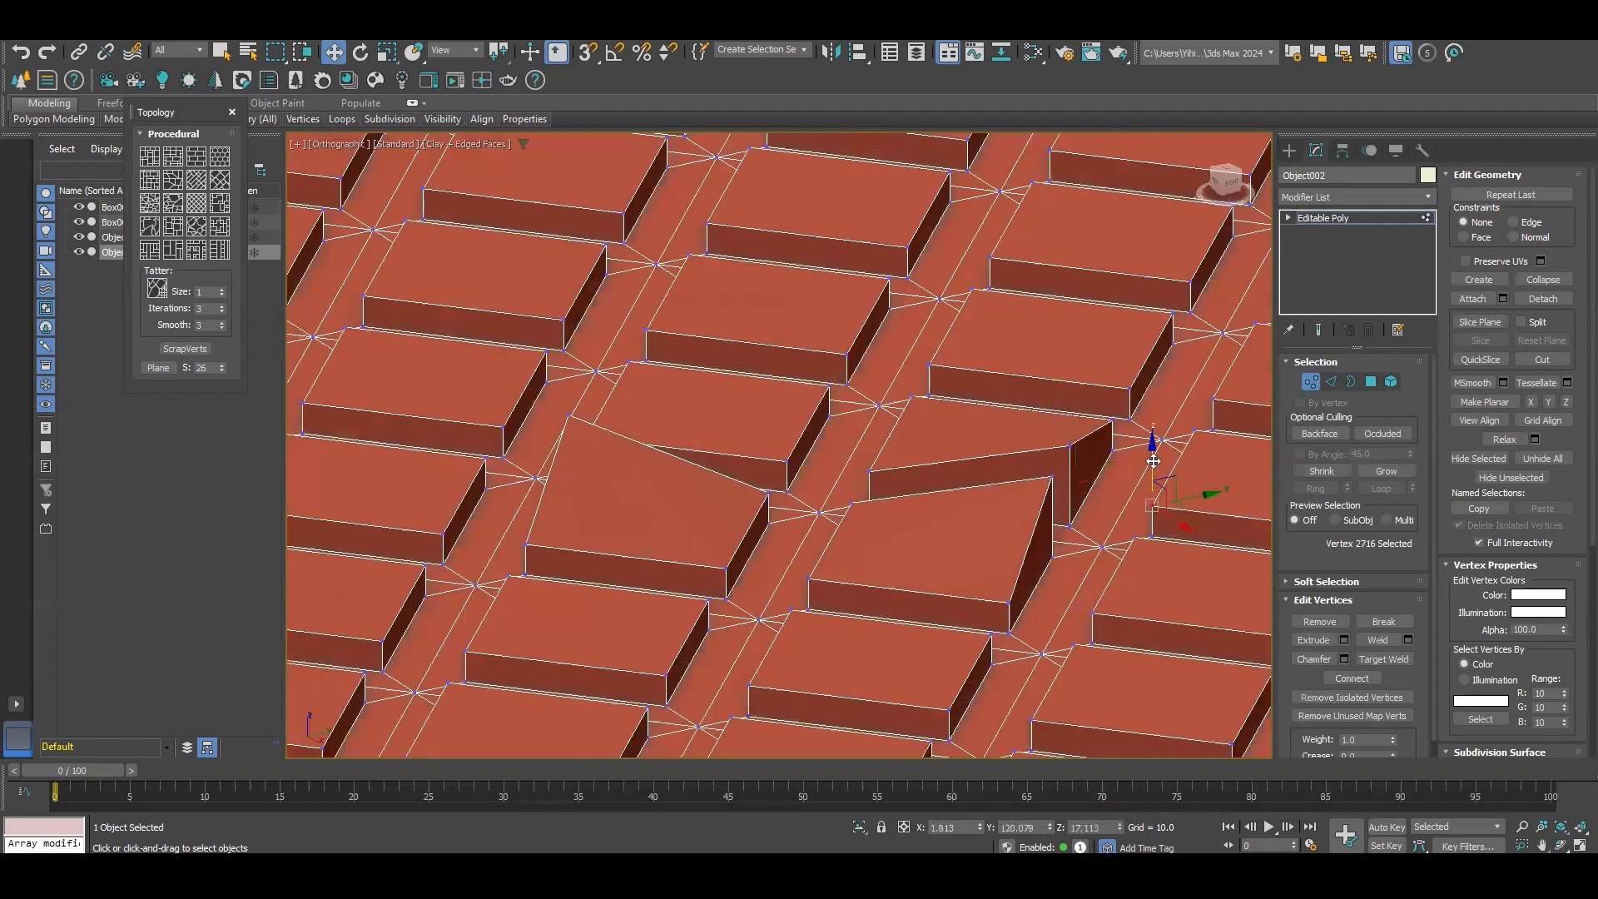
left_click_drag(1152, 457, 1152, 409)
Step: Select further single vertices around the slanted tiles and move them upward to extend the irregular pattern
middle_click_drag(1152, 409, 1120, 438, "alt")
scroll(1056, 429, "down", 3)
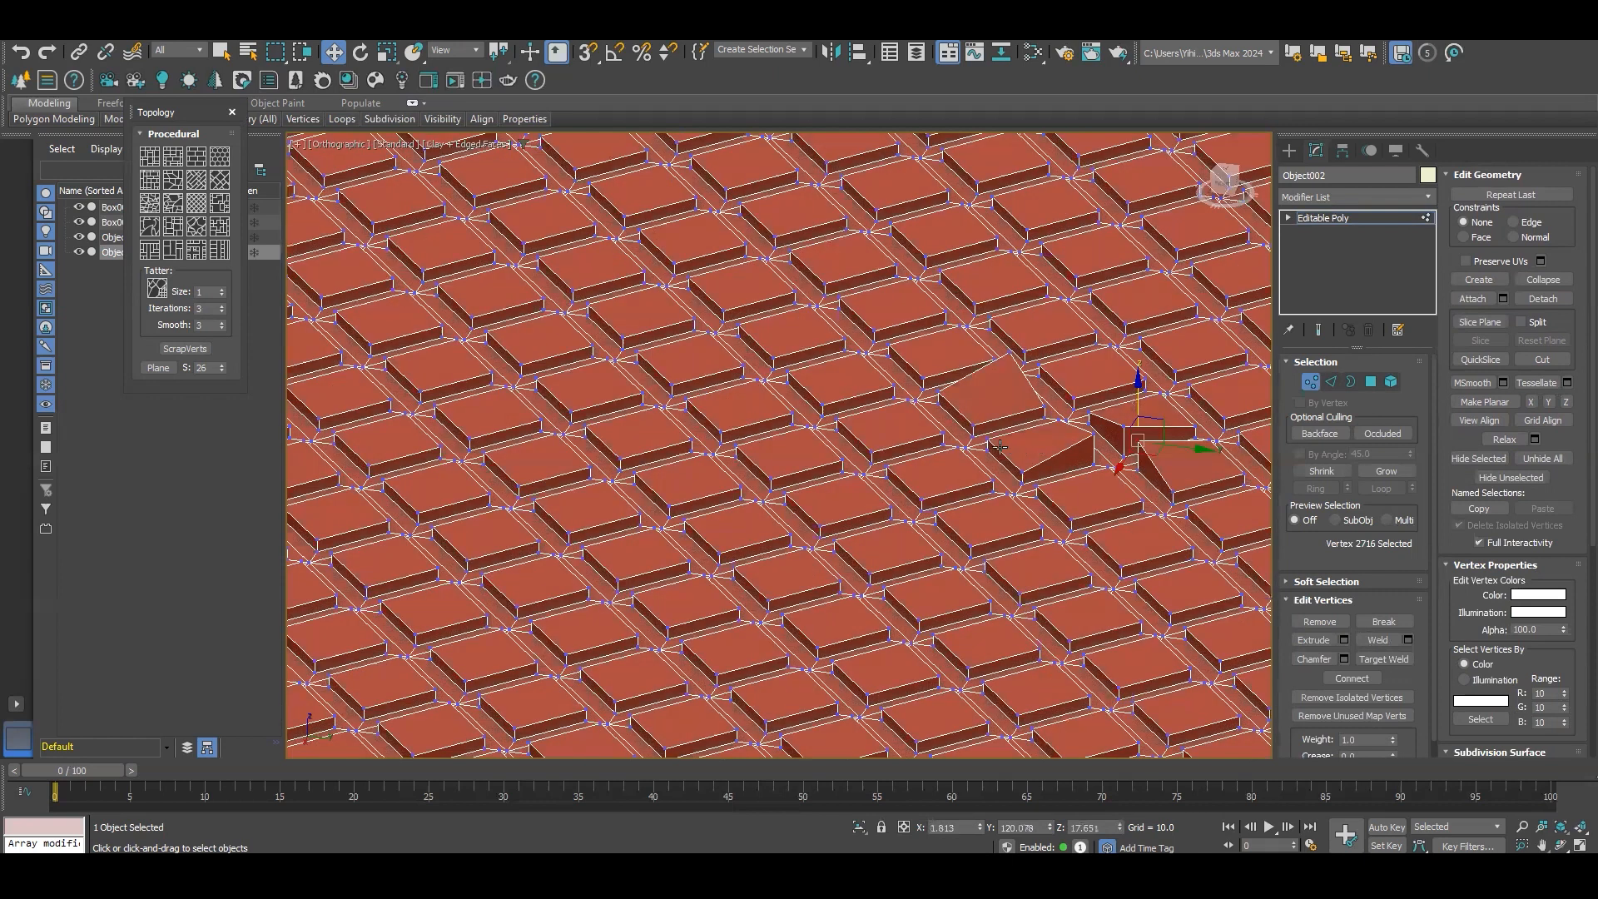
left_click(1044, 502)
scroll(1043, 502, "up", 2)
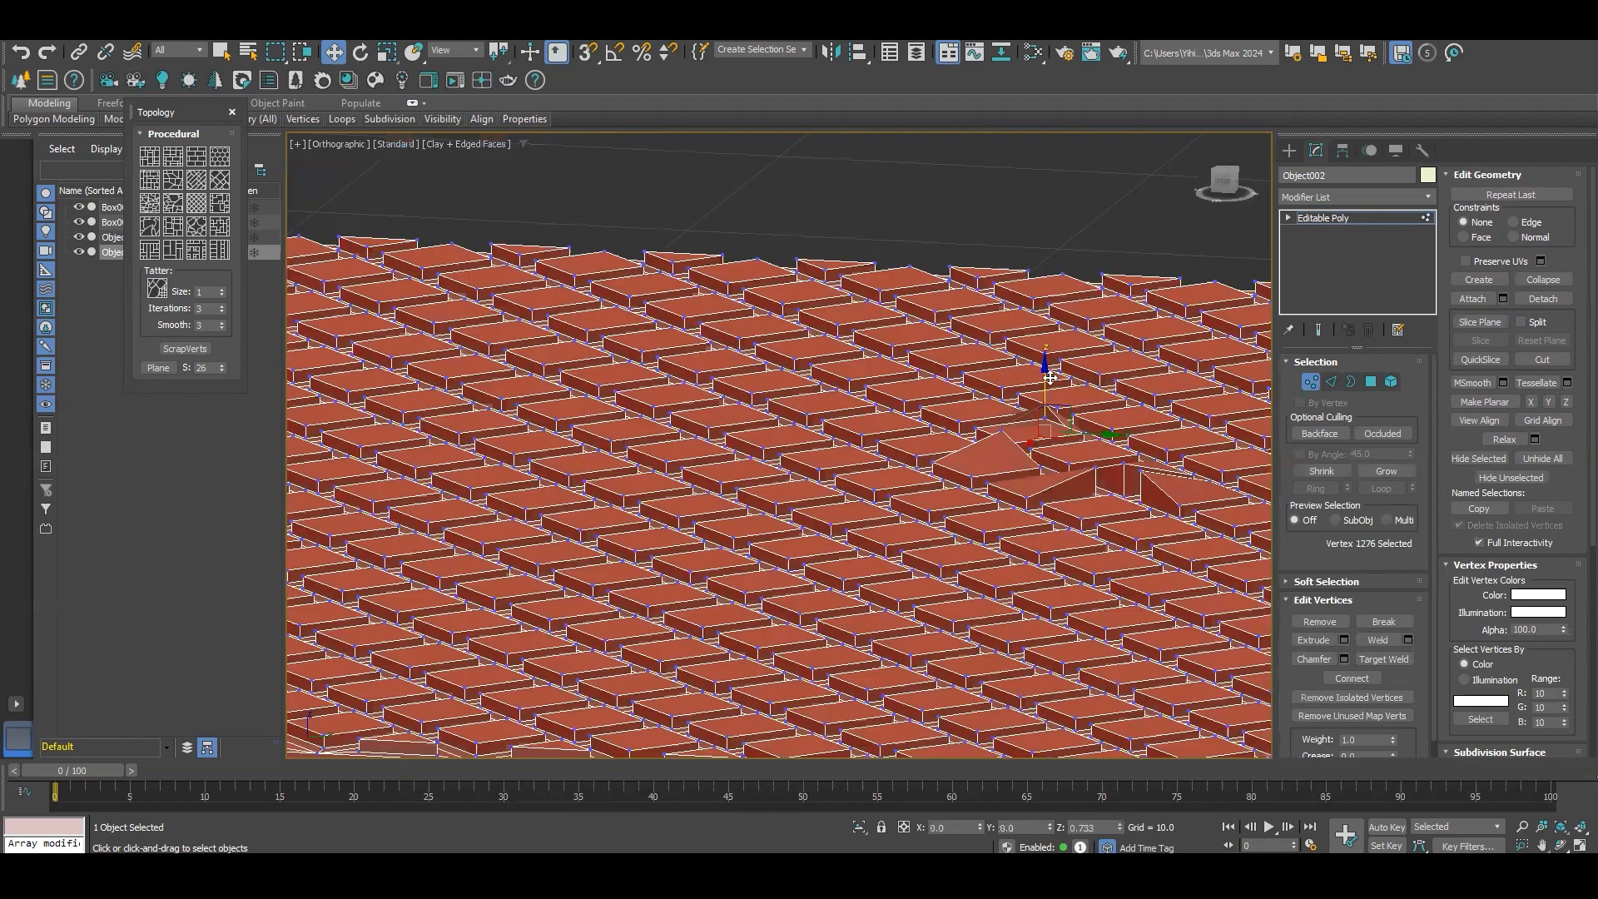
left_click_drag(1050, 377, 1050, 353)
middle_click_drag(1057, 373, 1150, 422, "alt")
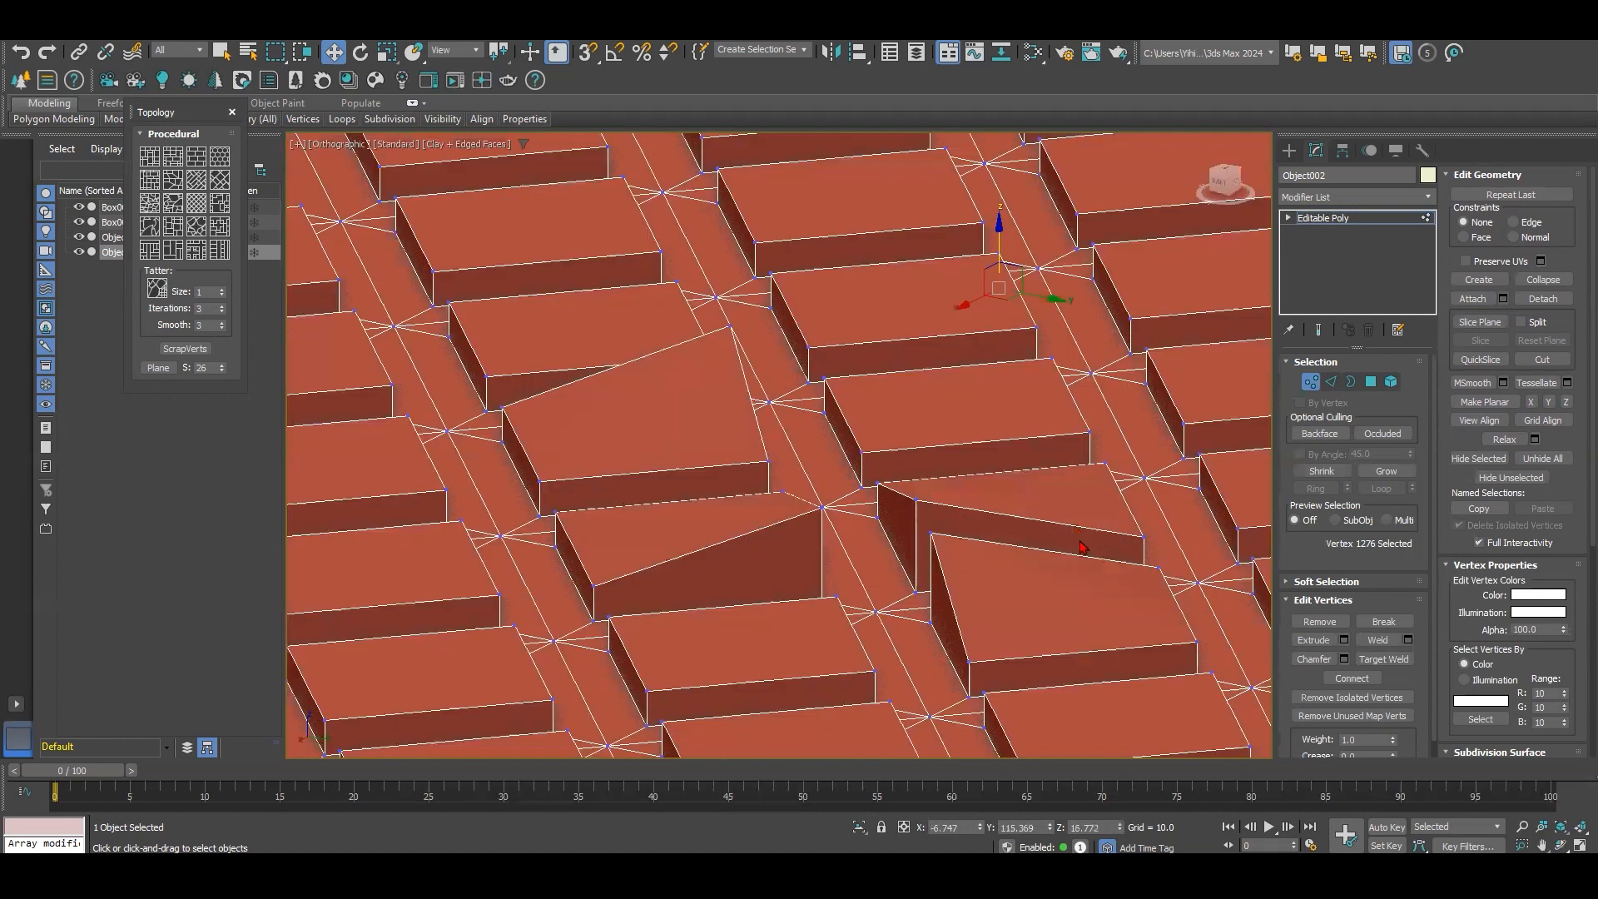
scroll(1211, 660, "down", 5)
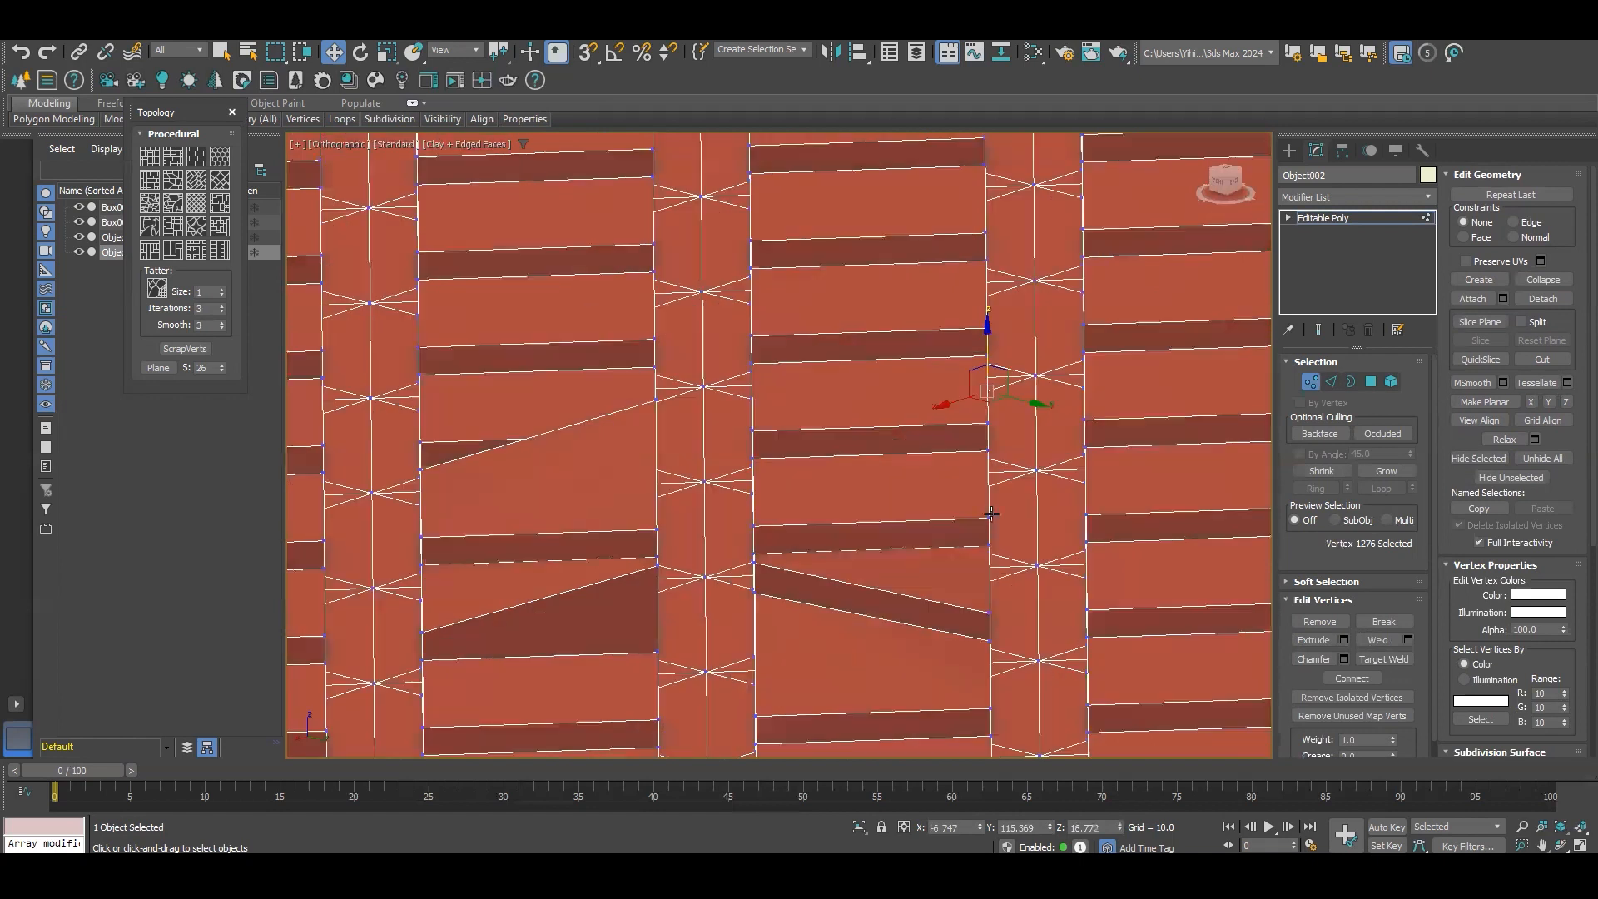
left_click_drag(988, 374, 876, 475)
middle_click_drag(877, 475, 987, 476, "alt")
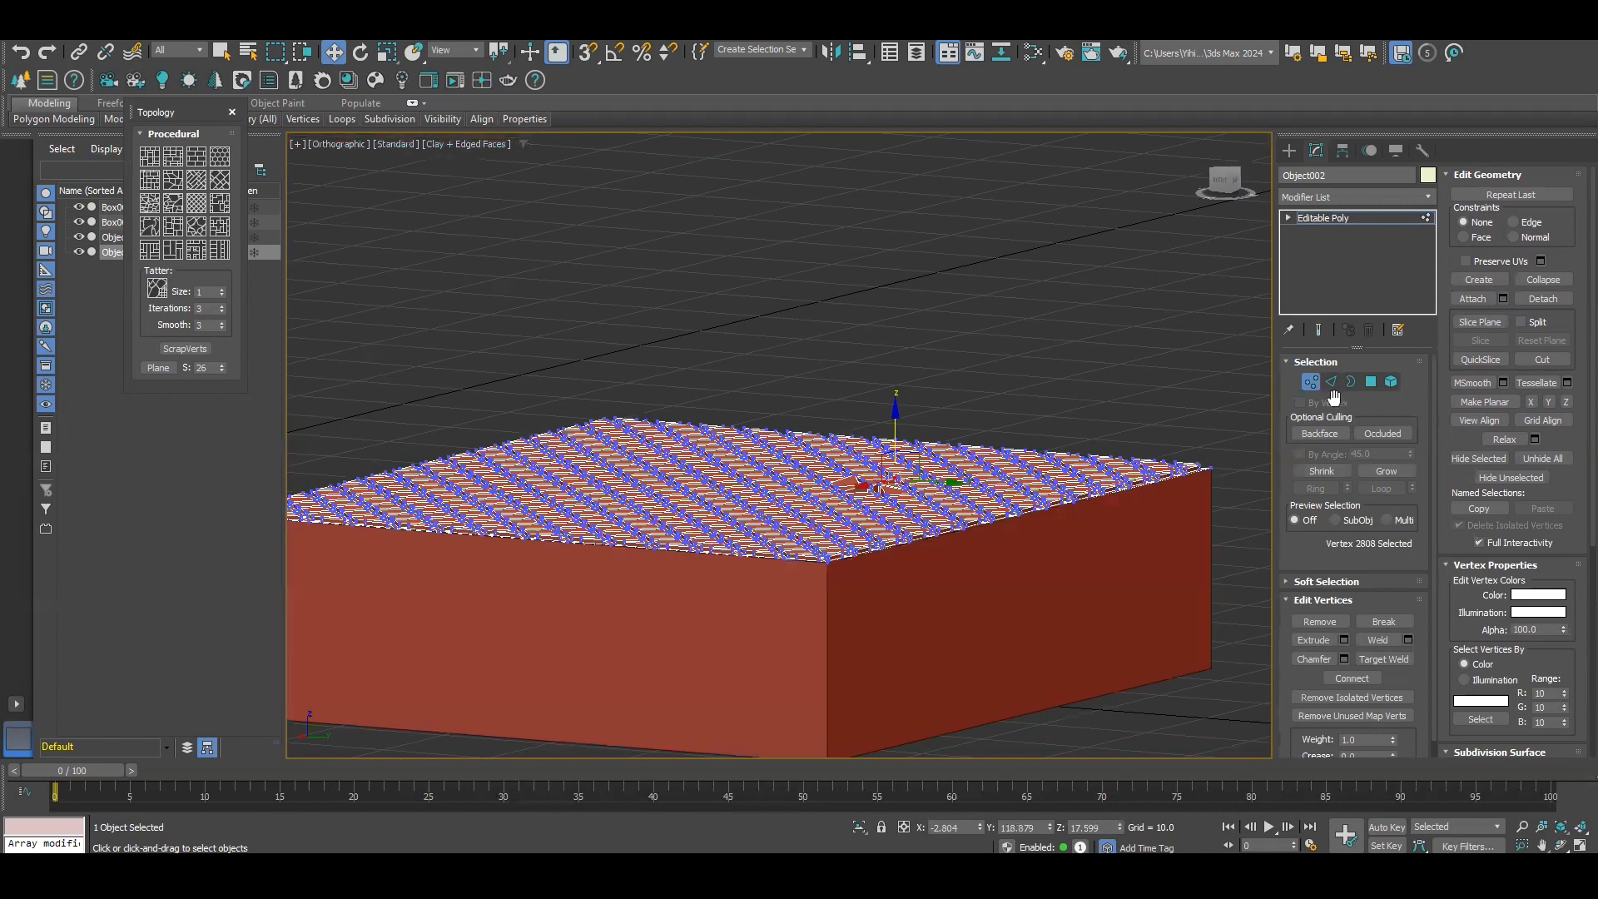
Step: Detach a clone of the slab's long side face under the tiled top as a separate object
left_click(1311, 381)
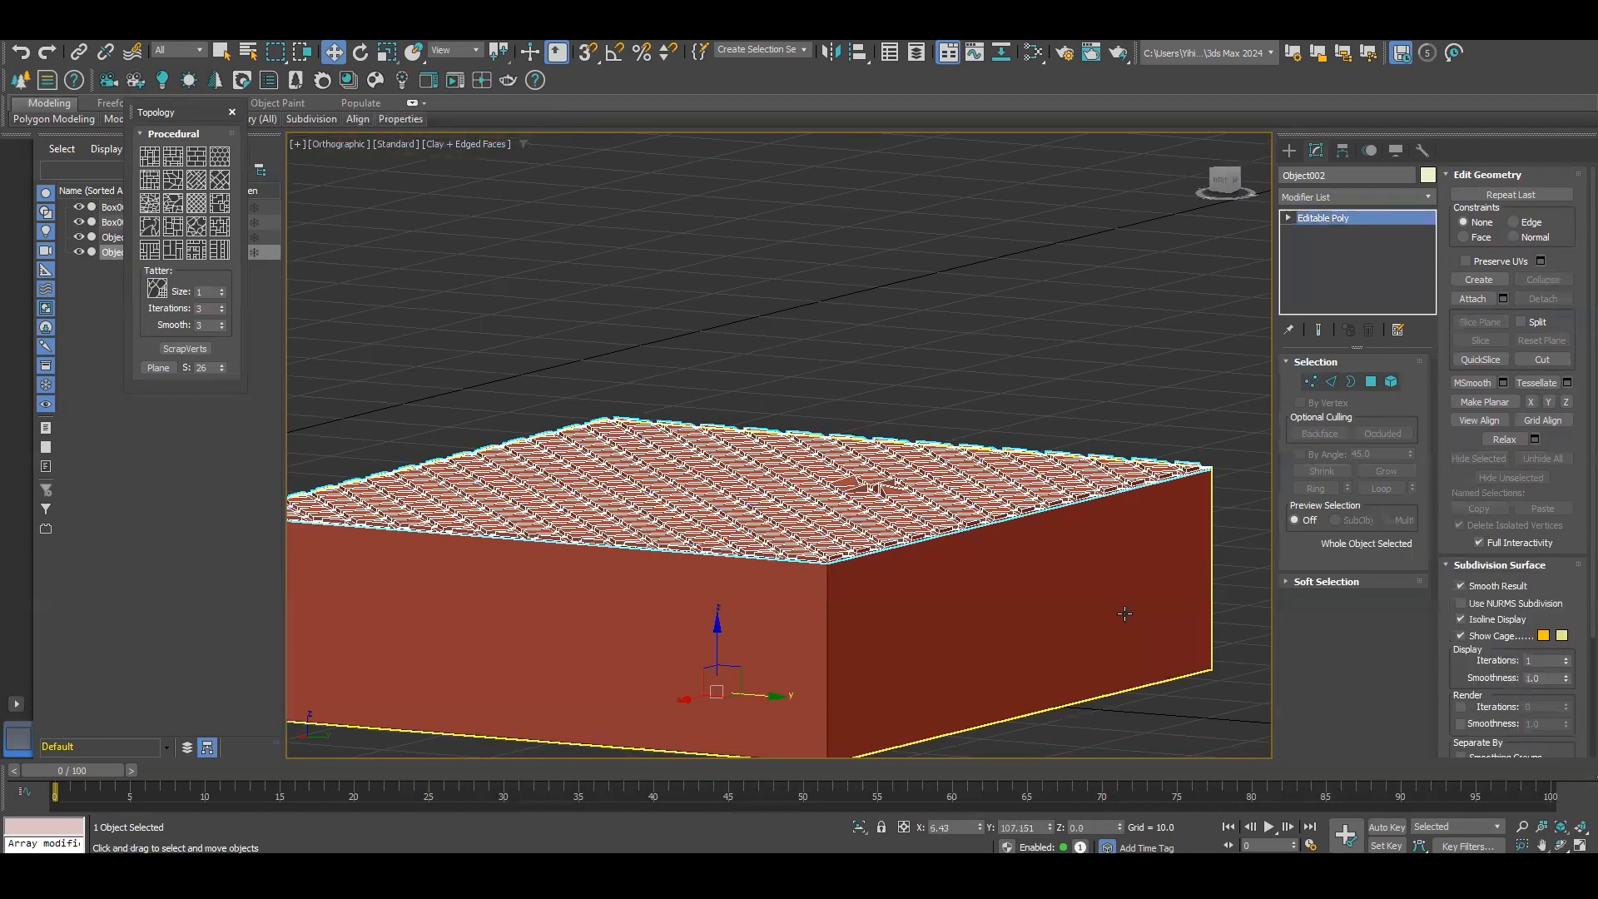
left_click(1125, 611)
left_click(1371, 493)
left_click(920, 642)
middle_click_drag(920, 642, 1049, 428, "alt")
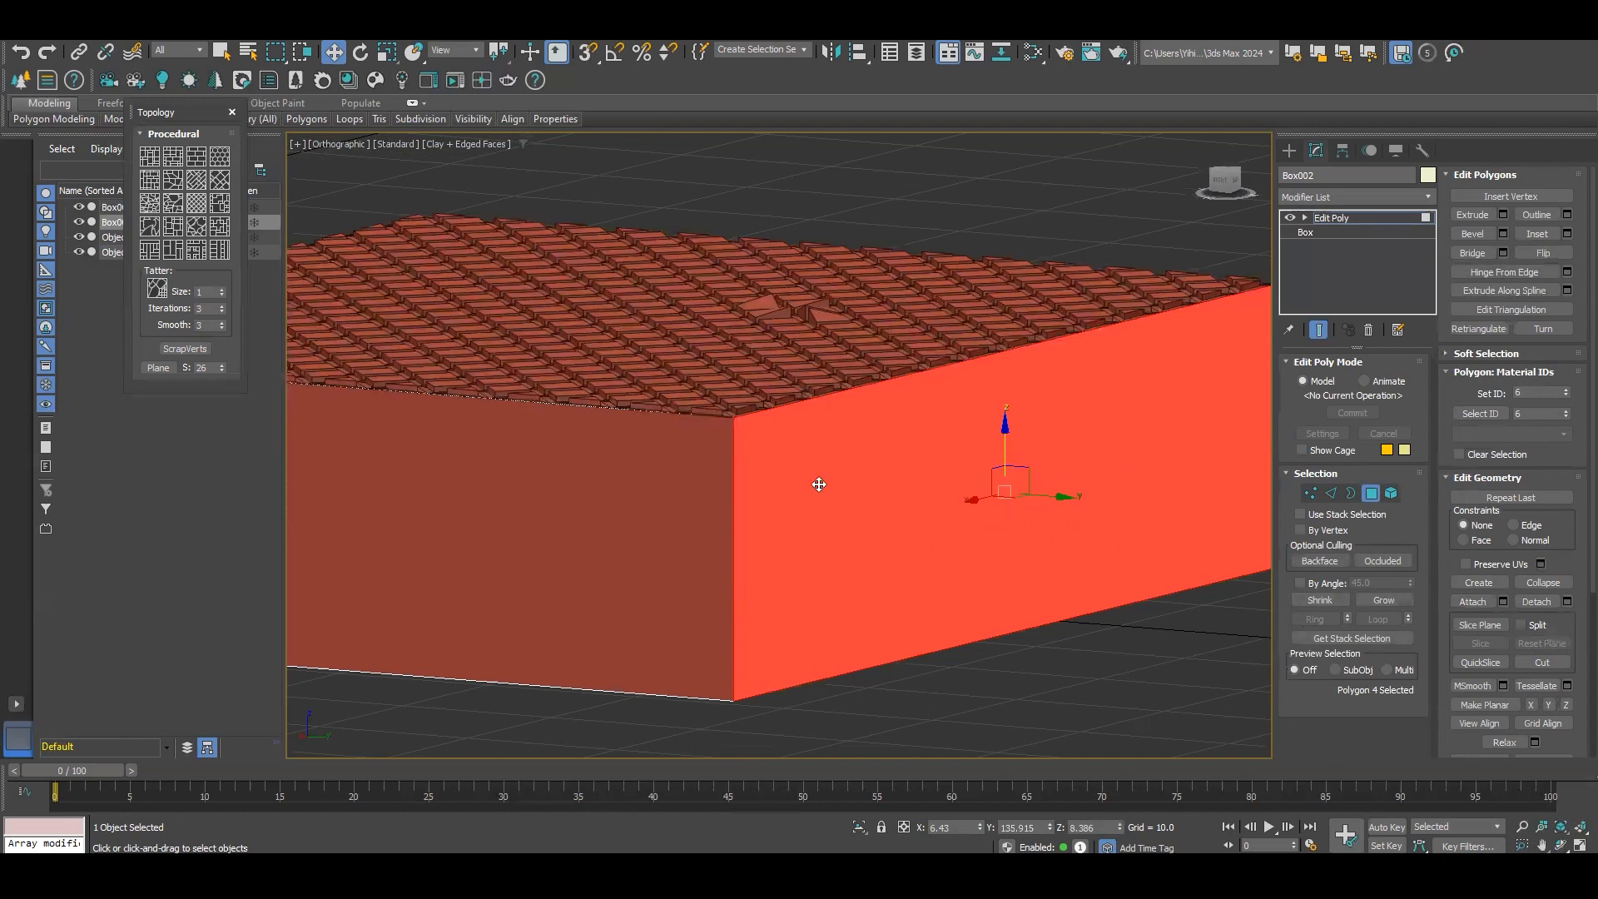
left_click(1535, 604)
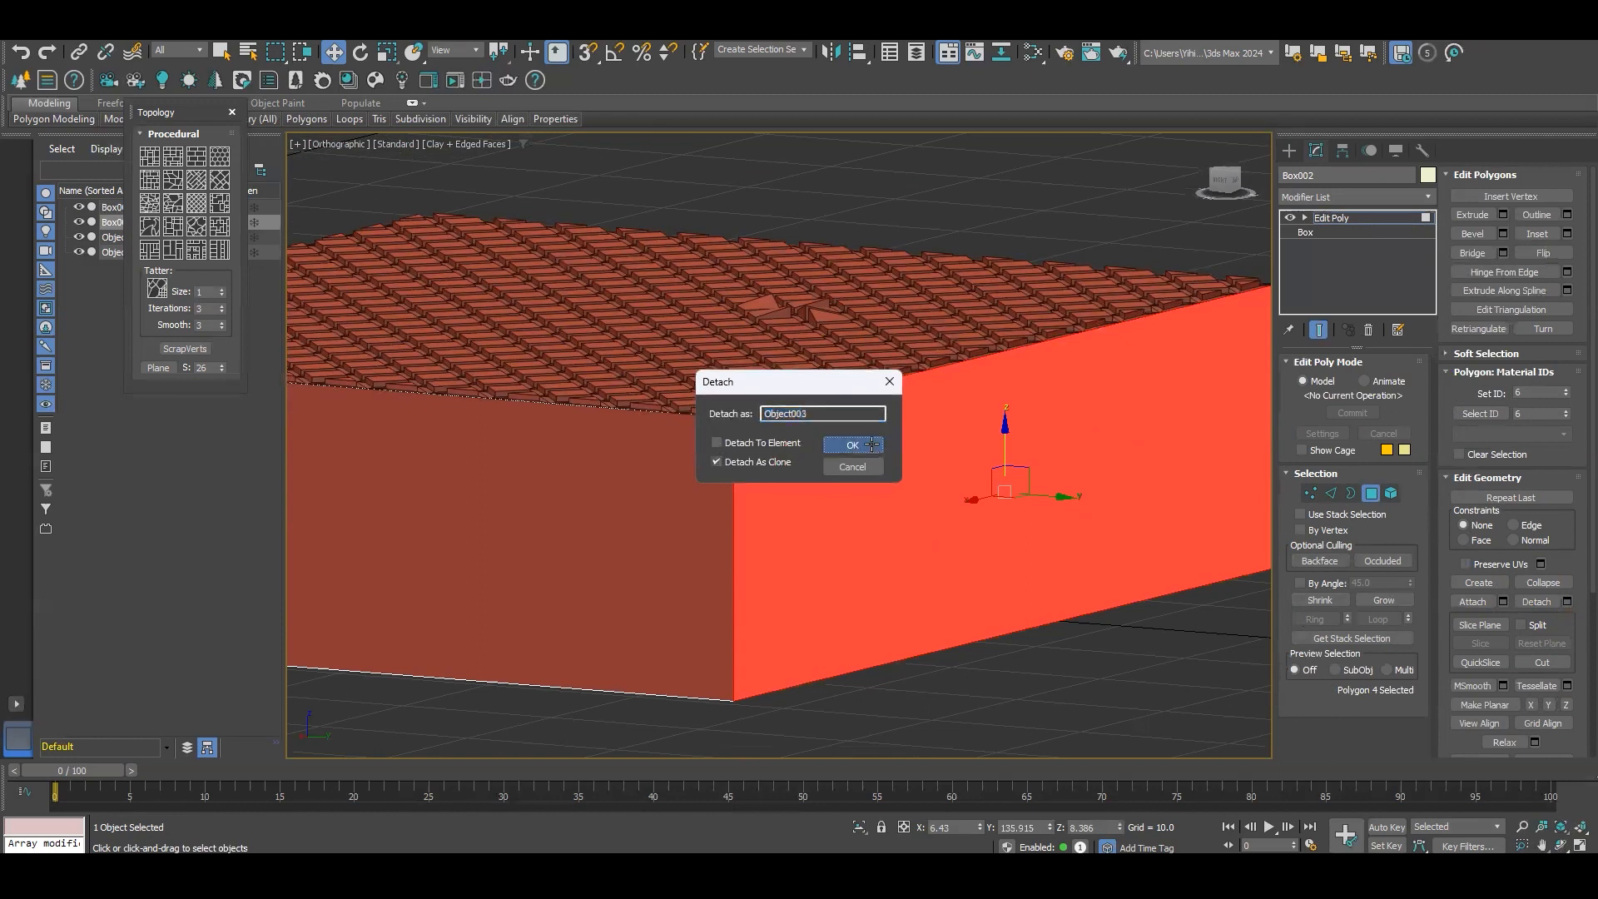
left_click(852, 446)
left_click(1371, 492)
left_click(1100, 653)
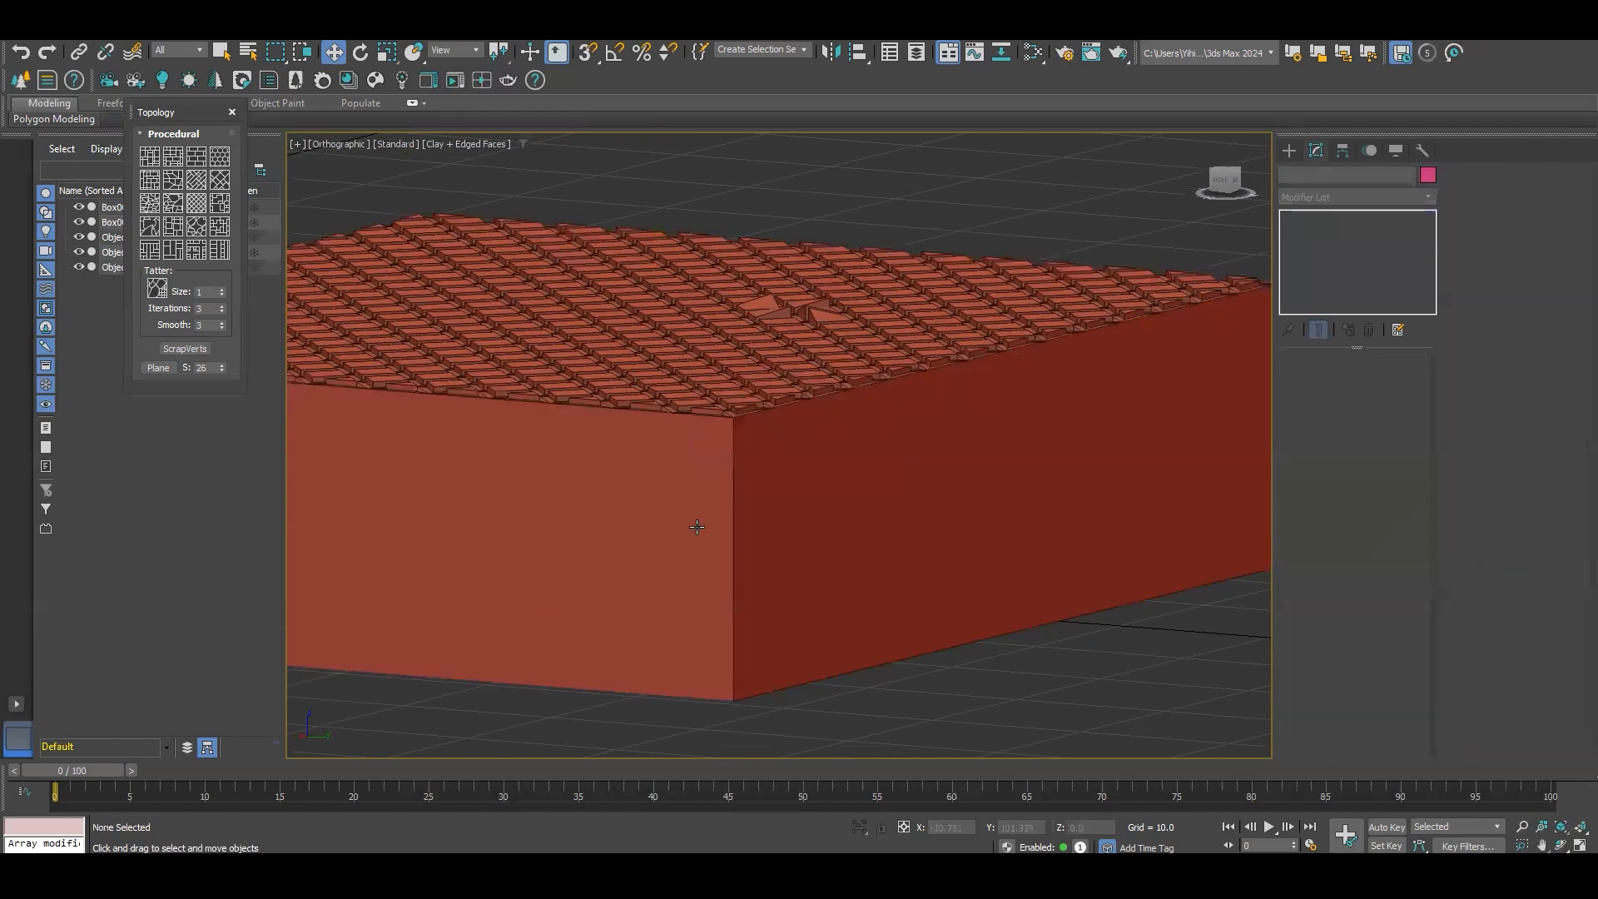
Step: Connect the top and bottom edges of the detached side panel with 14 vertical segments
left_click(695, 528)
left_click(798, 484)
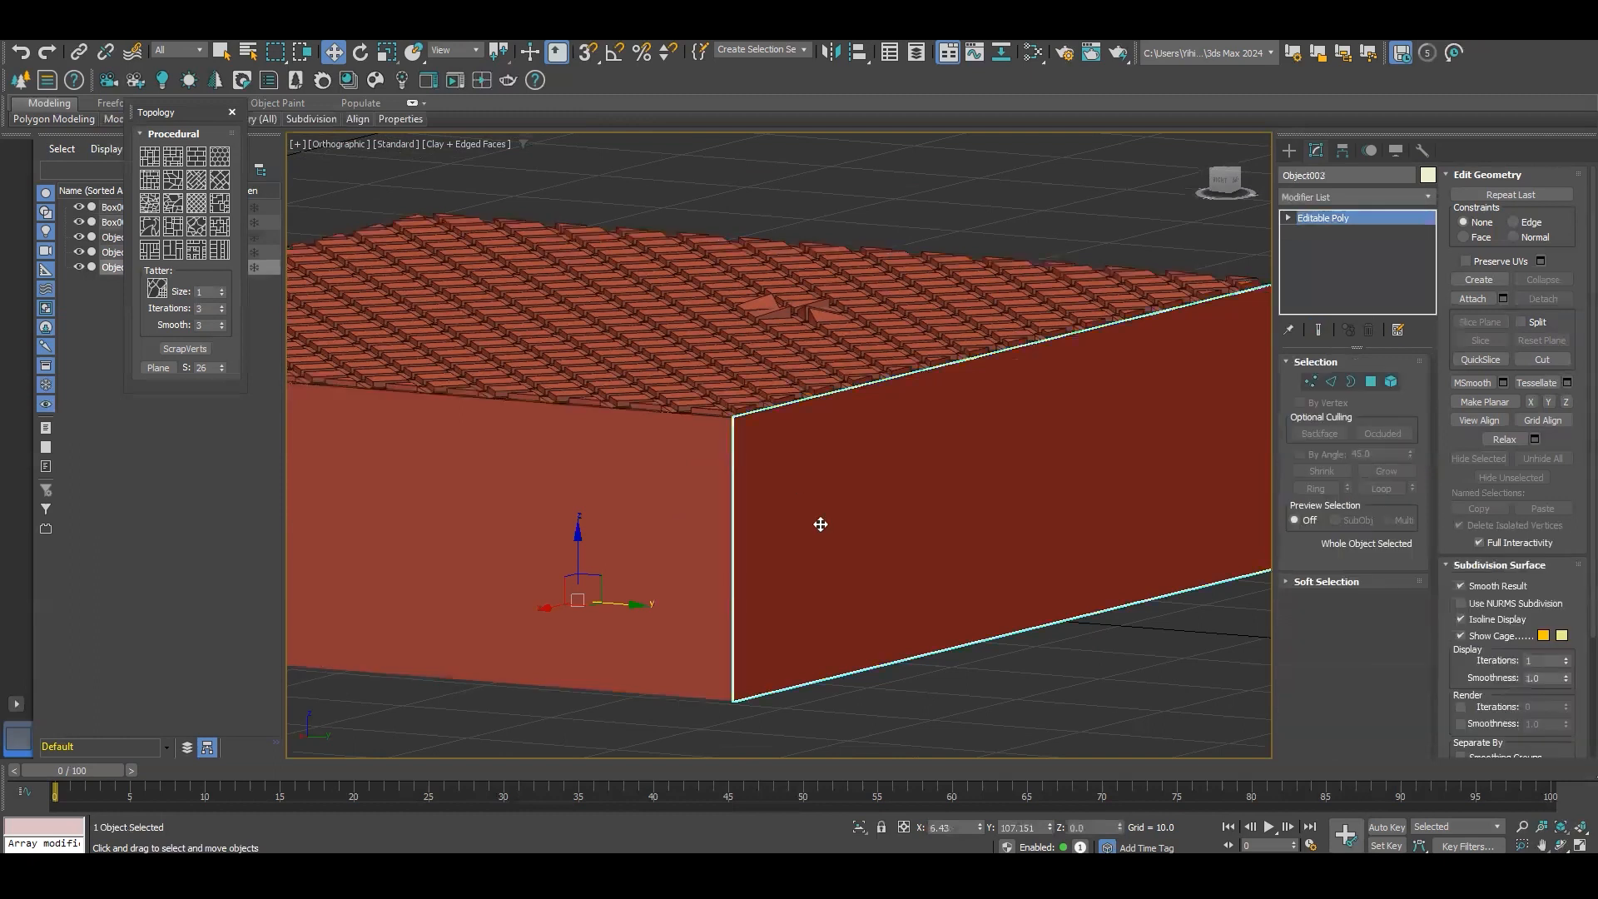
middle_click_drag(990, 469, 896, 436, "alt")
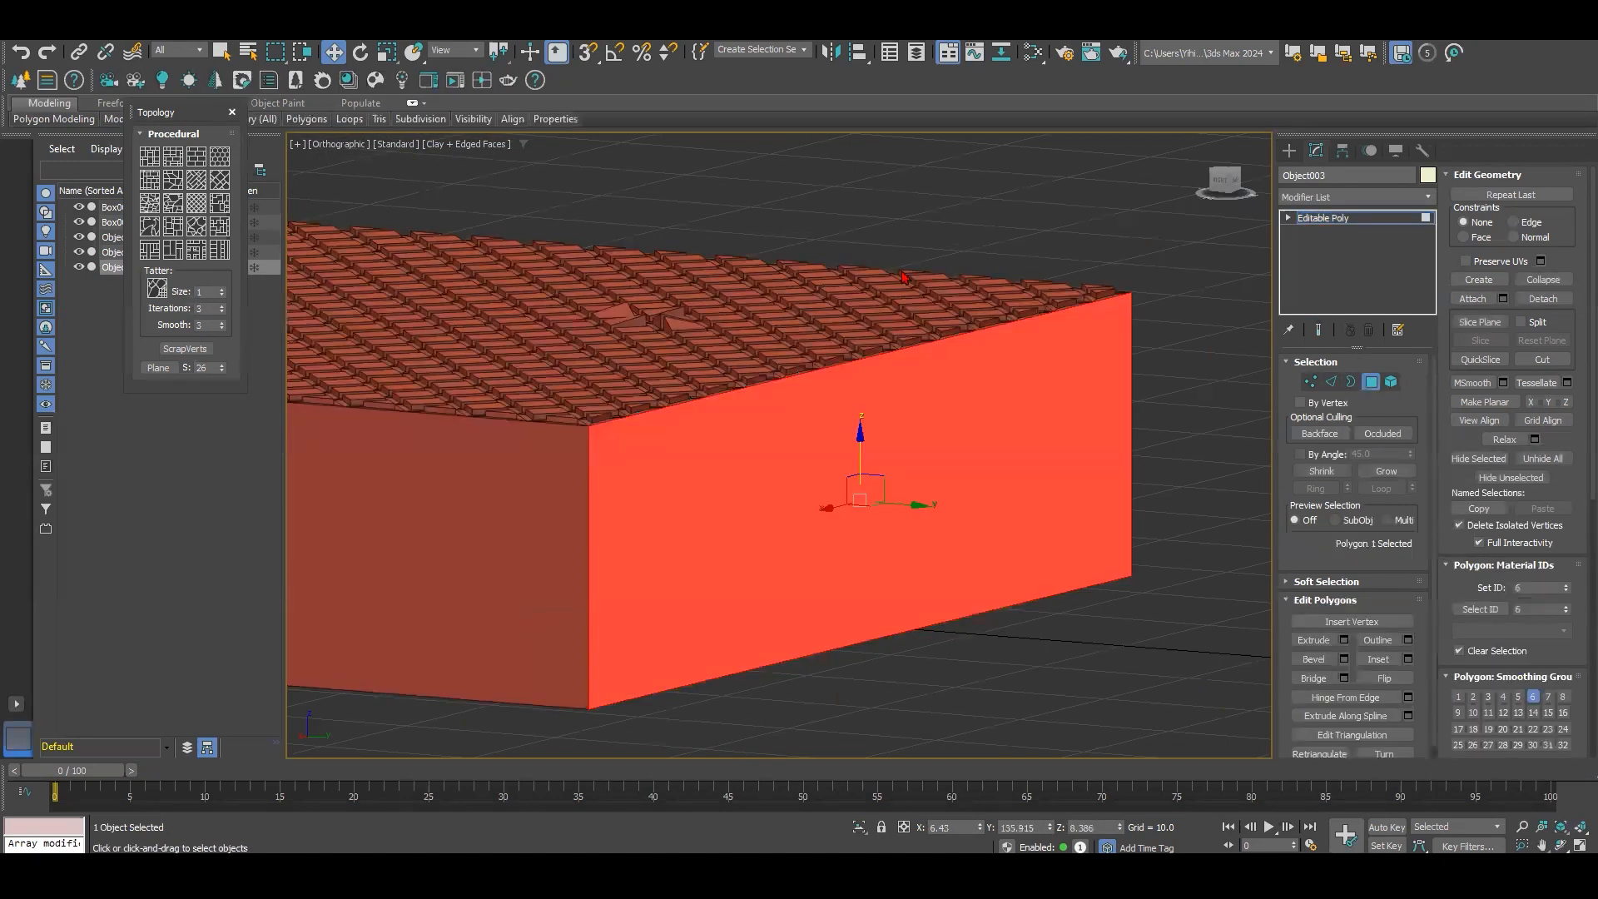
left_click(956, 272)
left_click(1332, 382)
left_click_drag(954, 179, 908, 701)
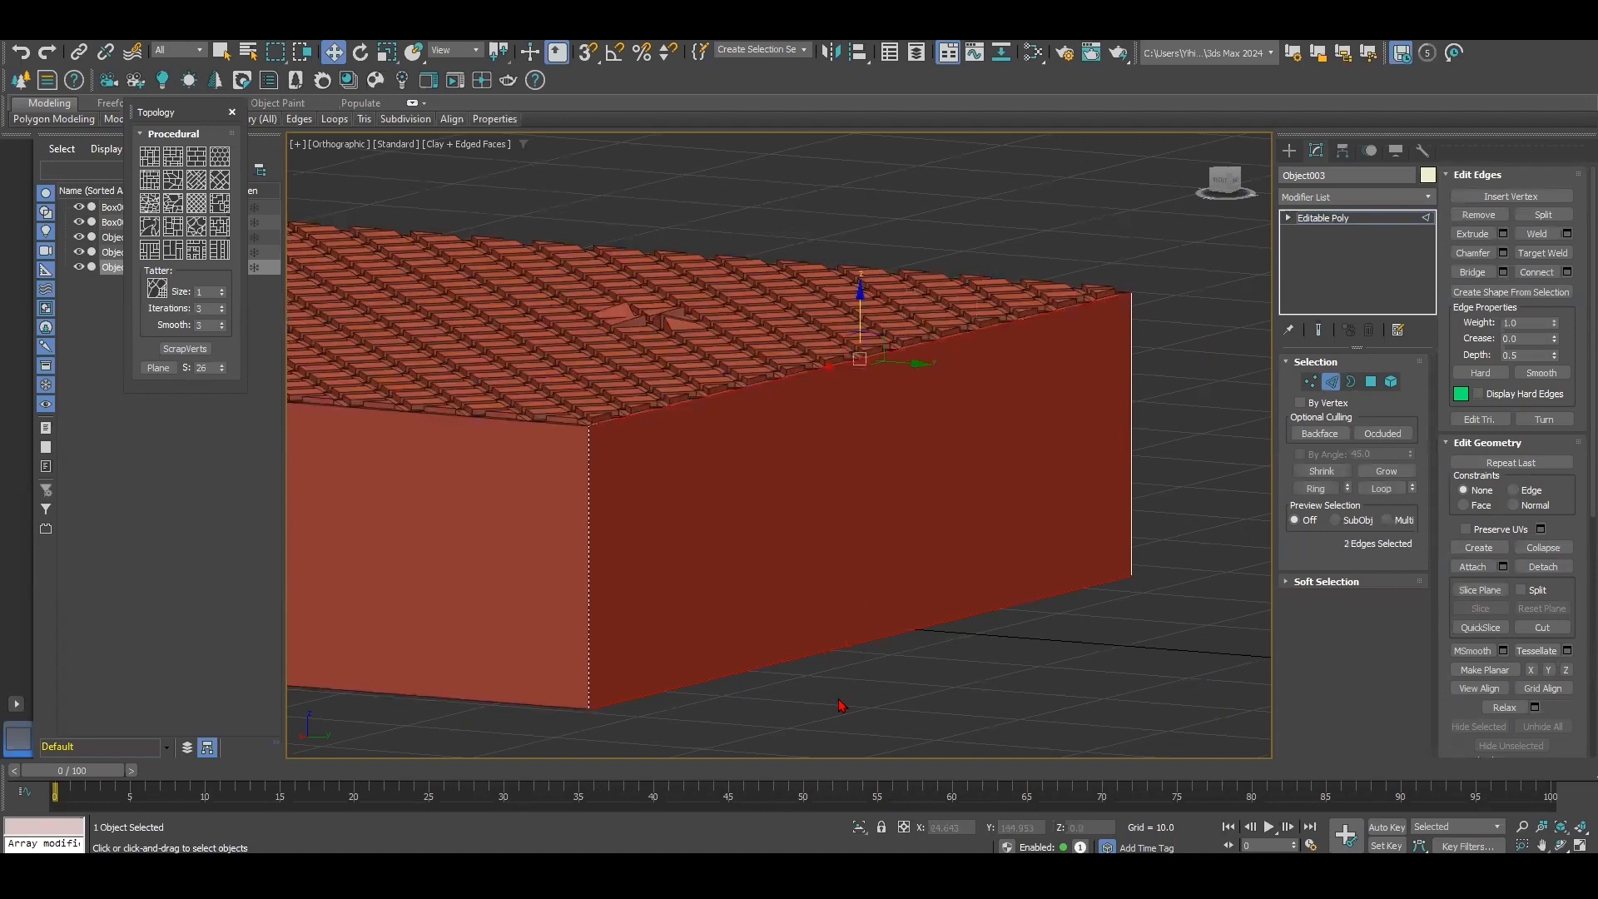
right_click(900, 208)
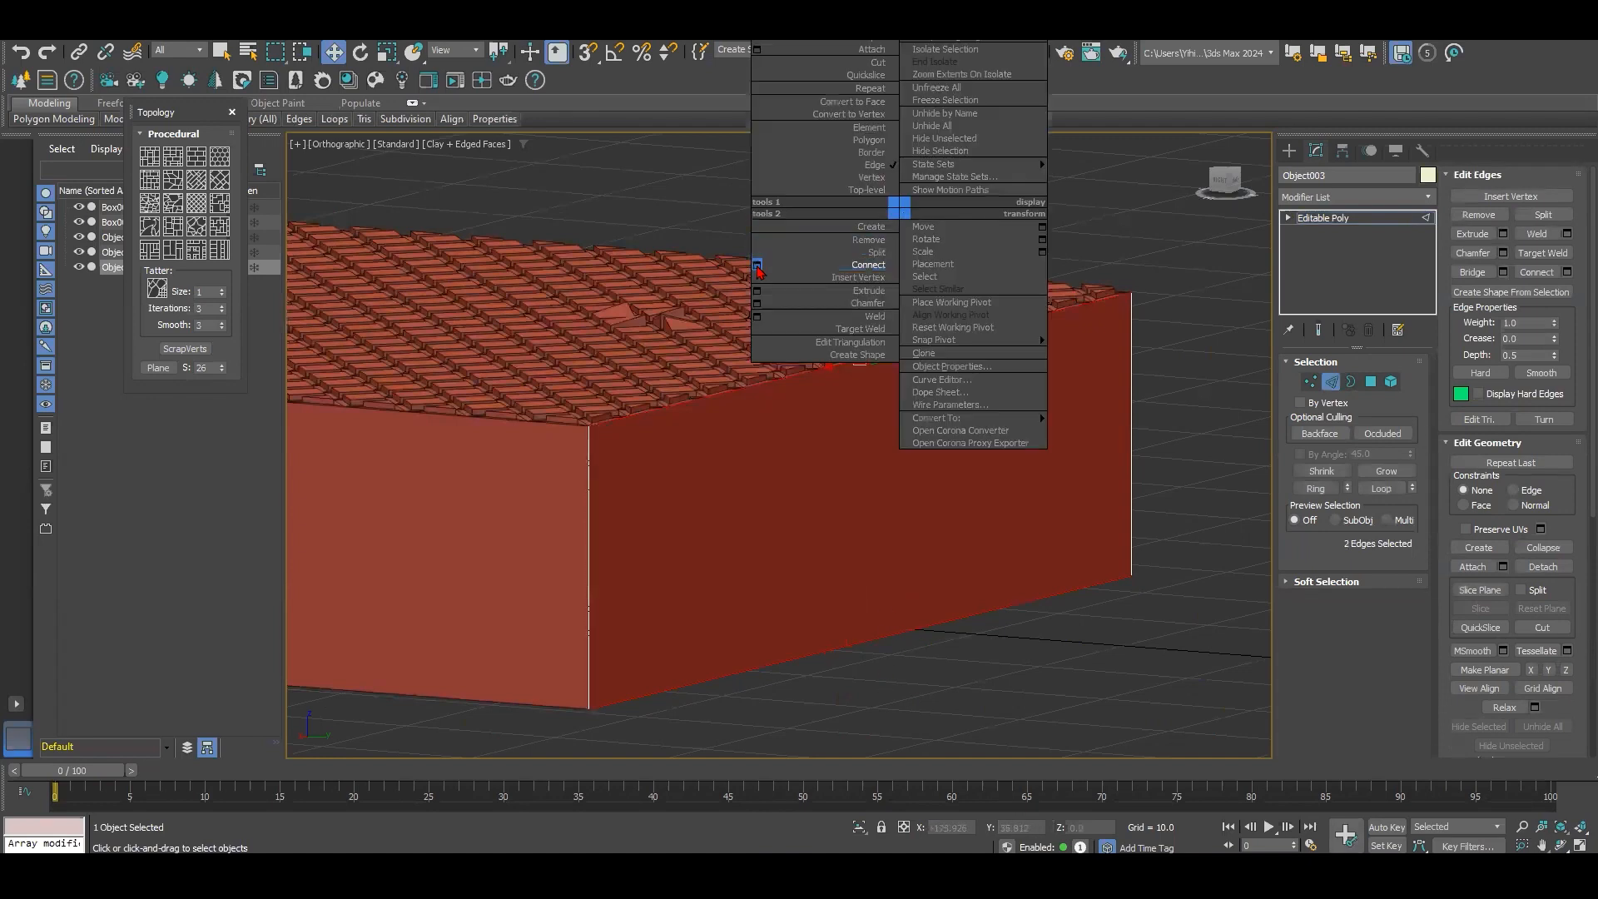
left_click(757, 265)
left_click(789, 453)
left_click(788, 453)
left_click(788, 453)
left_click(789, 454)
left_click(789, 454)
left_click(788, 454)
left_click(788, 453)
left_click(789, 454)
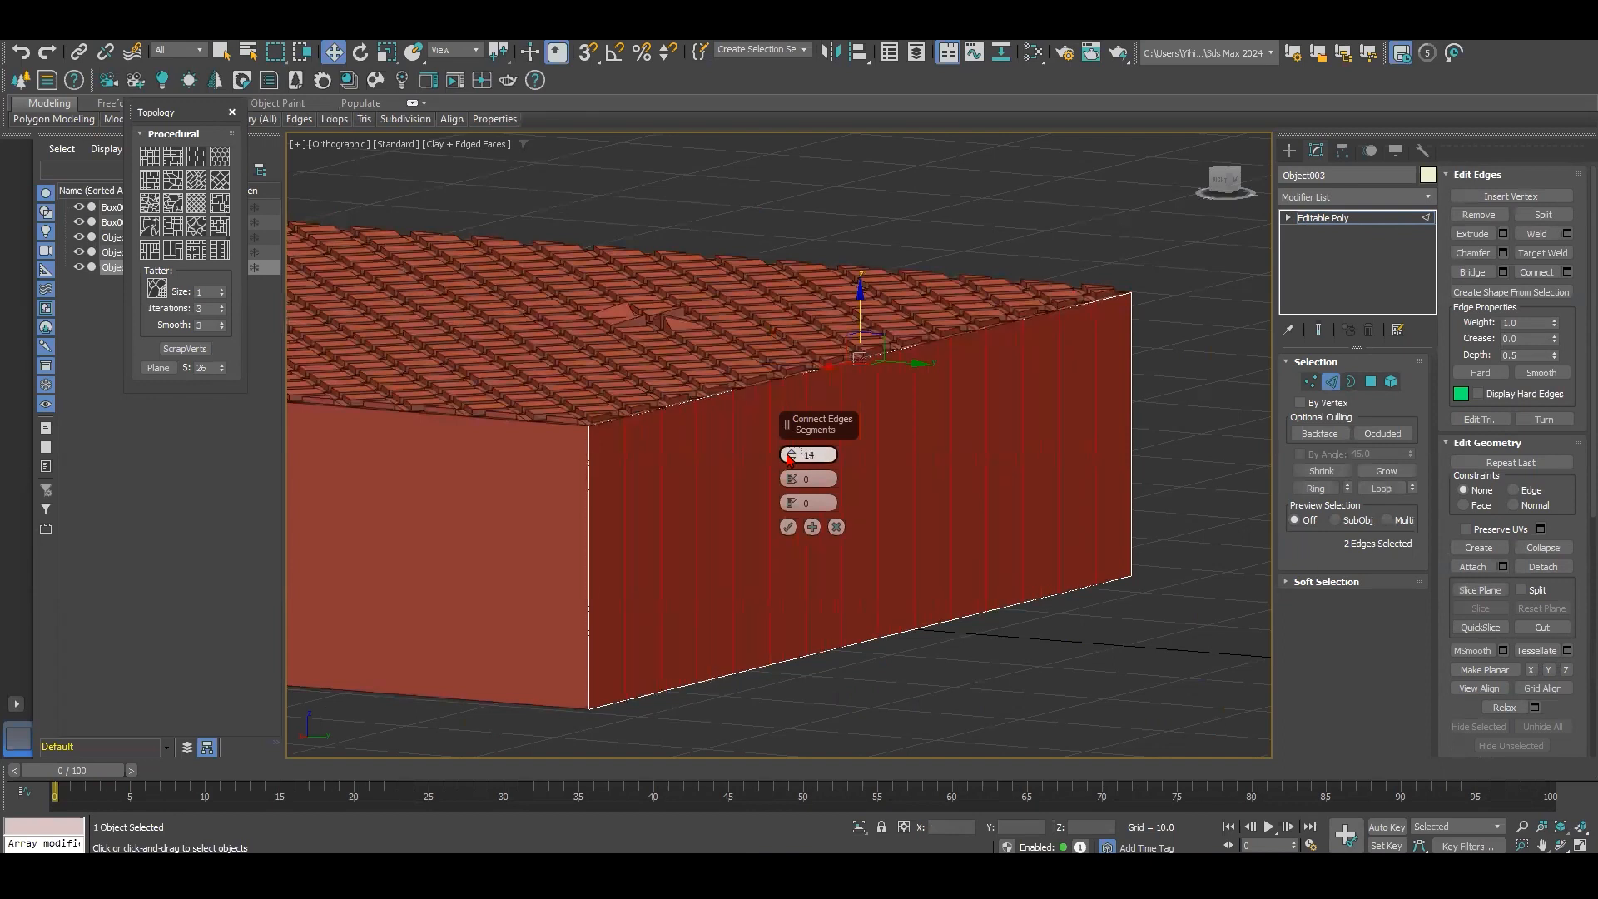
left_click(788, 527)
Step: Add the panel's two outer edges to the selected vertical edges and connect them all with 7 horizontal segments
left_click_drag(1199, 443, 1057, 450, "ctrl")
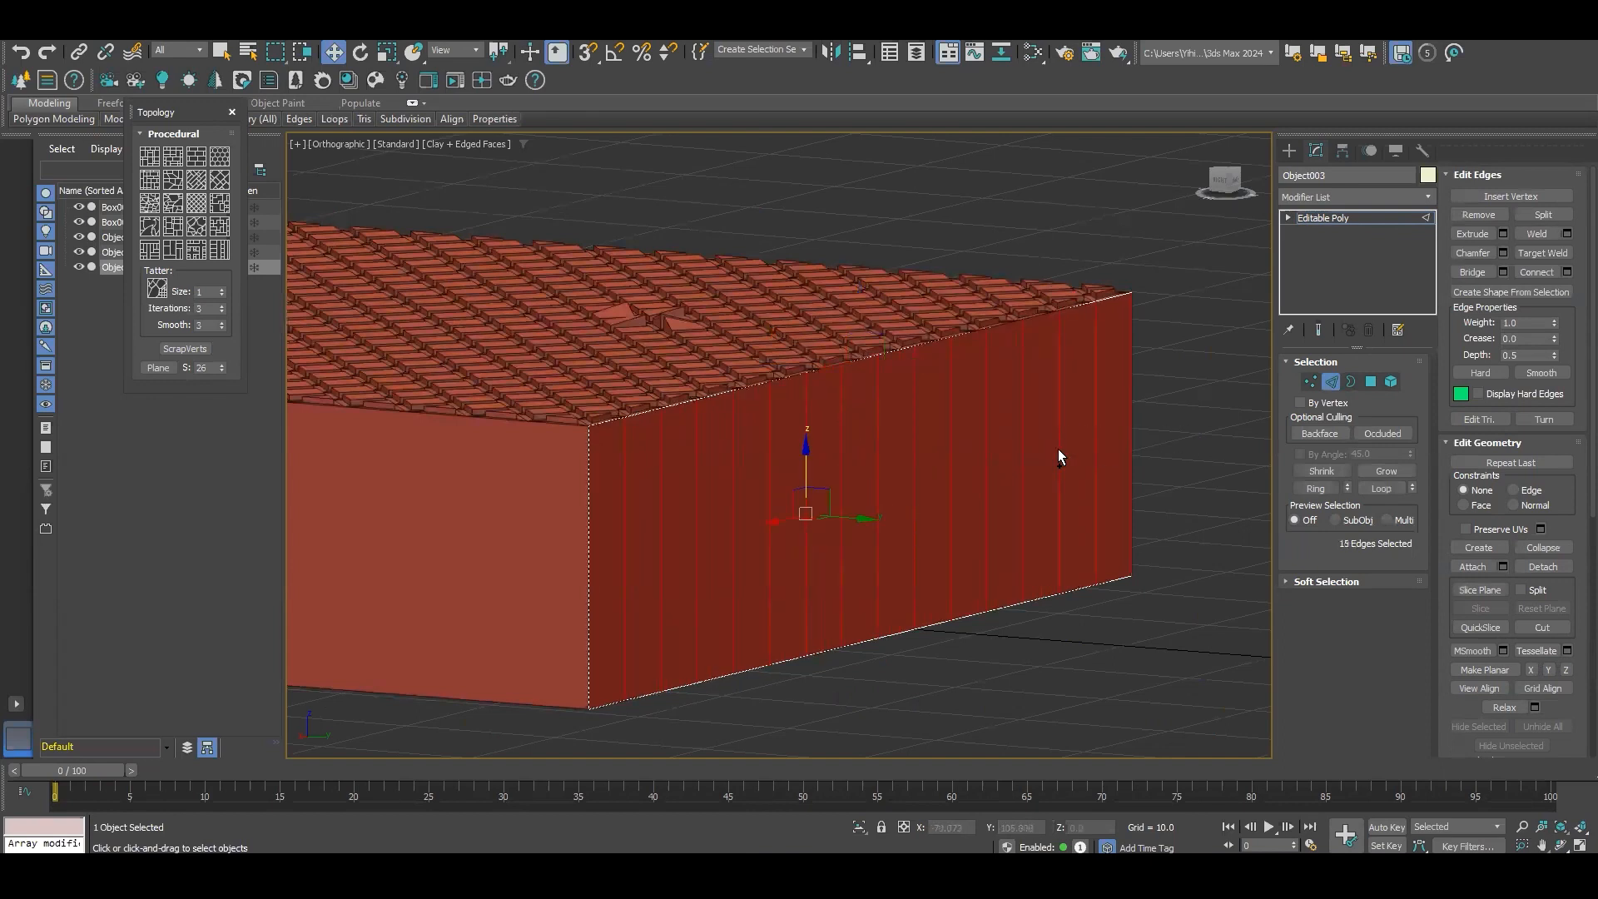
left_click_drag(518, 597, 650, 536, "ctrl")
right_click(1198, 364)
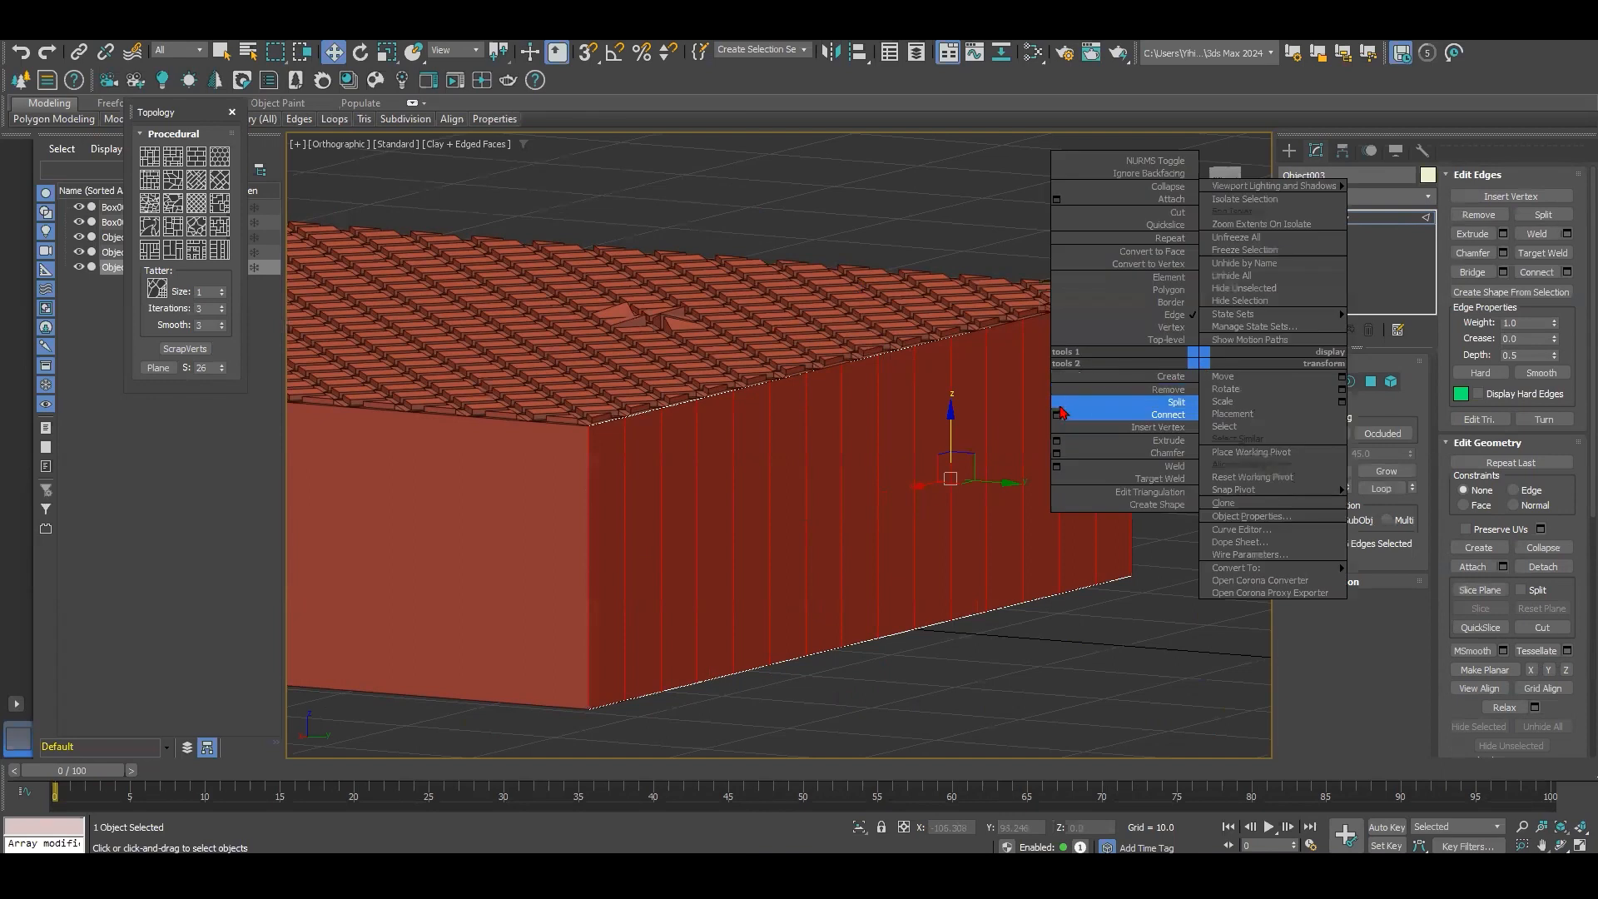
left_click(1057, 415)
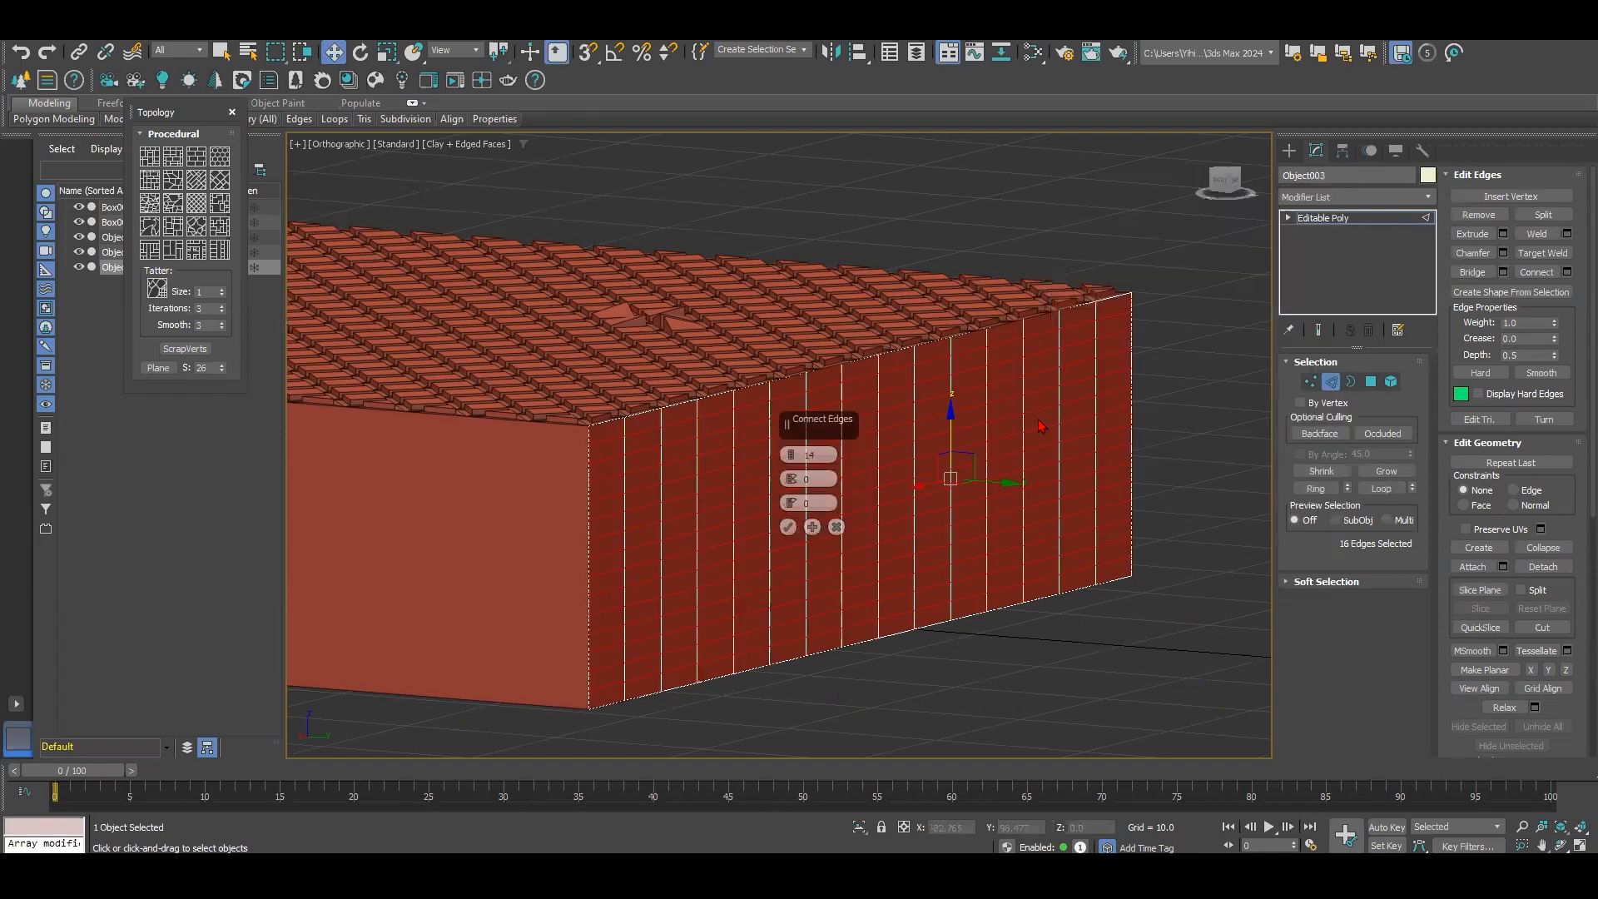
left_click(791, 461)
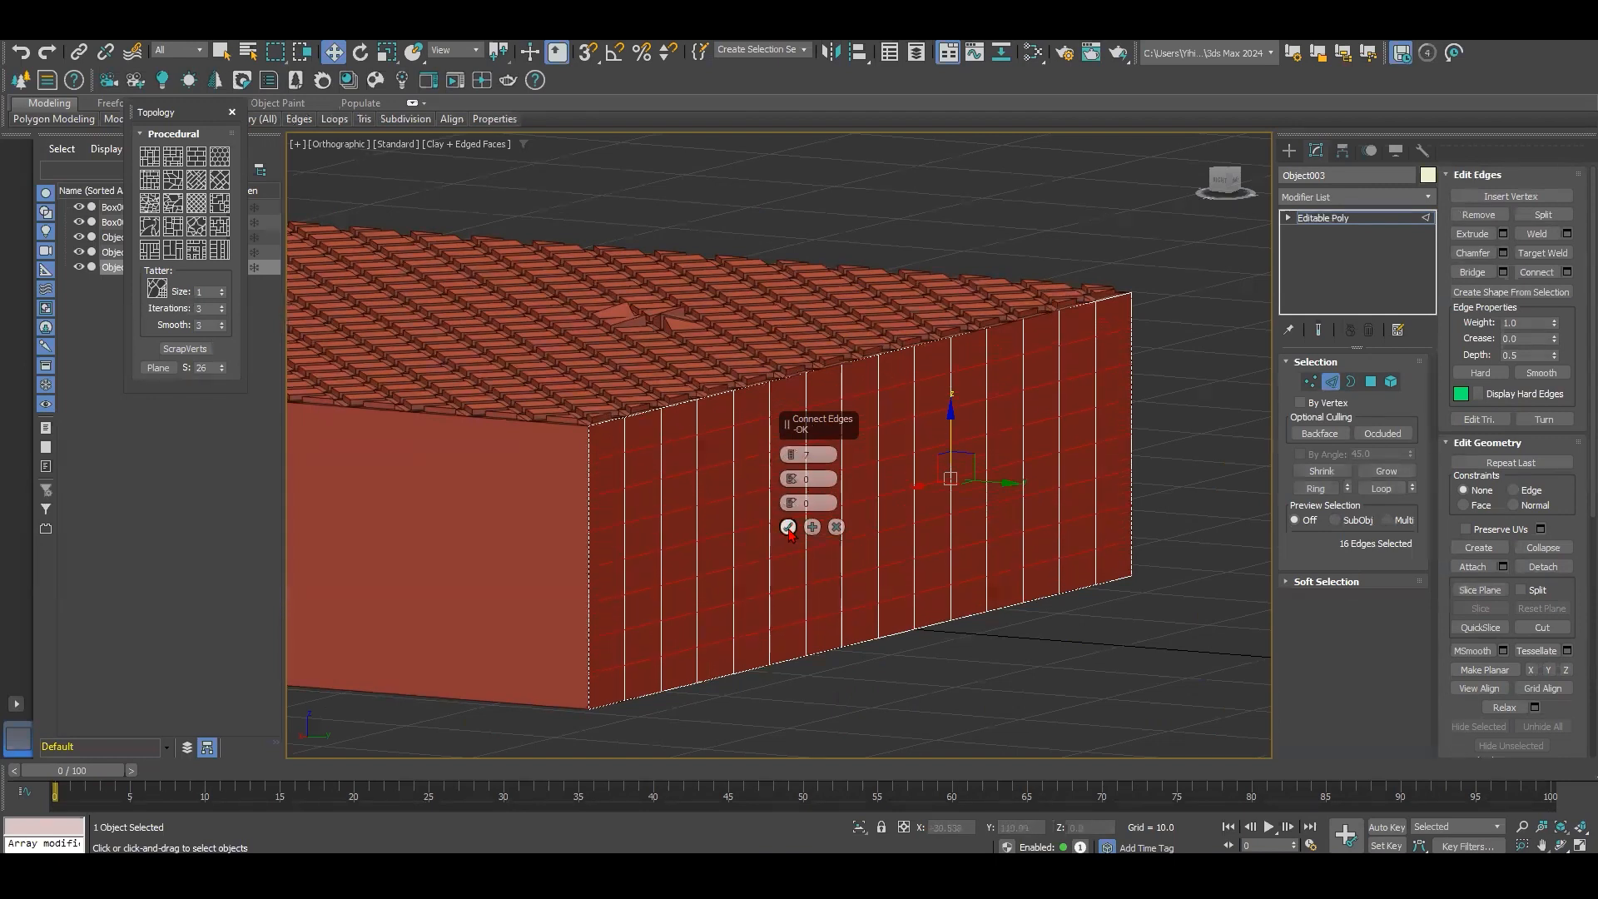
left_click(788, 526)
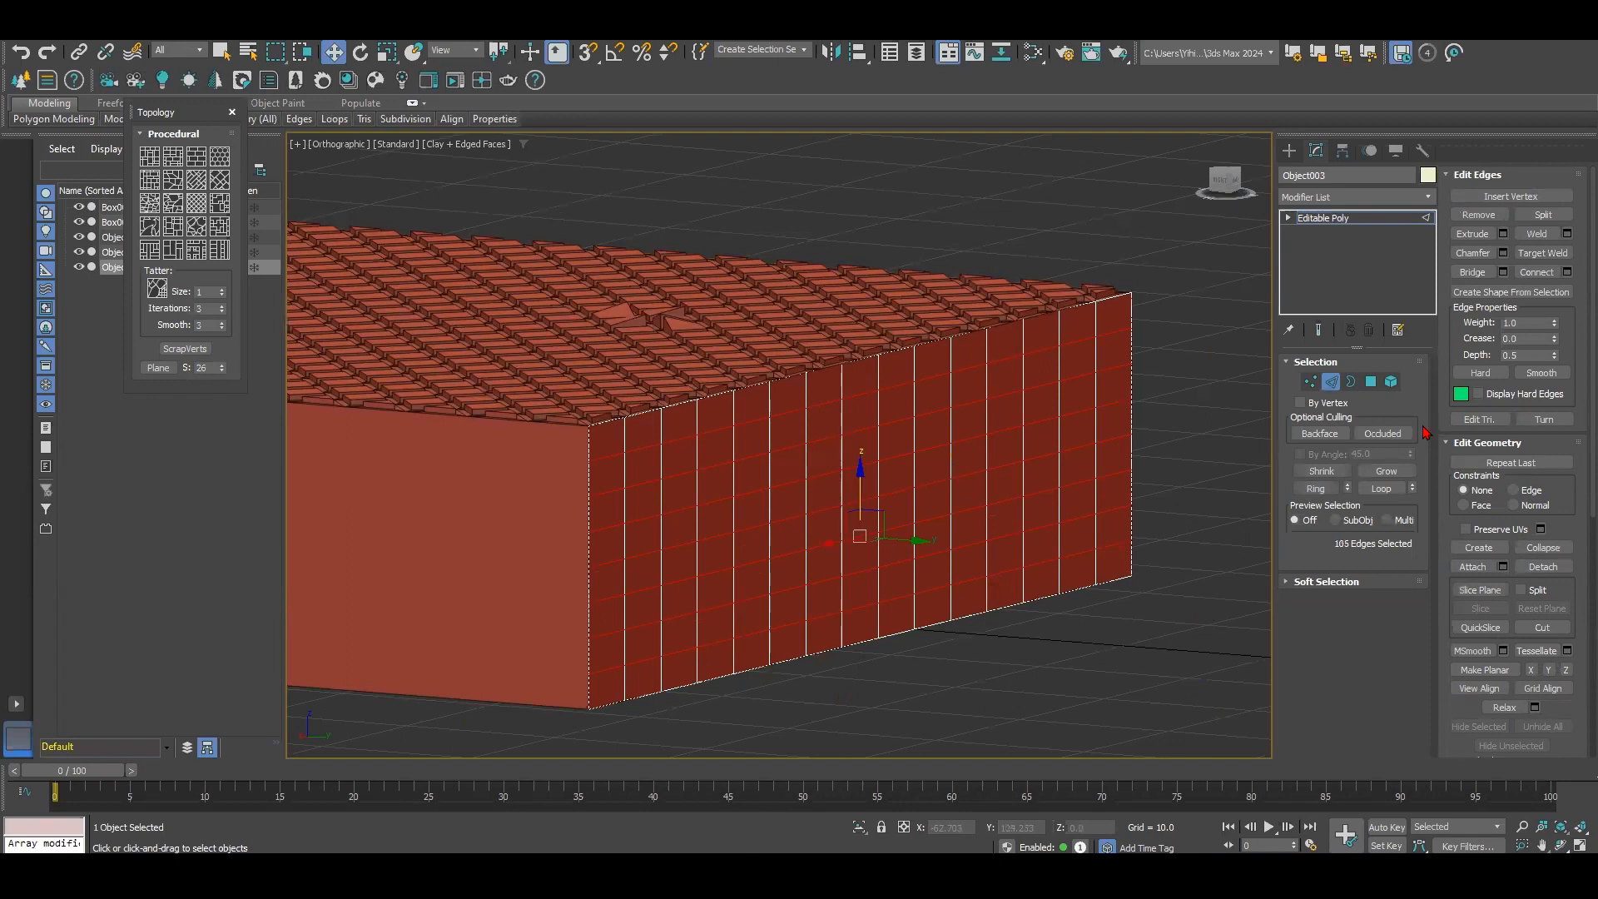
Step: Convert the side panel's square grid into a diamond layout with a procedural topology pattern
left_click(1370, 381)
key("ctrl+a")
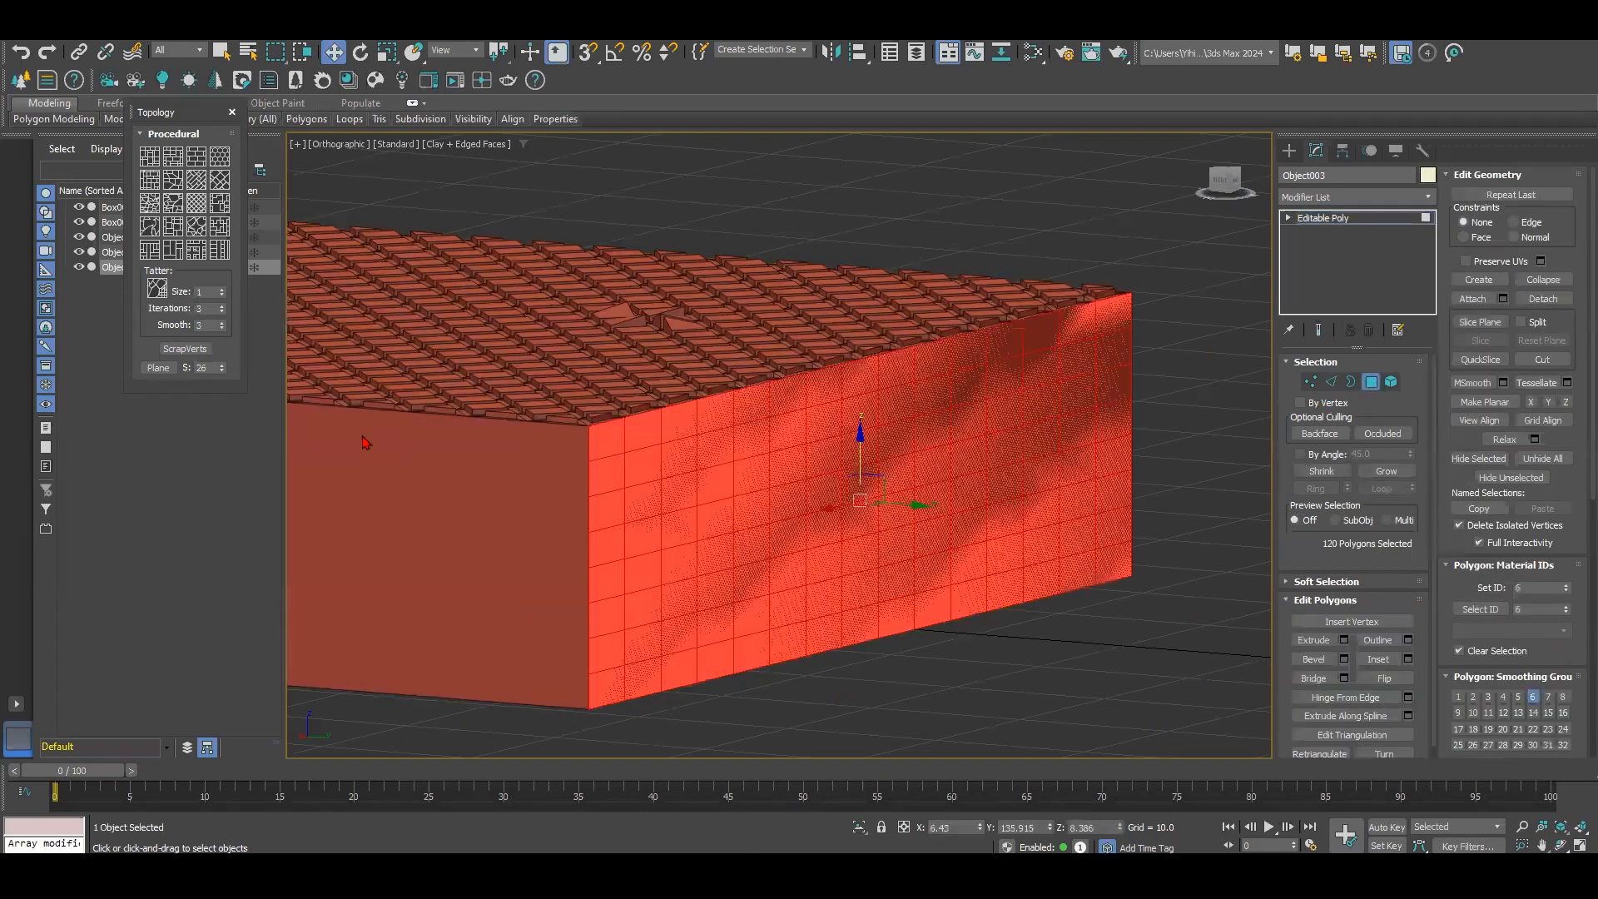
left_click(1101, 682)
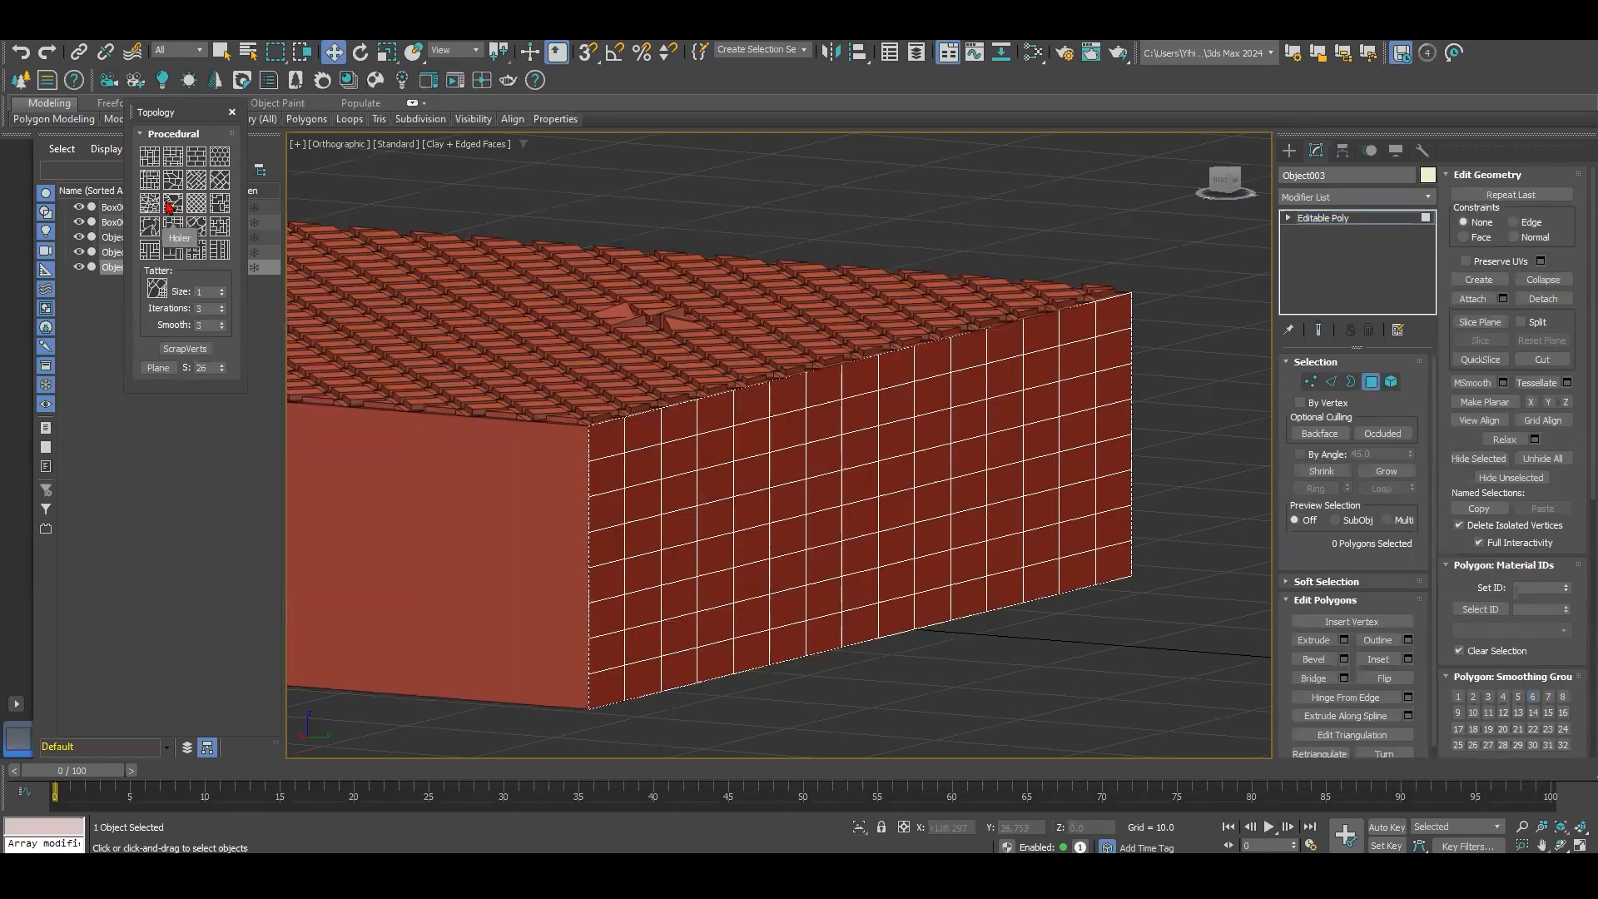
left_click(196, 205)
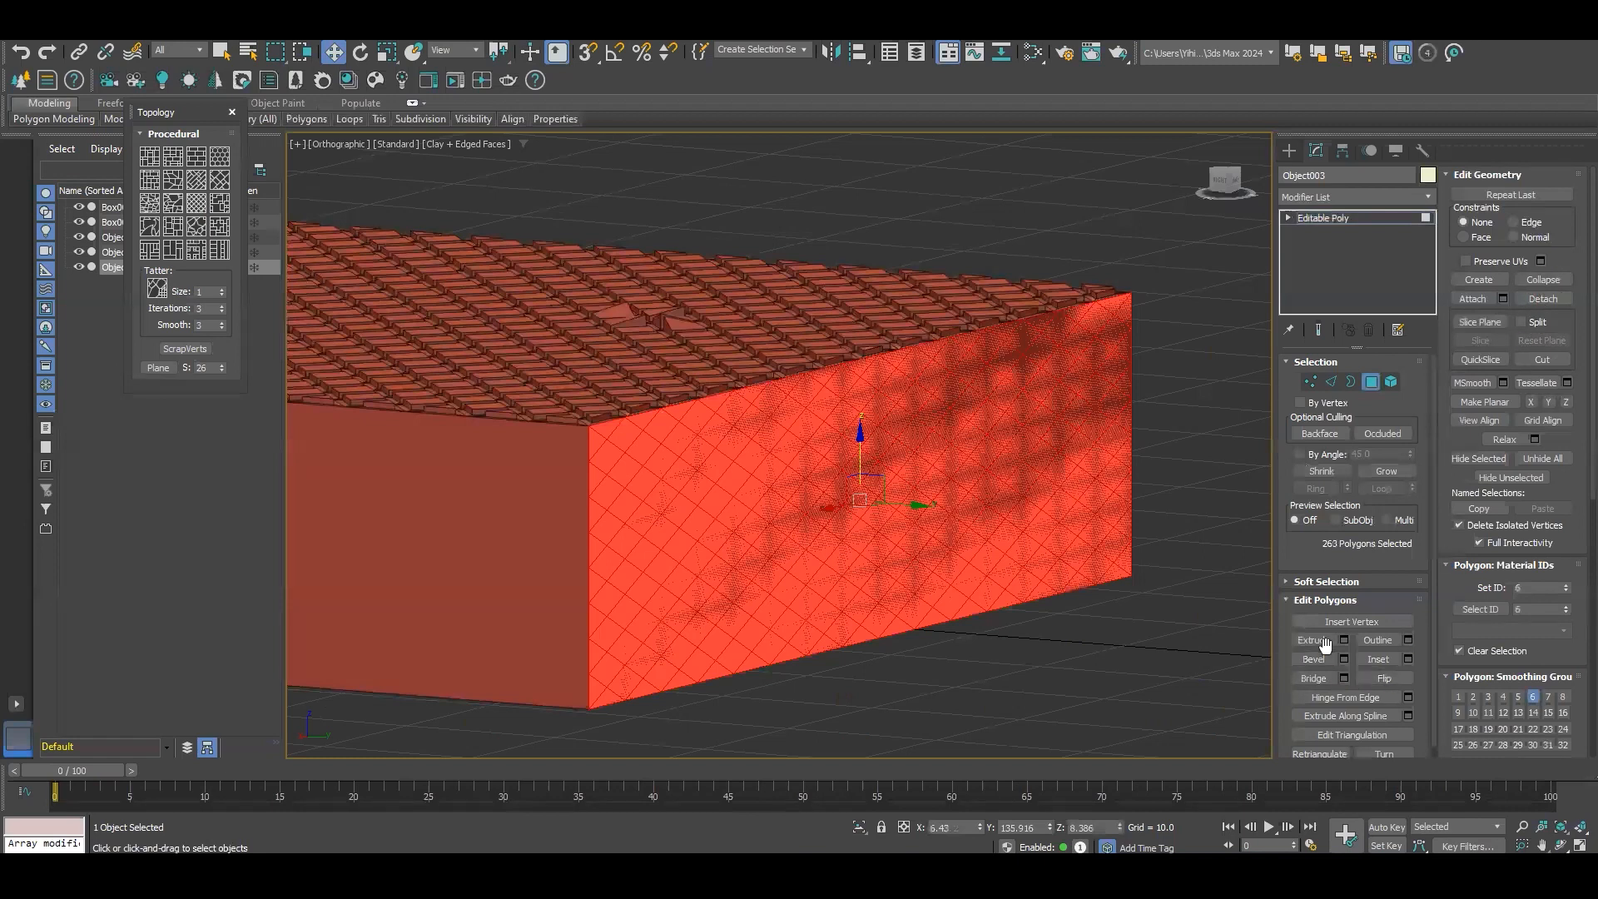
Step: Start an inset on all diamond polygons of the side panel and set its type to By Polygon
left_click(1409, 659)
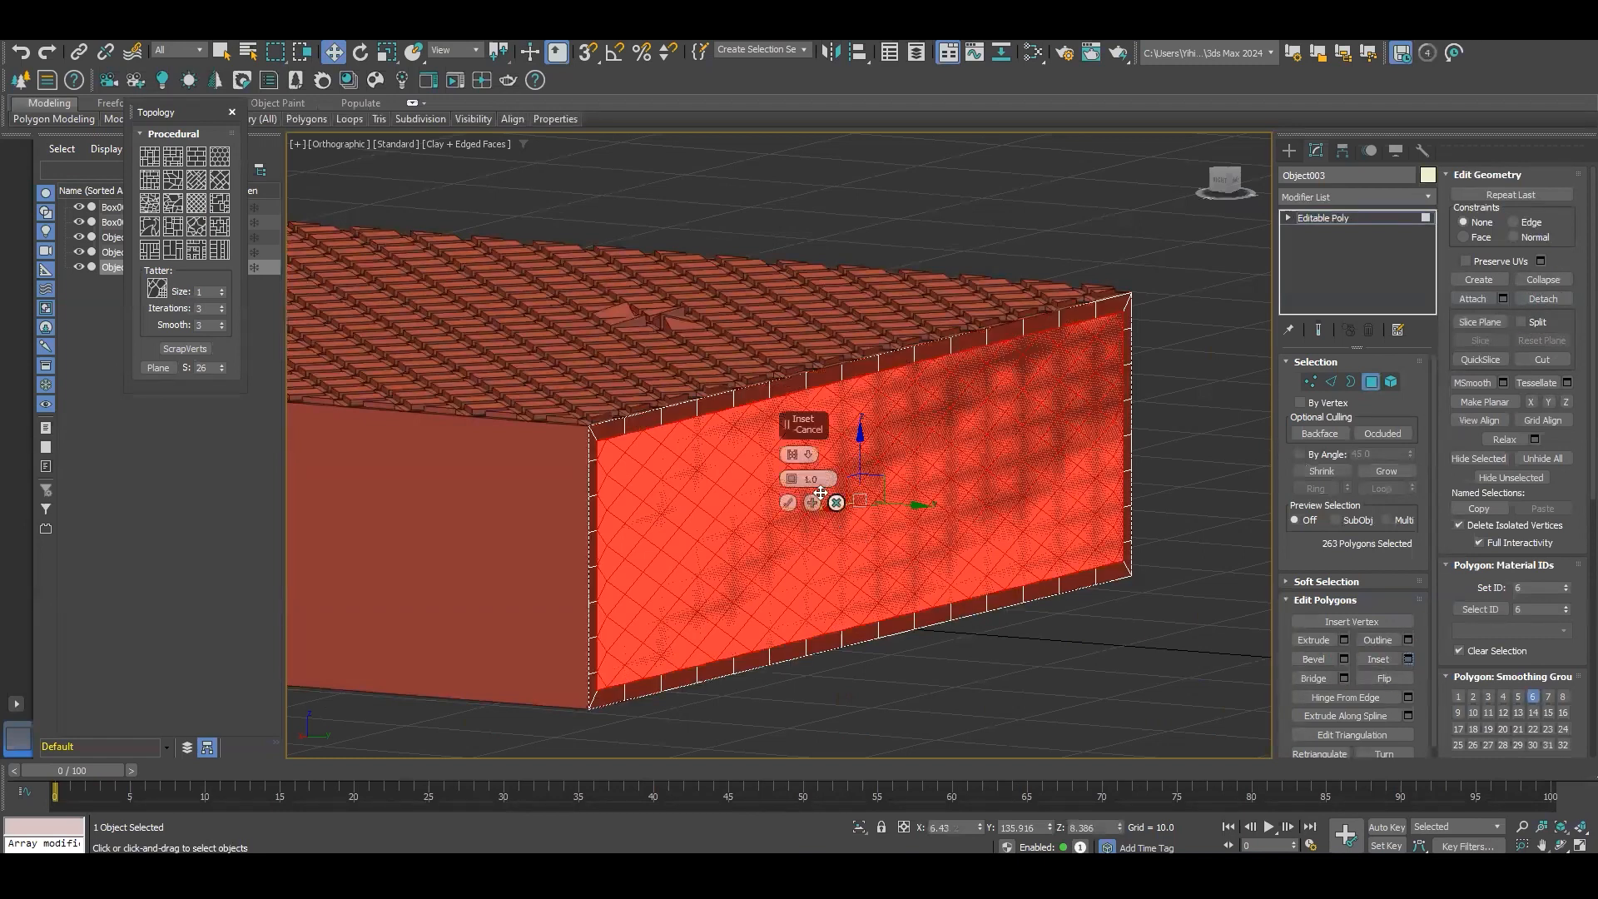
left_click(803, 454)
left_click(845, 484)
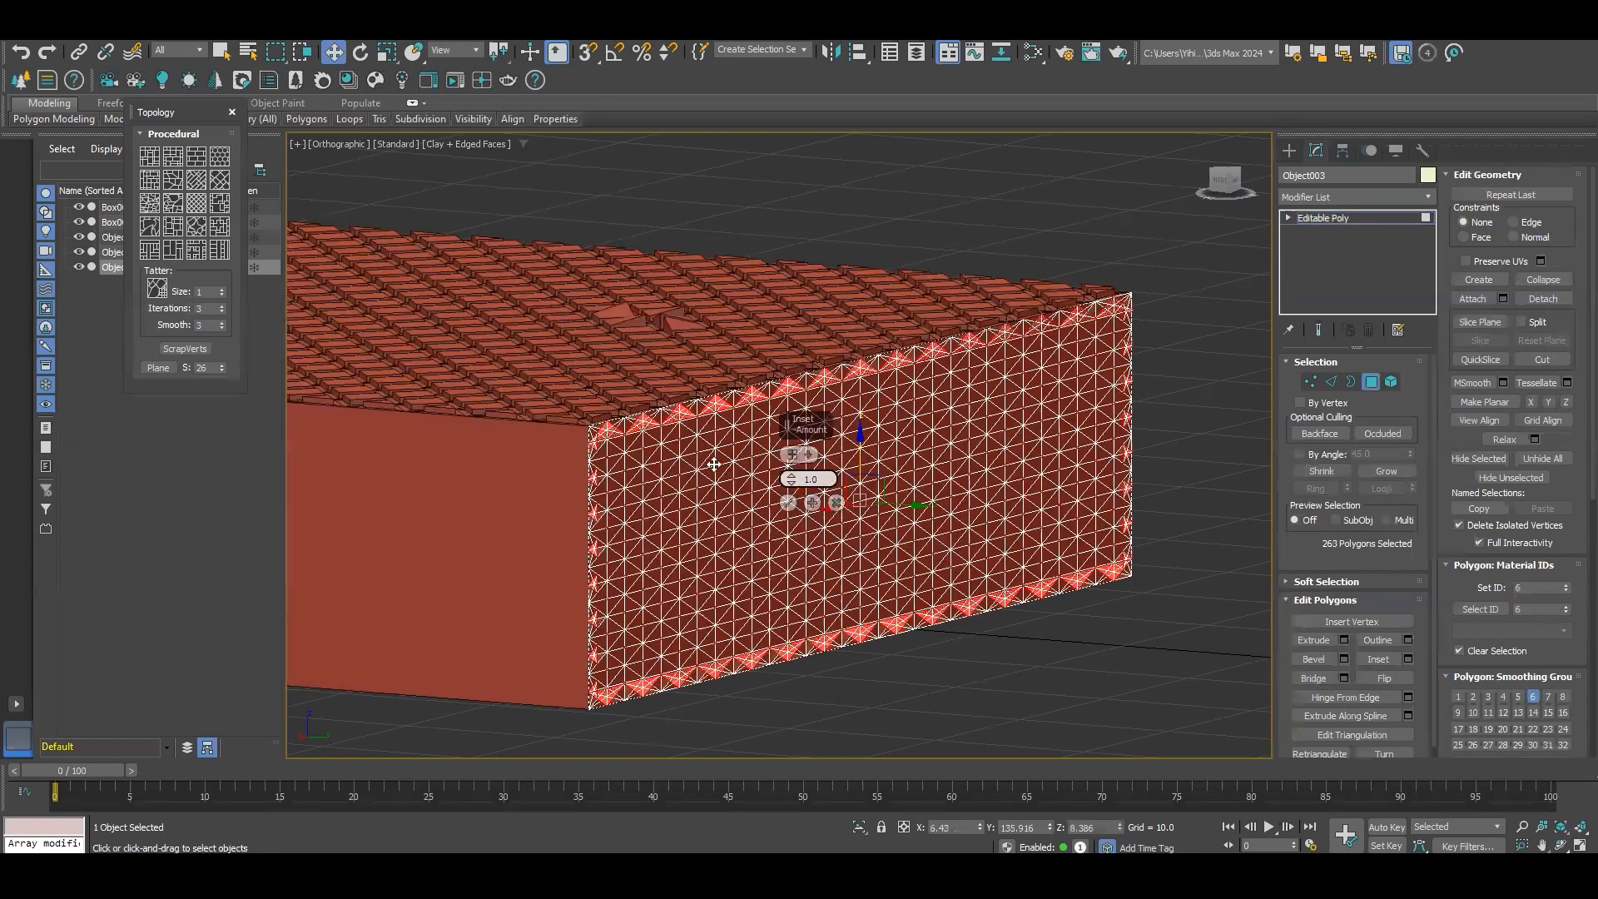
scroll(731, 486, "up", 3)
left_click(799, 454)
left_click(842, 470)
mouse_move(798, 483)
left_mouse_down()
mouse_move(813, 447)
mouse_move(813, 503)
left_mouse_up()
left_click(811, 458)
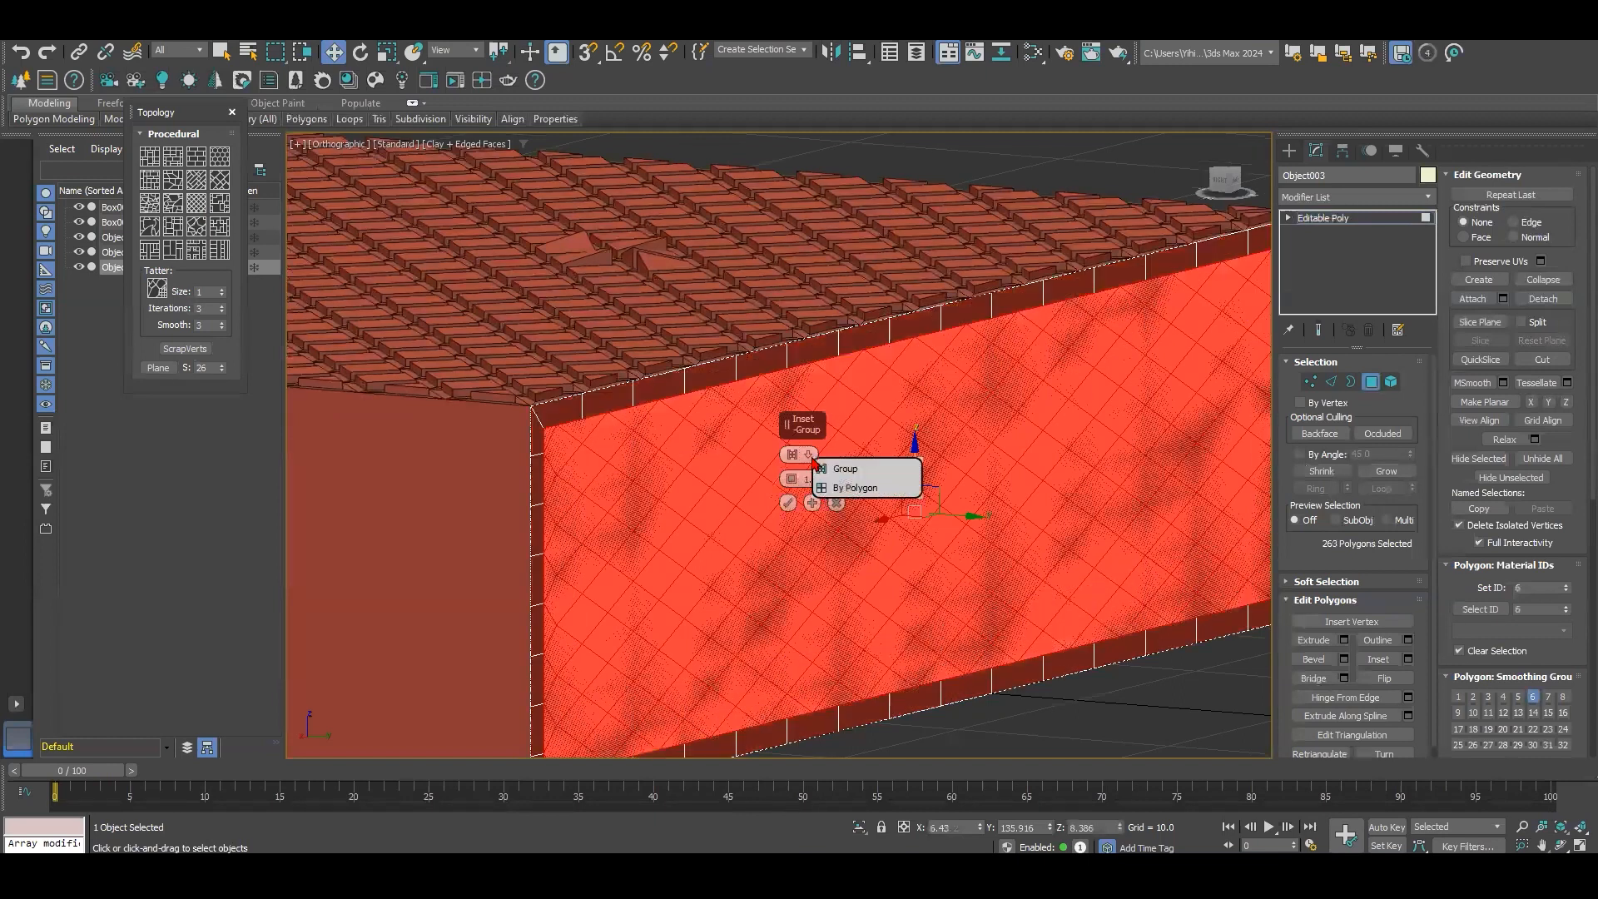
left_click(849, 488)
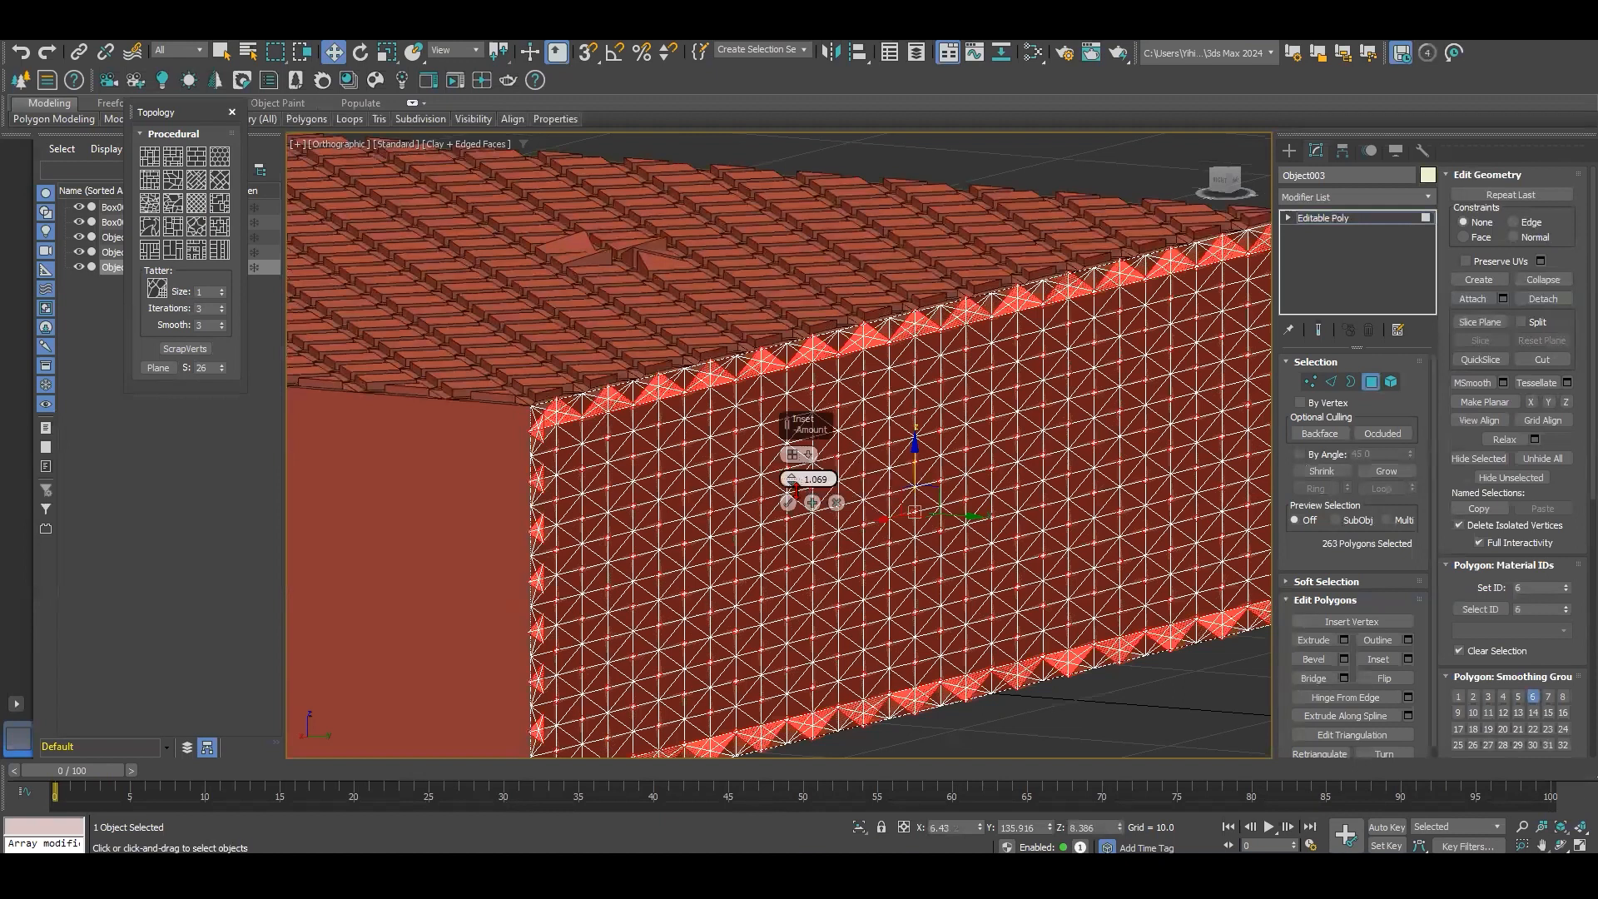
Step: Set the inset amount to 0.414 and apply it to the side panel's diamonds
left_click_drag(803, 500, 816, 503)
scroll(940, 507, "down", 2)
middle_click_drag(1046, 488, 956, 430)
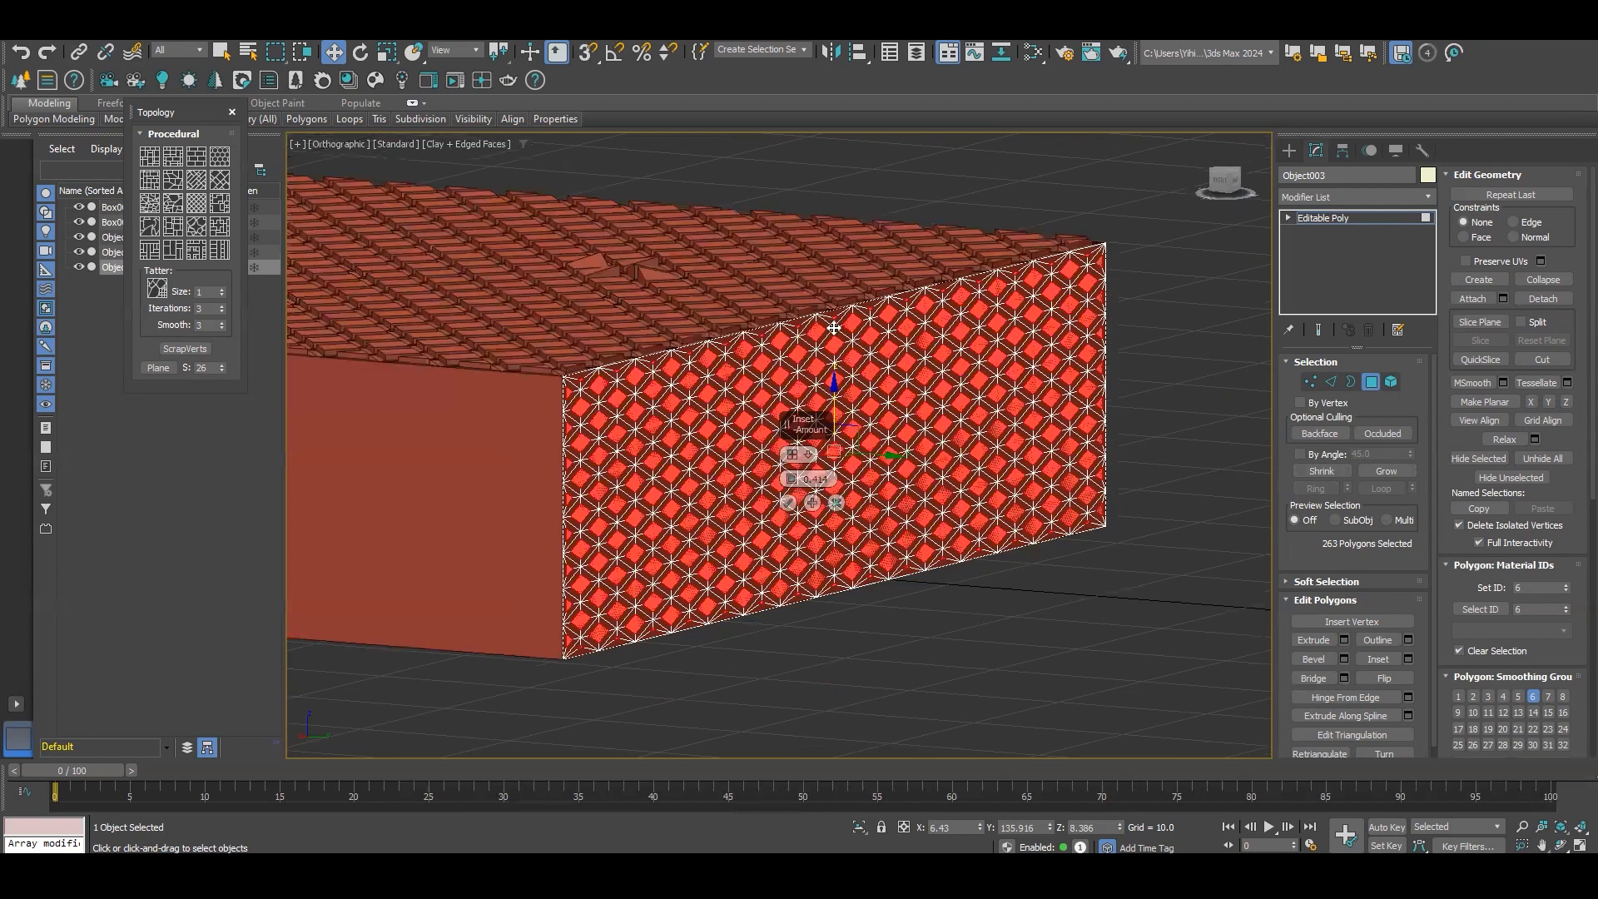
scroll(890, 342, "up", 2)
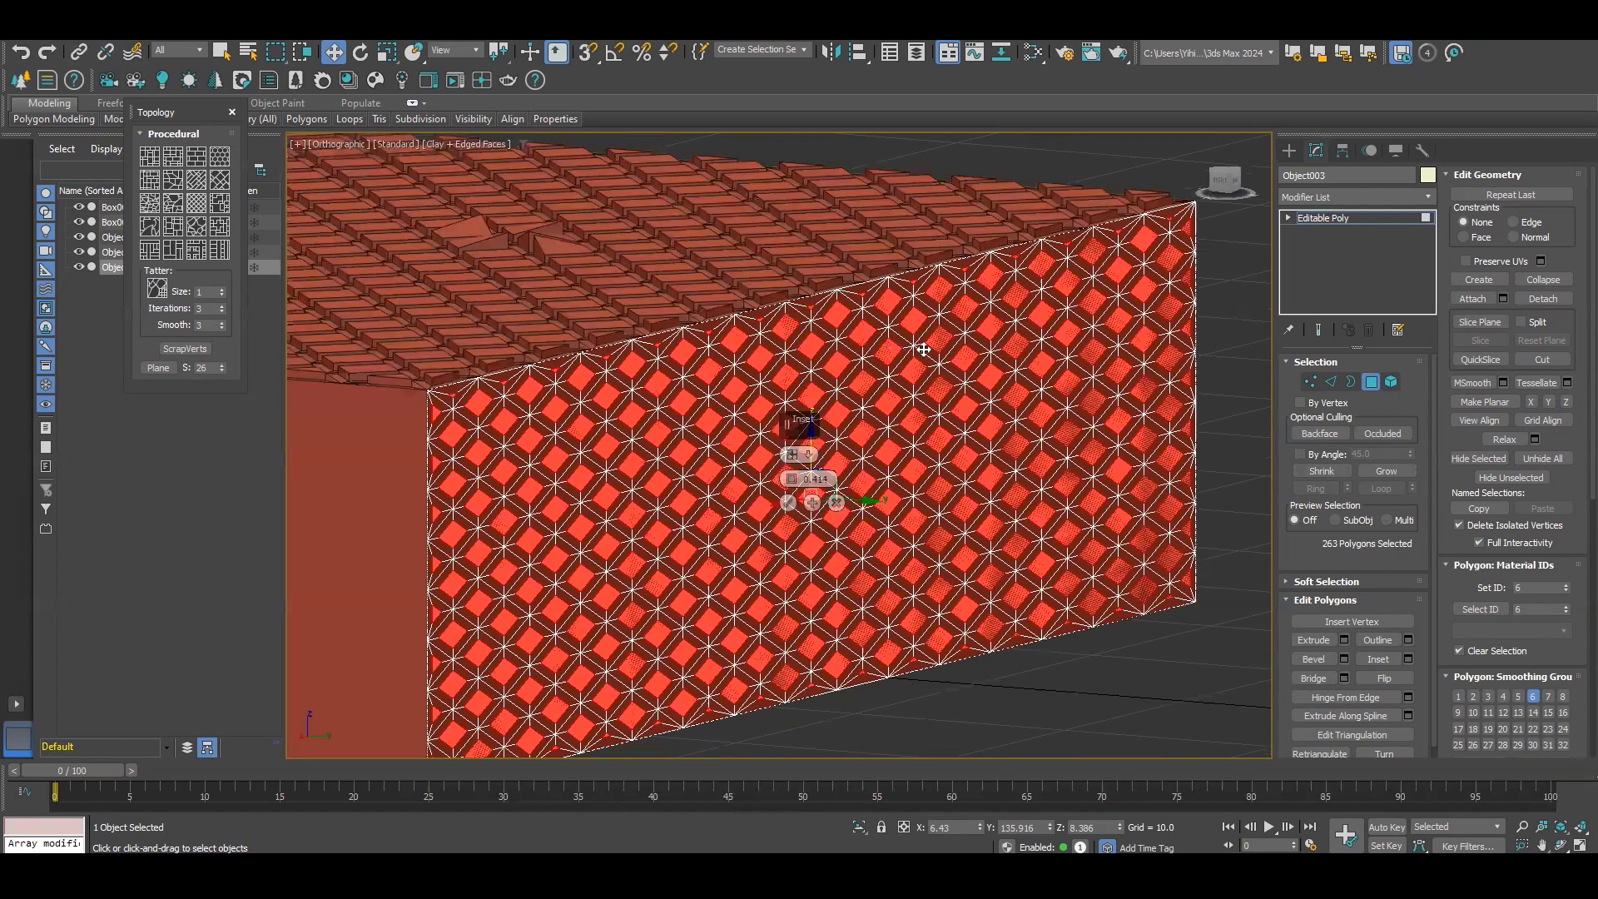
middle_click_drag(926, 347, 912, 348, "alt")
middle_click_drag(1019, 330, 996, 332, "alt")
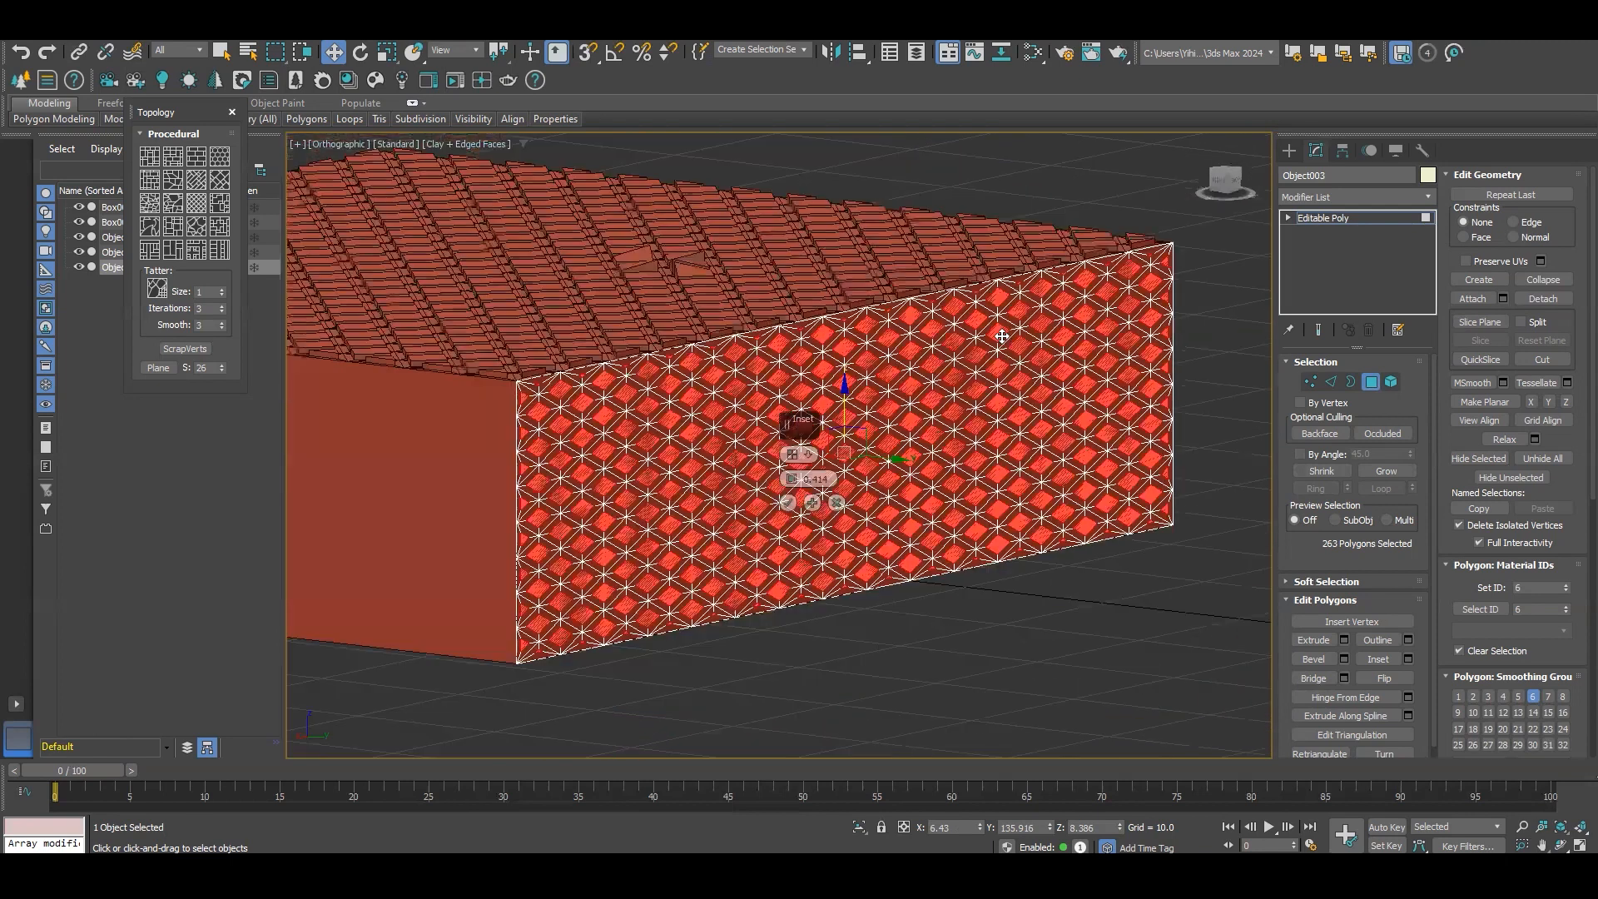
scroll(1033, 341, "up", 2)
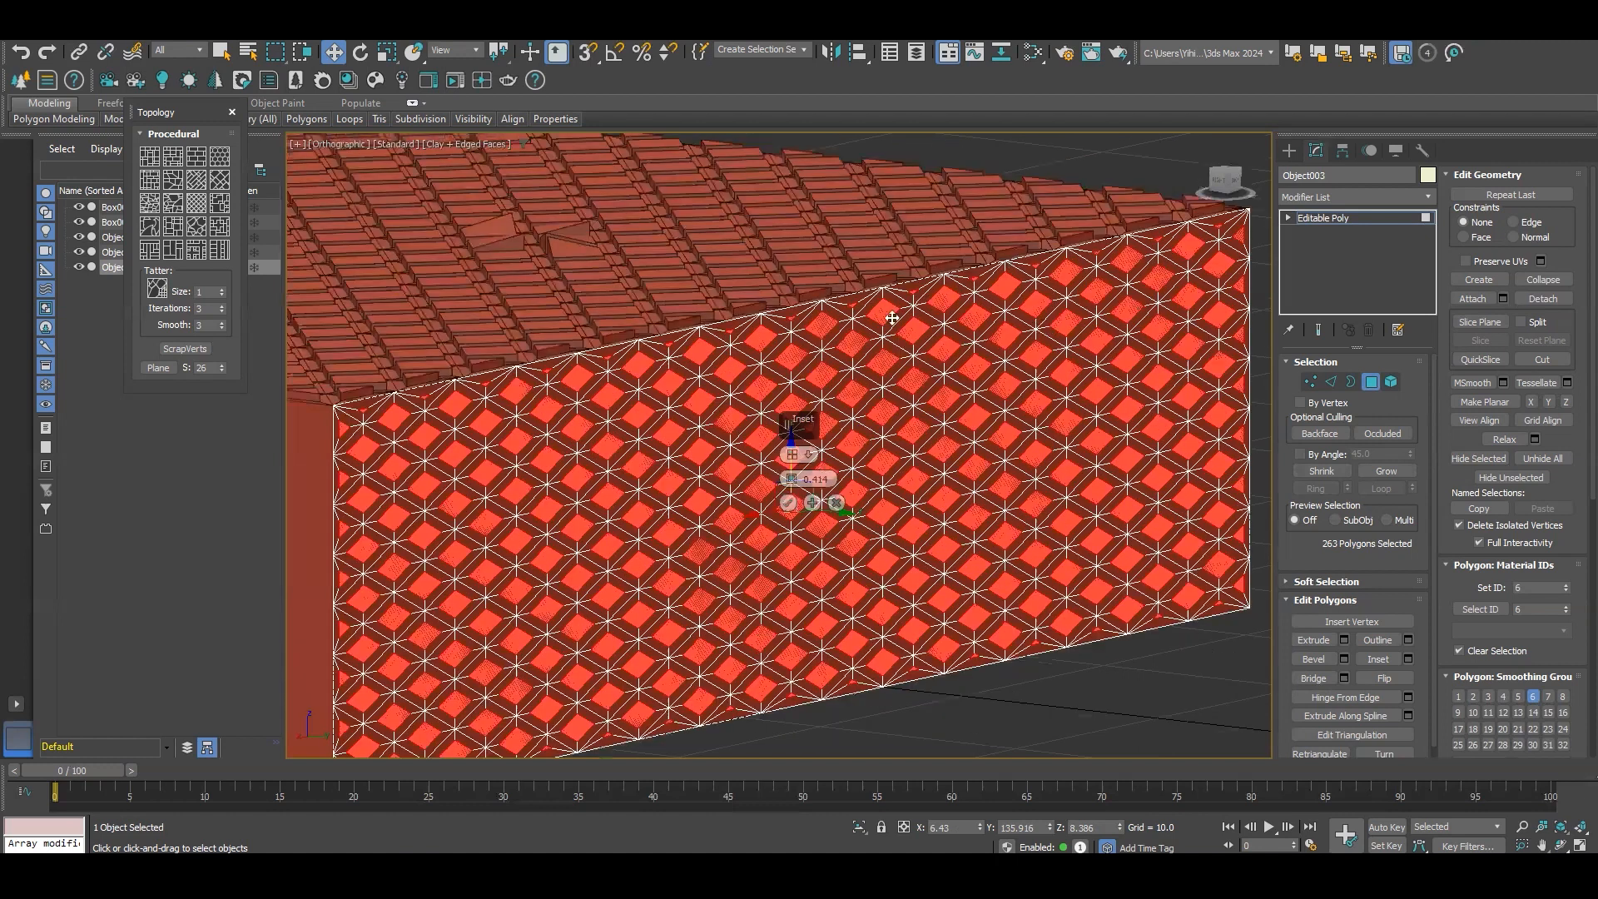
middle_click_drag(525, 543, 847, 503)
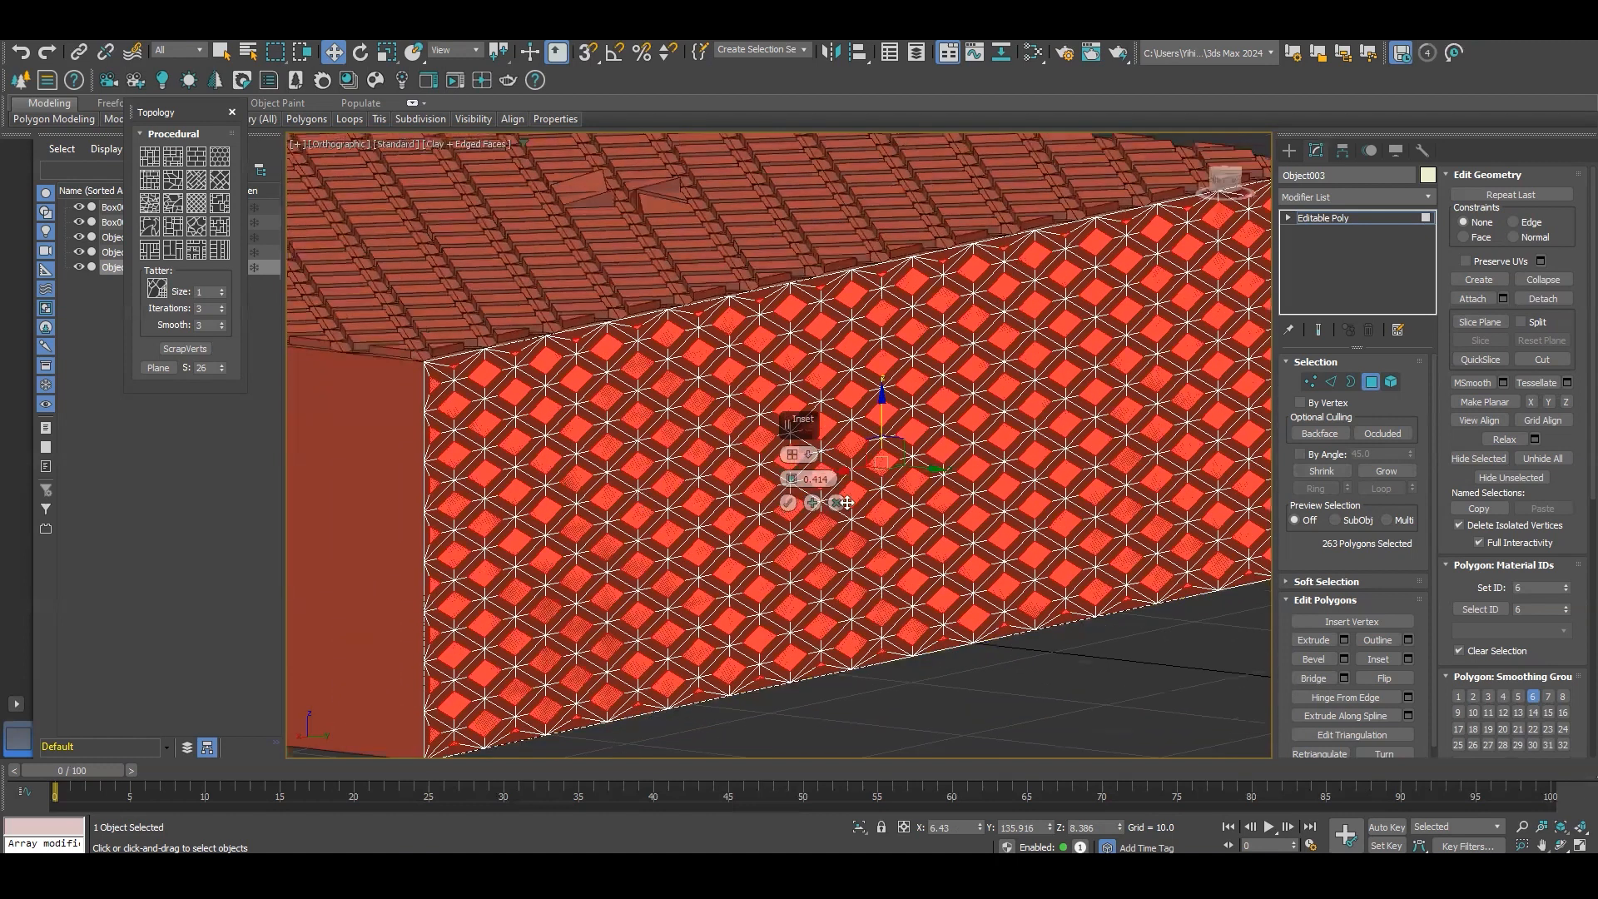
left_click(789, 503)
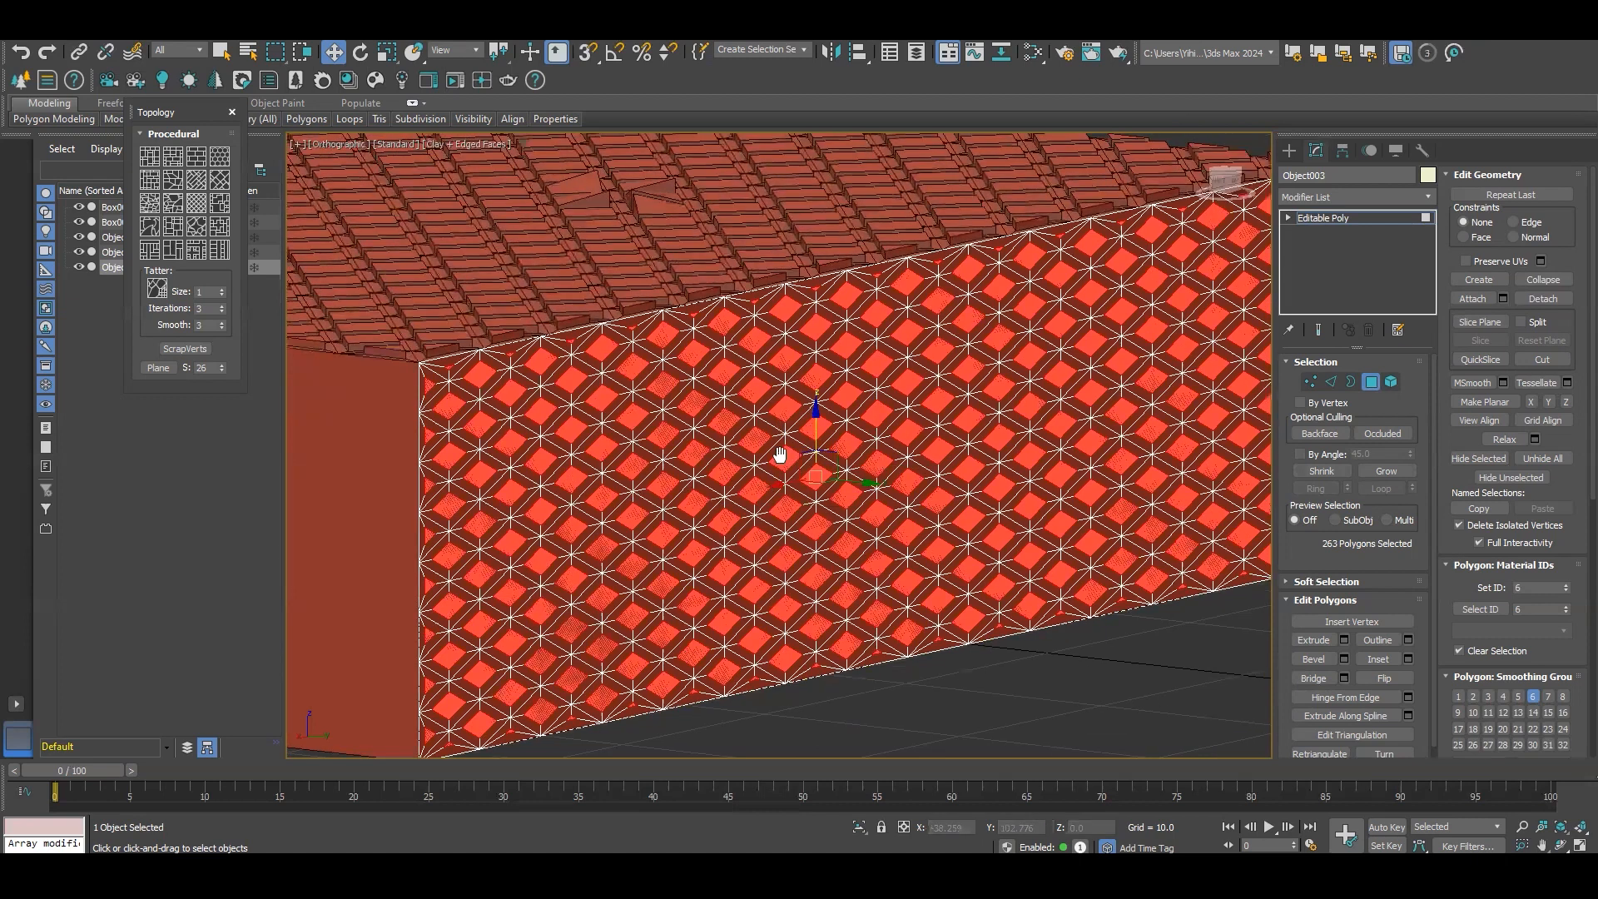
Step: Scale the inset diamonds in stages, removing more of the upper-right area from the selection each time to grade their sizes
scroll(780, 429, "down", 2)
left_click_drag(1095, 214, 906, 431, "alt")
key("r")
left_click_drag(1175, 311, 847, 641)
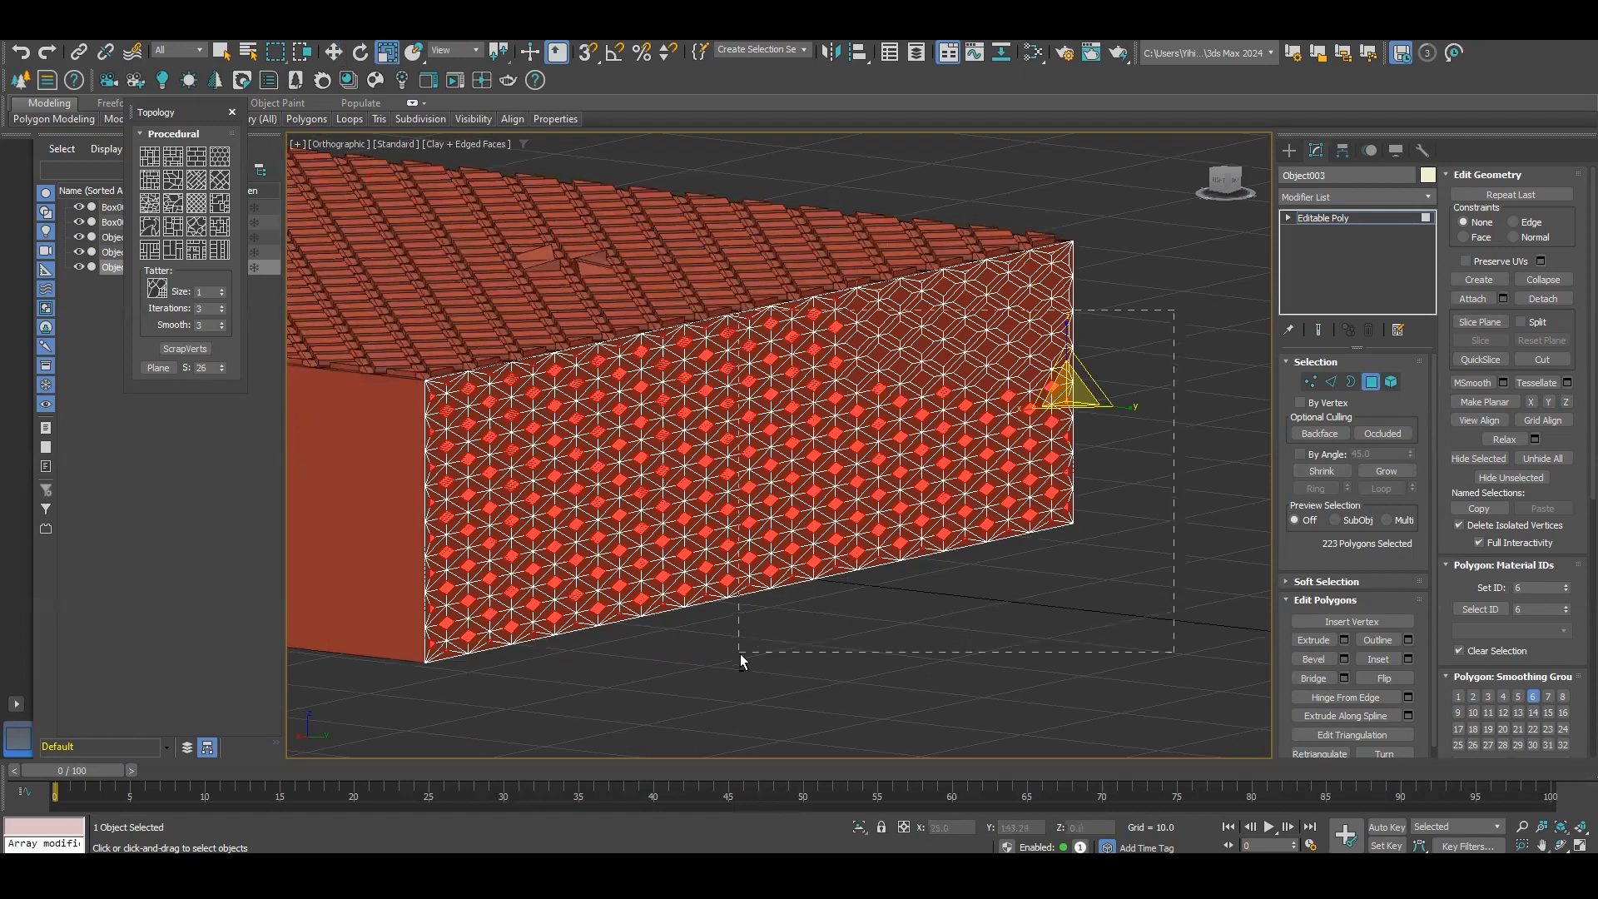
left_click_drag(741, 652, 740, 652, "alt")
left_click_drag(556, 502, 571, 547)
left_click_drag(827, 239, 567, 432, "alt")
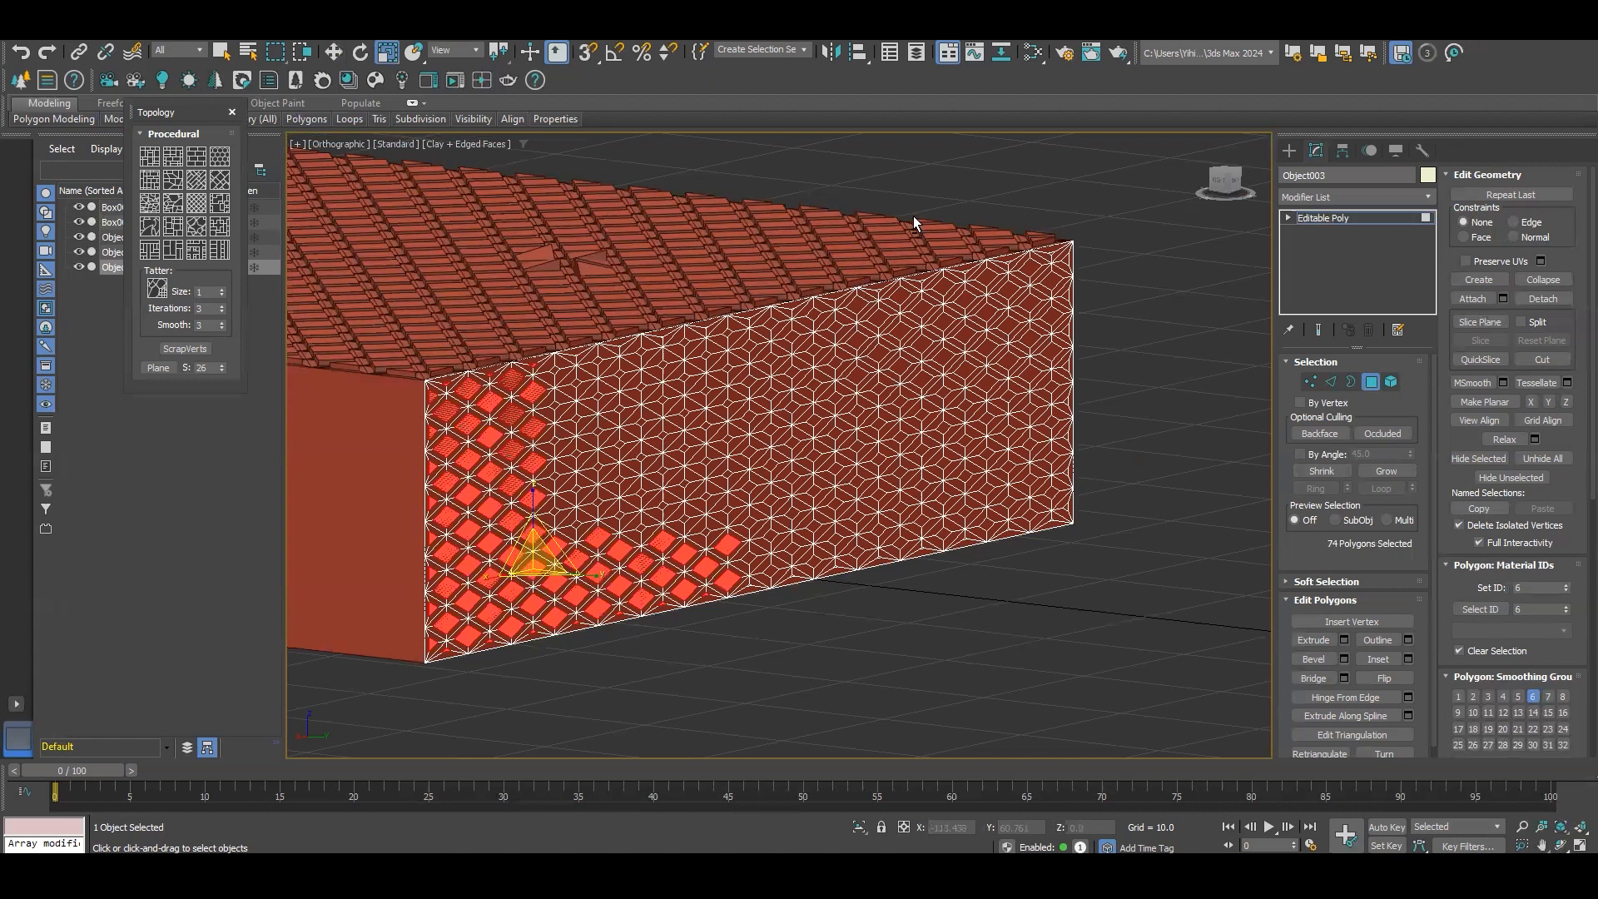
left_click(486, 664)
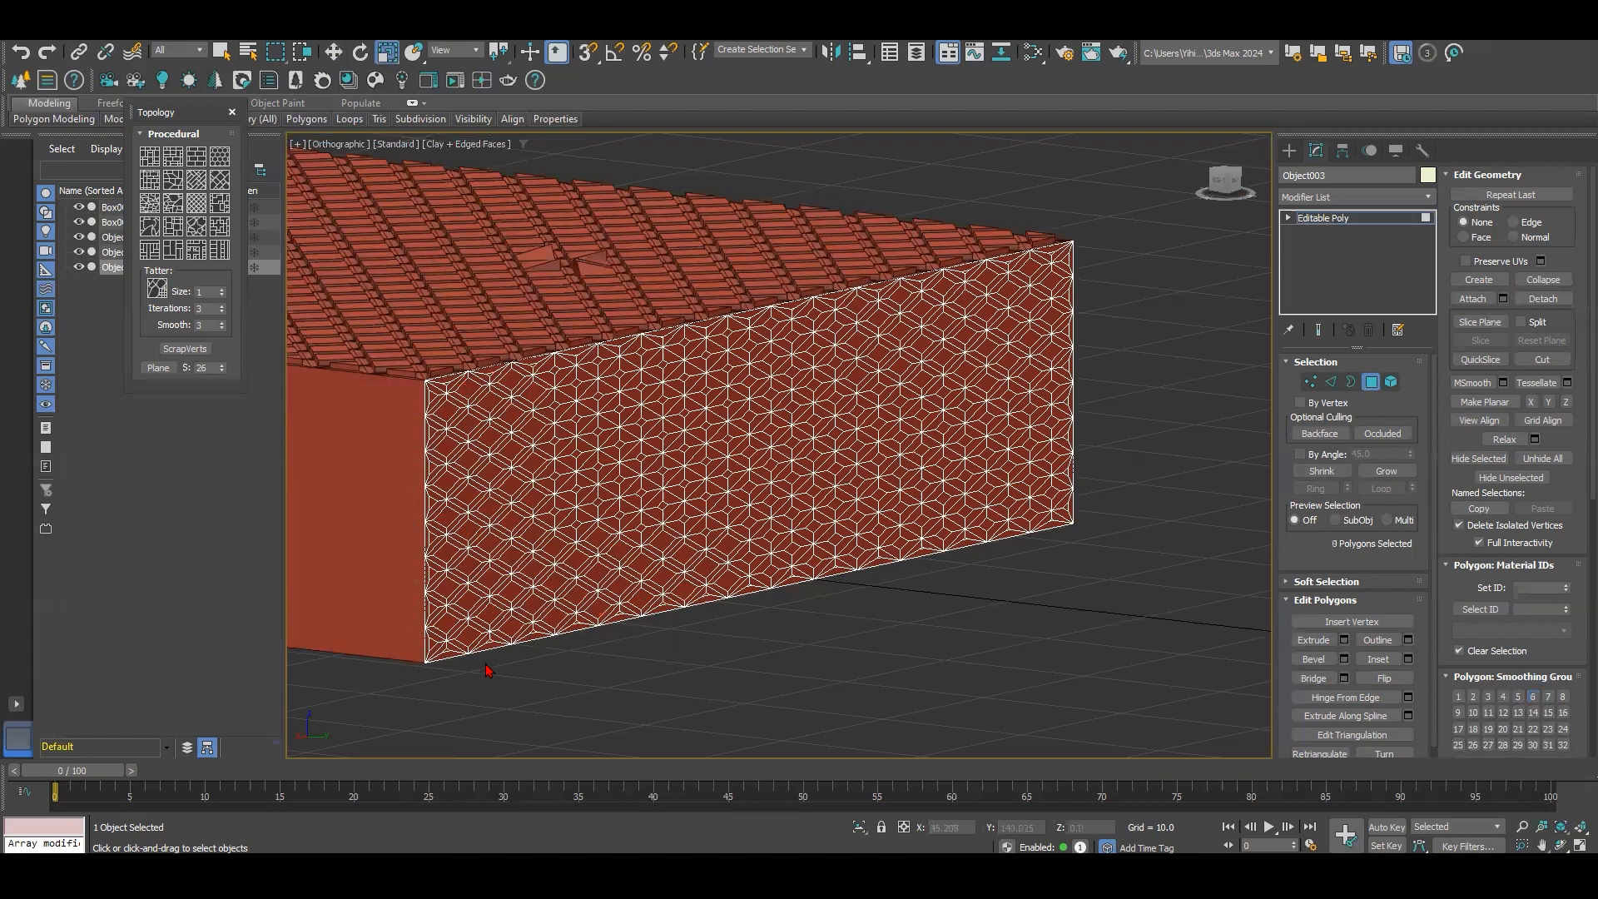
left_click(1370, 382)
Step: Select five scattered diamond polygons of varying size across the side panel
middle_click_drag(913, 446, 839, 478, "alt")
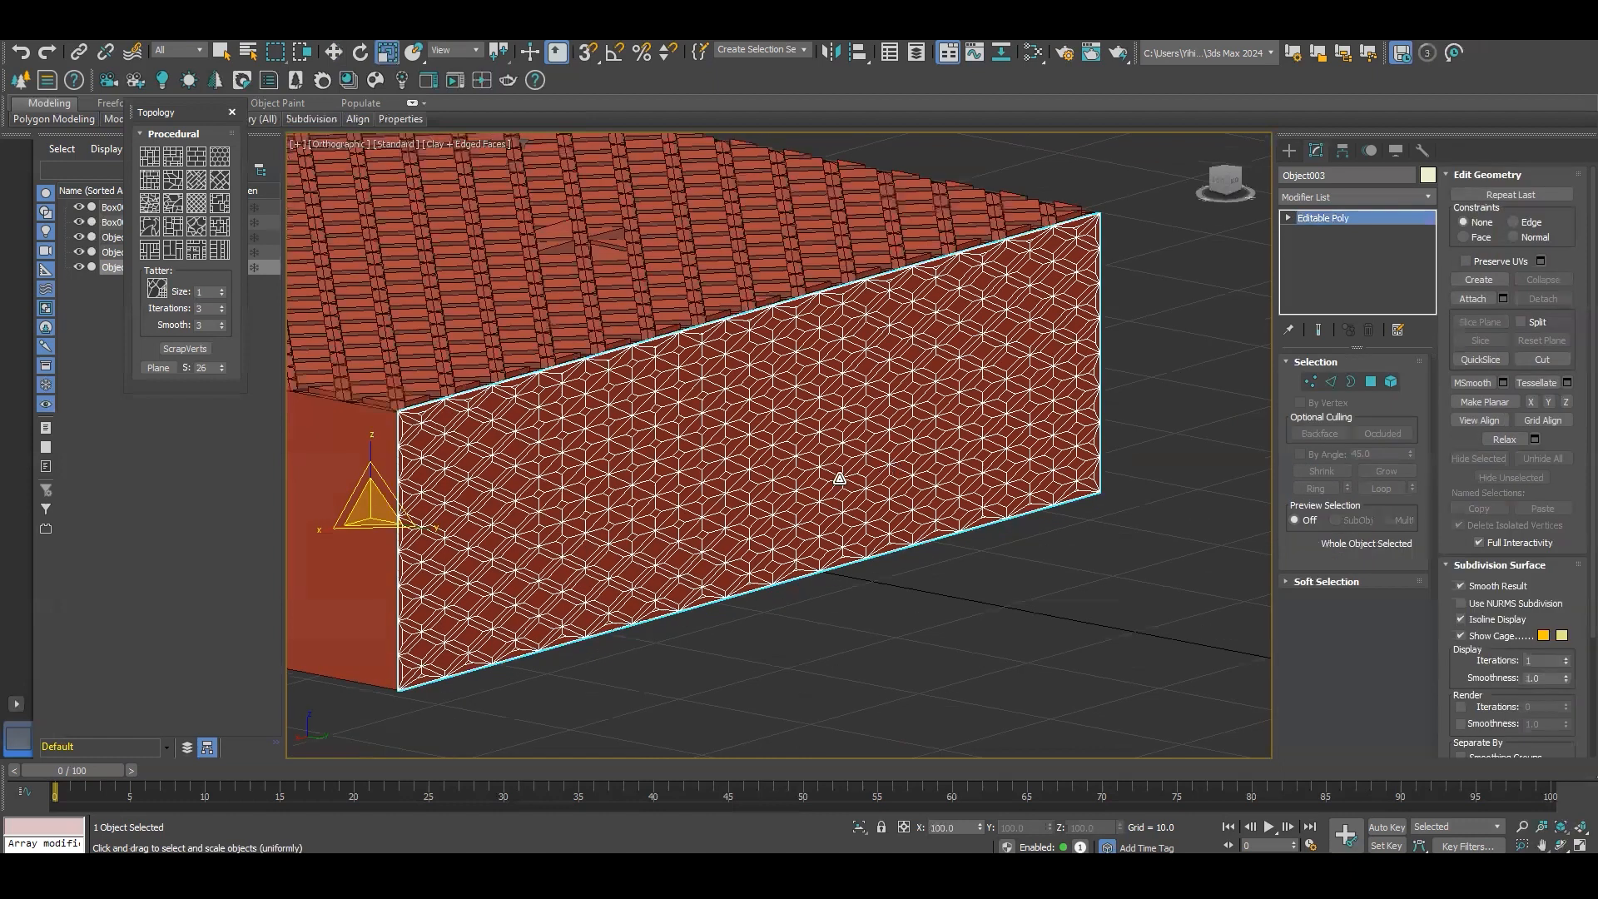
scroll(982, 365, "up", 5)
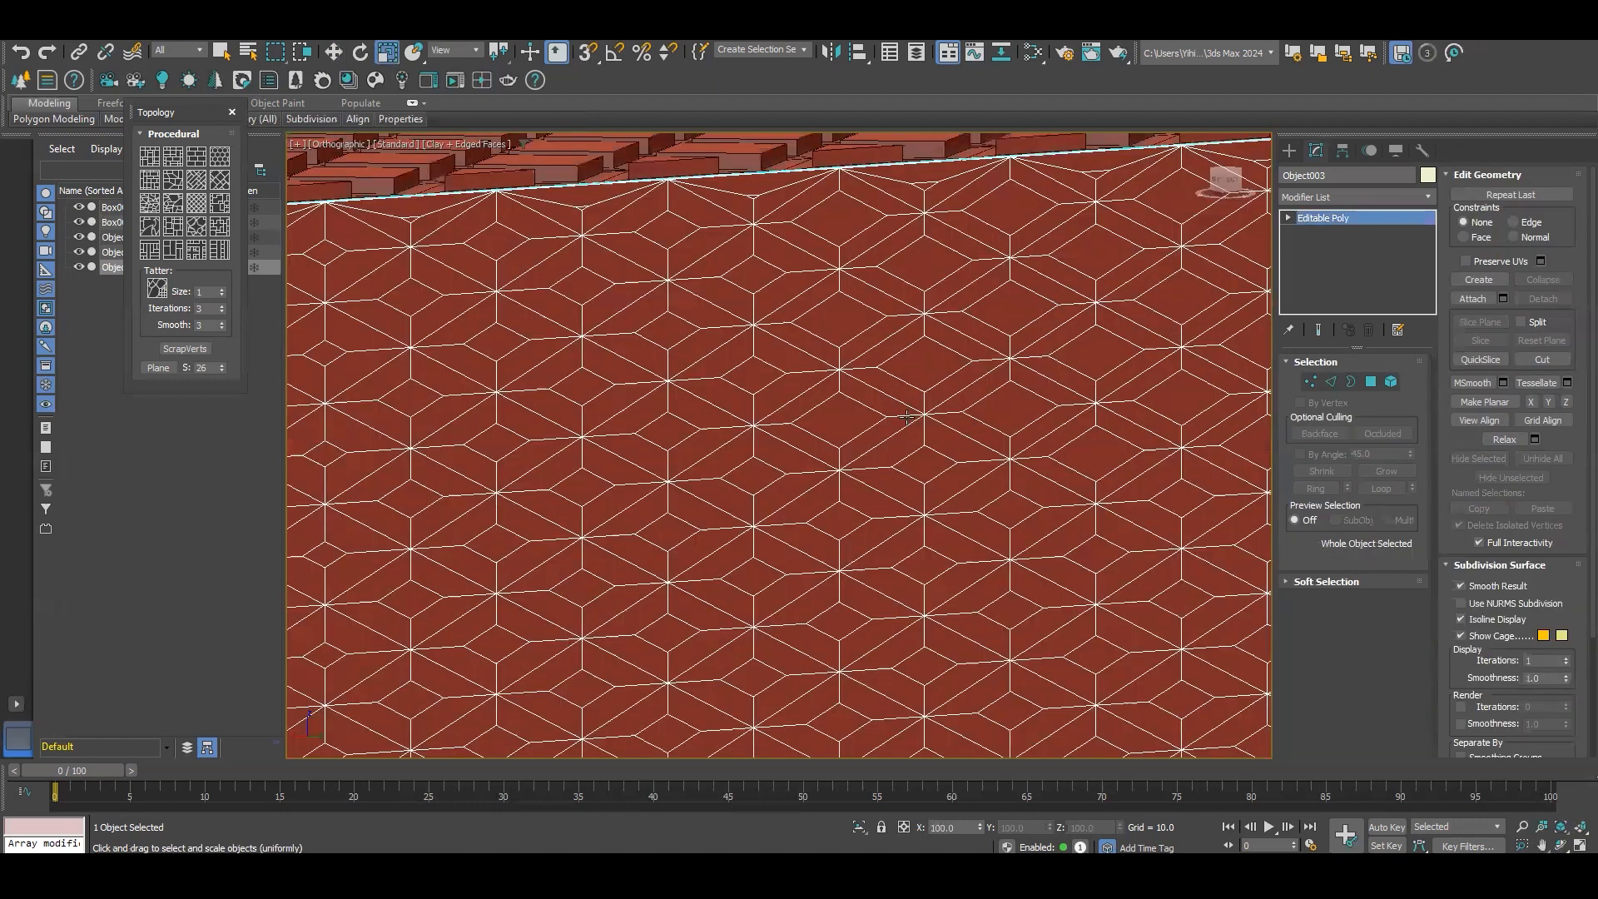
scroll(828, 397, "up", 1)
left_click(1371, 381)
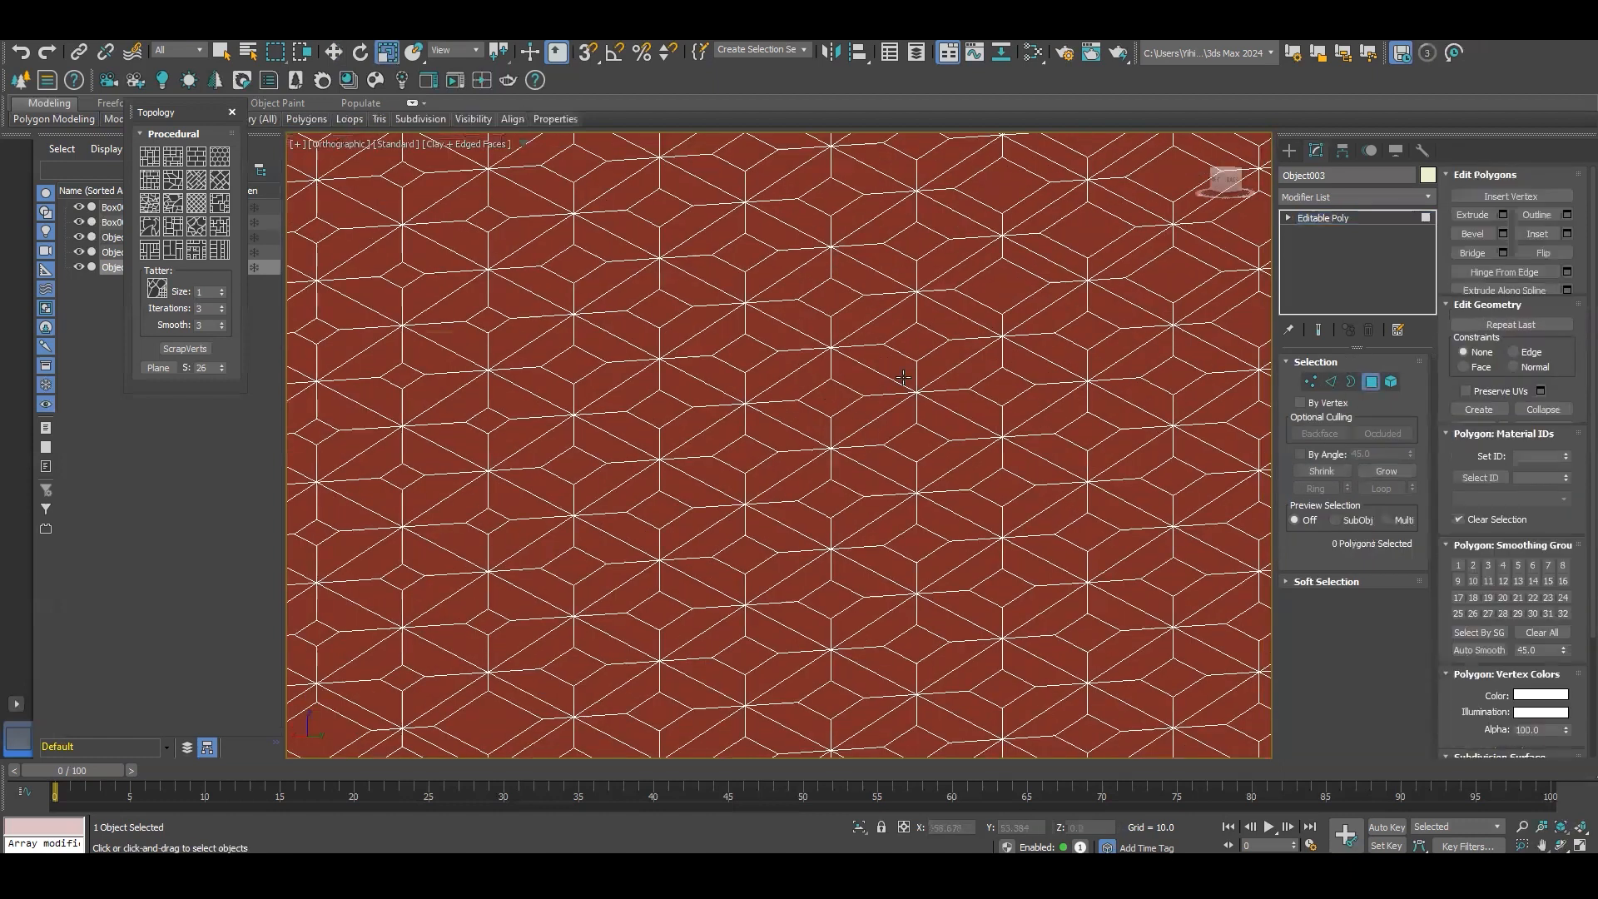
left_click(915, 342)
middle_click_drag(857, 416, 851, 419, "alt")
key("w")
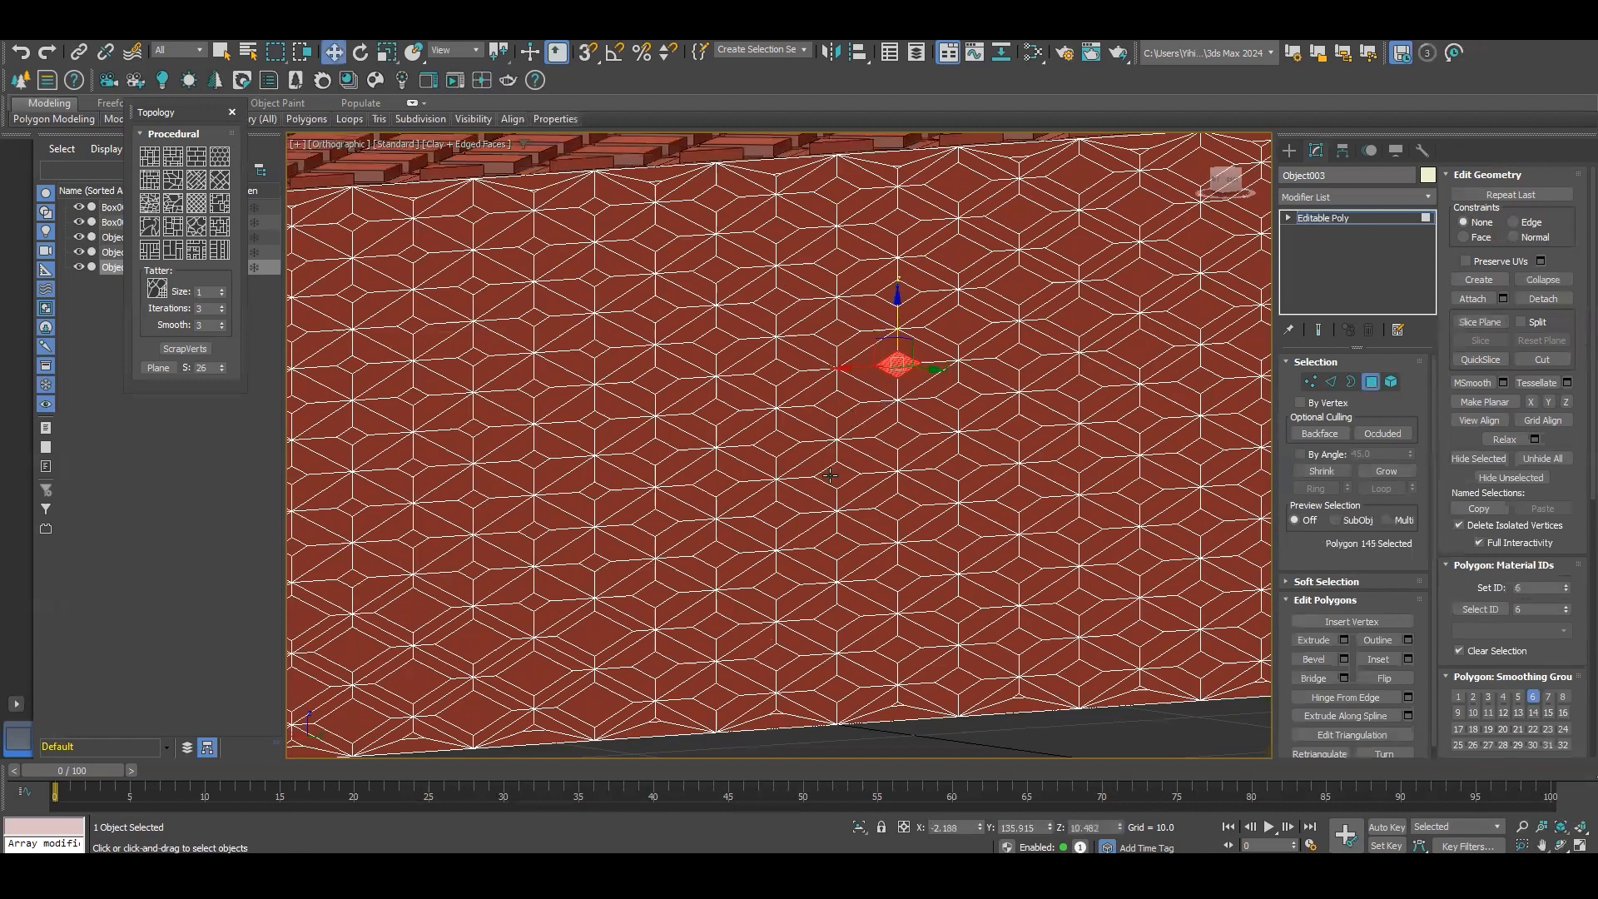
left_click(532, 463, "ctrl")
middle_click_drag(936, 475, 674, 552)
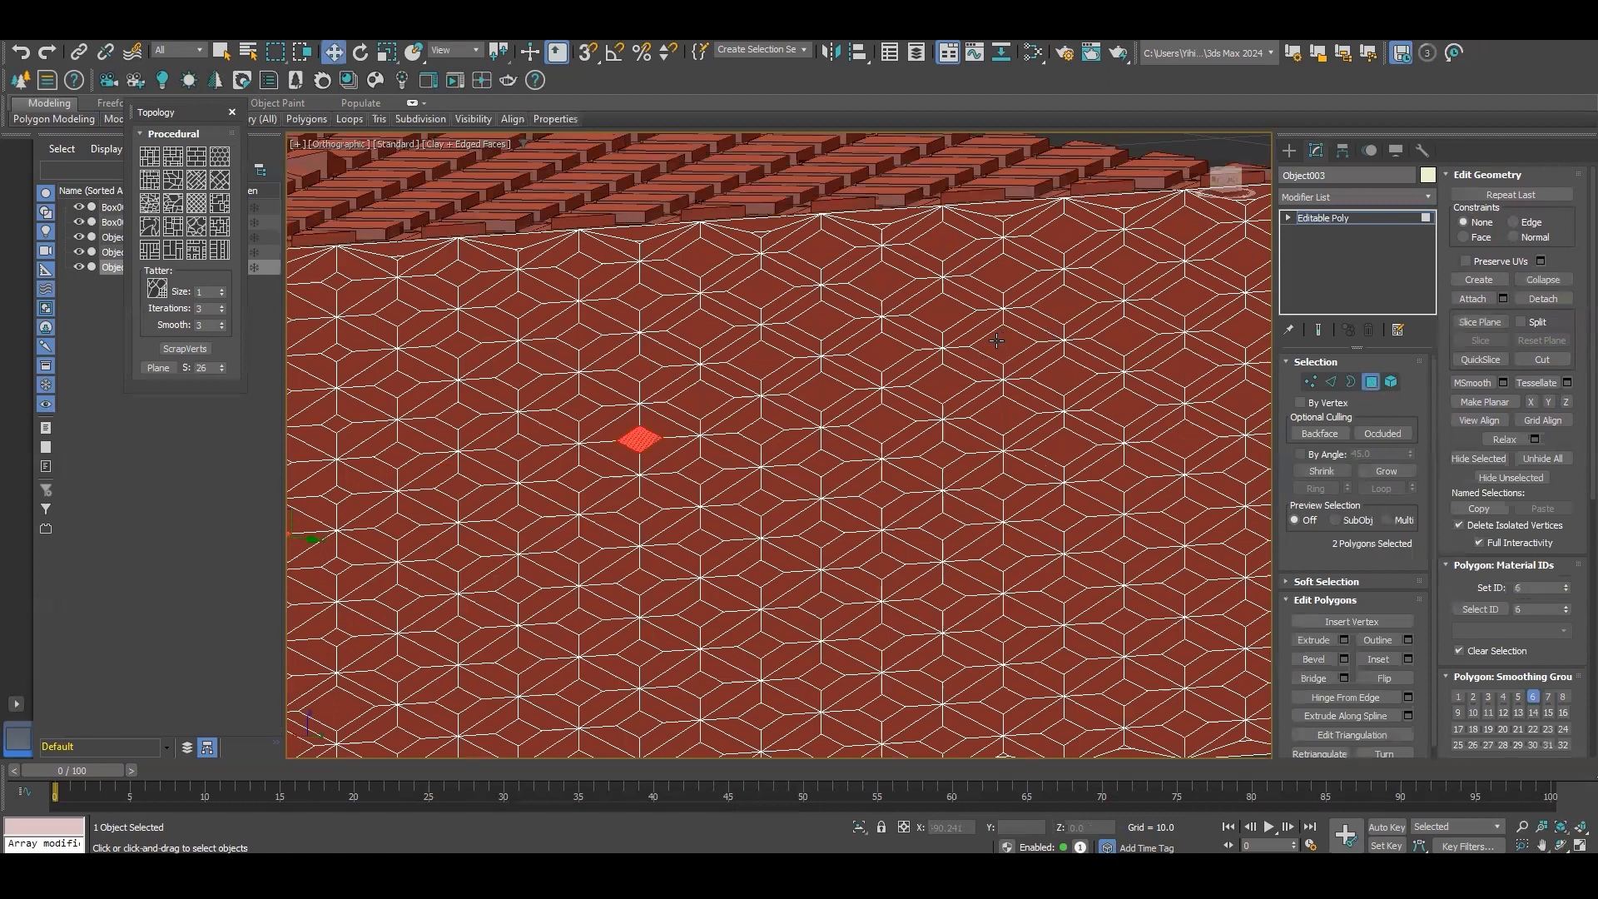
left_click(1003, 344, "ctrl")
left_click(941, 382, "ctrl")
scroll(1103, 390, "down", 2)
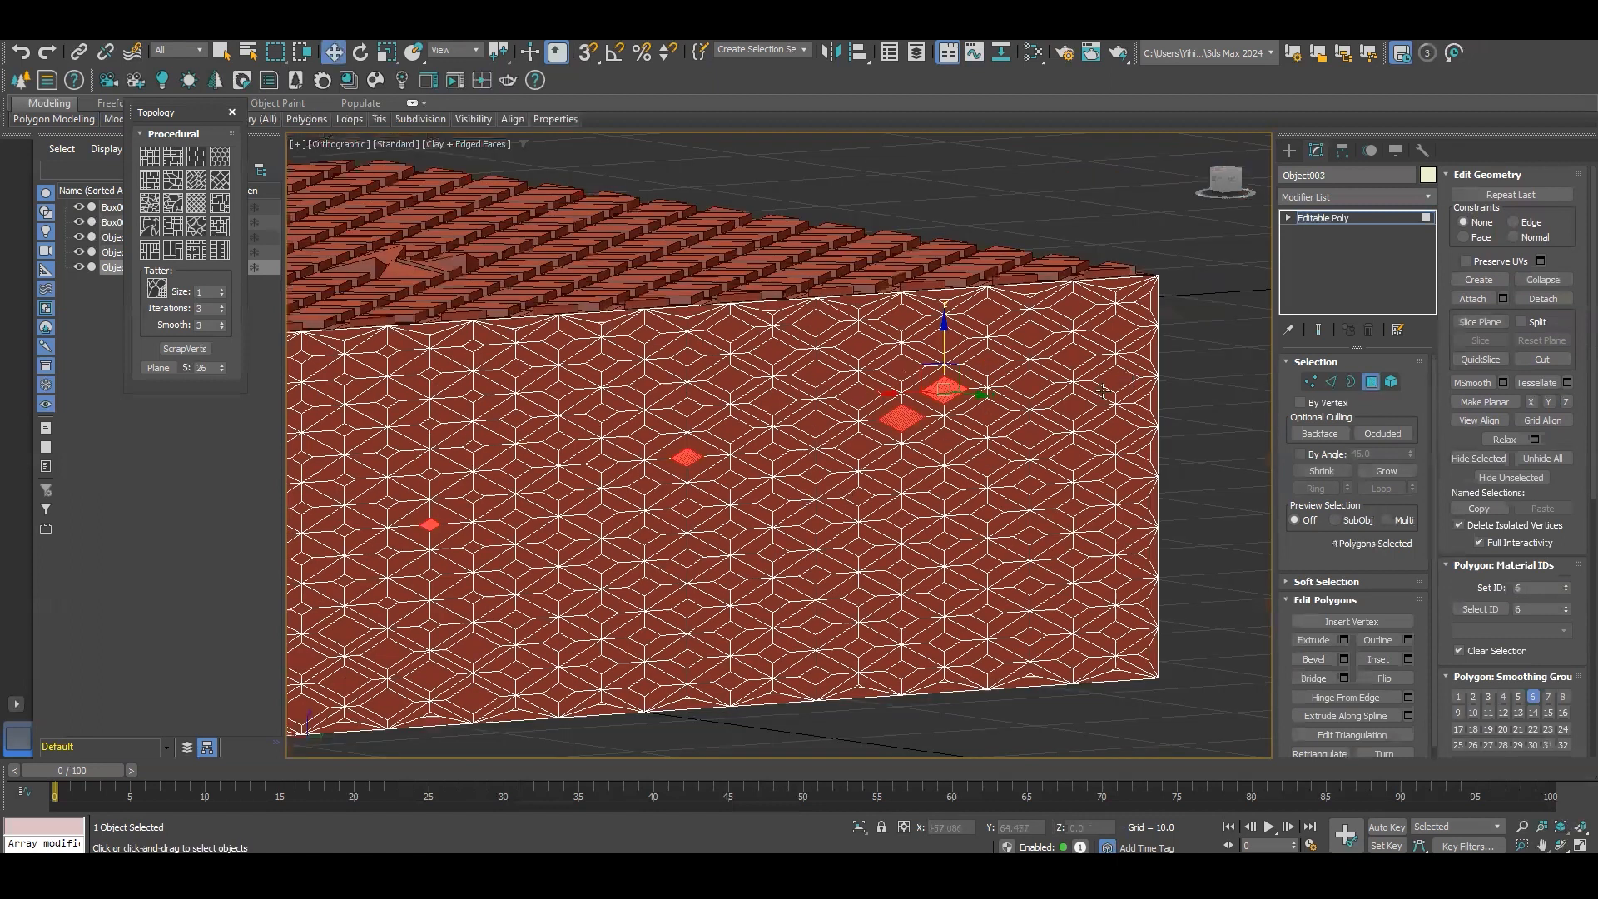
middle_click_drag(655, 509, 1106, 356)
left_click(573, 516, "ctrl")
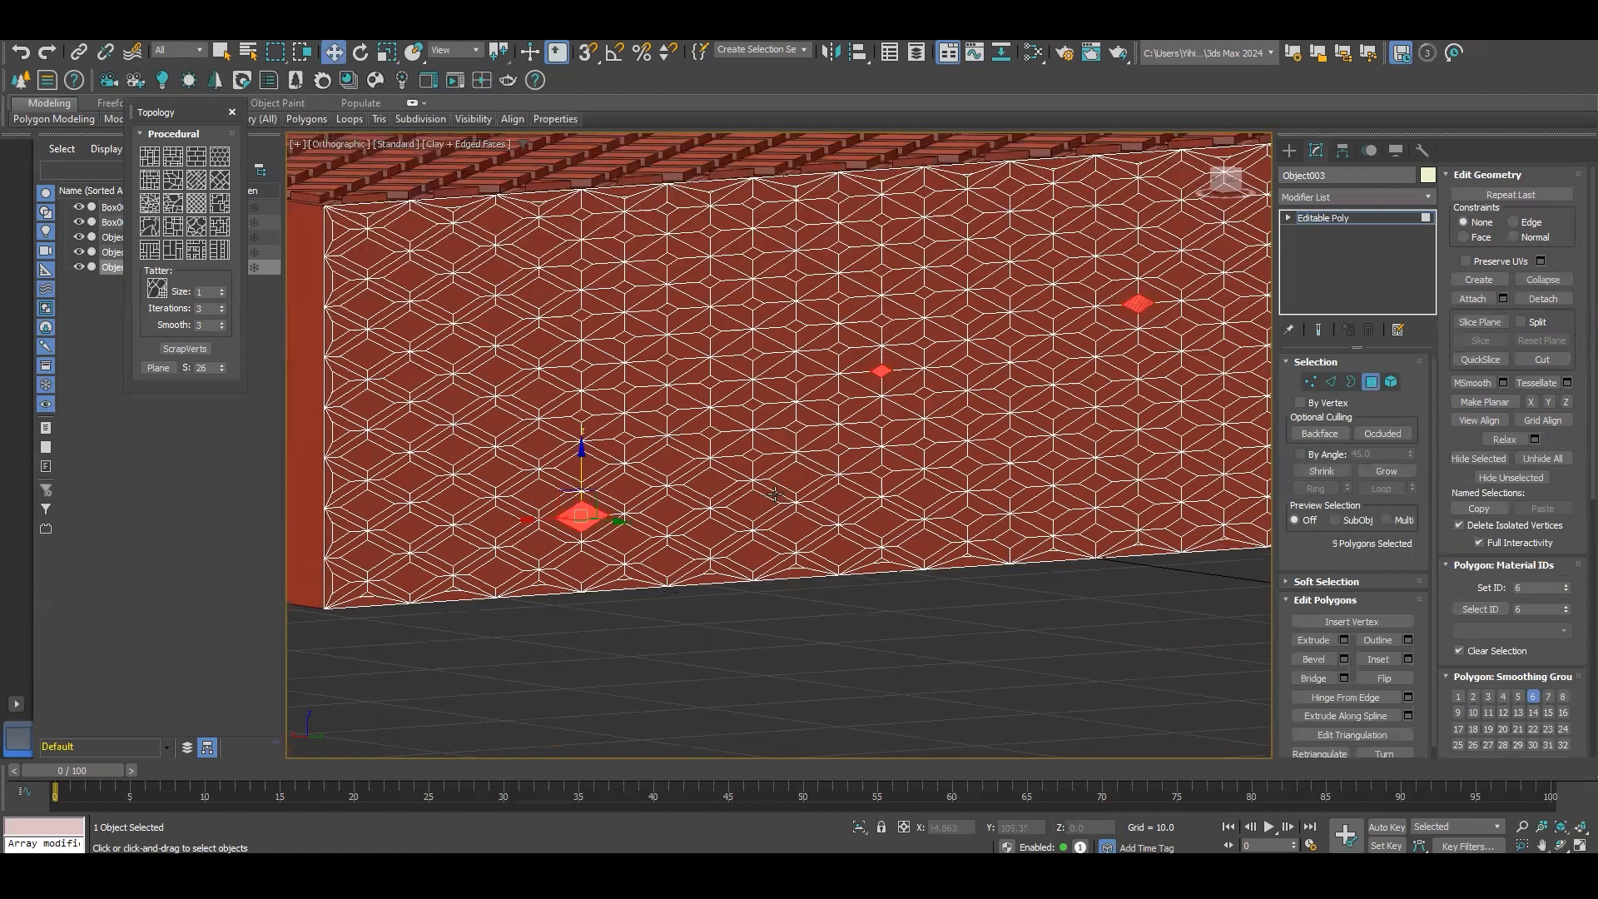
Step: Add six large diamonds next to the upper pair on the side panel to the polygon selection
middle_click_drag(787, 507, 945, 414, "alt")
middle_click_drag(756, 503, 836, 293, "alt")
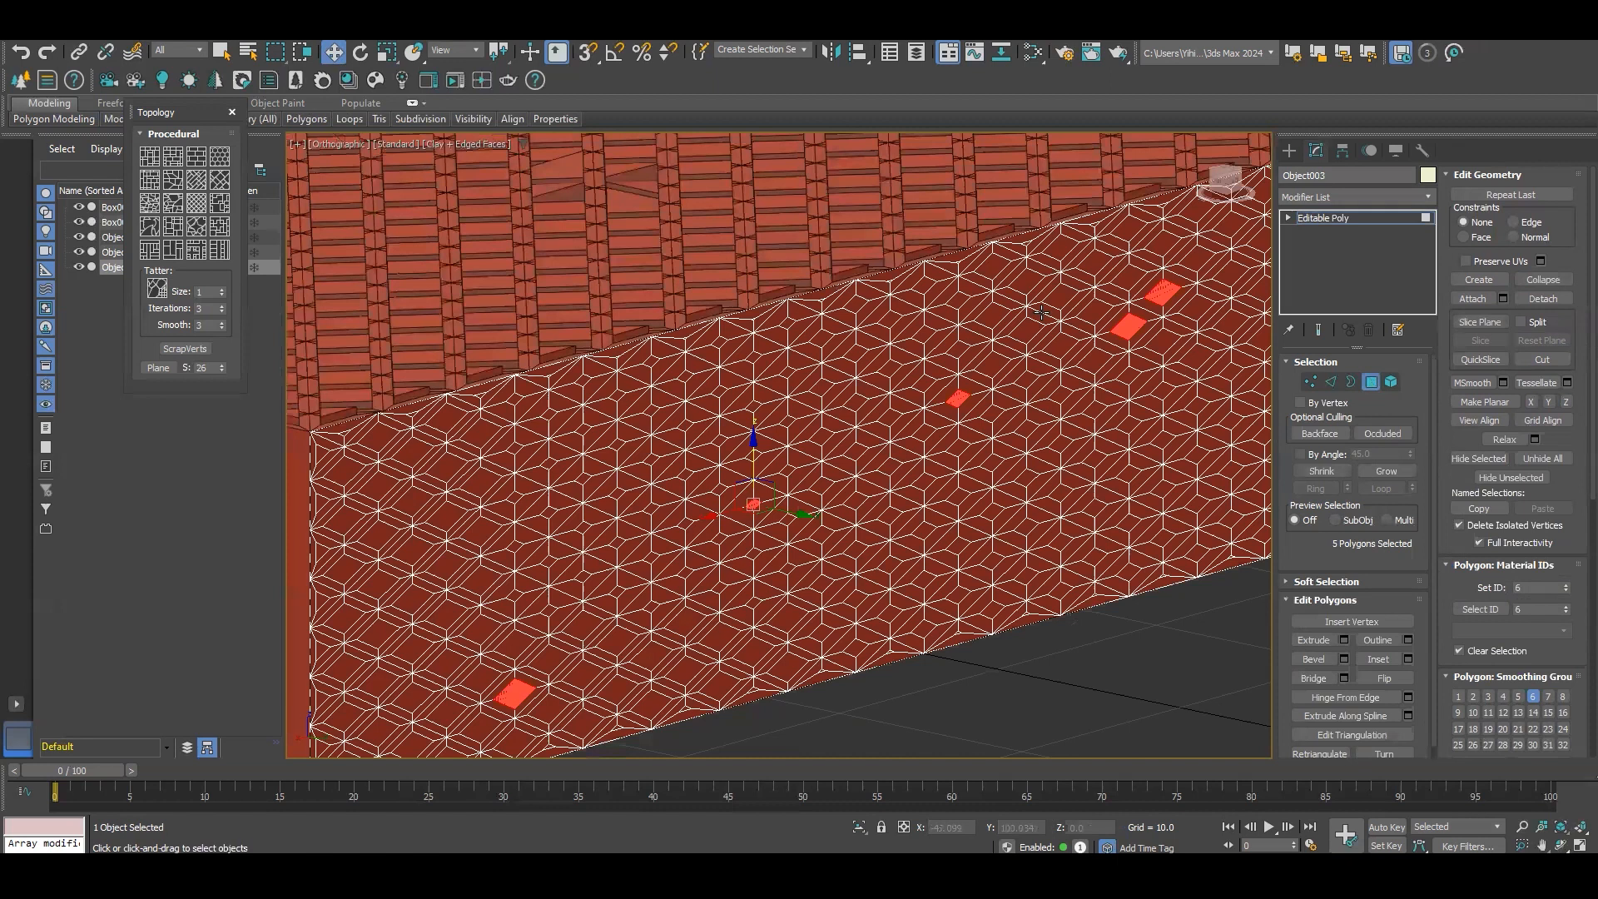
scroll(1127, 306, "up", 2)
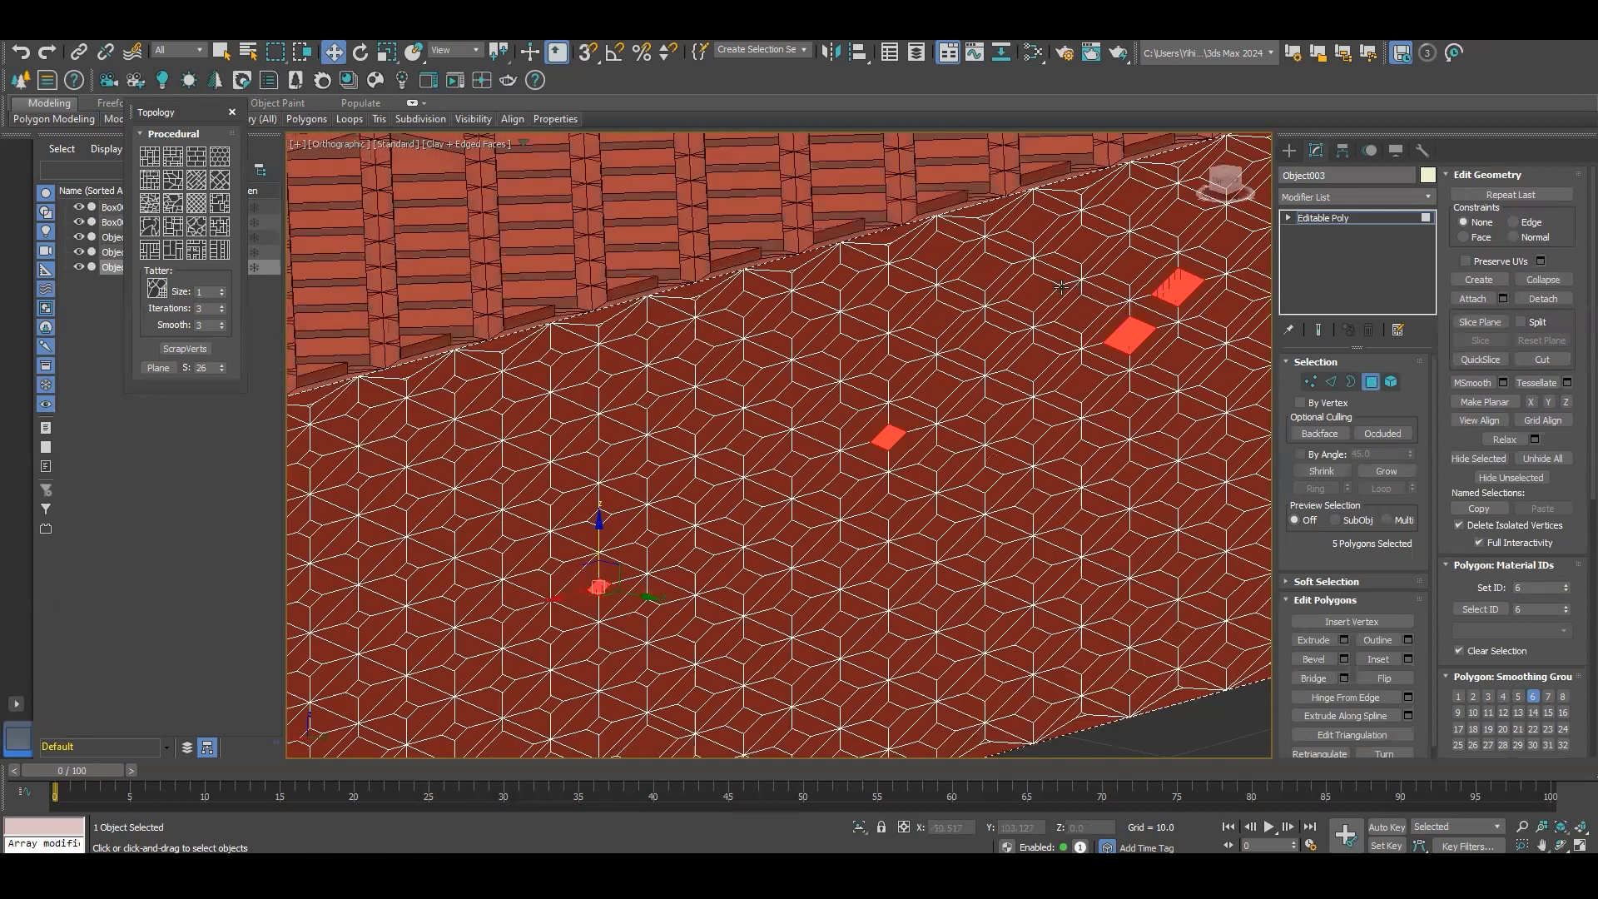
scroll(1102, 297, "up", 6)
scroll(929, 472, "down", 3)
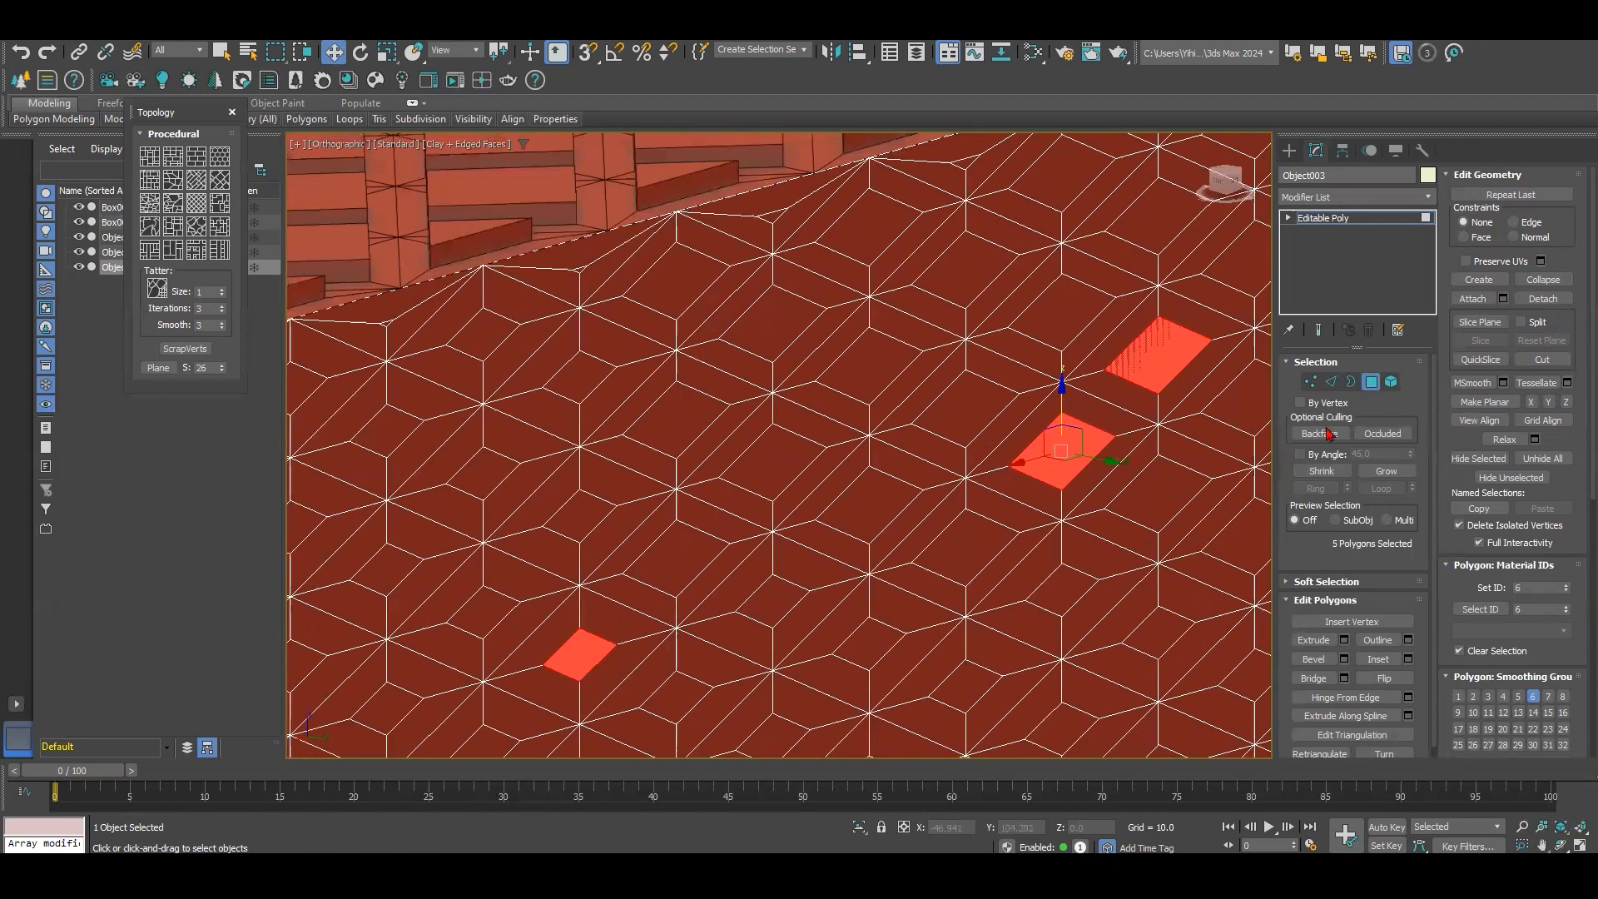
left_click(1370, 382)
left_click(1371, 382)
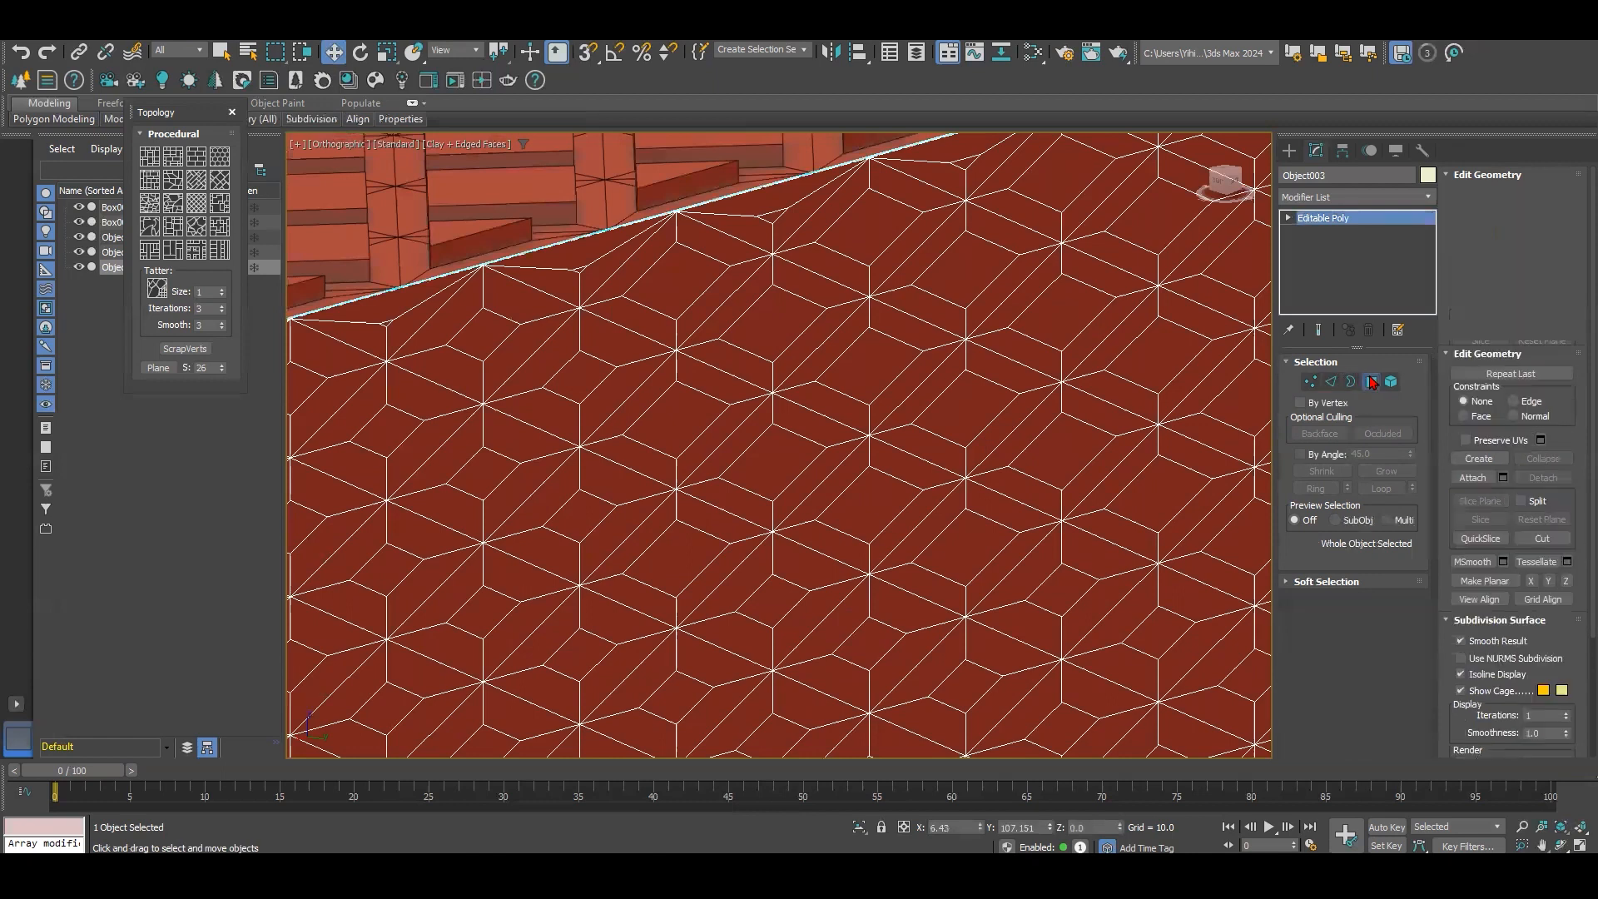
left_click(1037, 319, "ctrl")
left_click(972, 410, "ctrl")
left_click(855, 358, "ctrl")
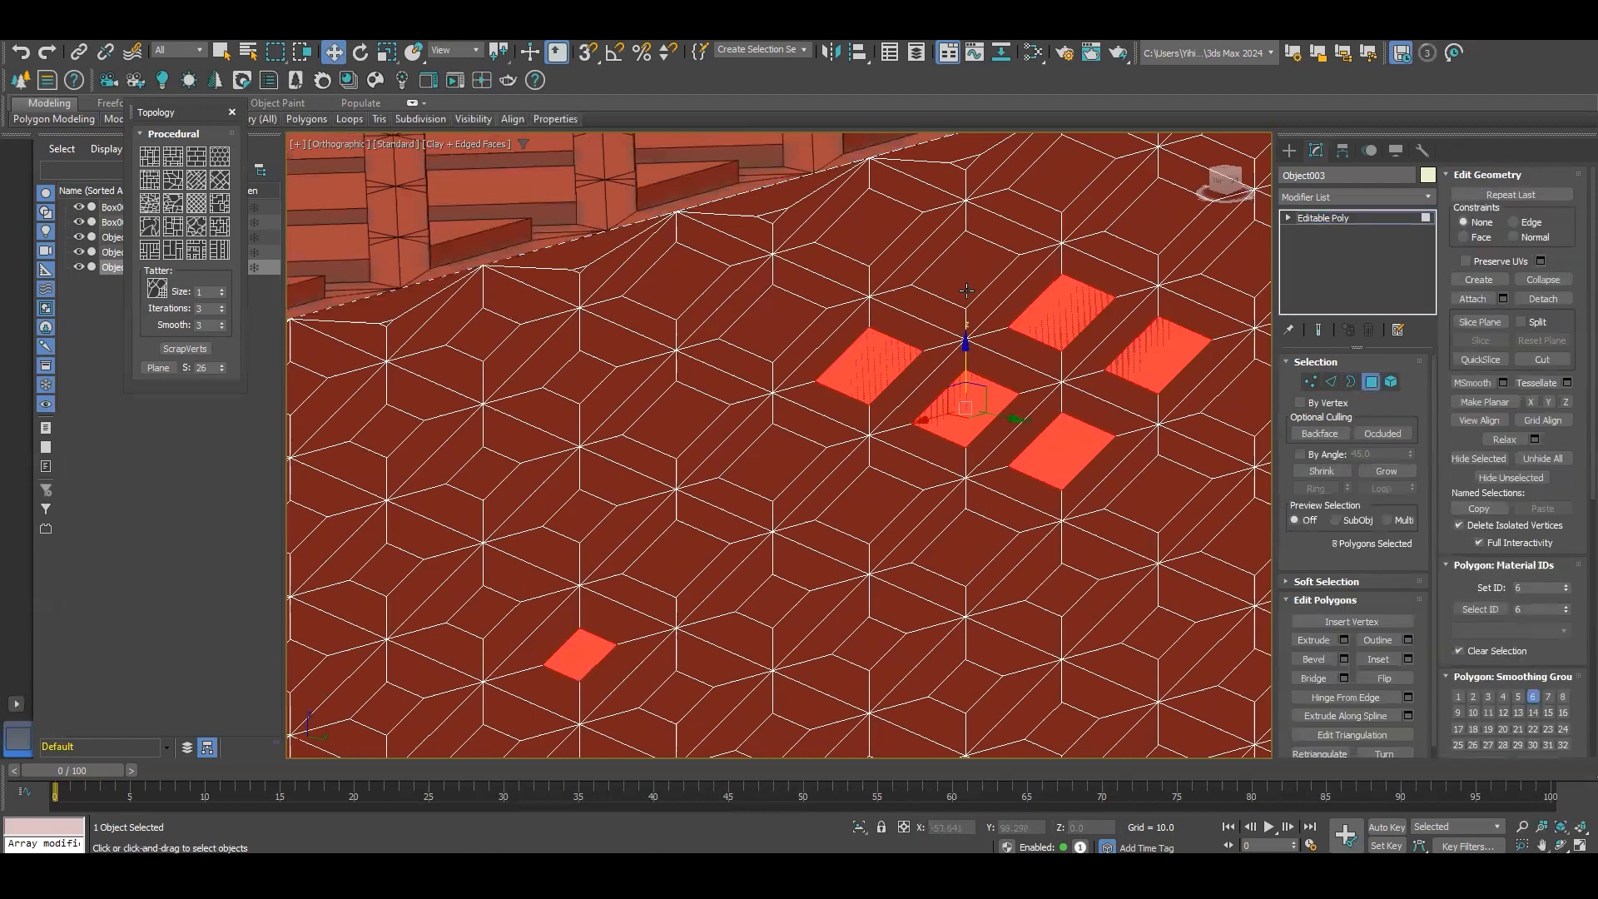
left_click(954, 301, "ctrl")
left_click(777, 449, "ctrl")
left_click(866, 505, "ctrl")
scroll(857, 513, "down", 2)
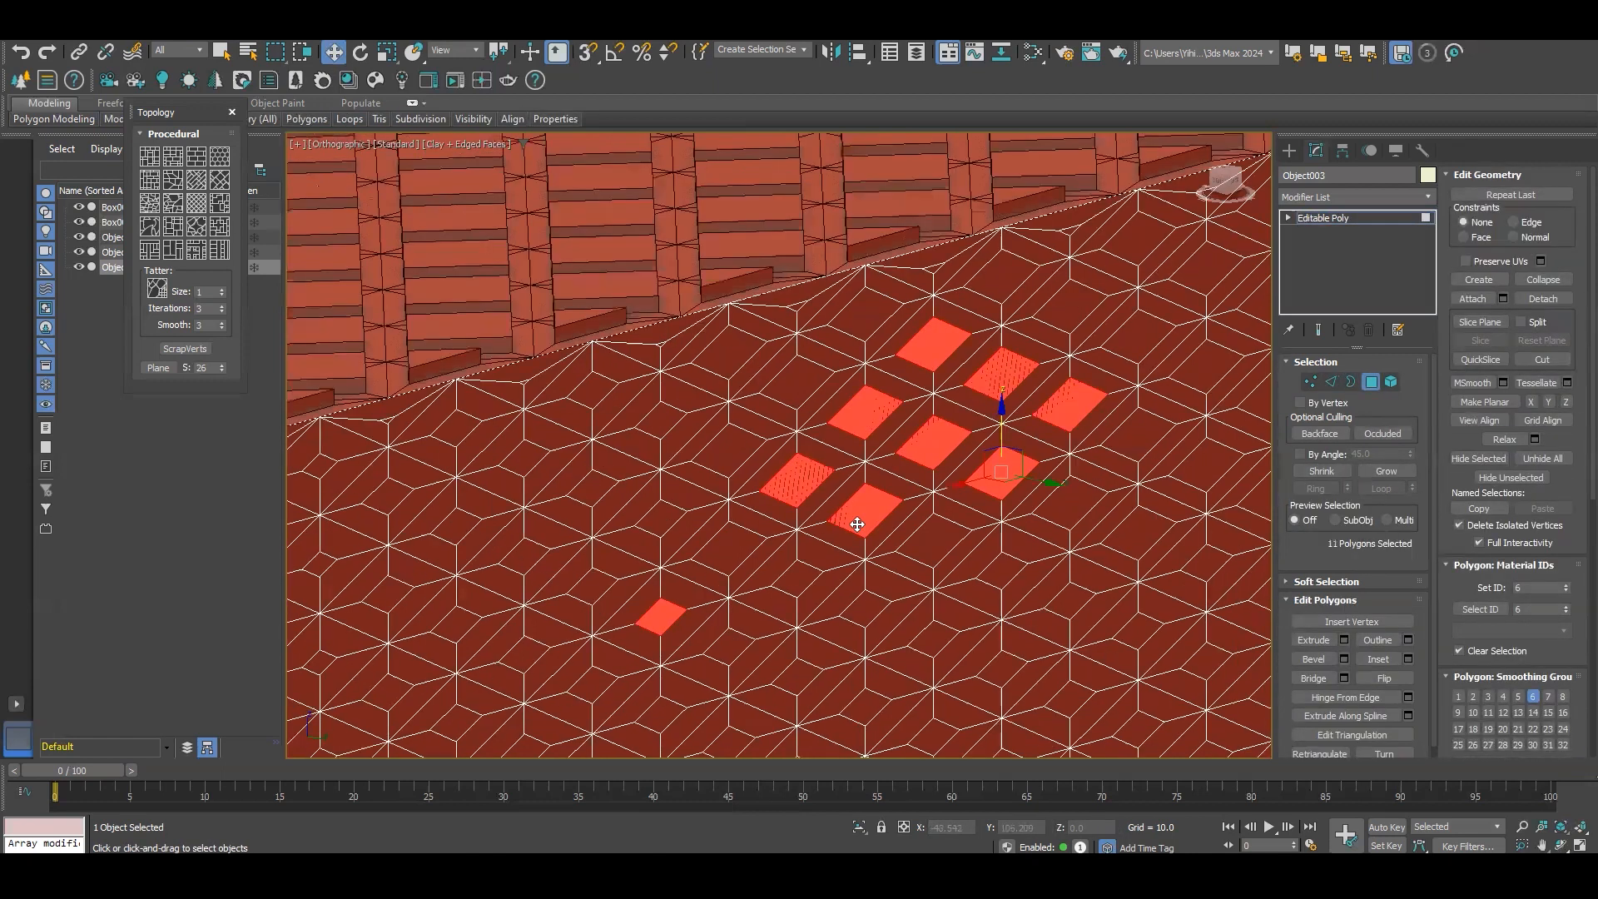
Step: Extend the selection with the adjoining rows of diamonds below, up to 20 polygons, and leave polygon editing
middle_click_drag(726, 543, 821, 427)
left_click(891, 456, "ctrl")
left_click(825, 429, "ctrl")
left_click(824, 526, "ctrl")
left_click(893, 556, "ctrl")
left_click(961, 490, "ctrl")
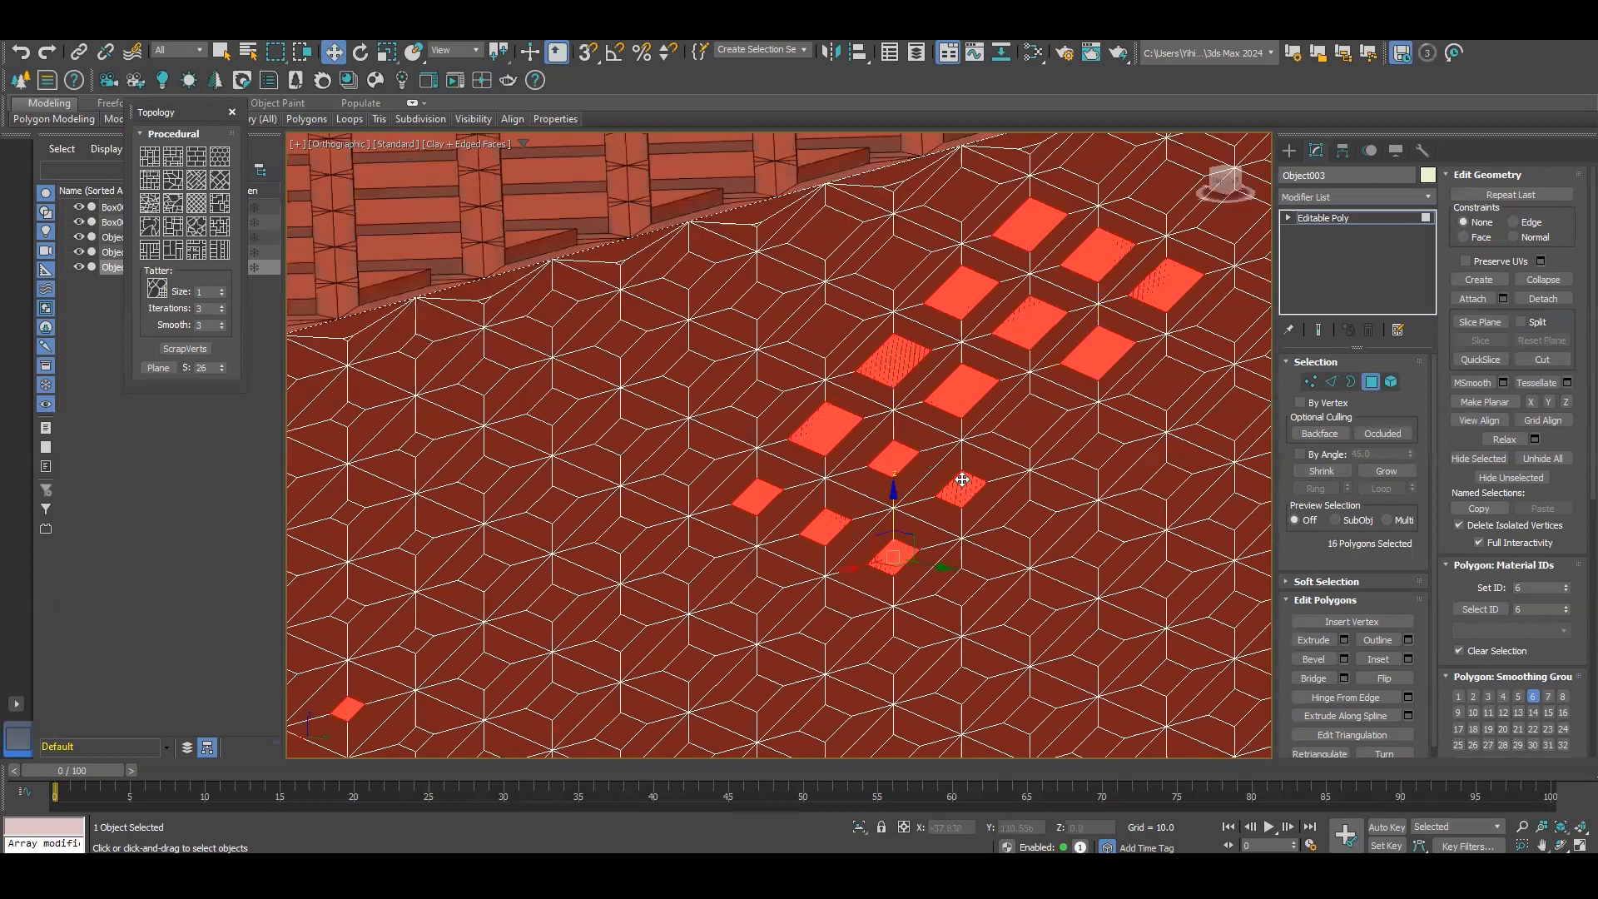
left_click(1031, 517, "ctrl")
left_click(1029, 420, "ctrl")
left_click(1096, 450, "ctrl")
left_click(1147, 387, "ctrl")
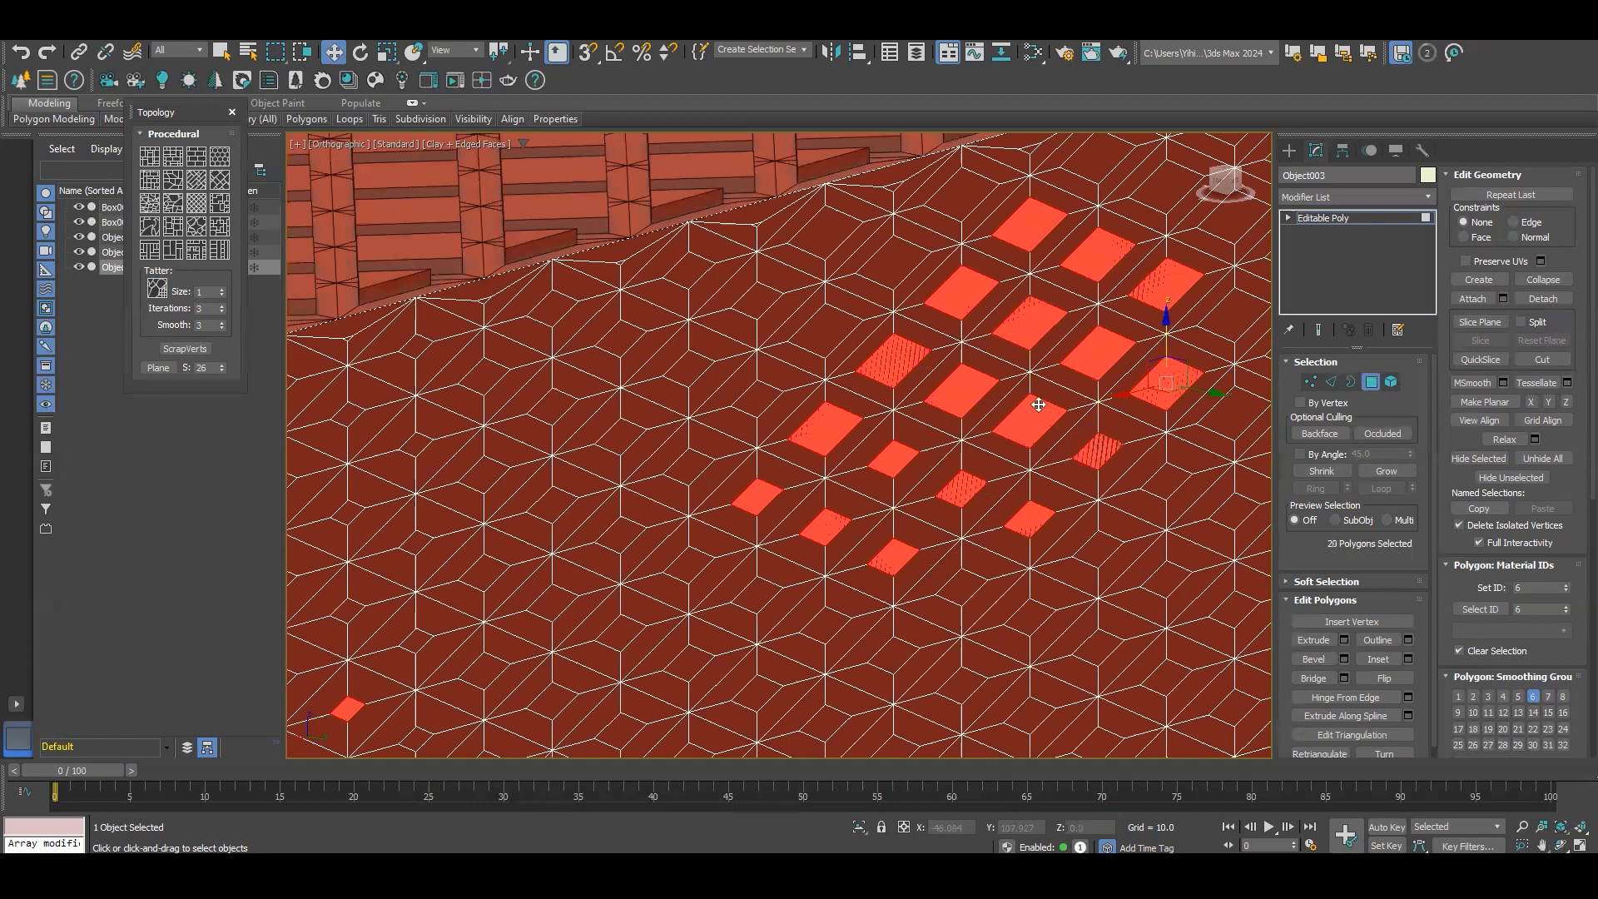
left_click(1371, 382)
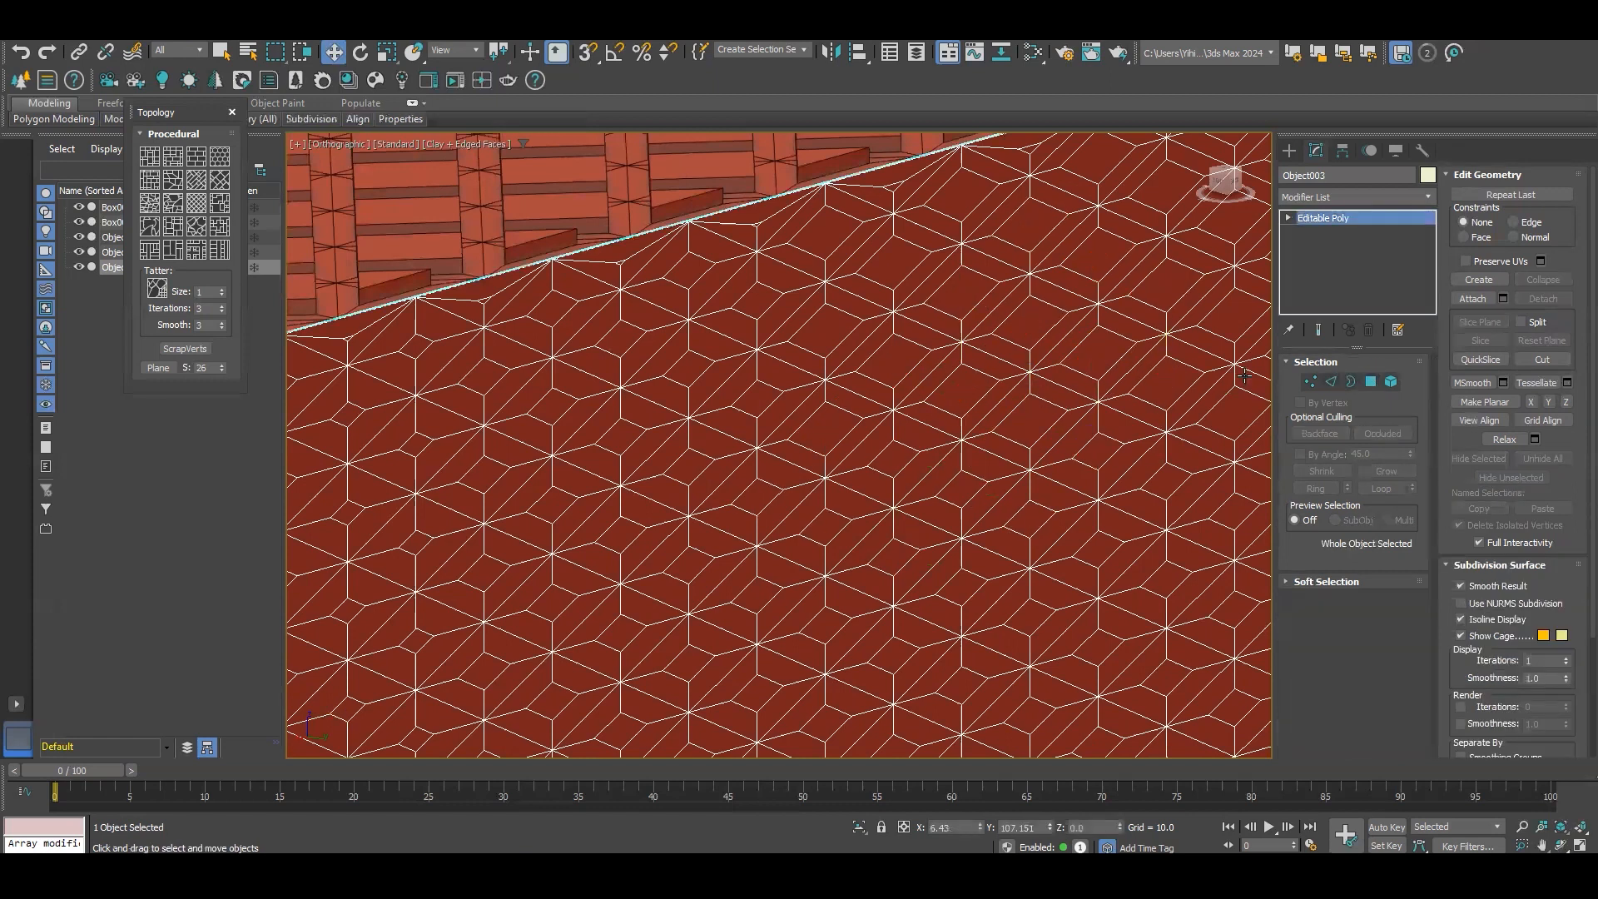
Step: Clone the diamond side panel in place as a copy named Object004
right_click(1003, 301)
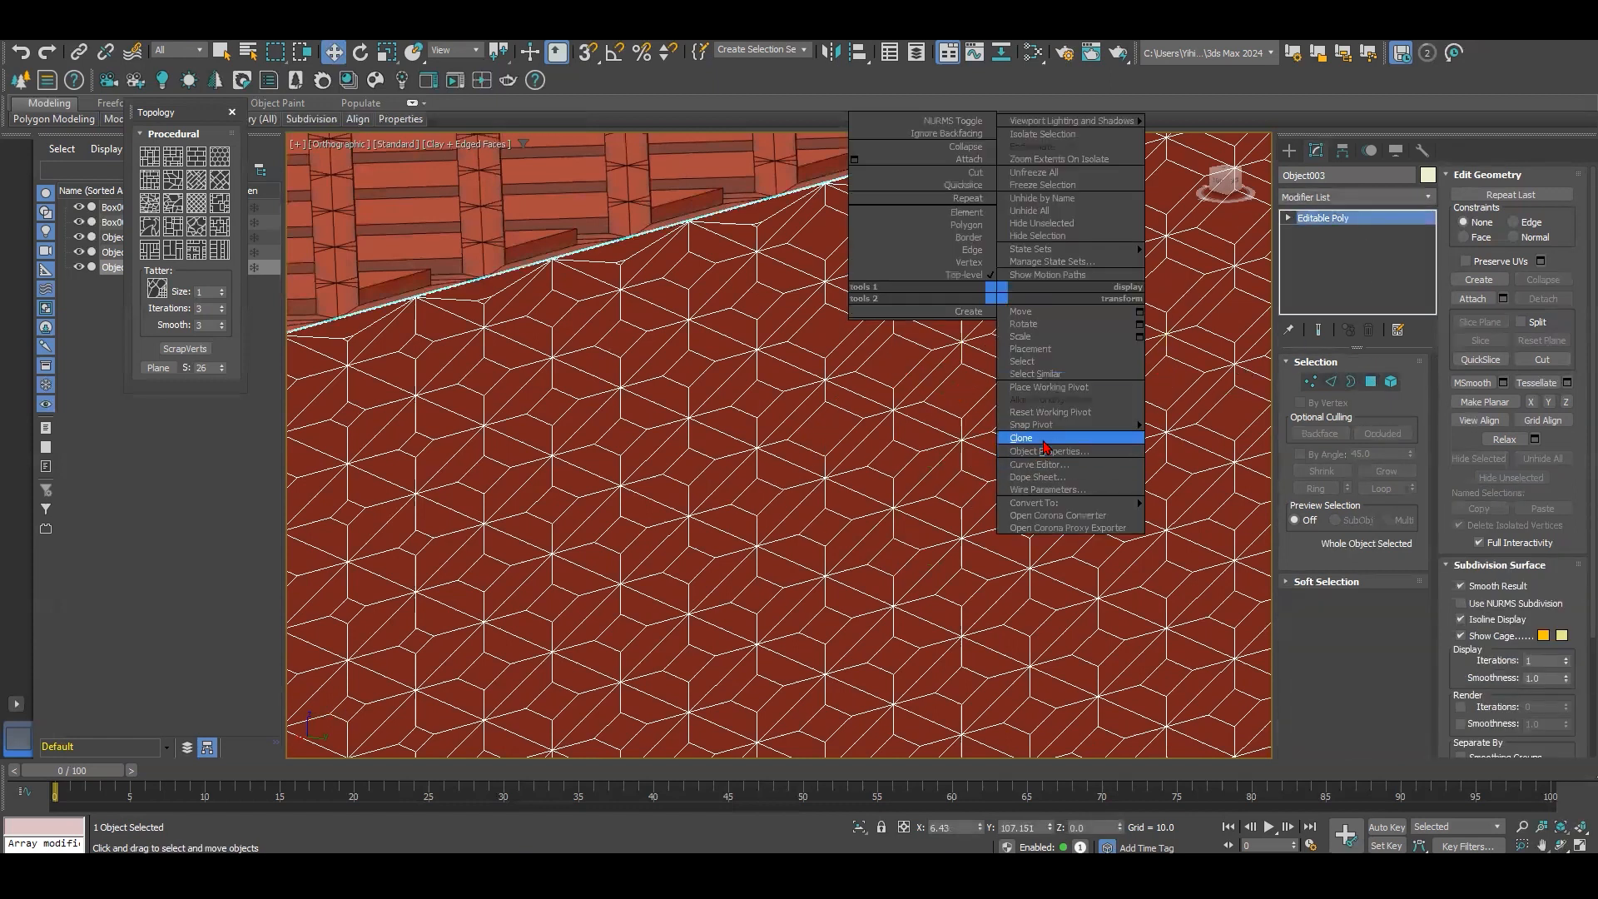
left_click(1021, 438)
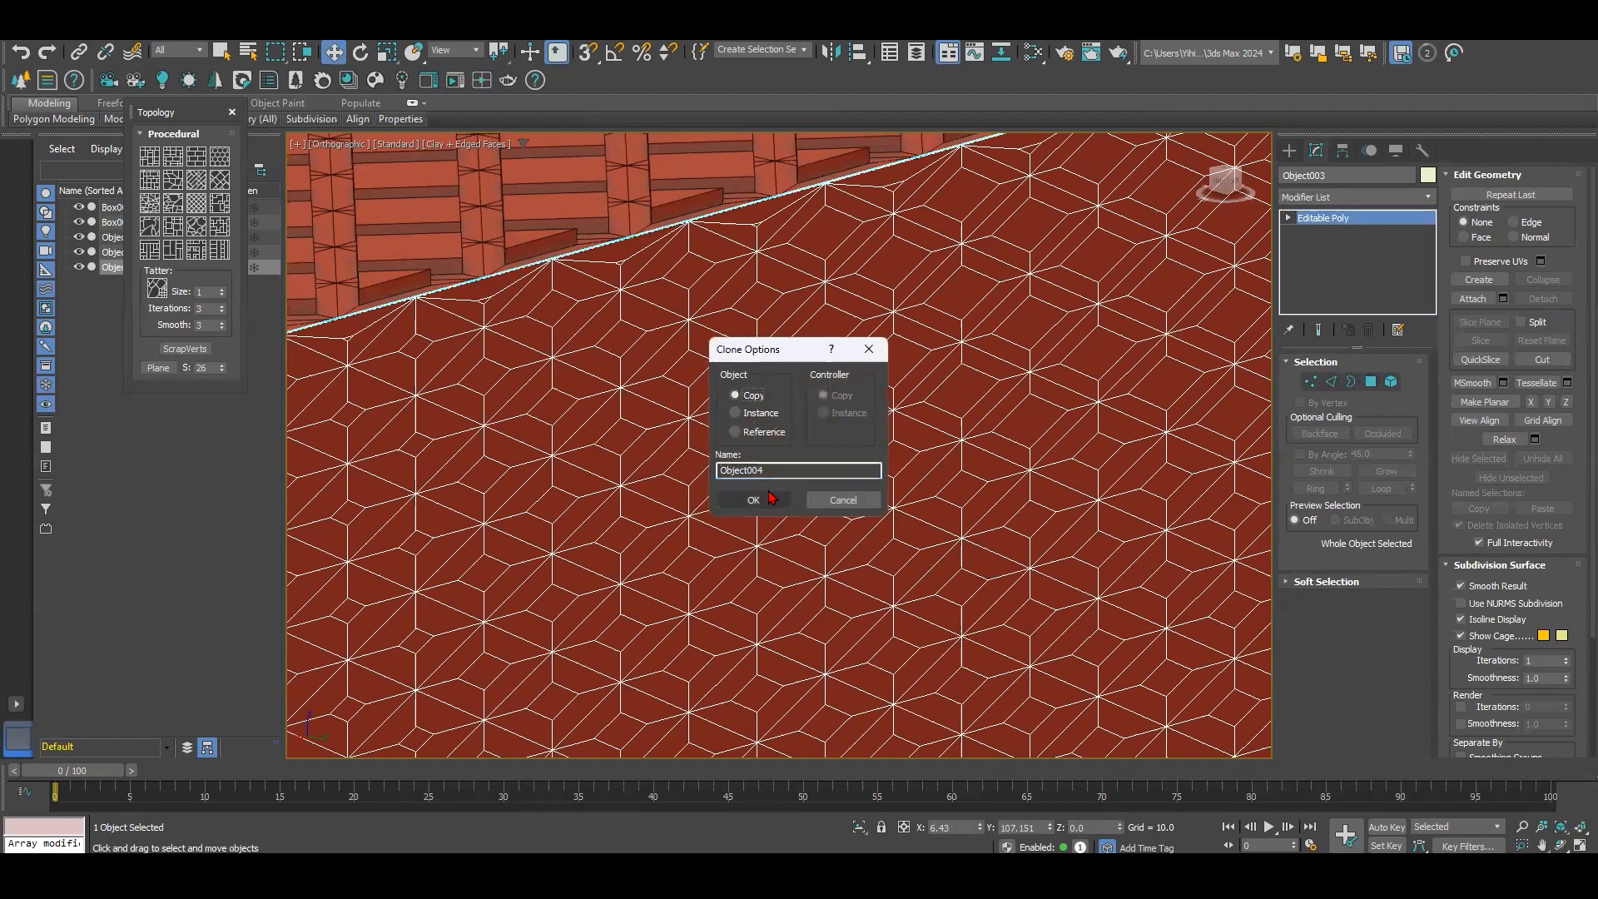
left_click(770, 500)
Step: Apply a Lattice modifier to the copied side panel
left_click(1365, 198)
scroll(1365, 208, "down", 3)
key("l")
key("Return")
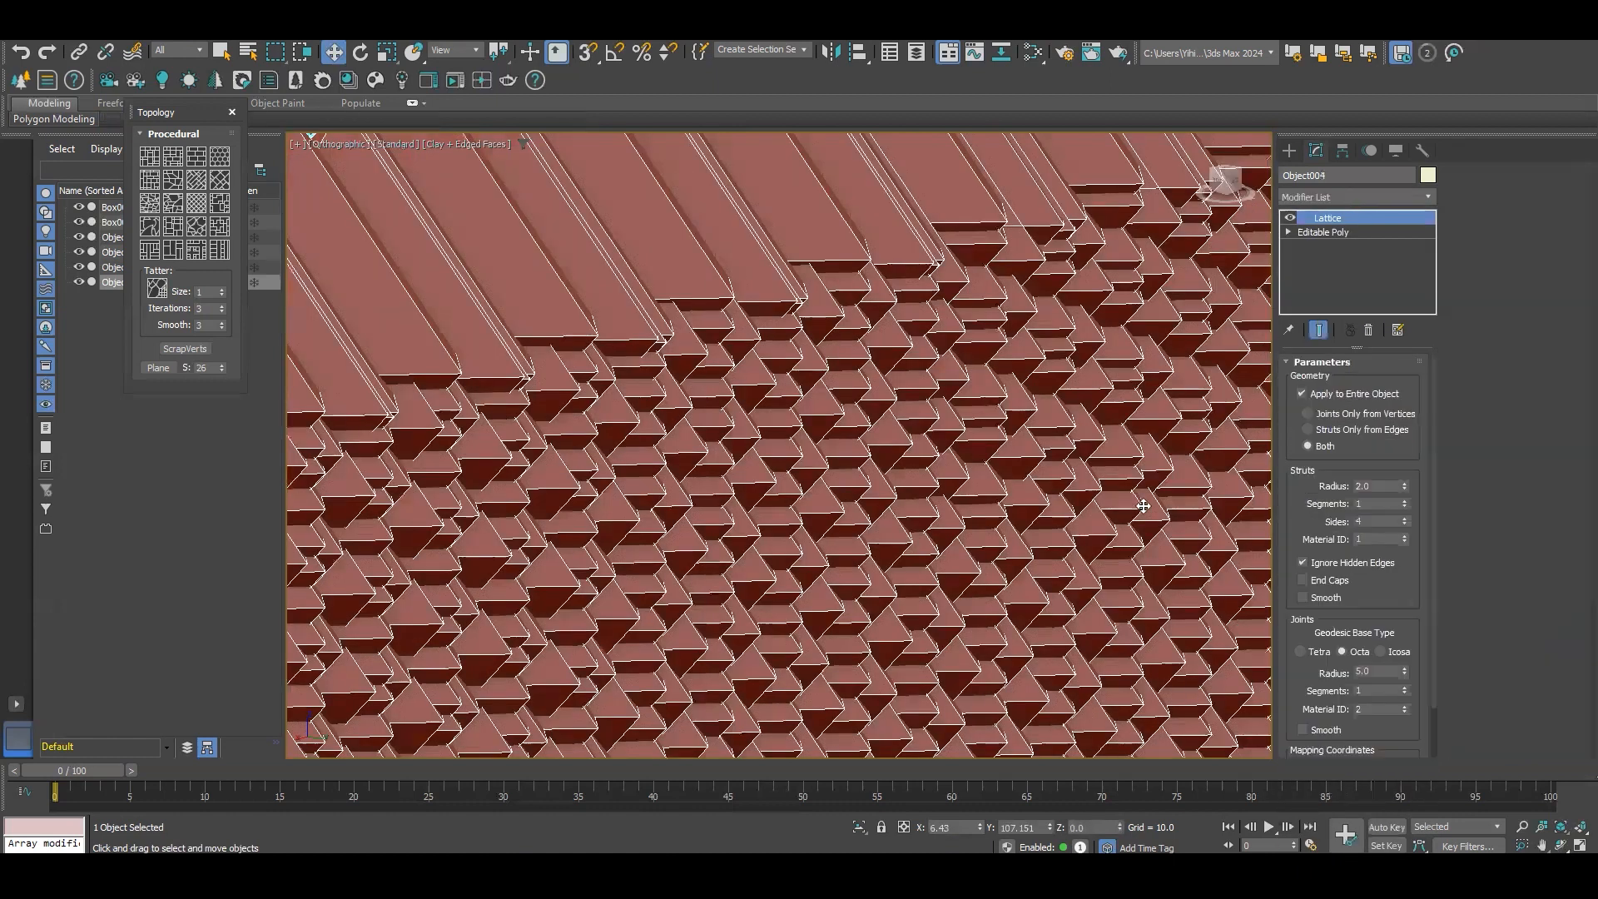
scroll(1143, 506, "down", 2)
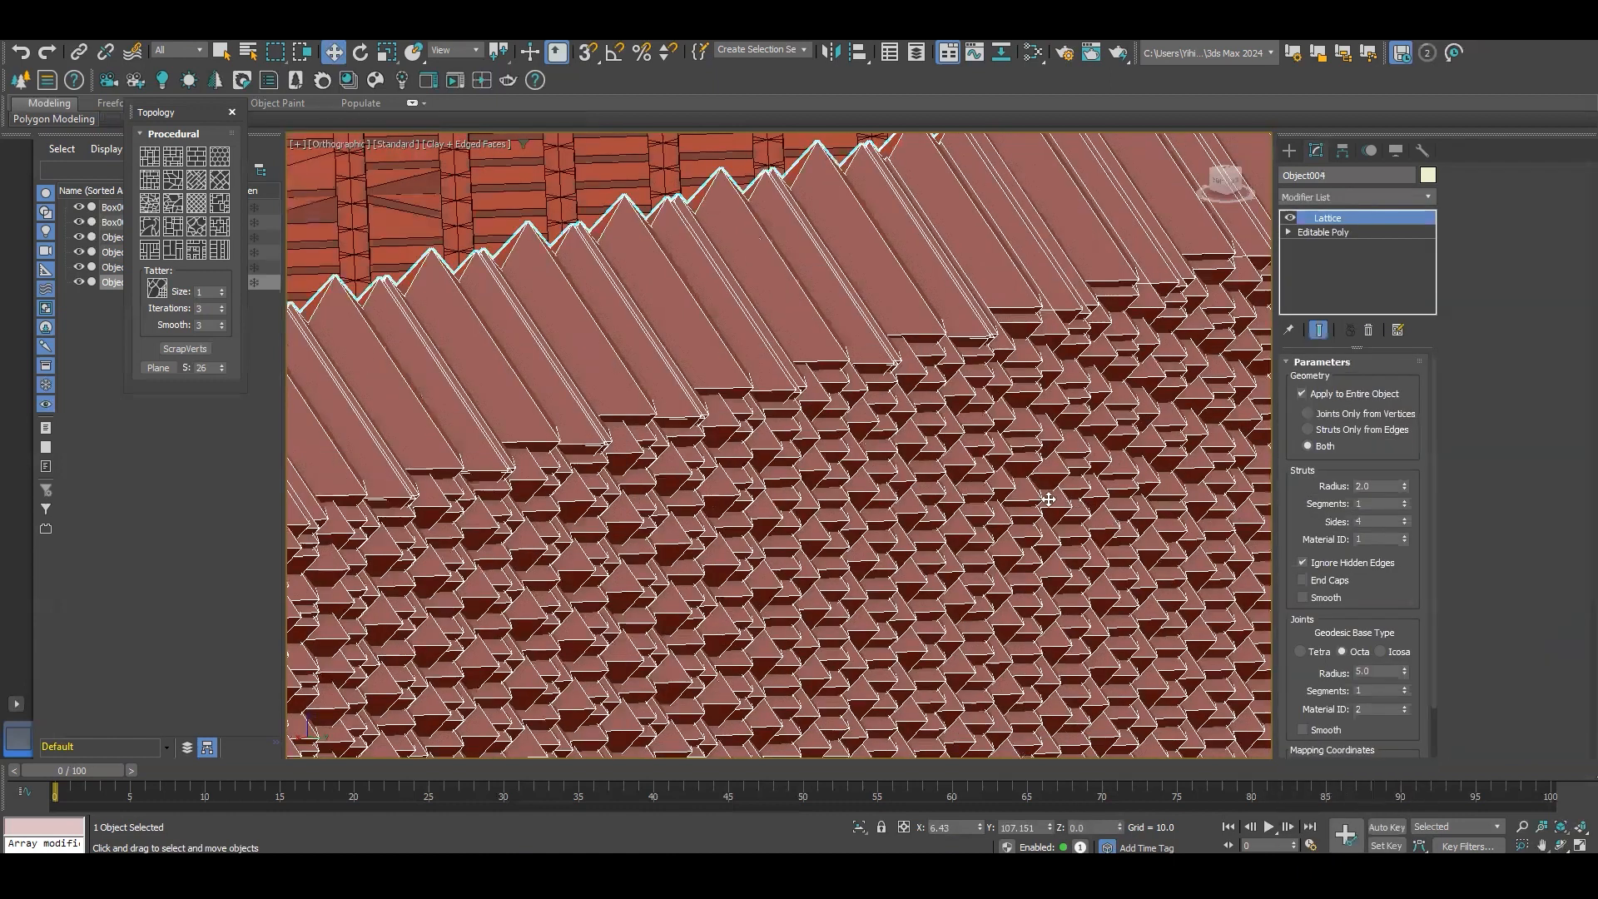
scroll(1401, 539, "down", 2)
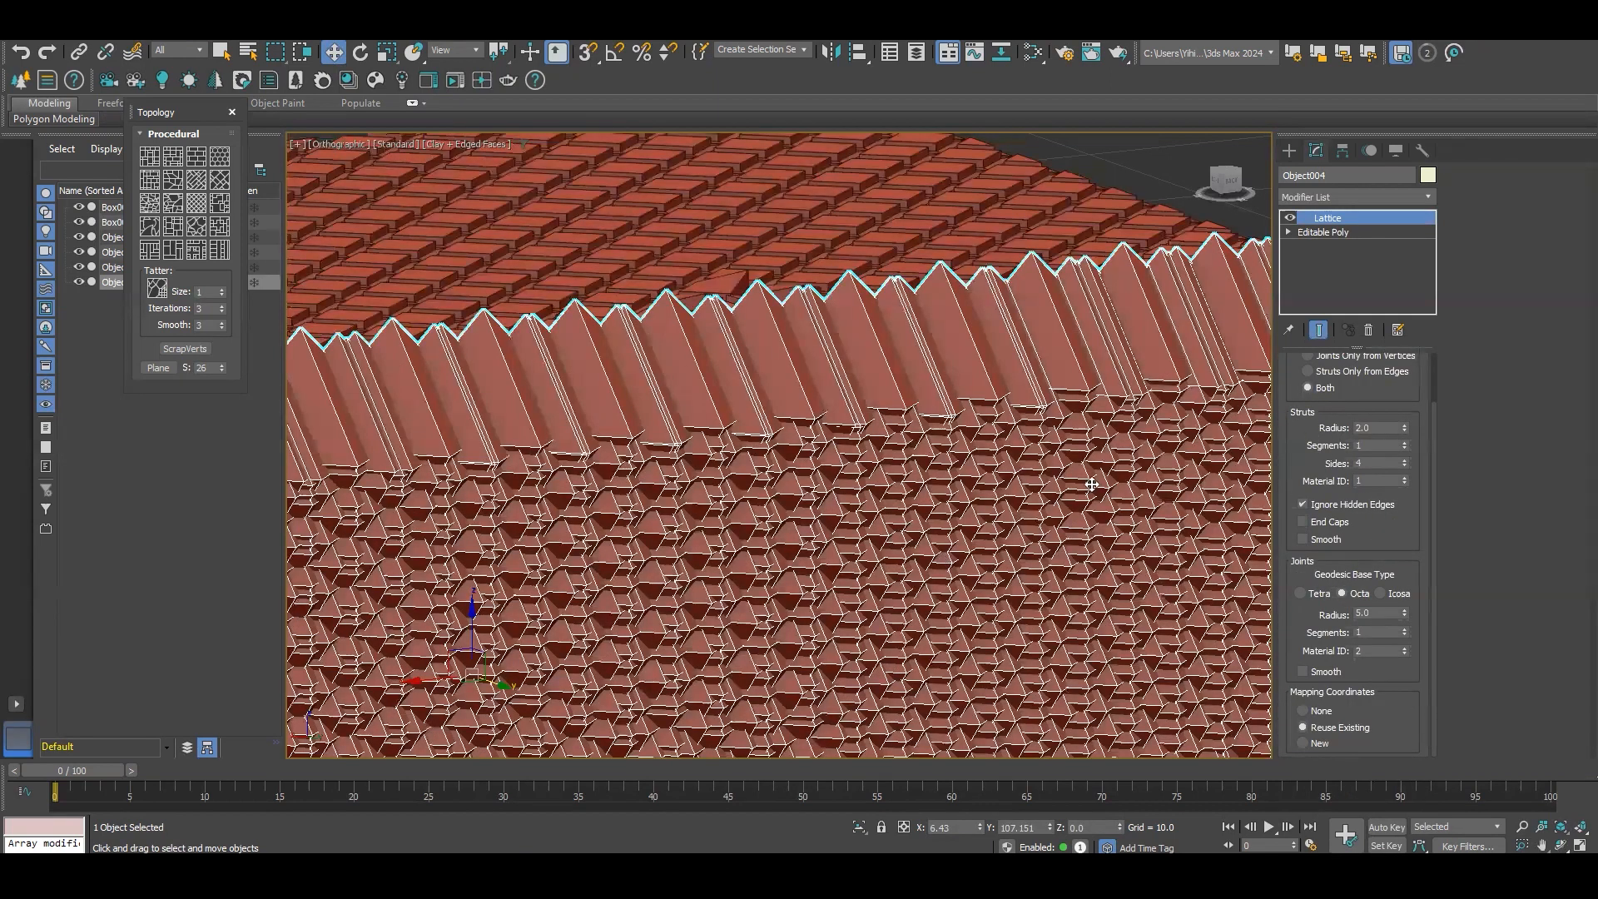
Step: Set the lattice's joint radius to 0 and try strut radii of 0.02 and 0.1
left_click(1405, 613)
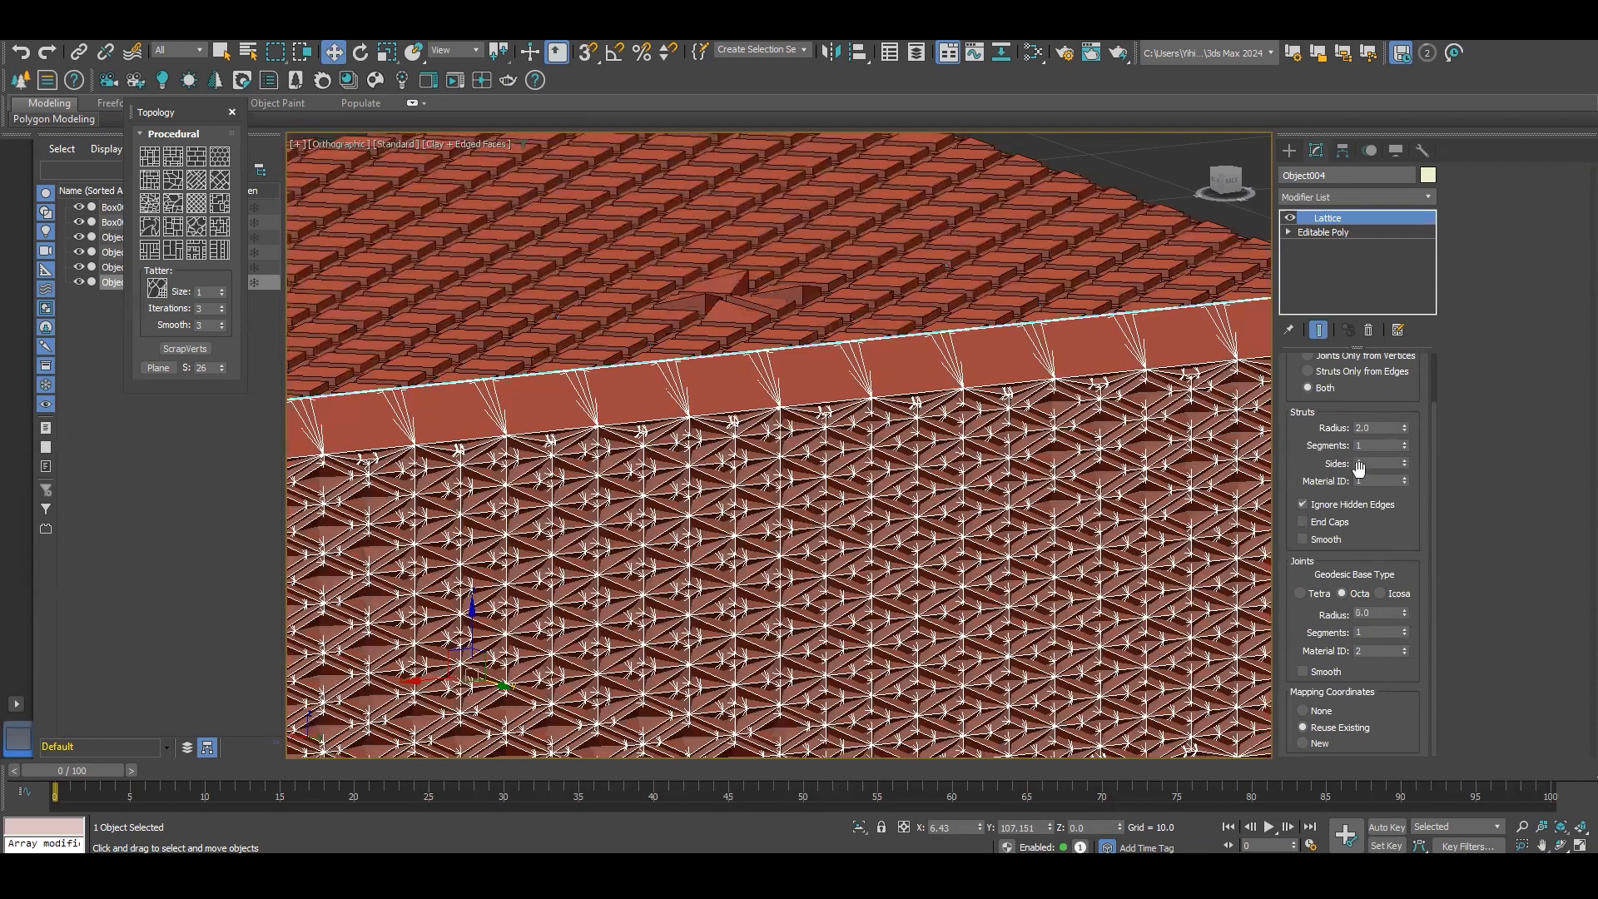
double_click(1384, 427)
type("0.02")
key("Return")
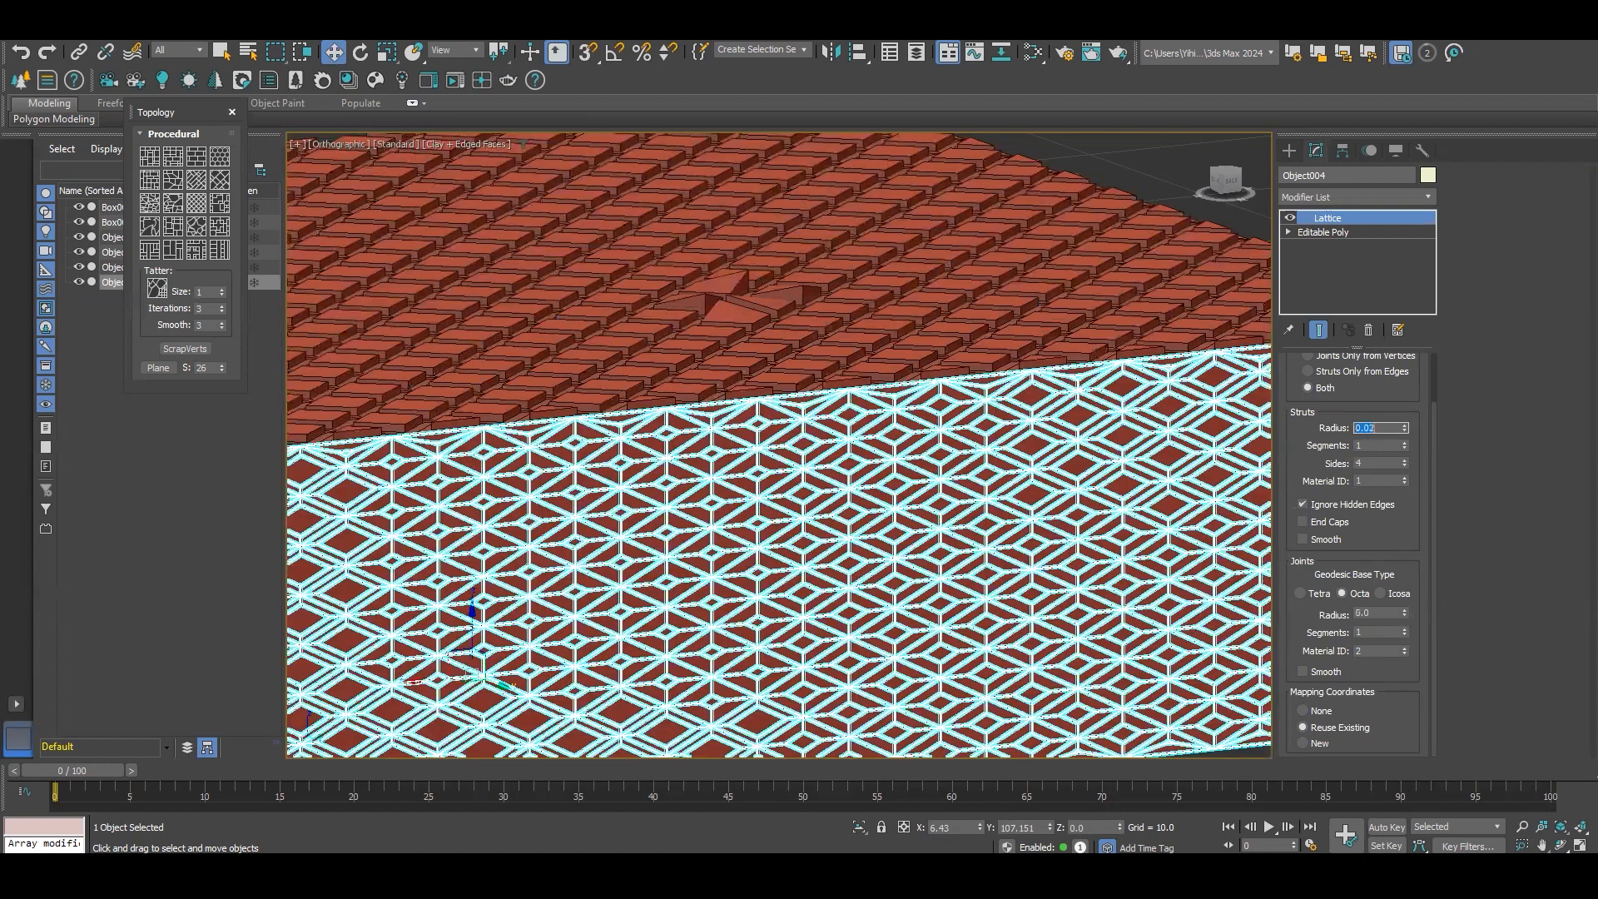
type("0.1")
key("Return")
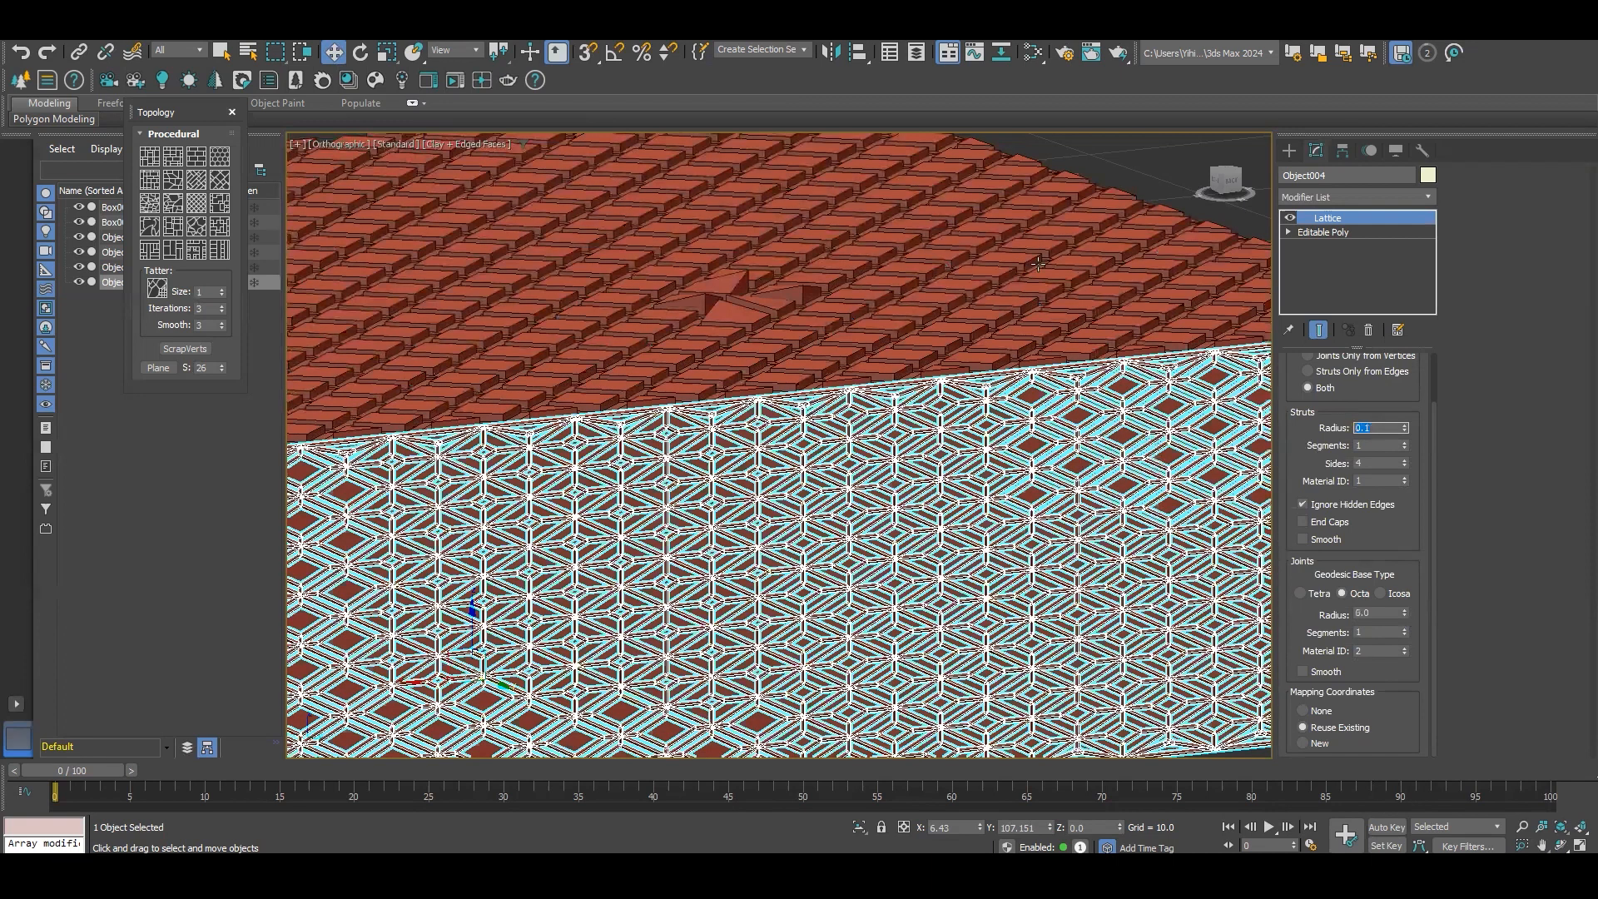
Step: Inspect the lattice struts up close and remove the Lattice modifier from the copied panel
middle_click_drag(1156, 466, 1165, 669, "alt")
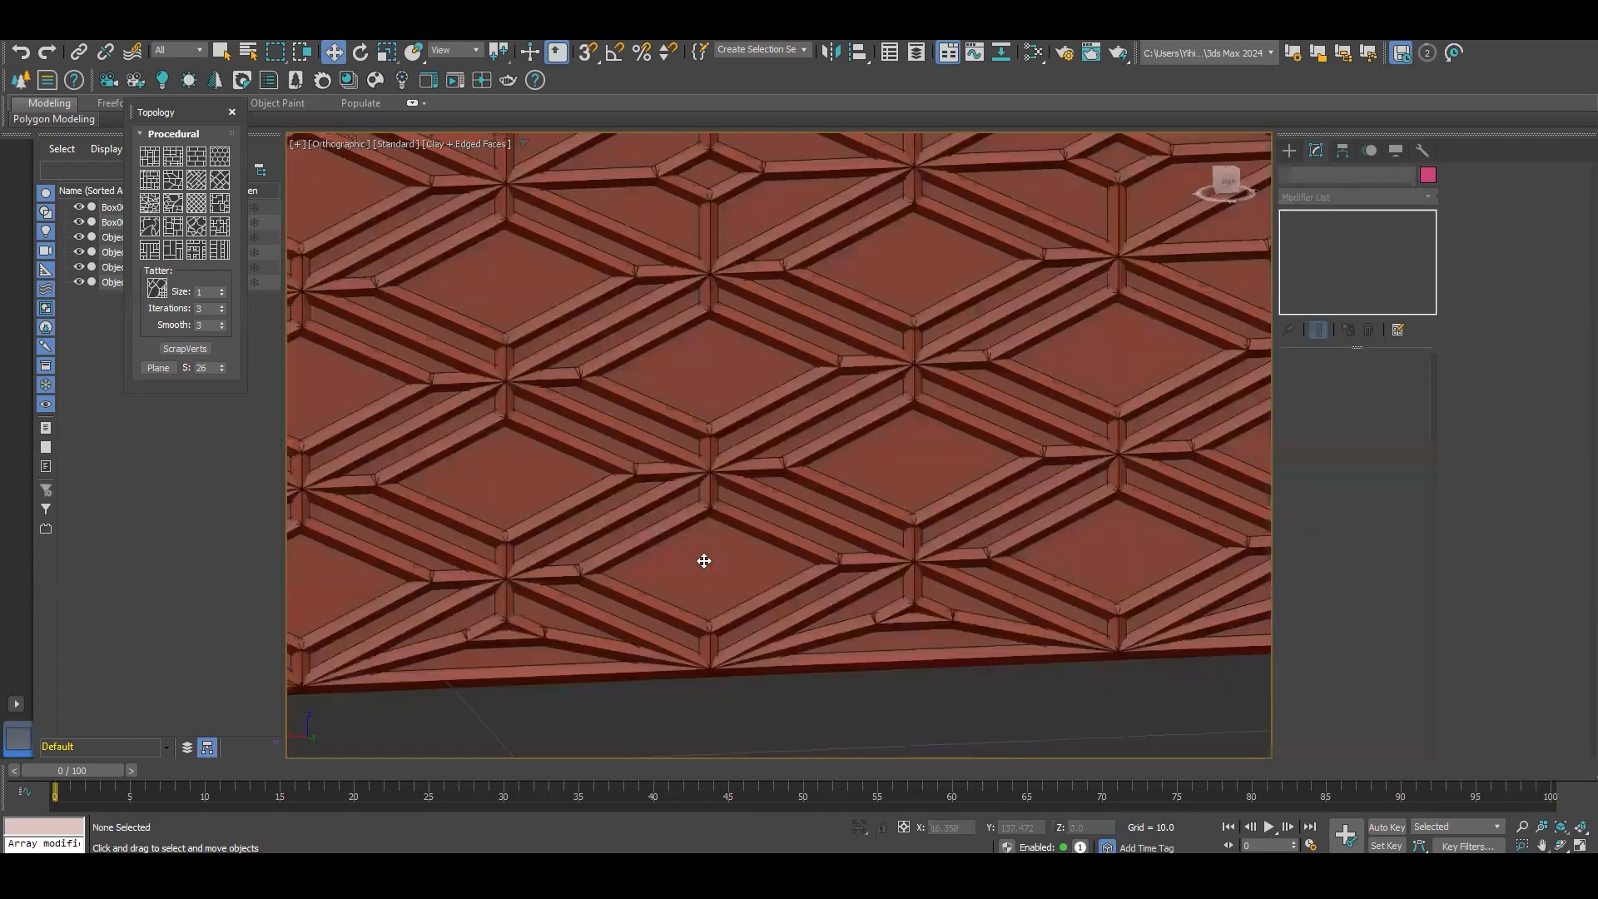
left_click(704, 561)
scroll(704, 561, "down", 3)
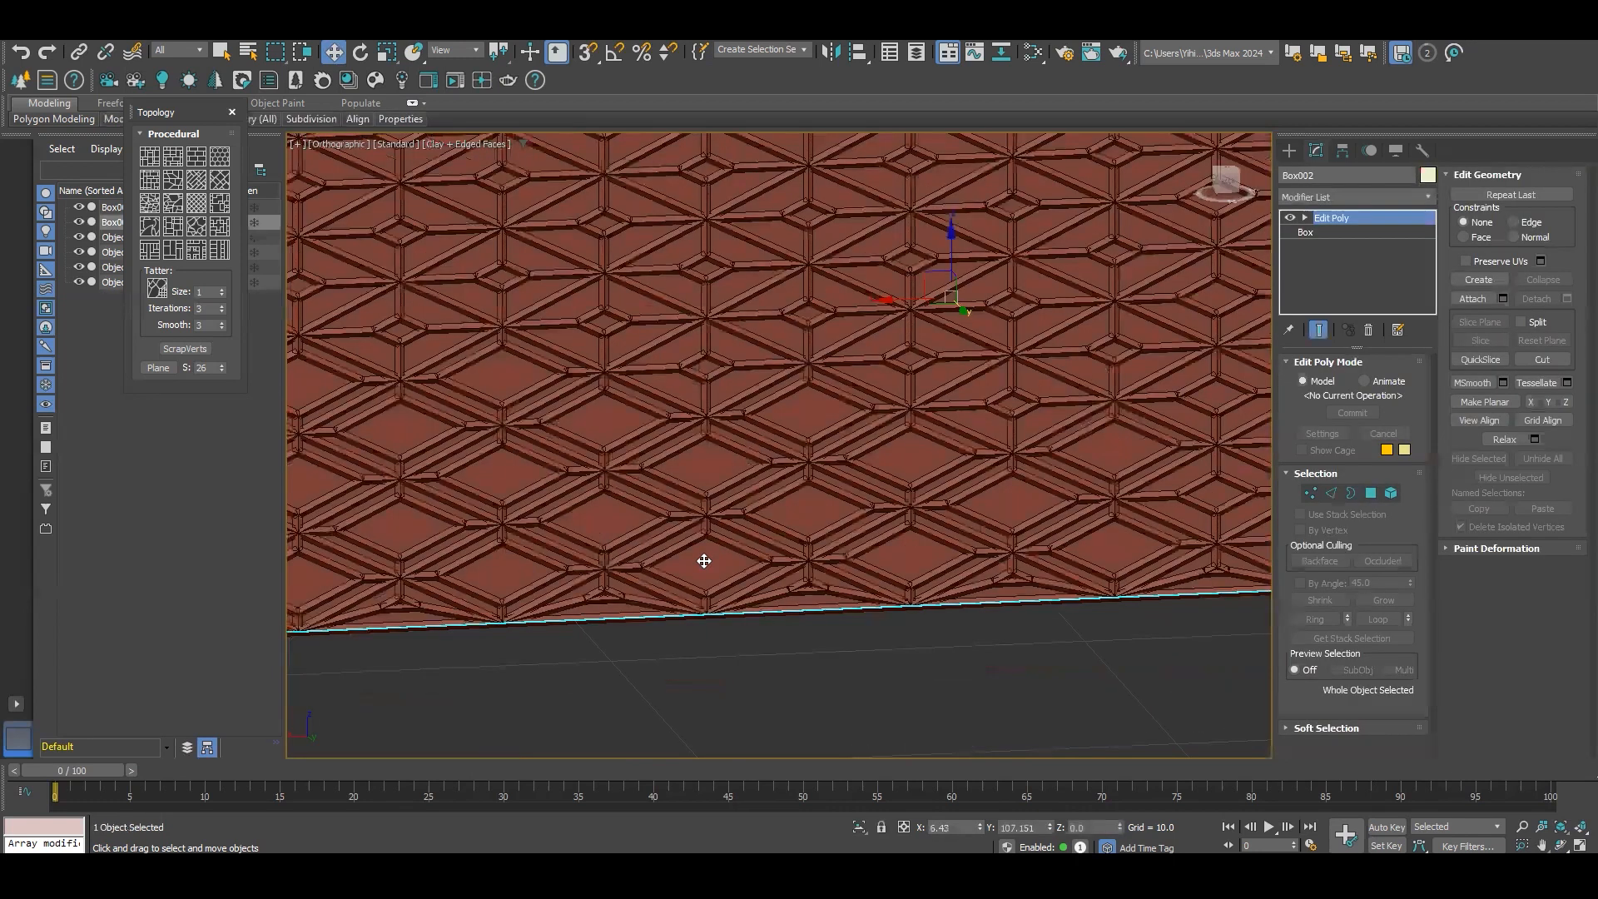
middle_click_drag(923, 428, 813, 416, "alt")
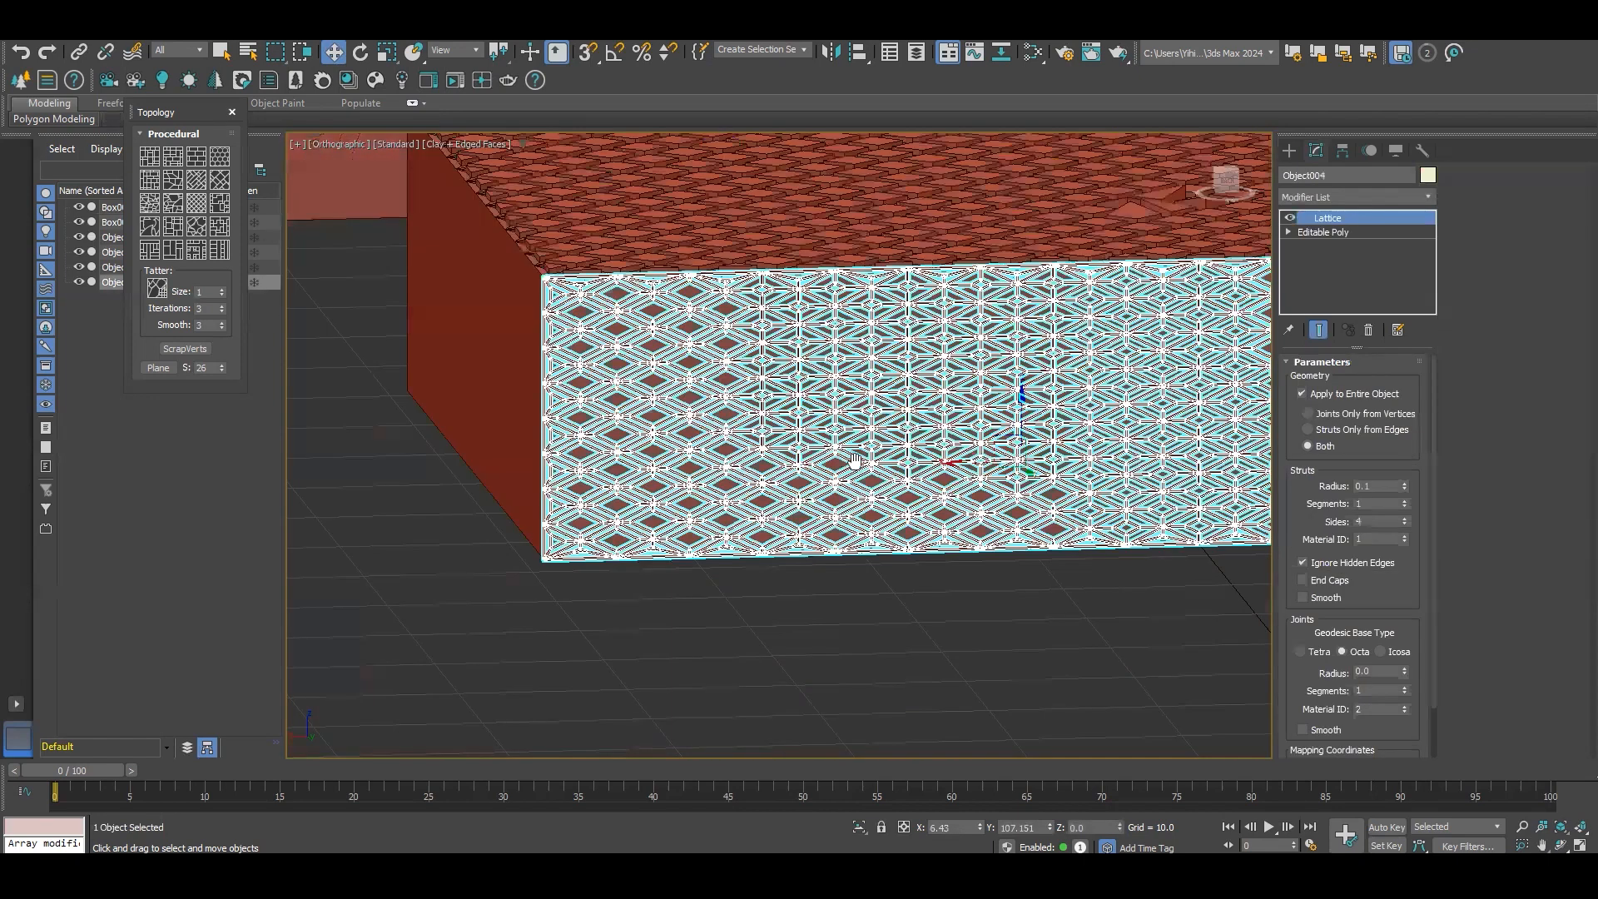
scroll(915, 412, "up", 5)
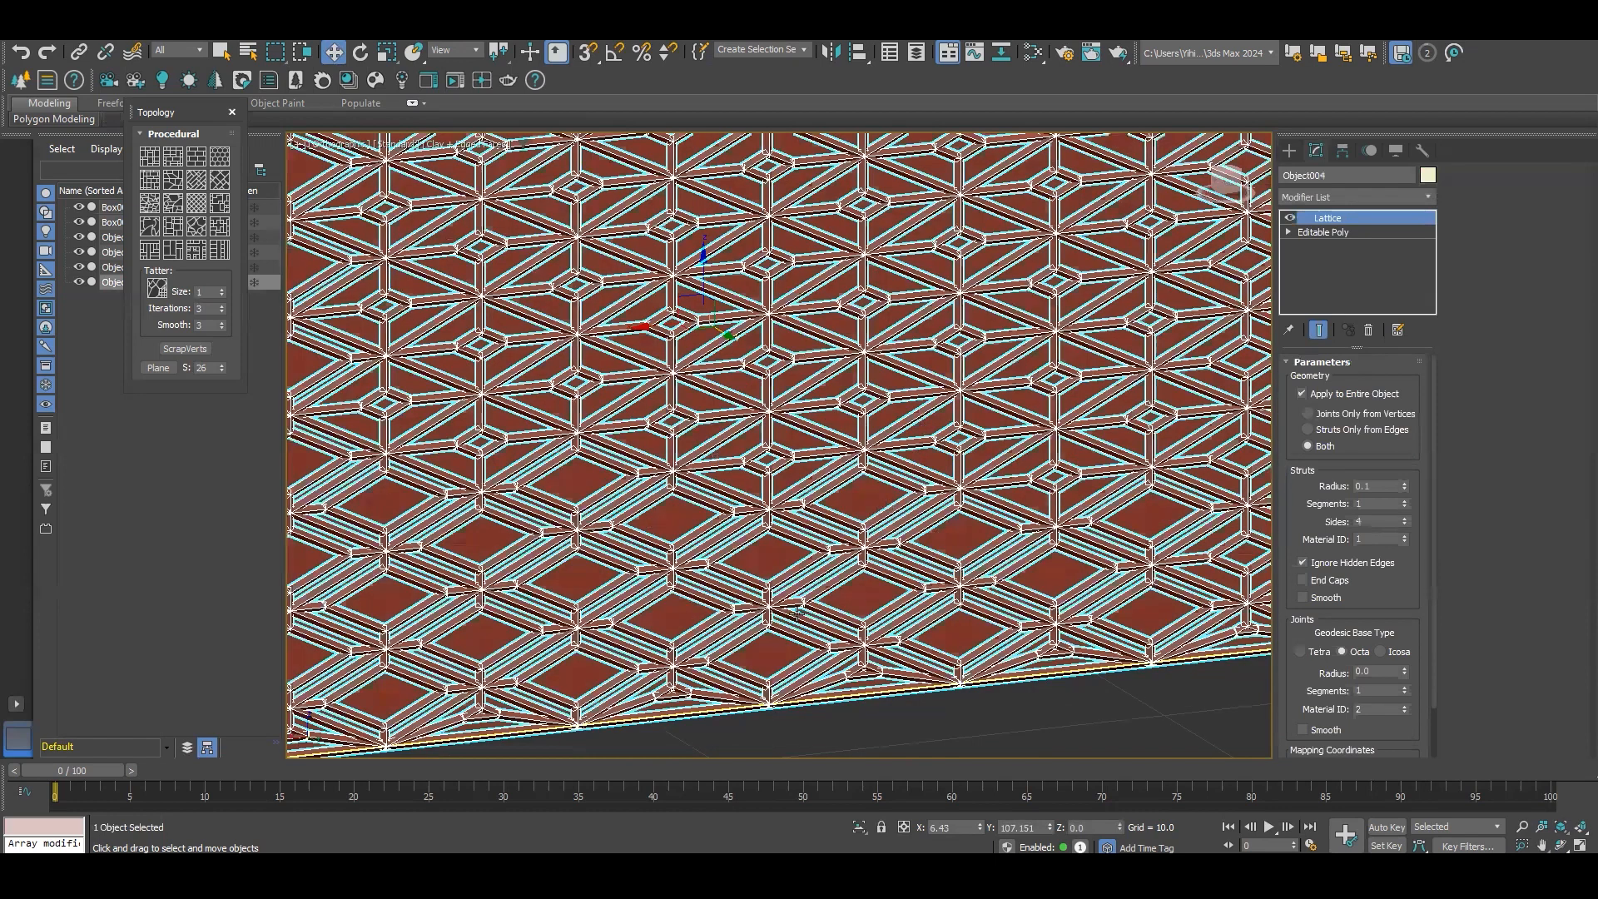
scroll(853, 481, "up", 6)
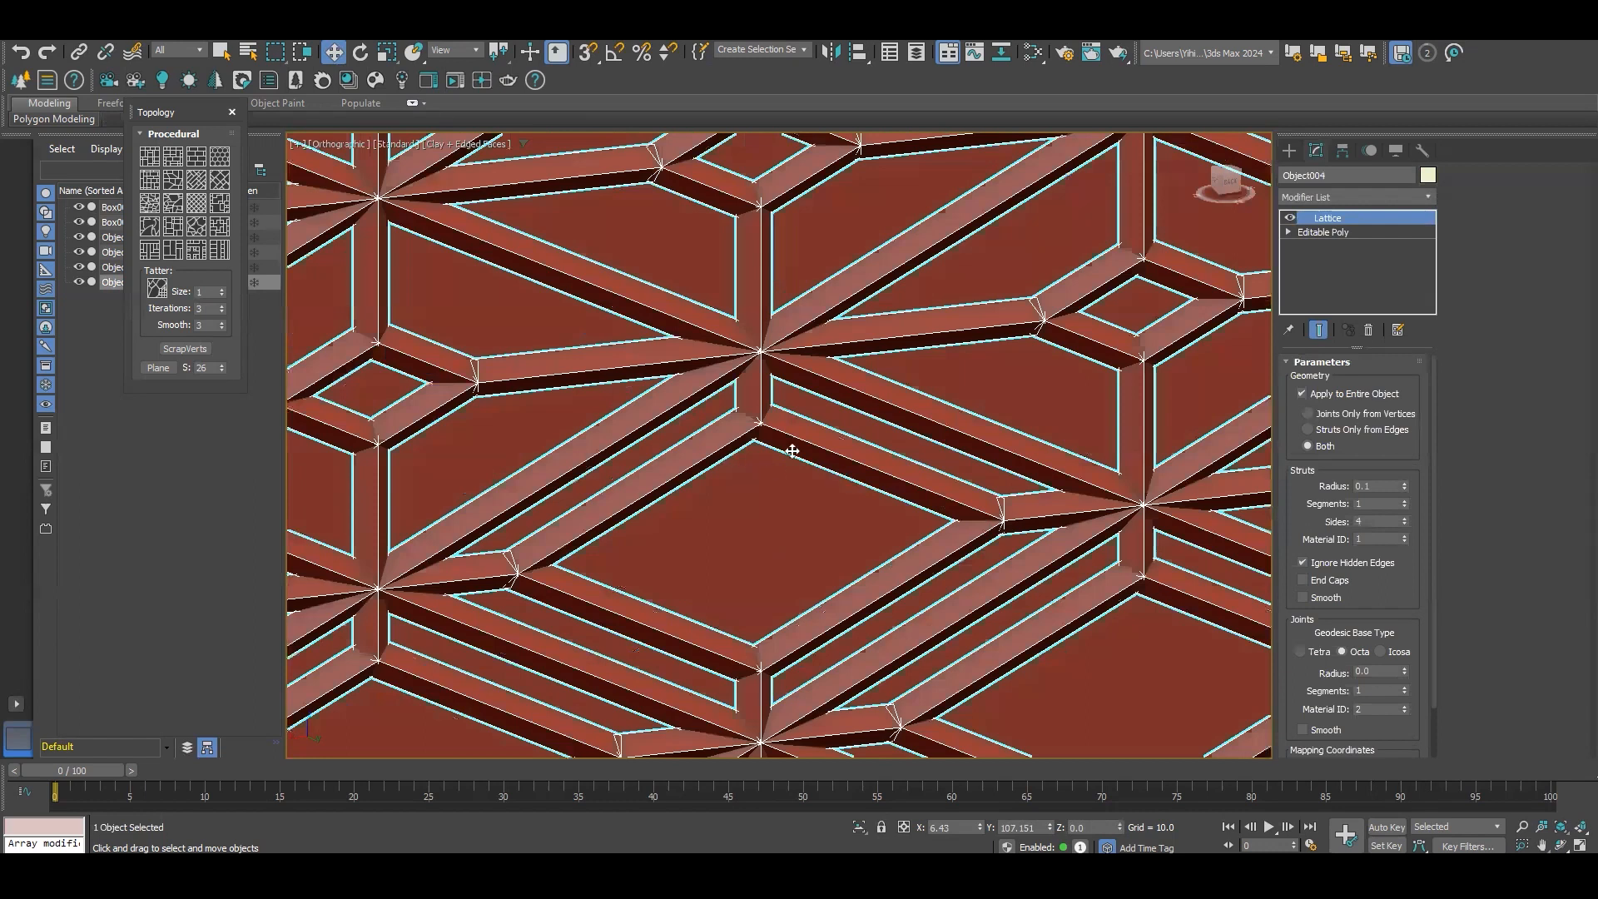
left_click(1369, 332)
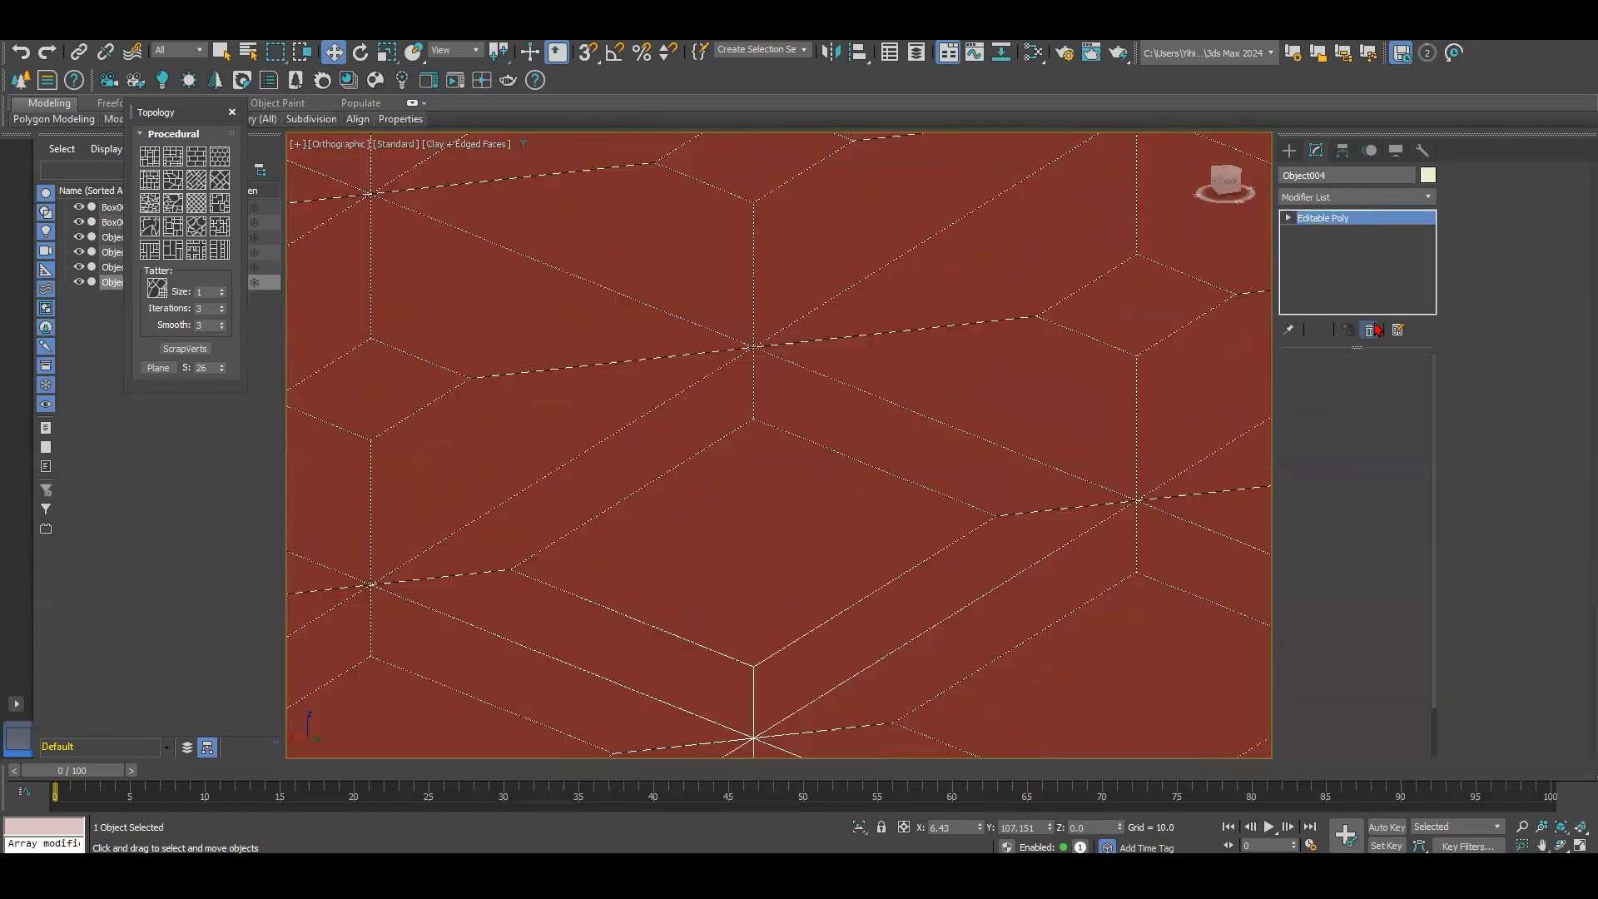
Step: Select all polygons of the copied panel and apply a TurboSmooth modifier to them
left_click(1371, 382)
scroll(1088, 411, "down", 4)
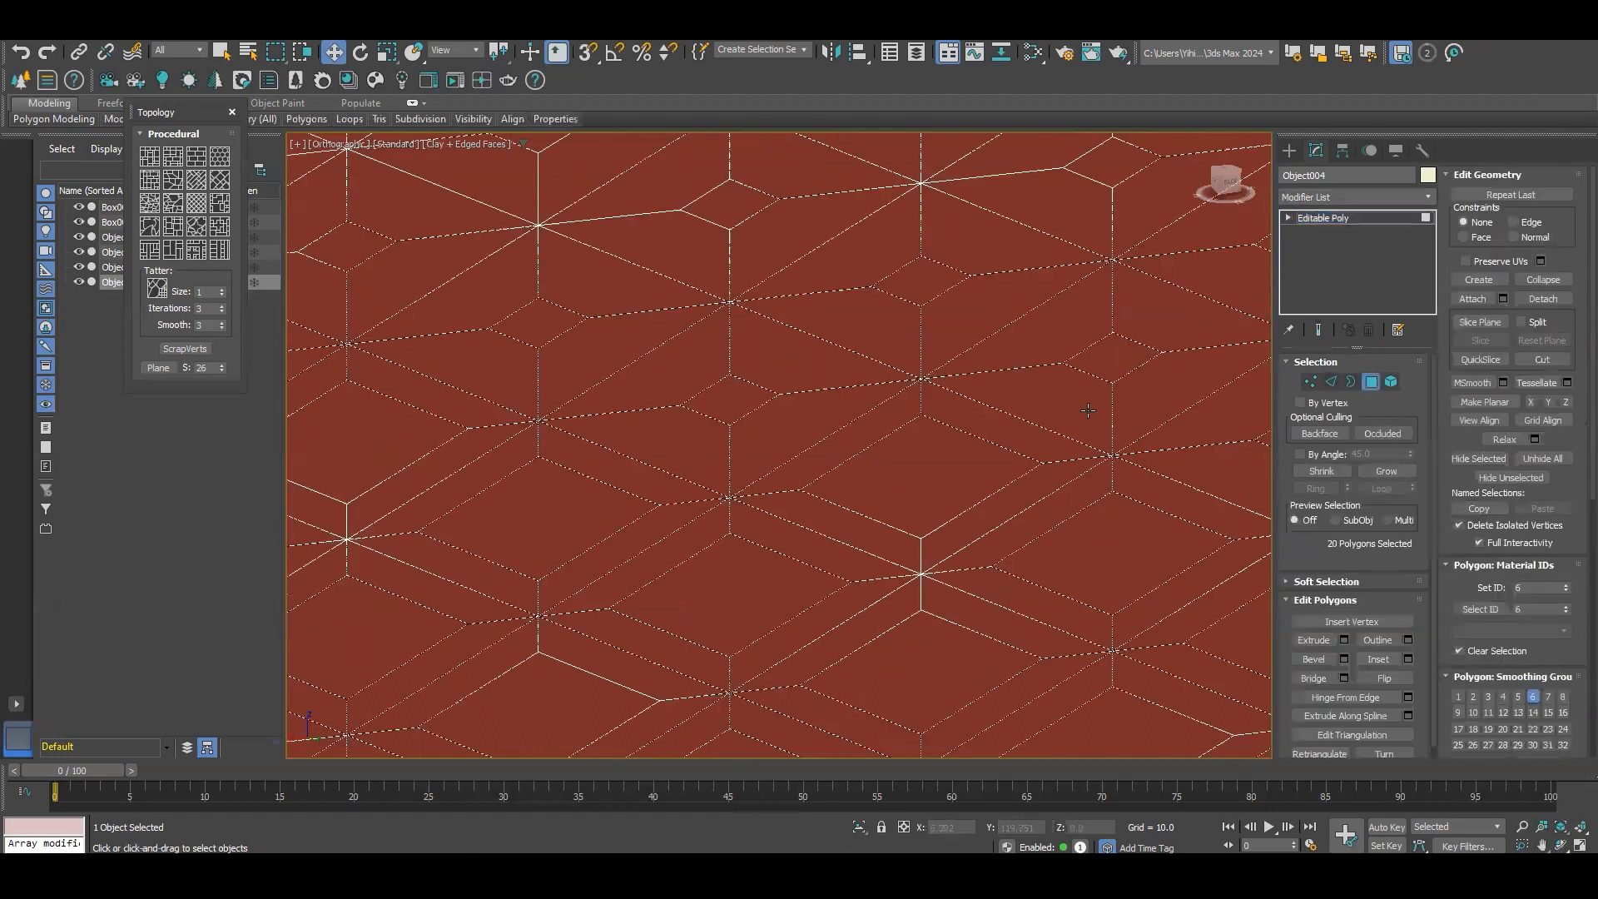
key("ctrl+a")
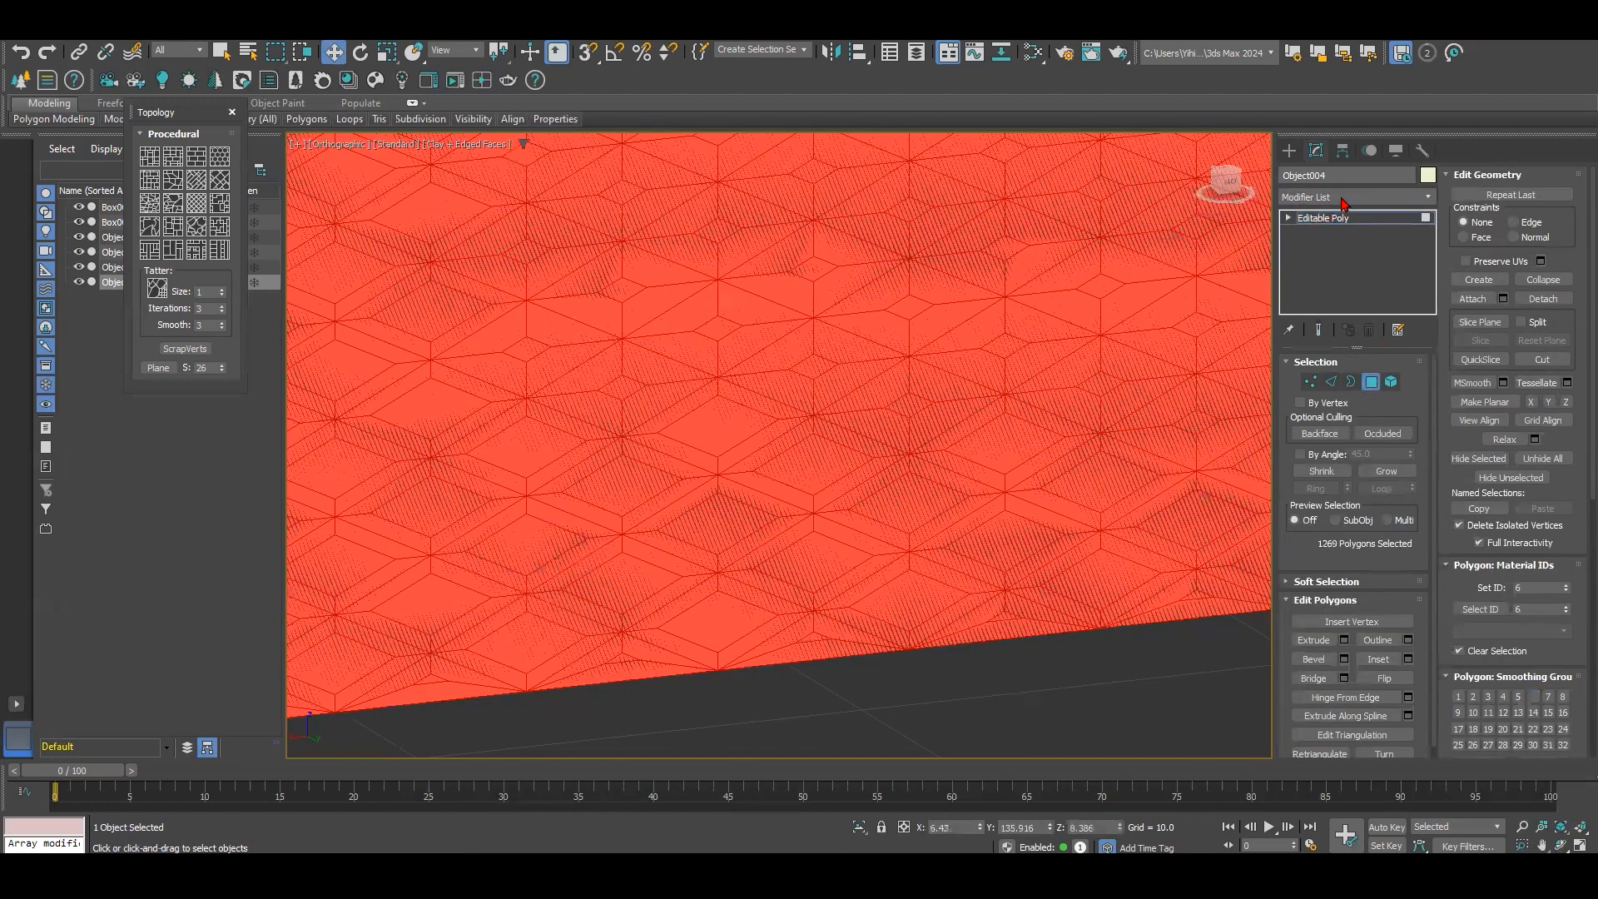
left_click(1343, 197)
type("T")
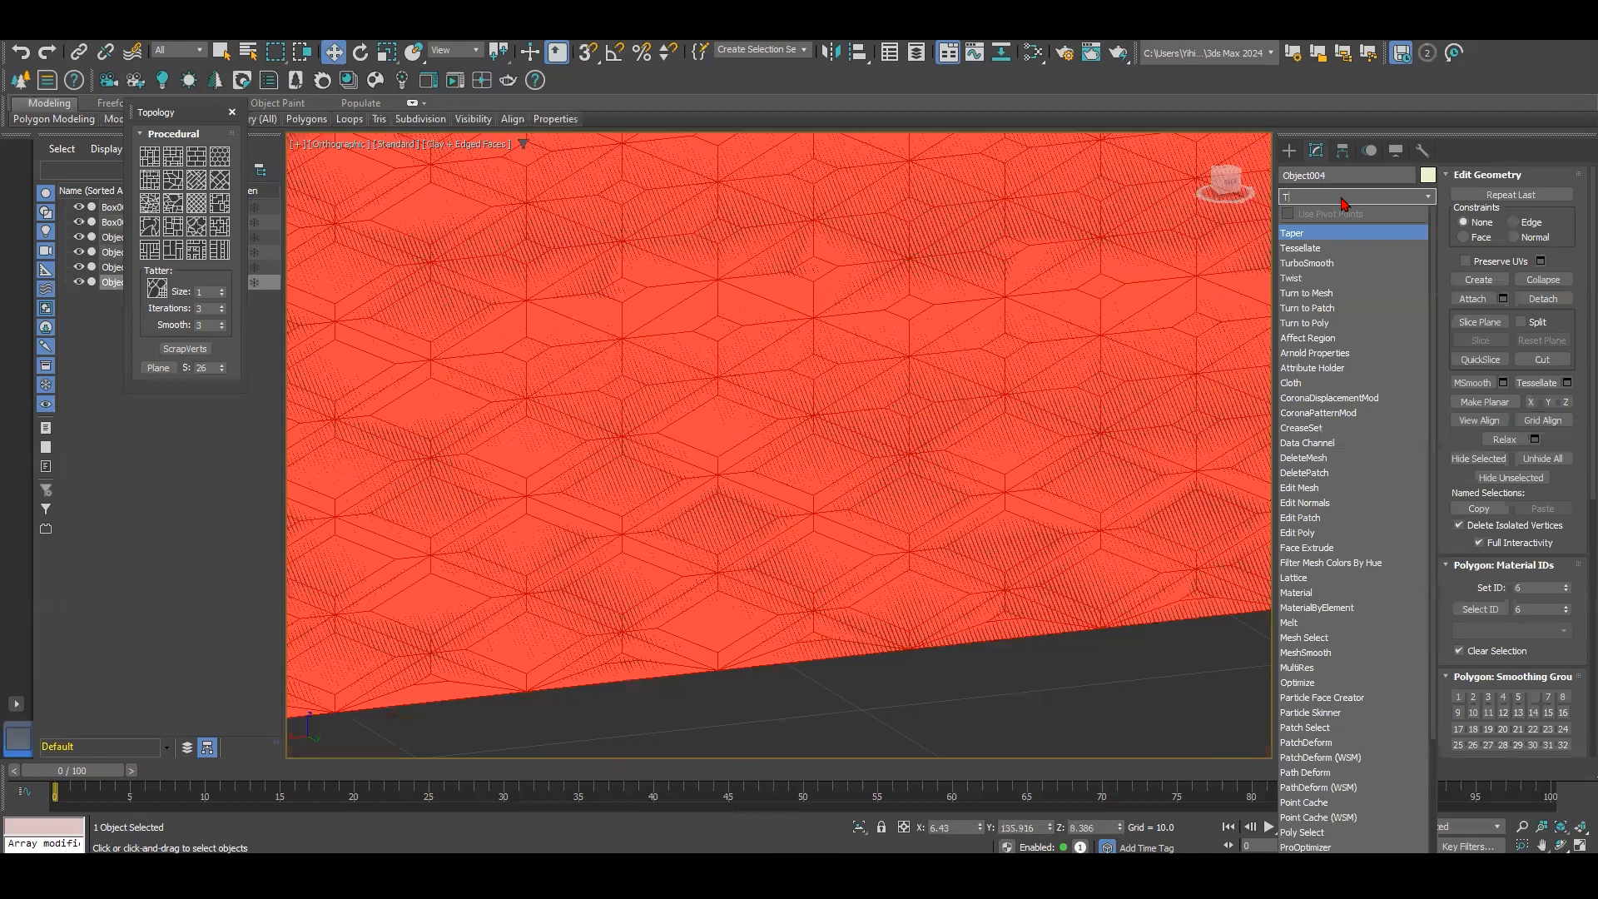
type("u")
key("Return")
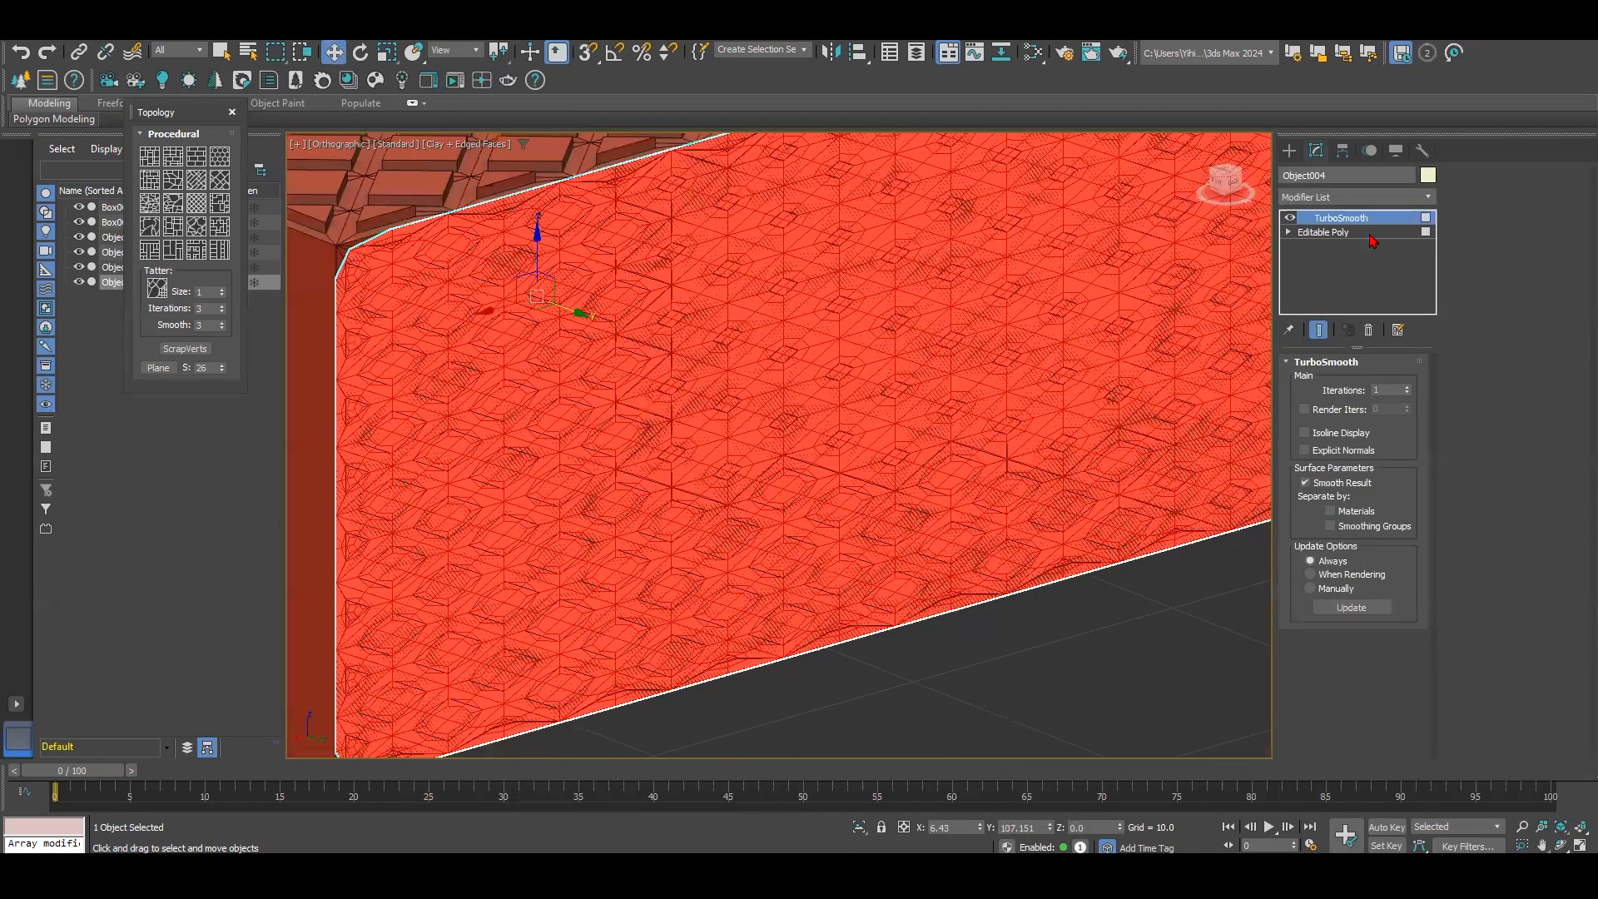
Step: Leave polygon level in the copied panel's base Editable Poly and return to its TurboSmooth modifier
left_click(1315, 233)
left_click(1372, 381)
left_click(1348, 218)
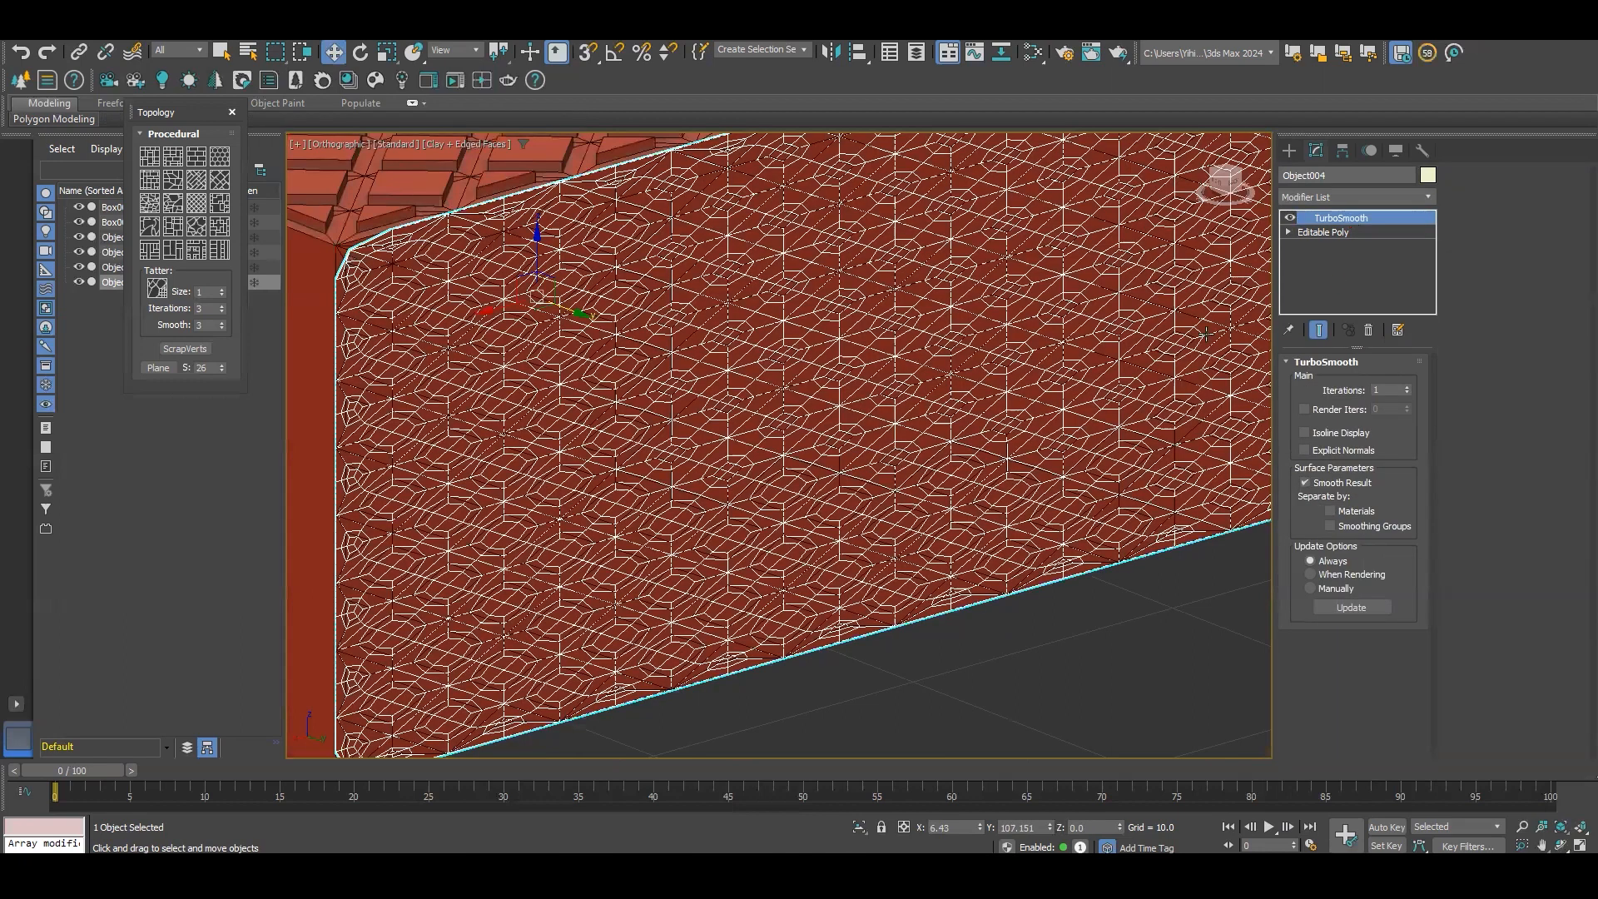
Step: Try a Lattice modifier over the copied panel's TurboSmooth, with joint radius 0 and strut radius 0.1, and inspect the struts
scroll(950, 254, "up", 5)
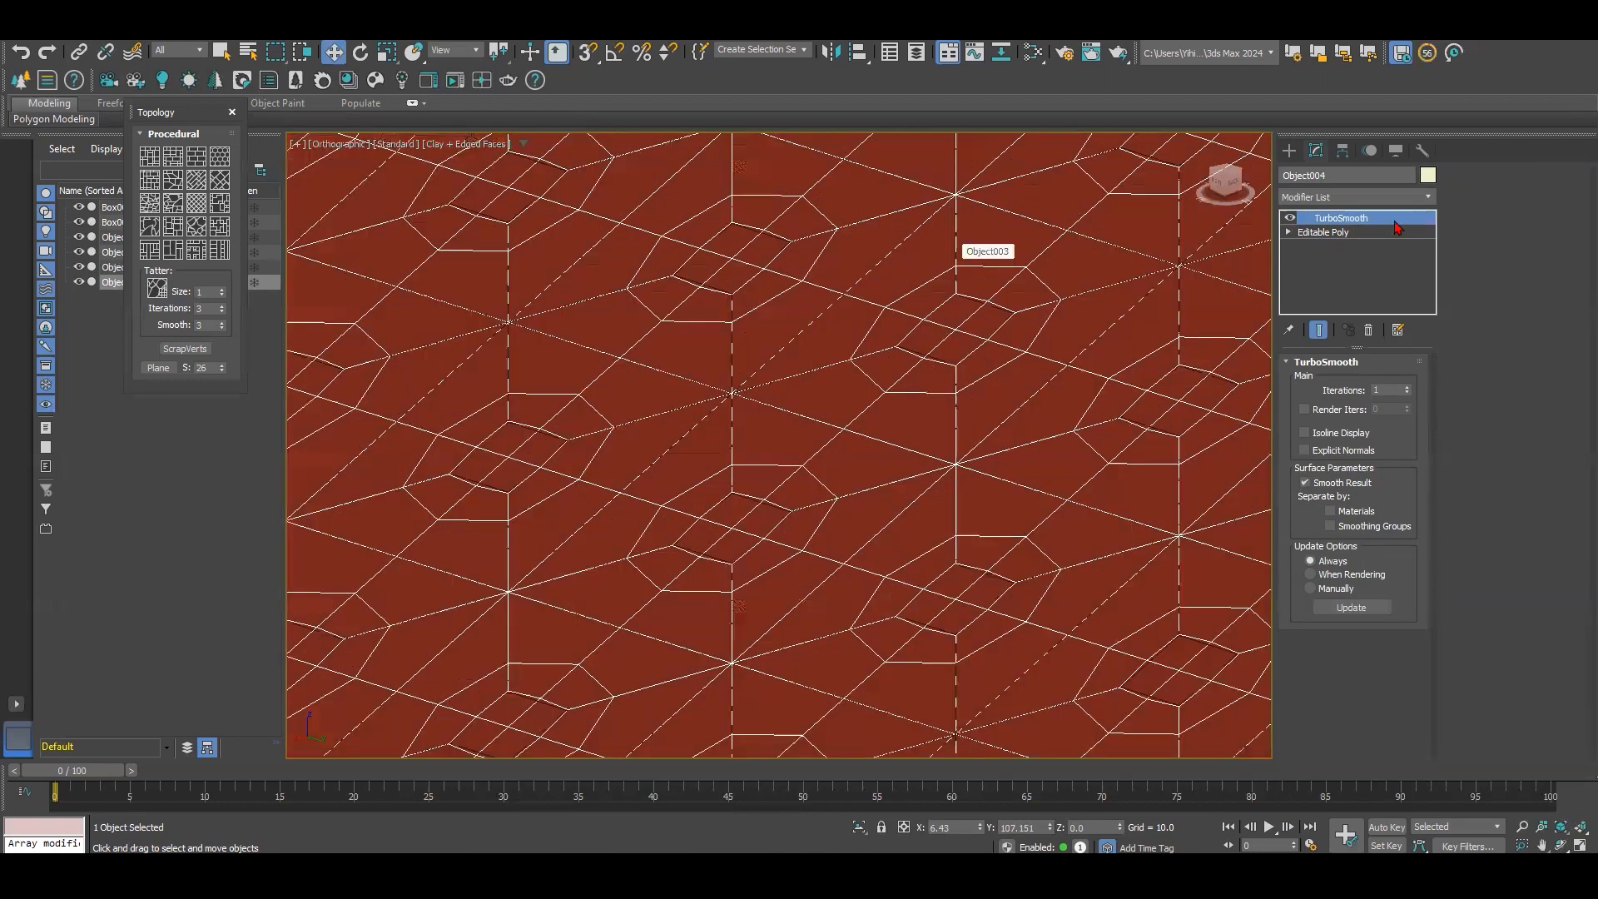
left_click(1348, 198)
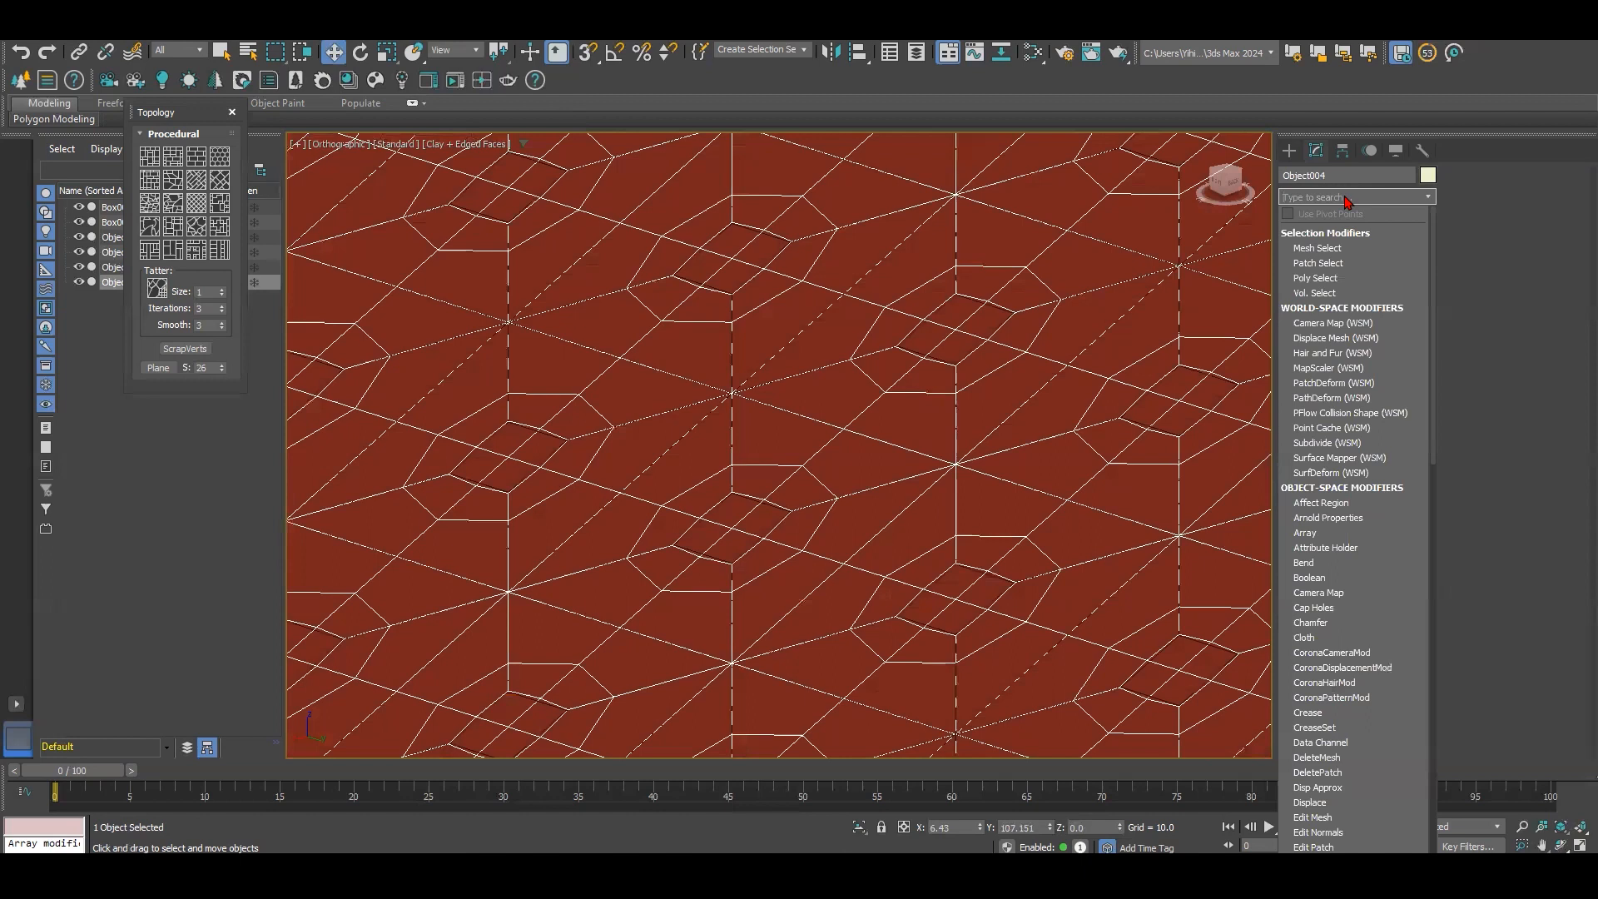
type("LA")
key("Return")
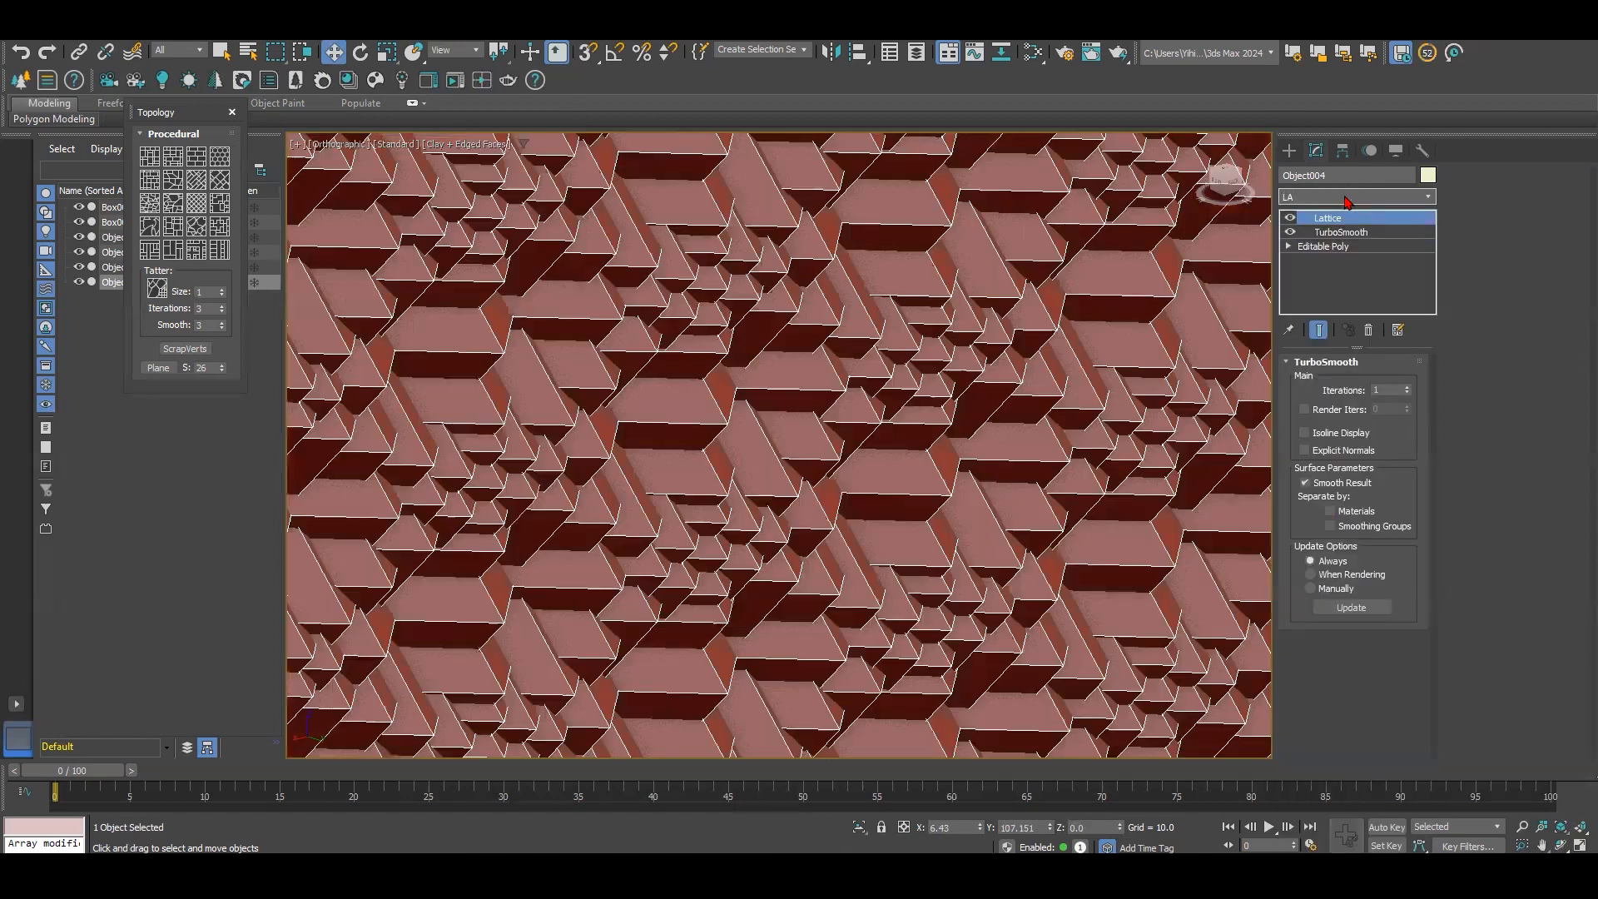
right_click(1406, 676)
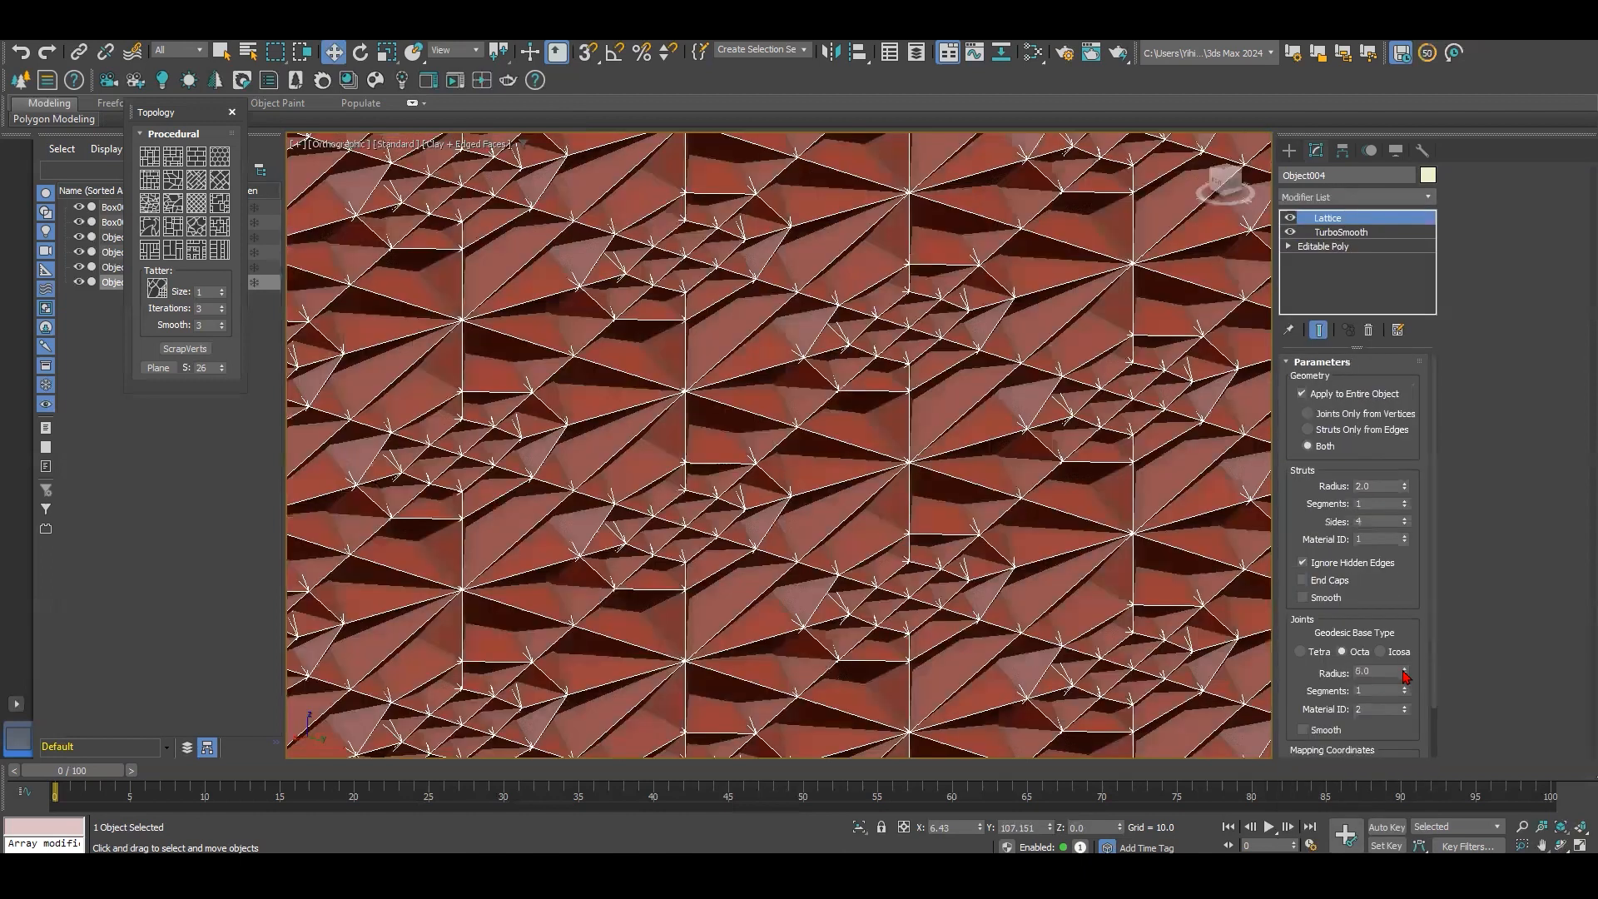
double_click(1384, 485)
type("0.1")
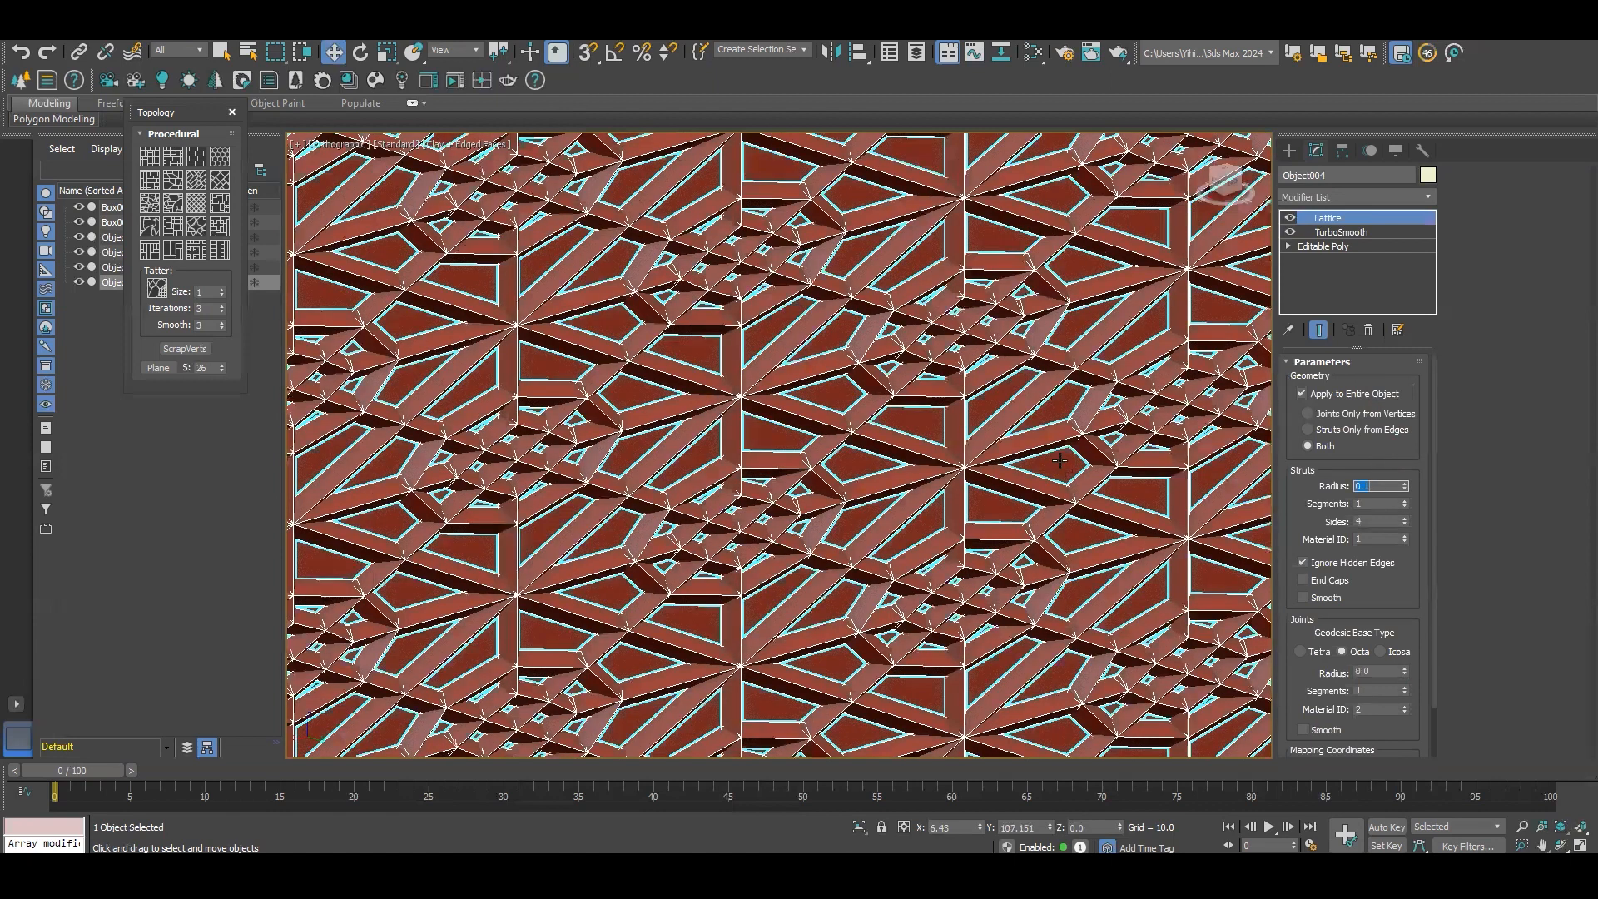
middle_click_drag(1044, 453, 901, 285, "alt")
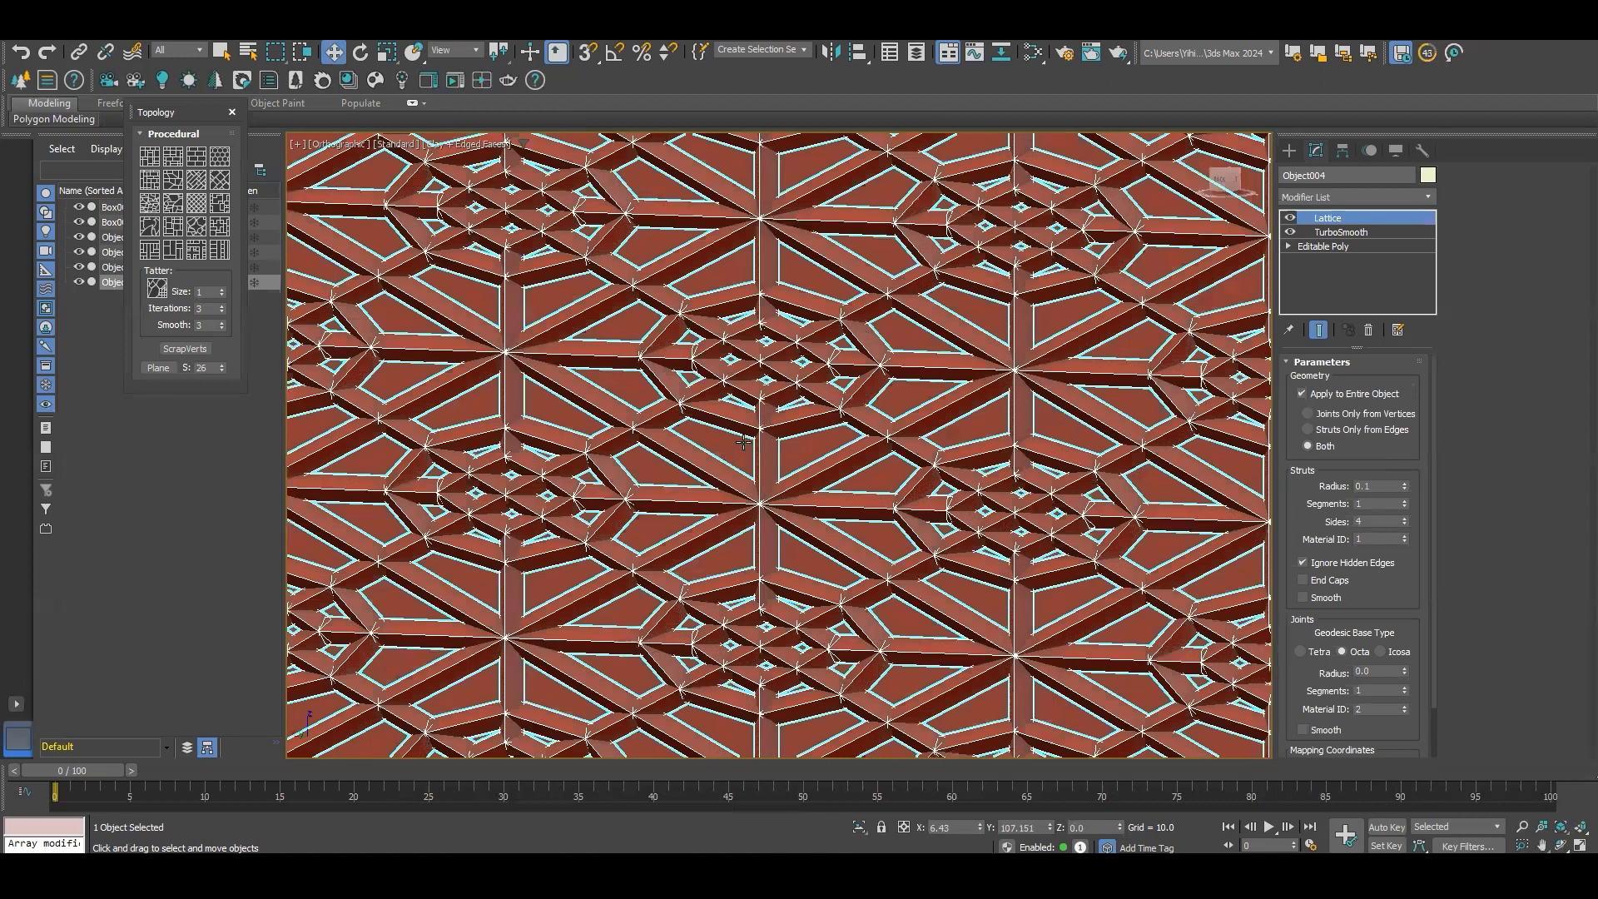
scroll(683, 411, "up", 2)
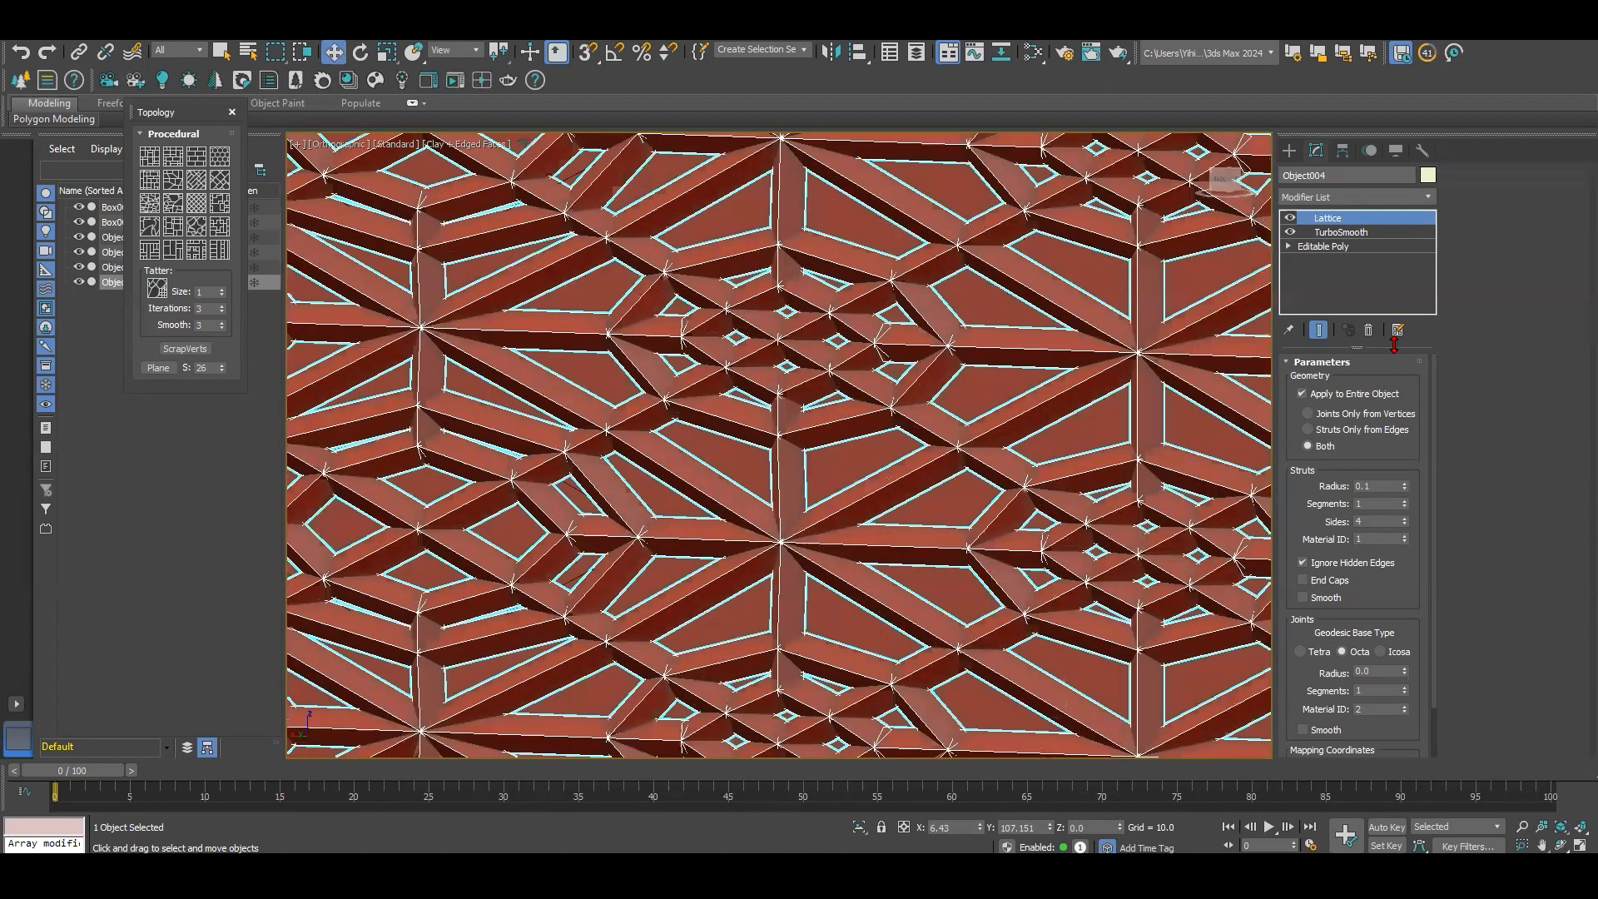
Step: Remove the Lattice and TurboSmooth modifiers from the copied panel and apply a new Lattice directly to its Editable Poly
left_click(1368, 330)
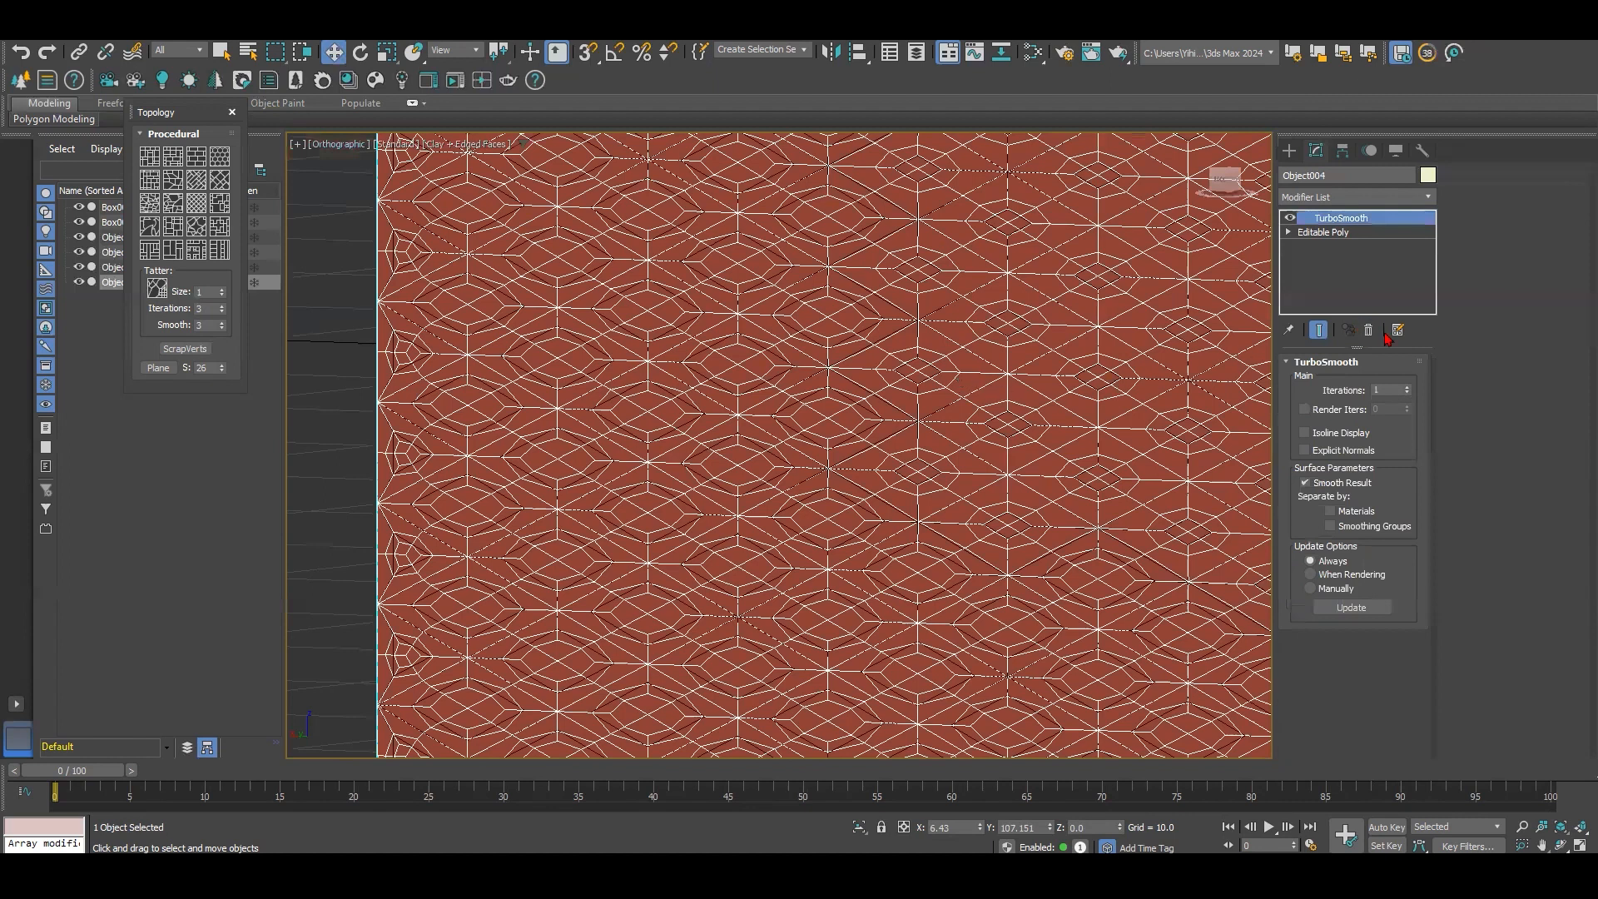
left_click(1368, 332)
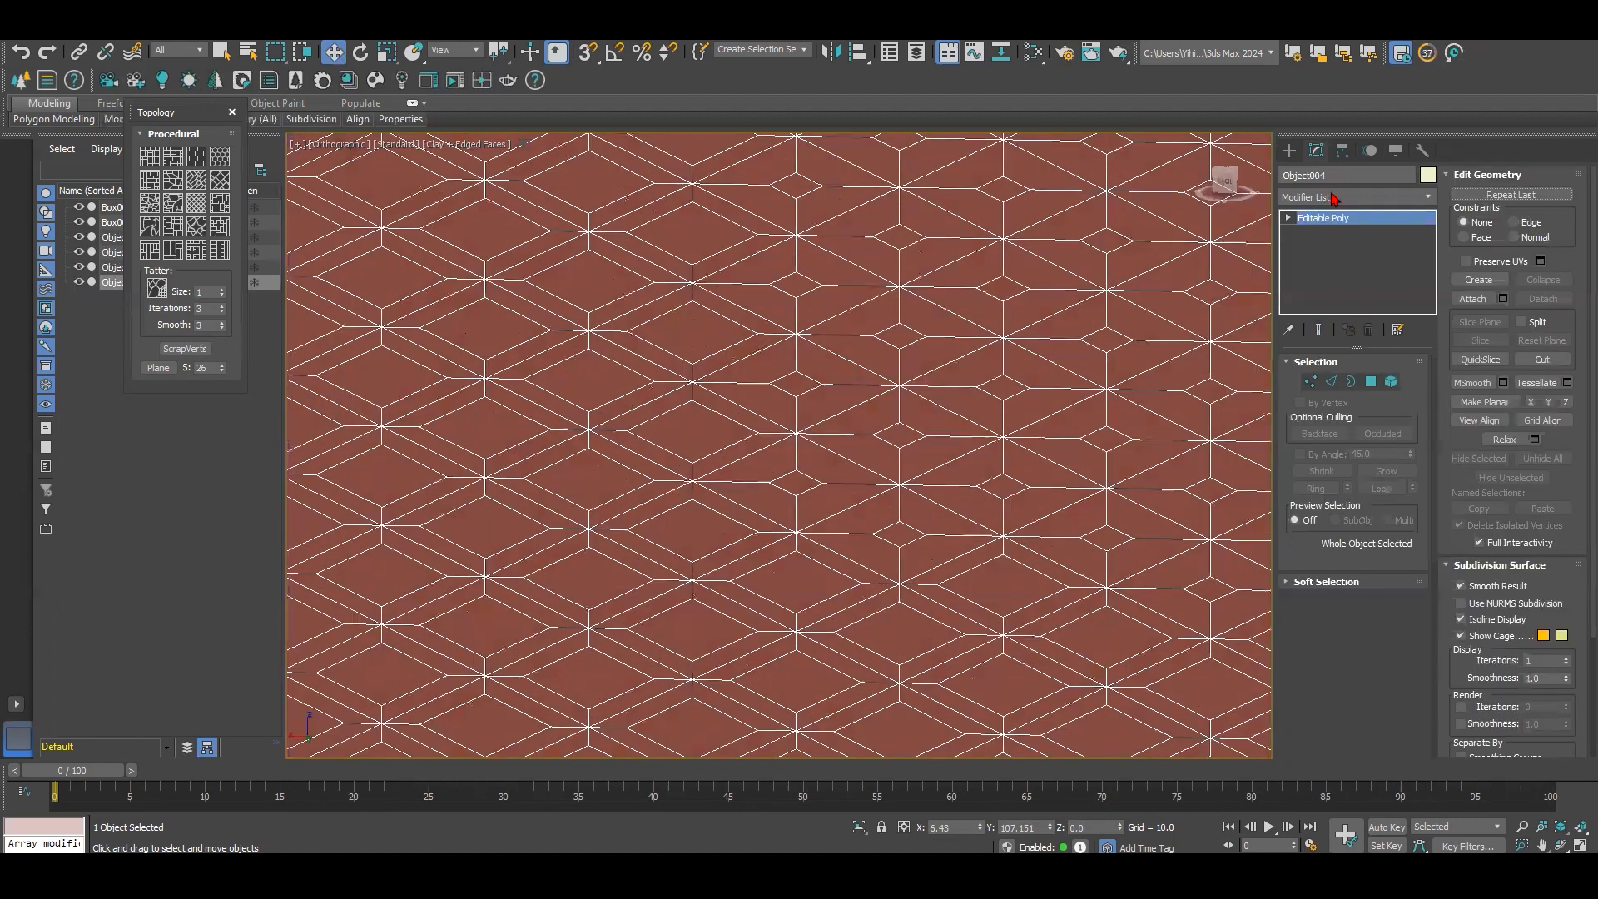
left_click(1331, 198)
type("LA")
key("Return")
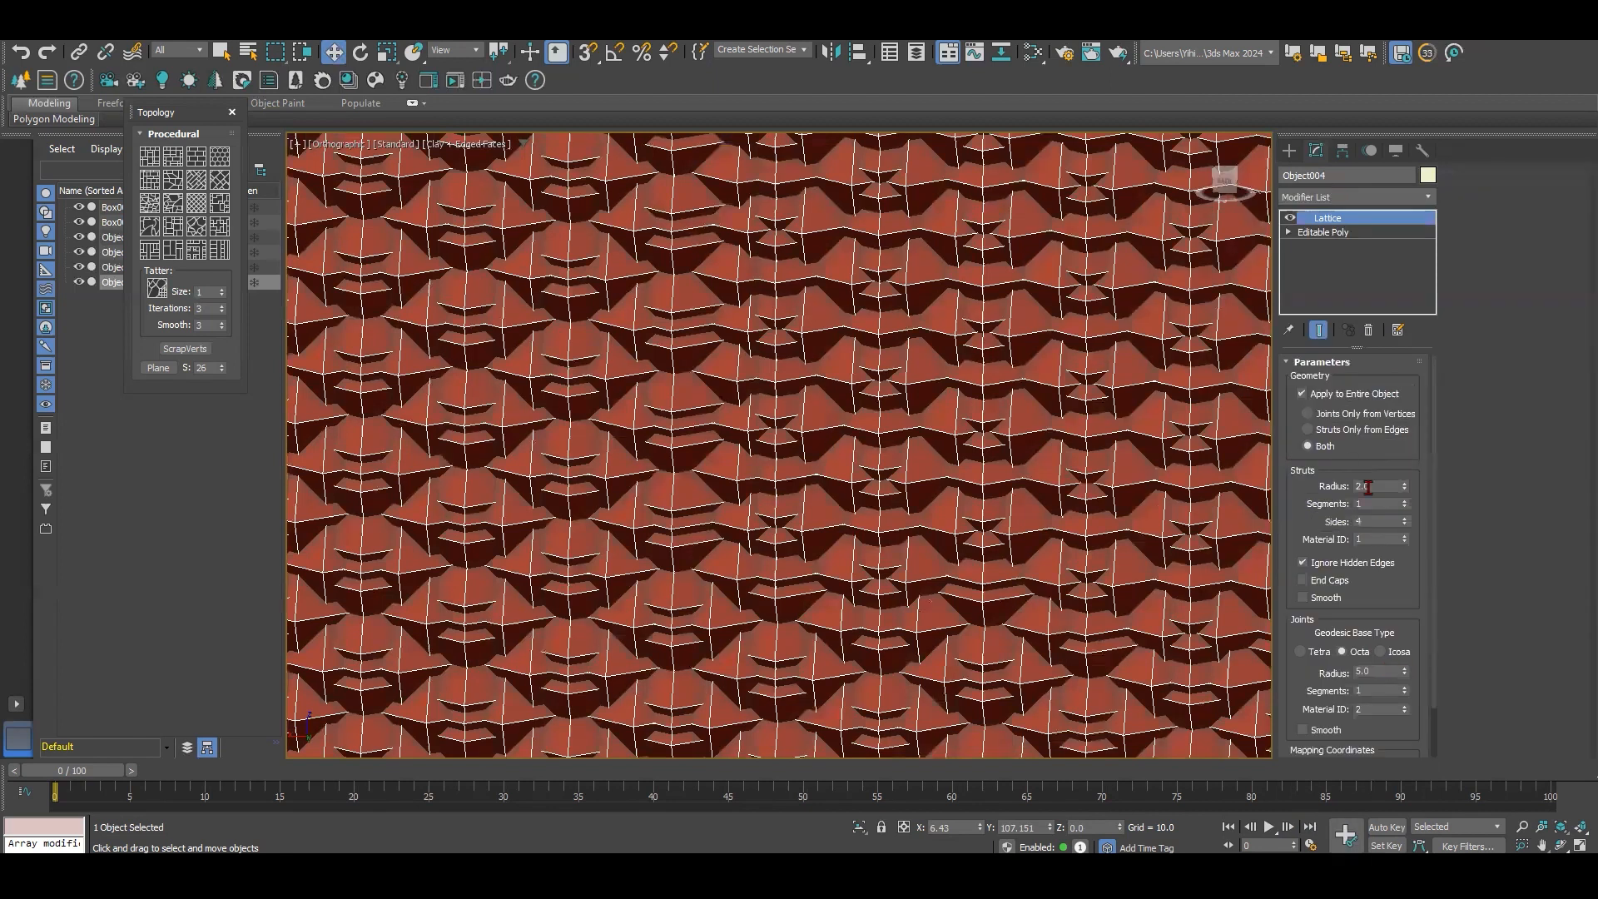
Step: Set the new lattice's strut radius to 0.1 and joint radius to 0, and view the screen on the whole slab
double_click(1368, 487)
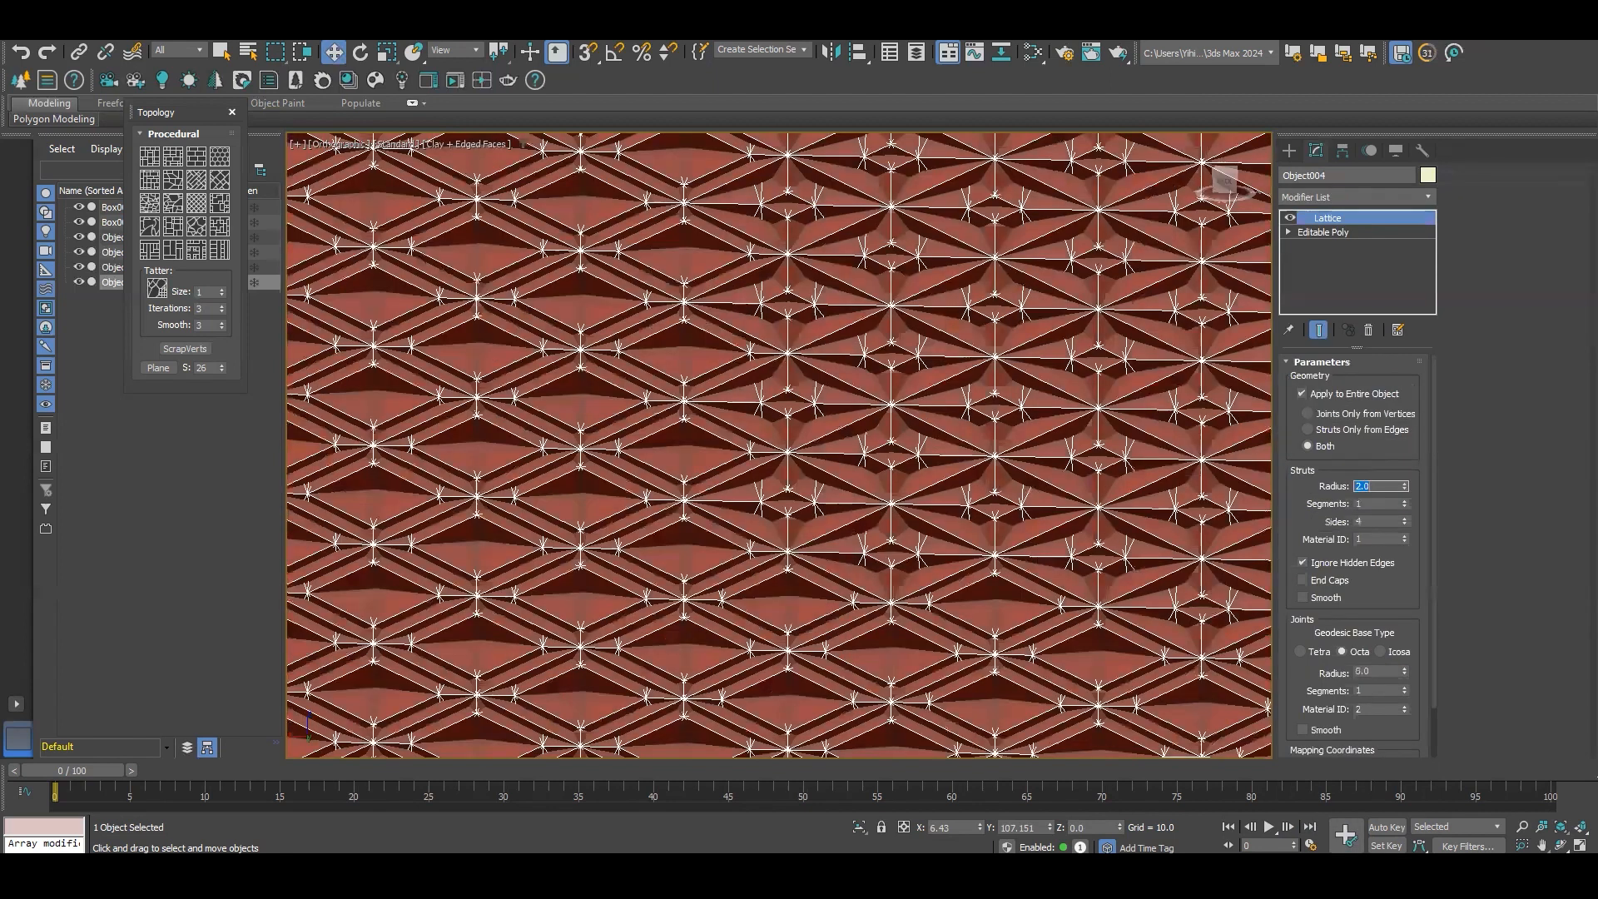
type("0.1")
key("Return")
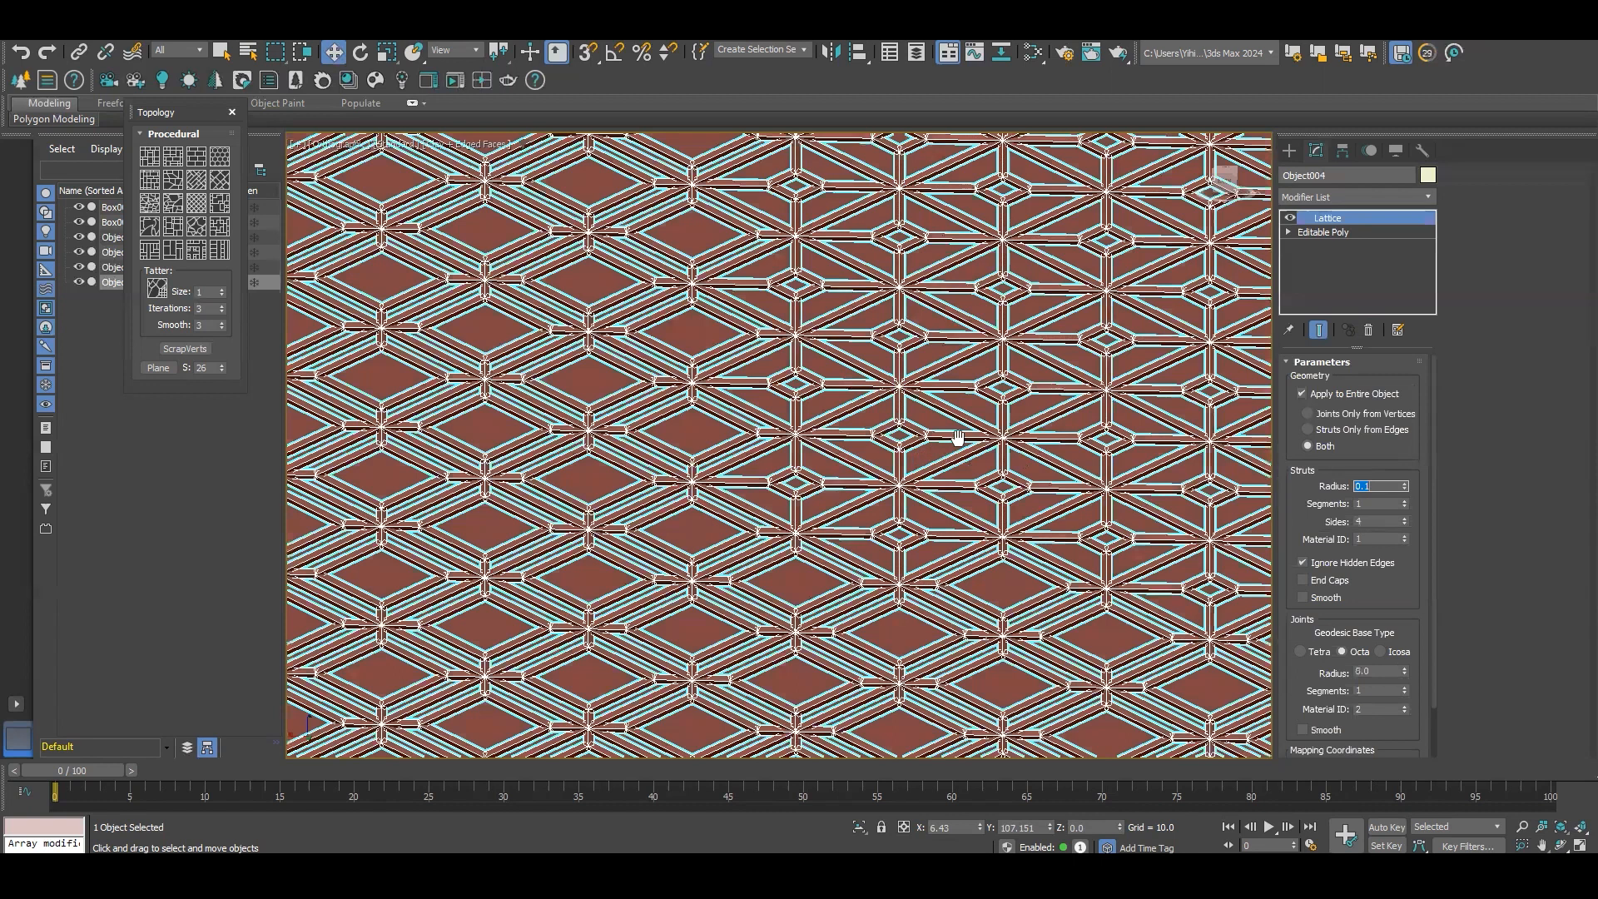
middle_click_drag(958, 437, 1152, 541, "alt")
scroll(1149, 541, "down", 8)
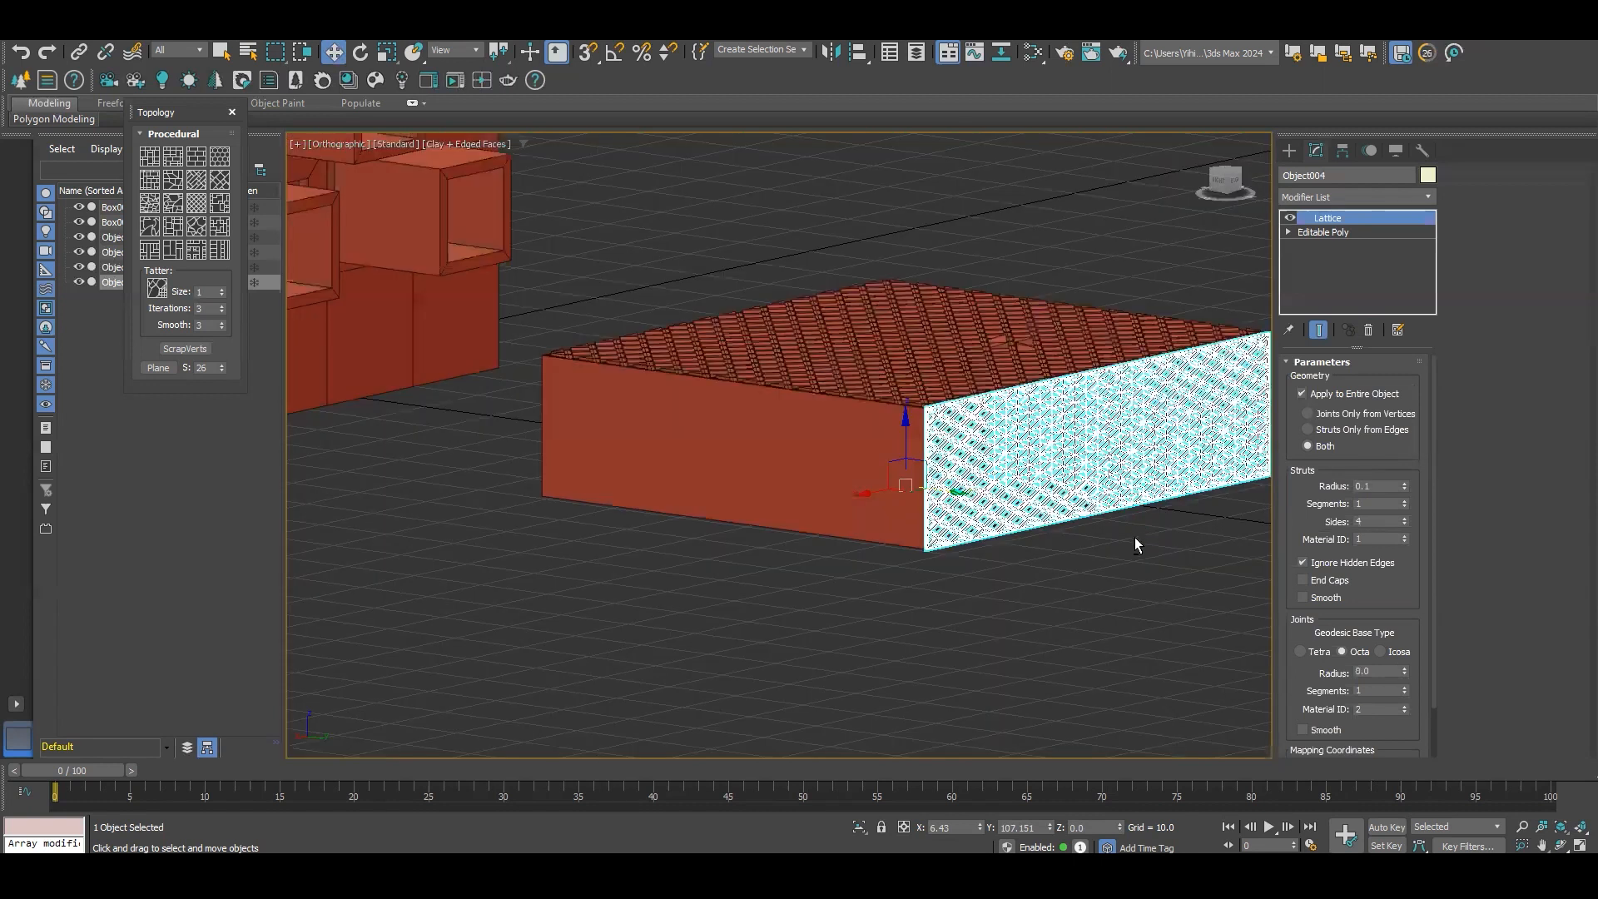